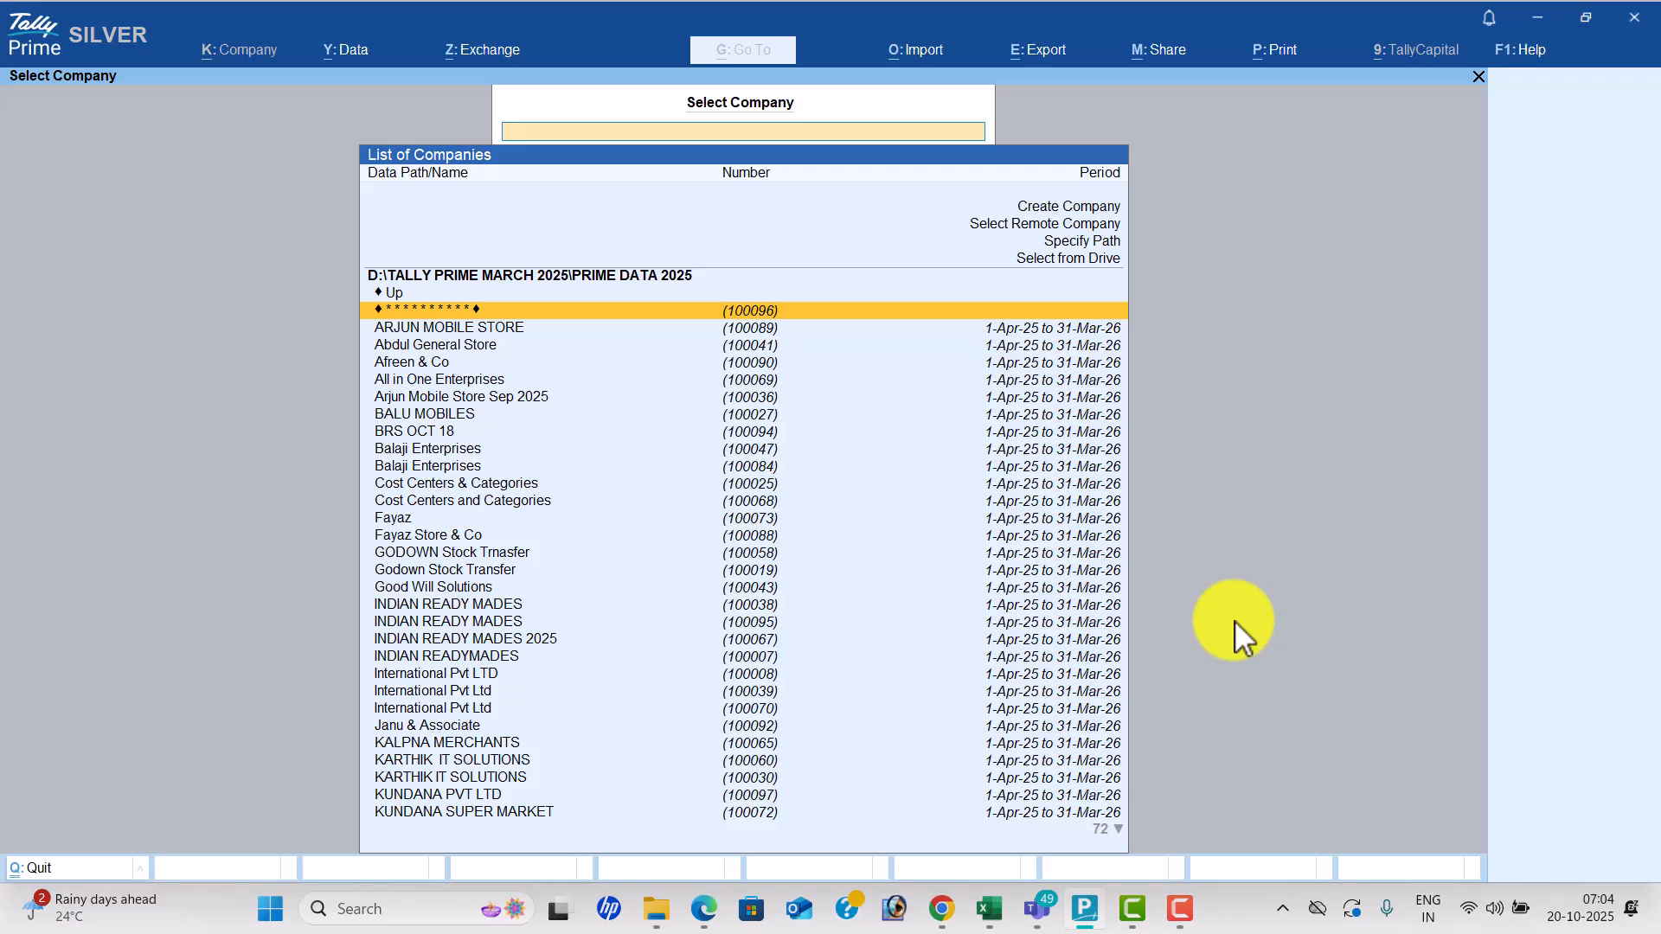
Switch to the TALLY TEST workbook in Excel and replace the yellow heading in C2 with "DATA BACK UP & RESTORE".
click(986, 910)
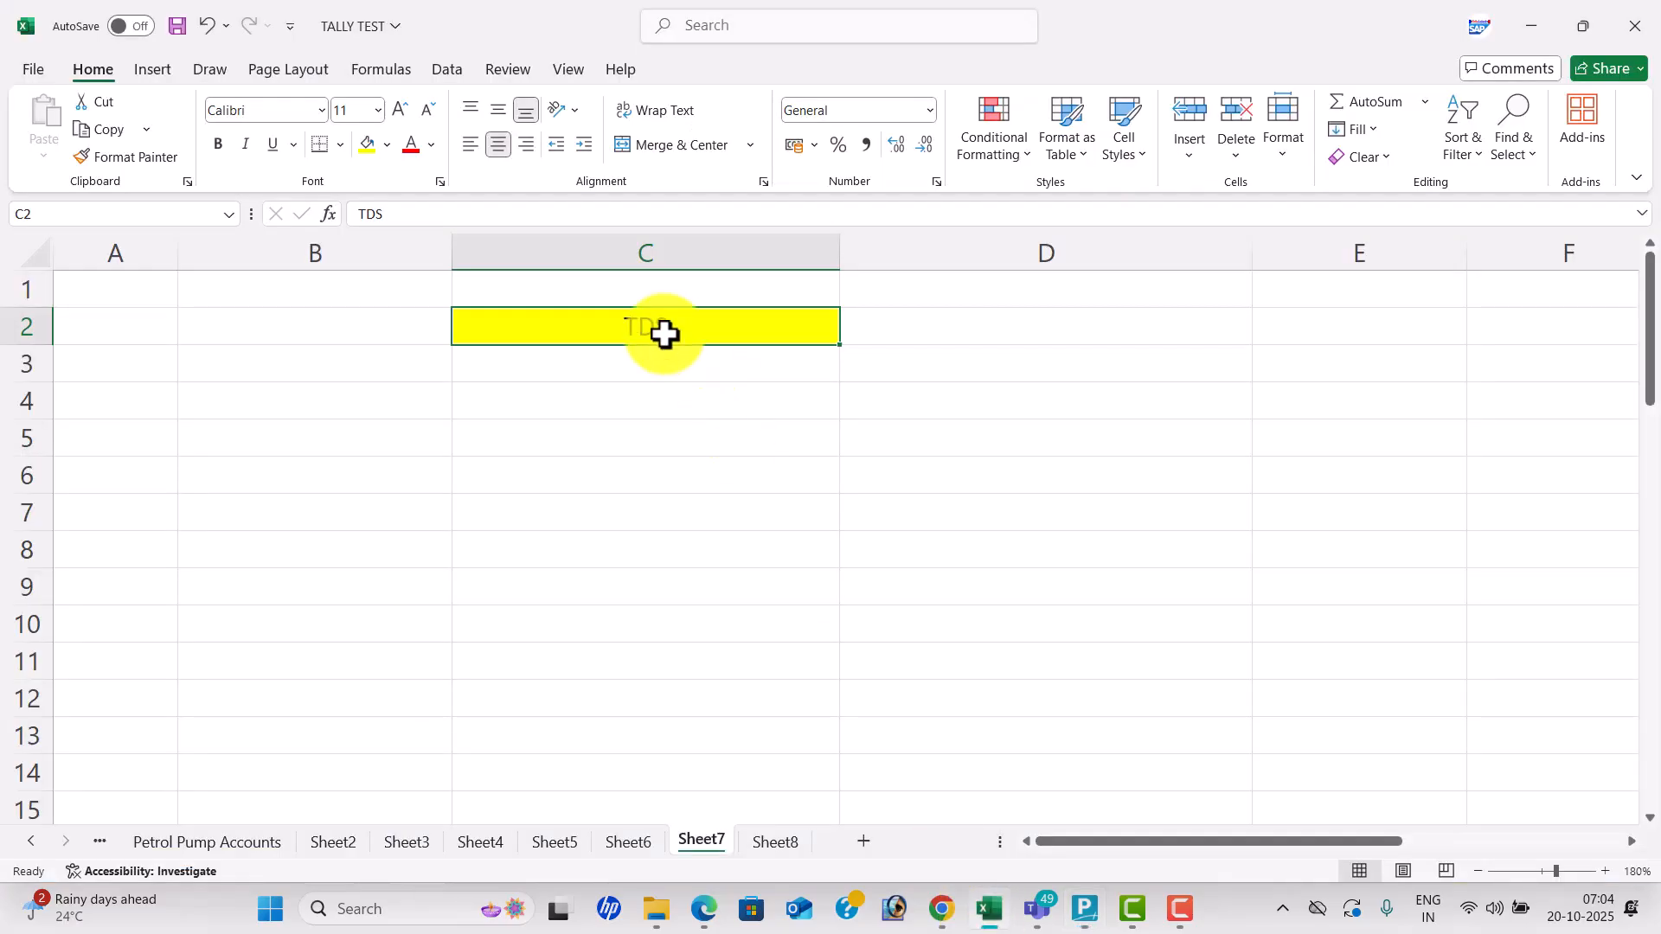
click(934, 378)
click(711, 350)
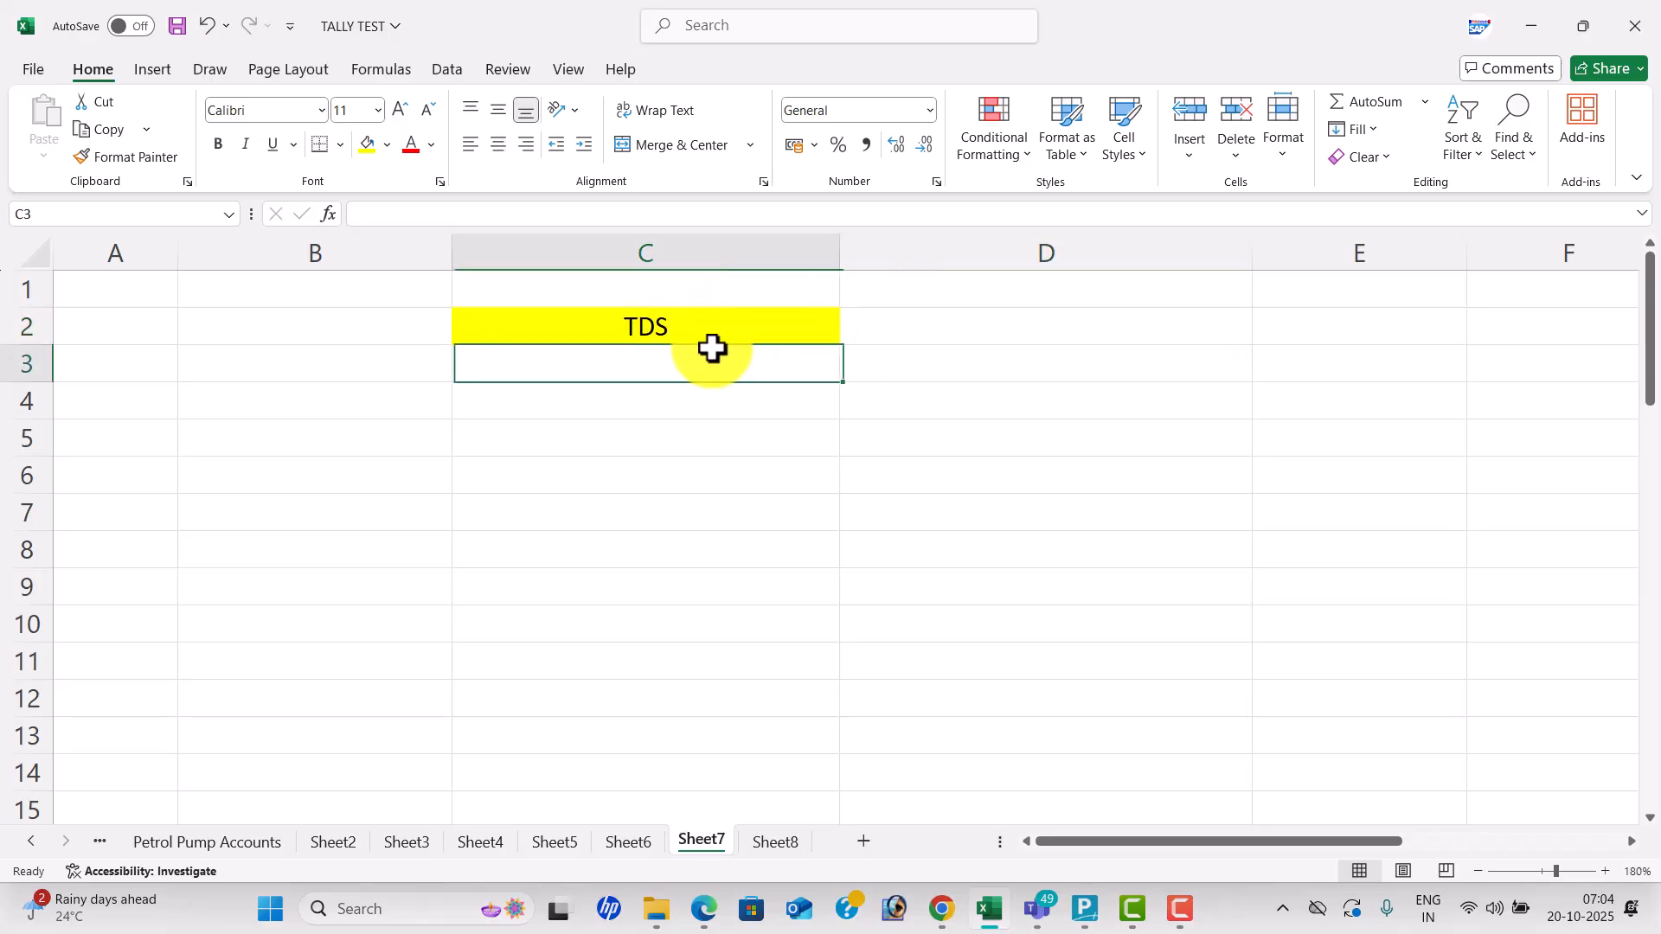
key(Up)
key(BackSpace)
key(Return)
key(Up)
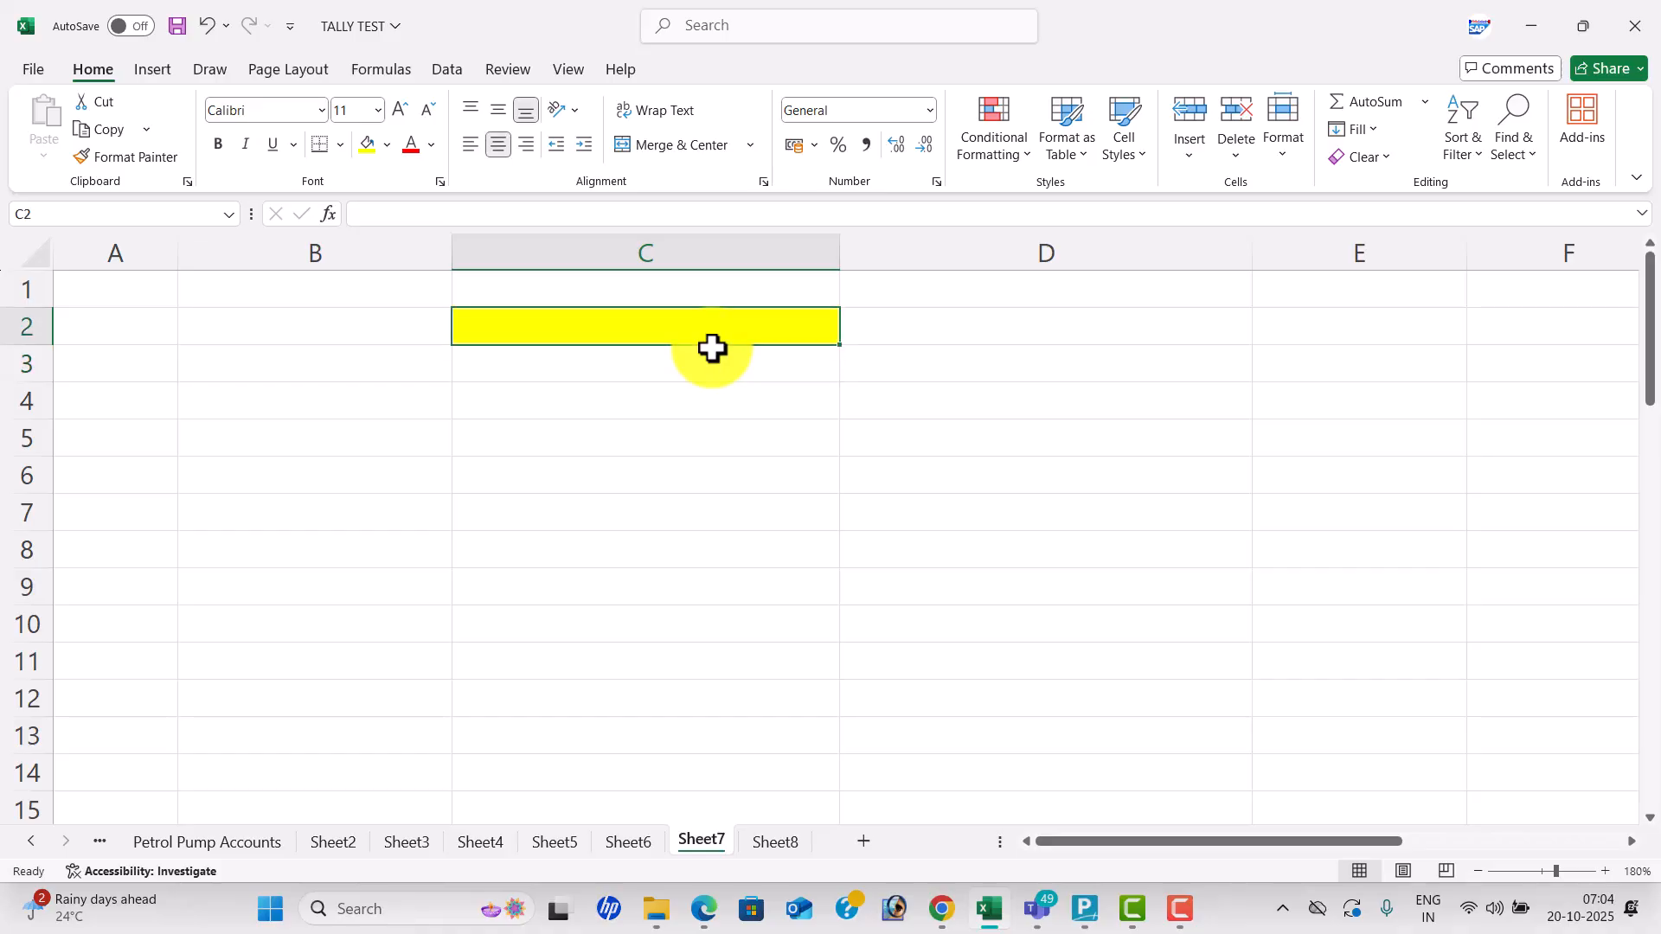
text(da)
key(BackSpace)
key(BackSpace)
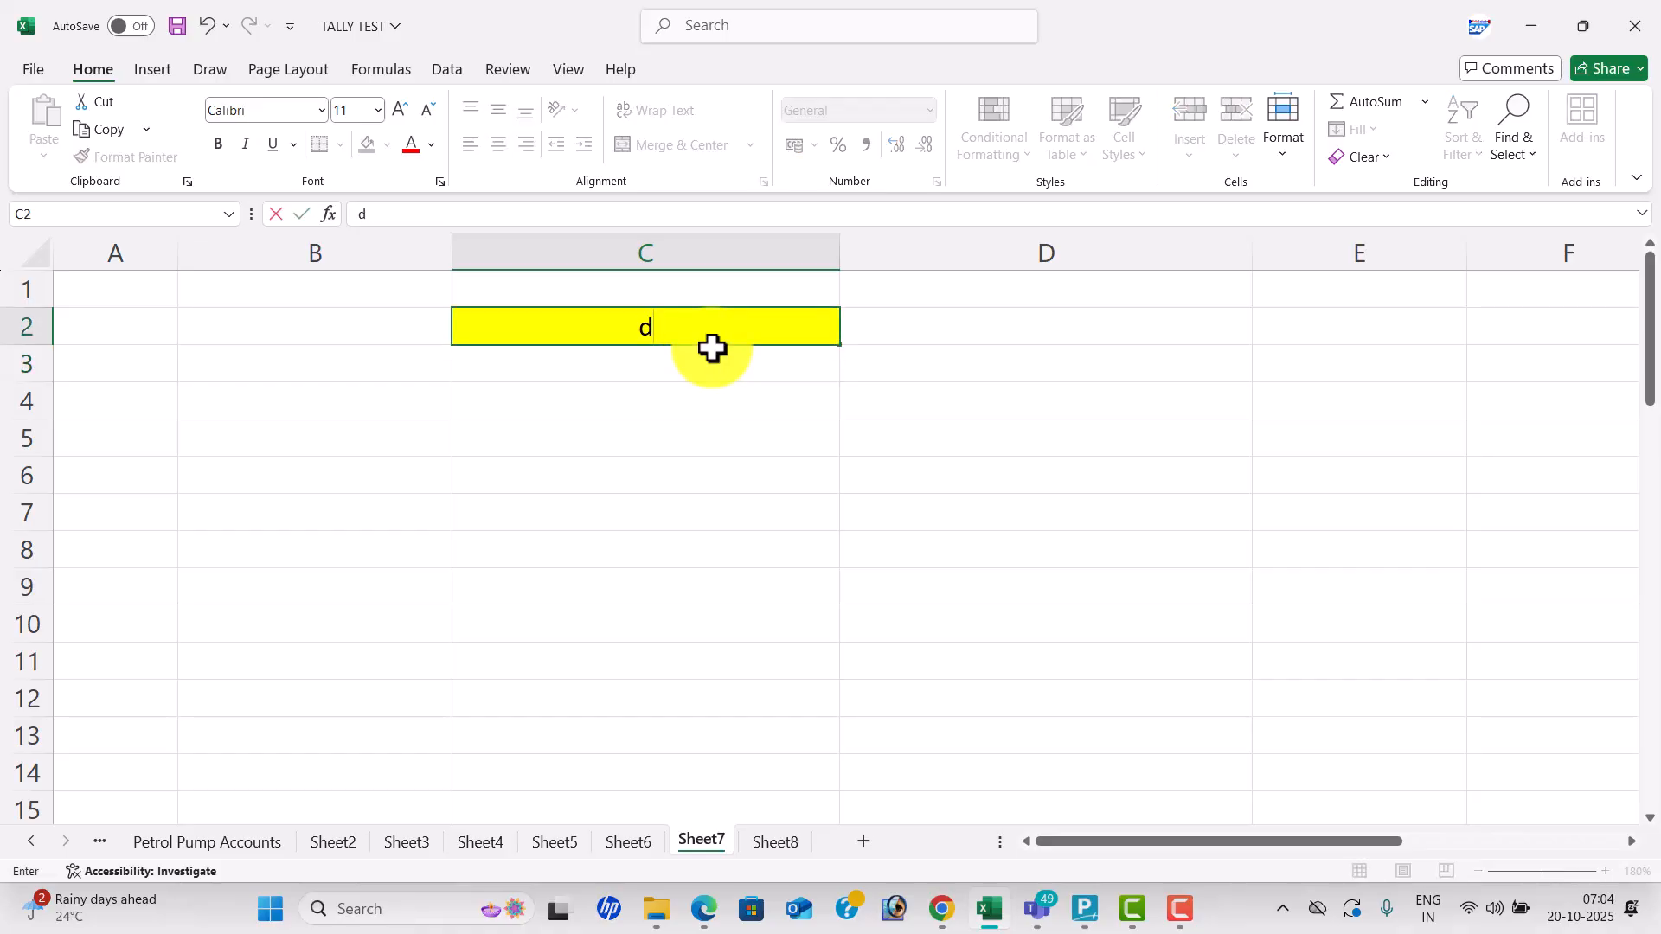
text(DATA BACK)
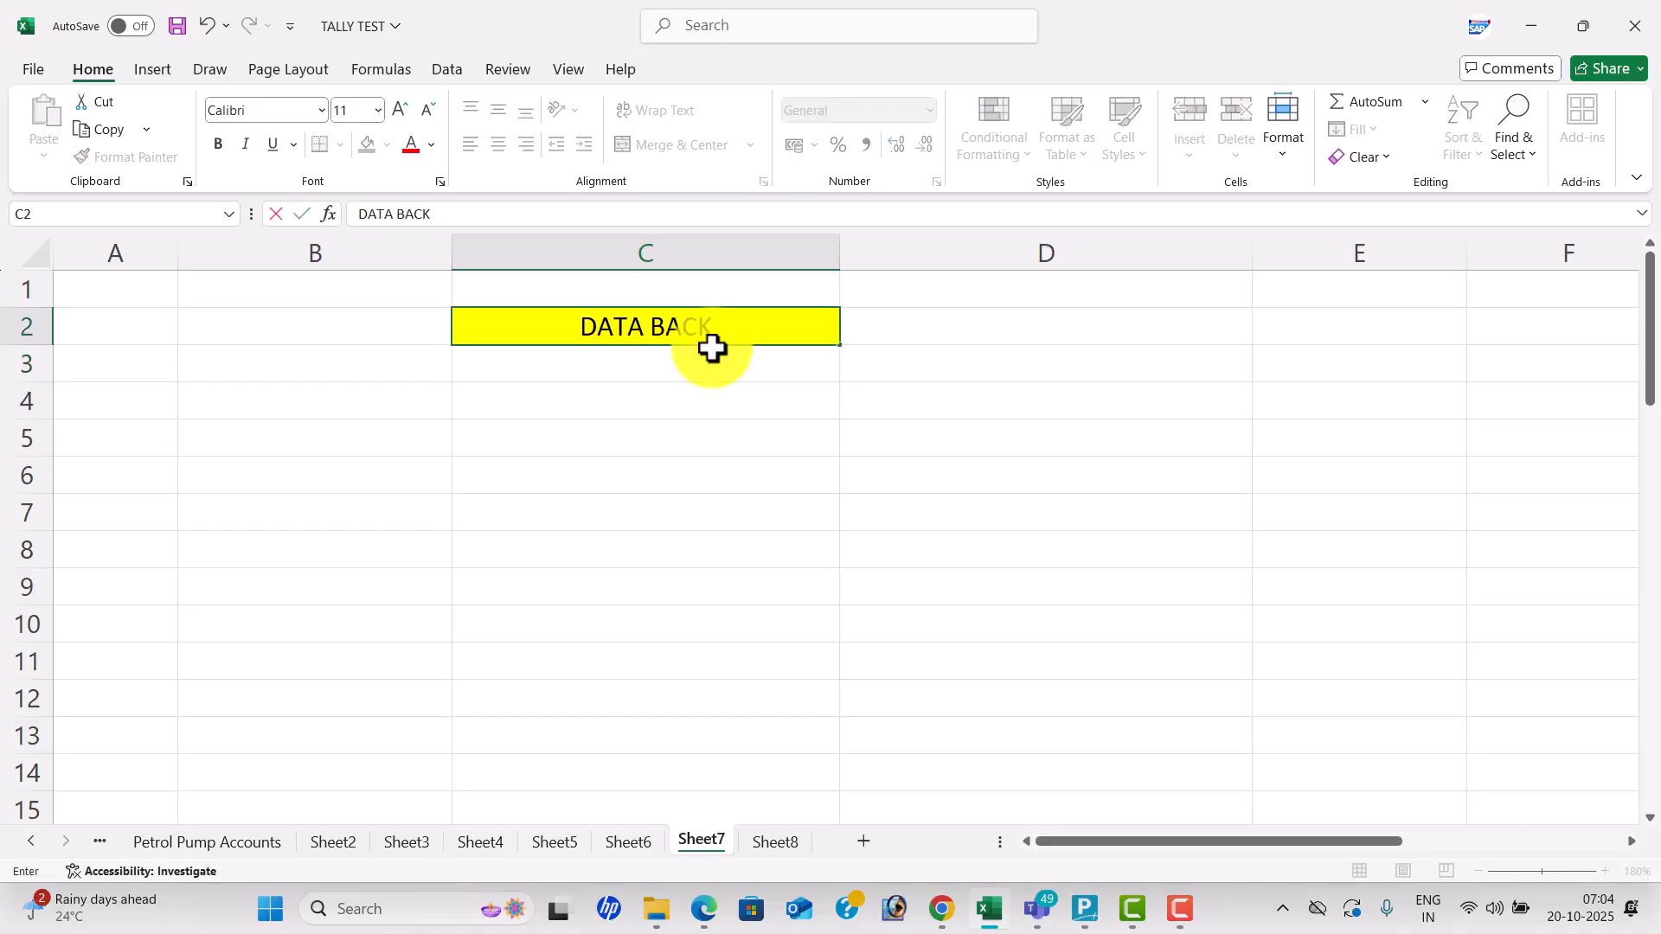
text( UP & RESTORE)
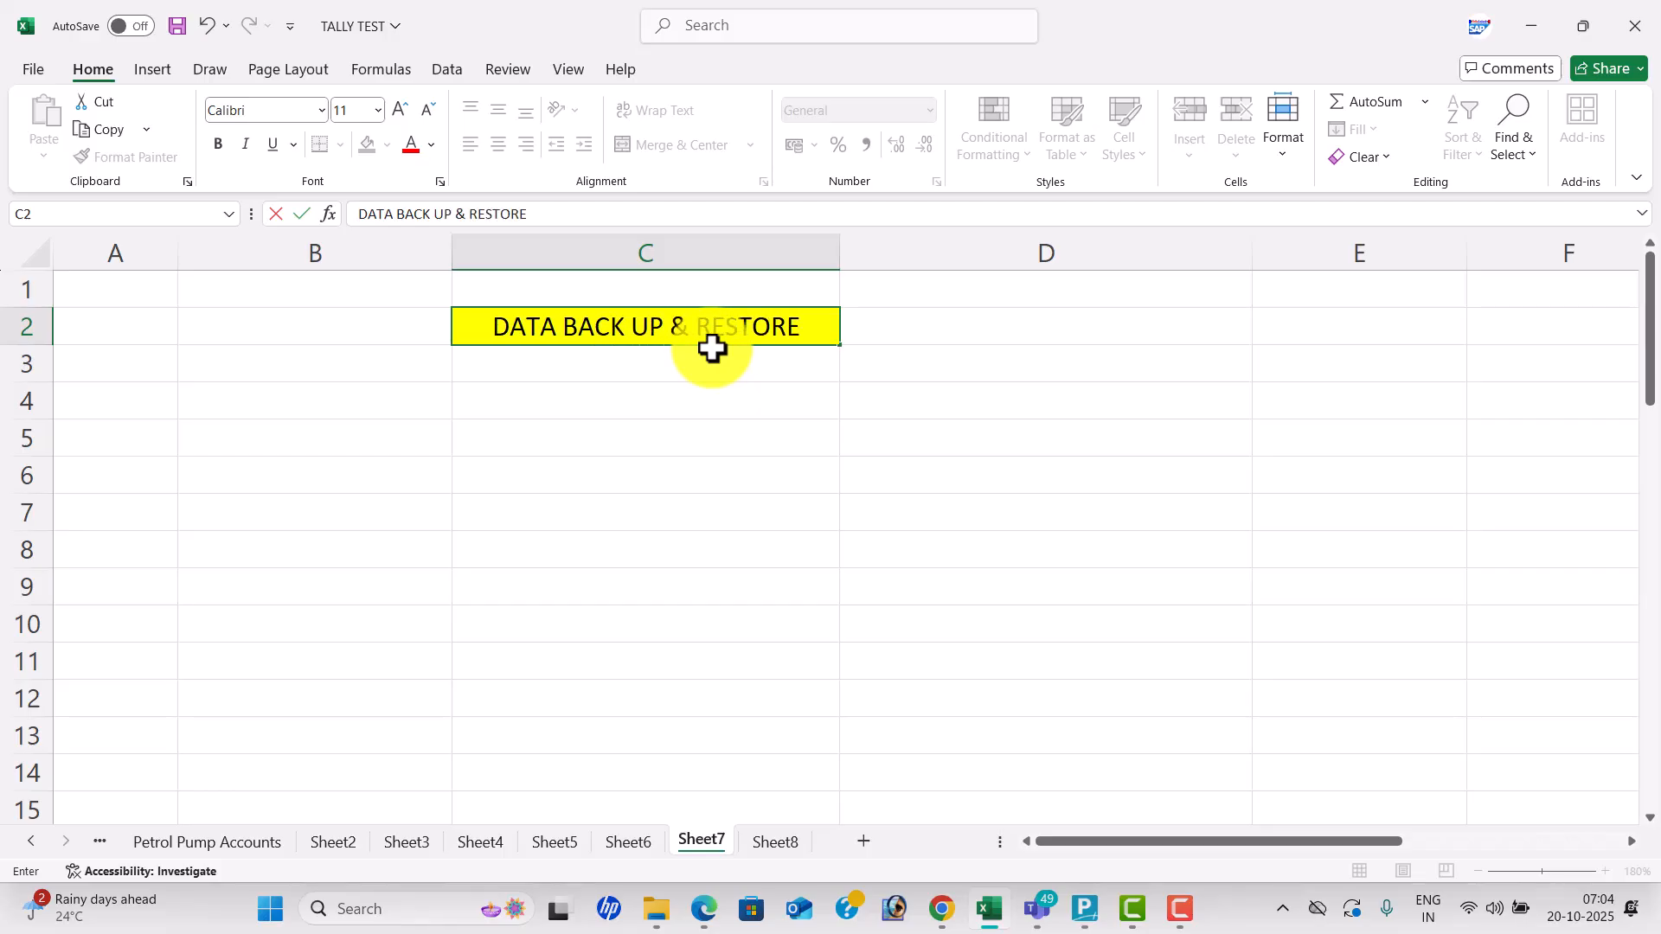
Enter "Tally prime 6.2" in cell D2 beside the heading.
click(926, 338)
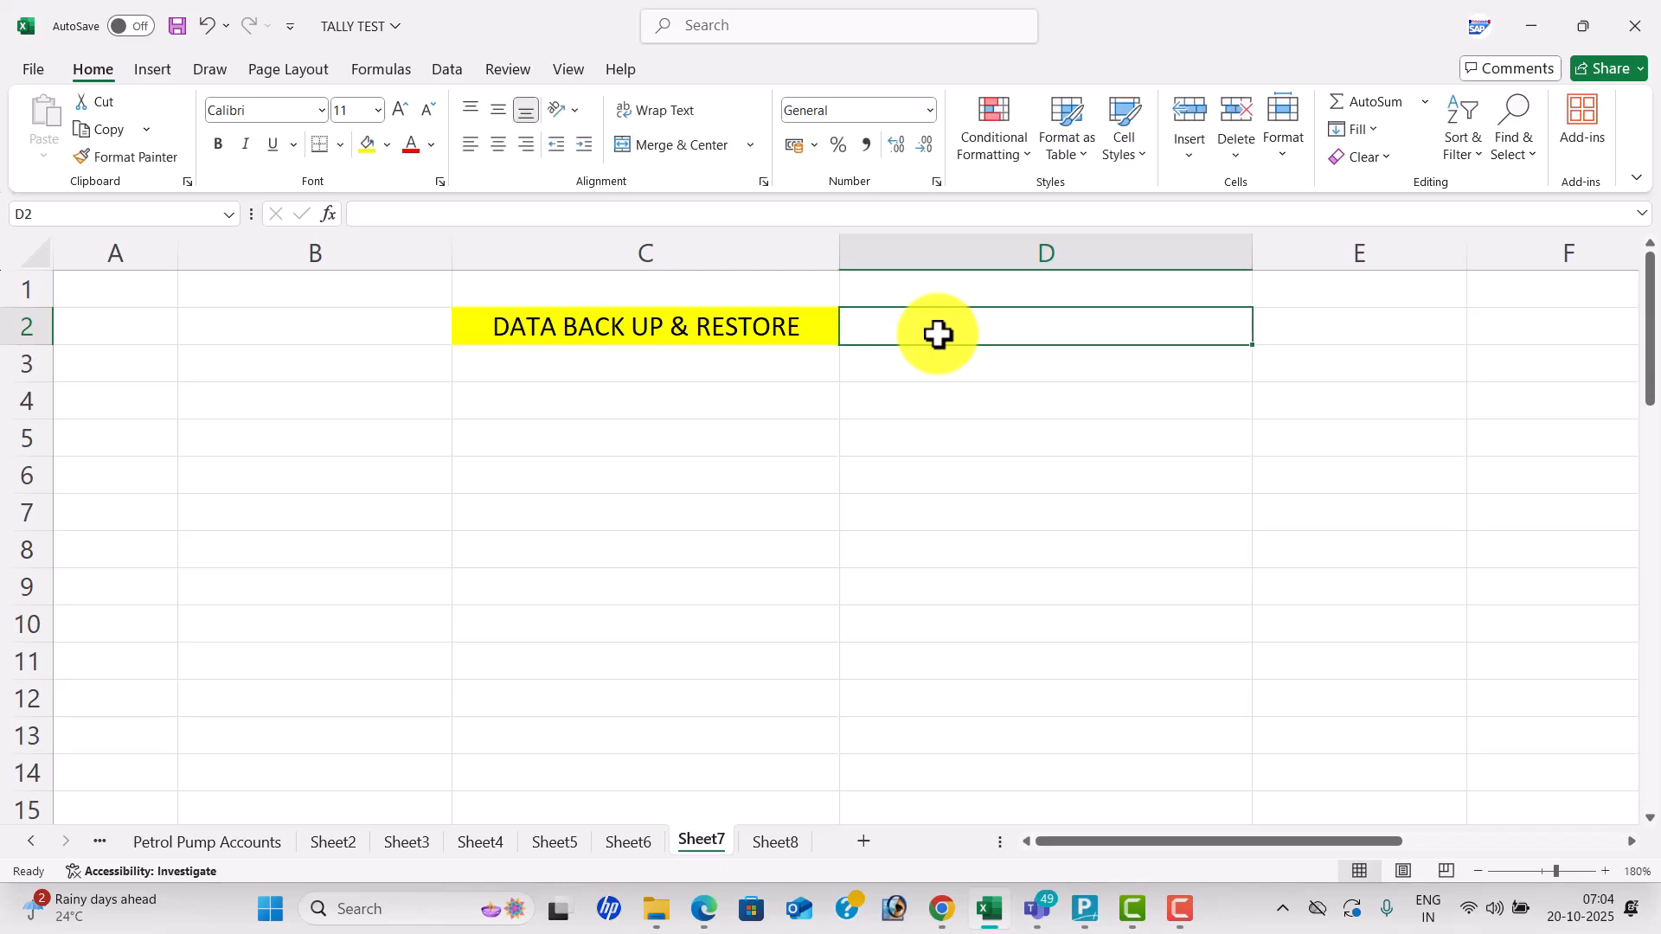
text(tALLY)
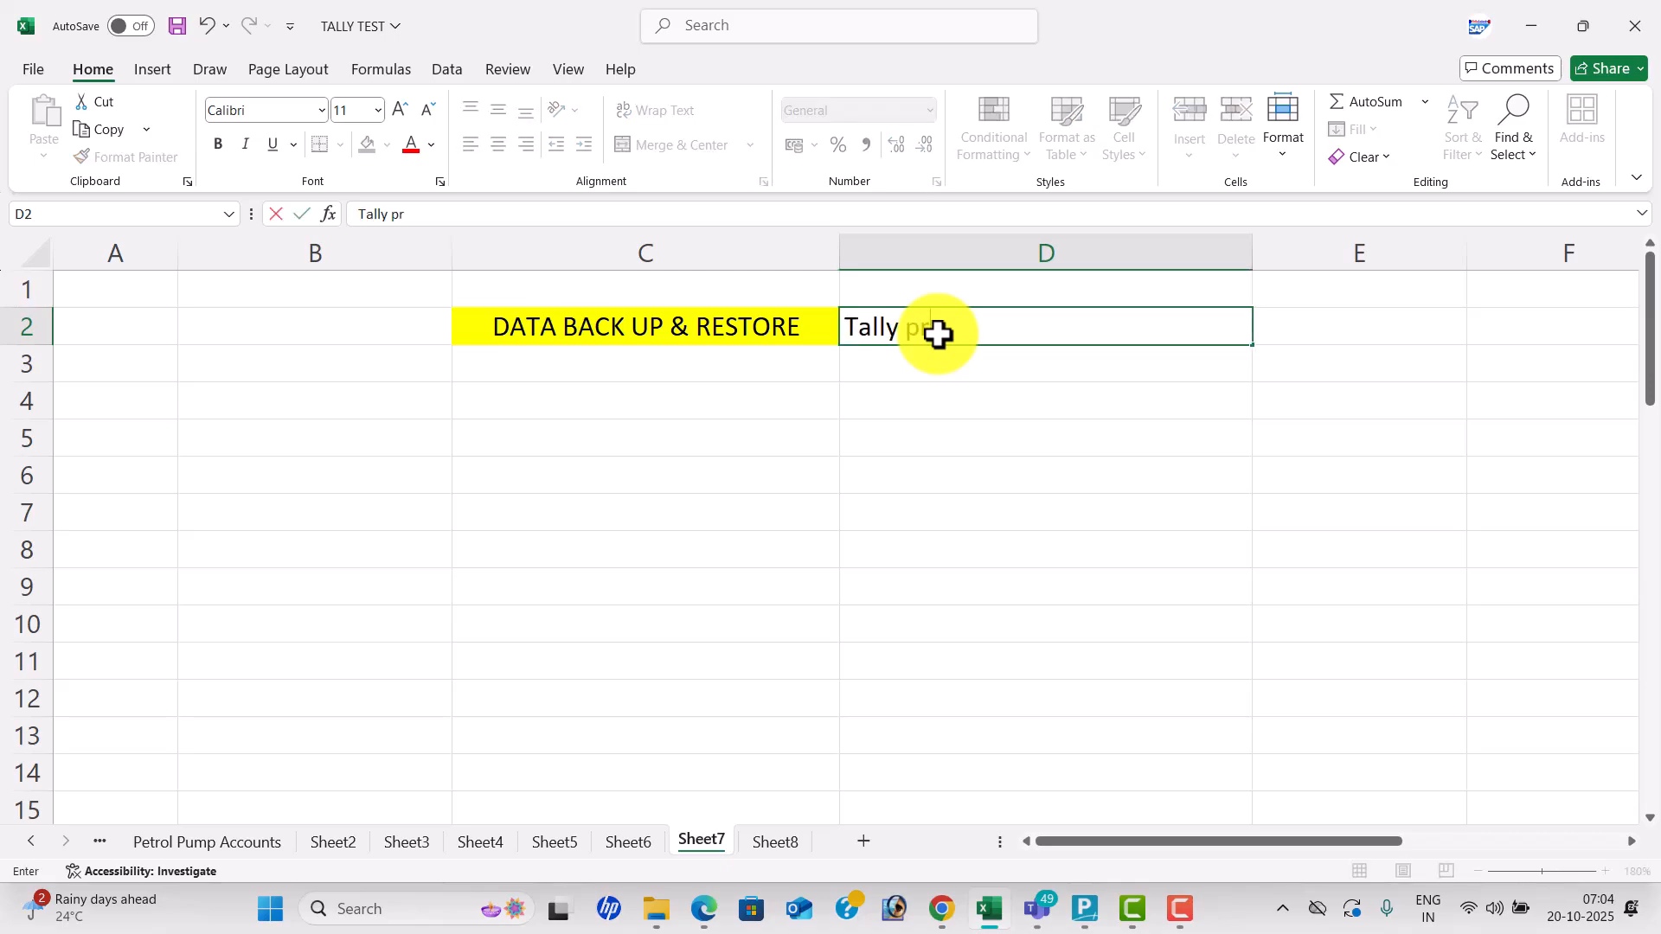
text( prime 6.2)
click(787, 516)
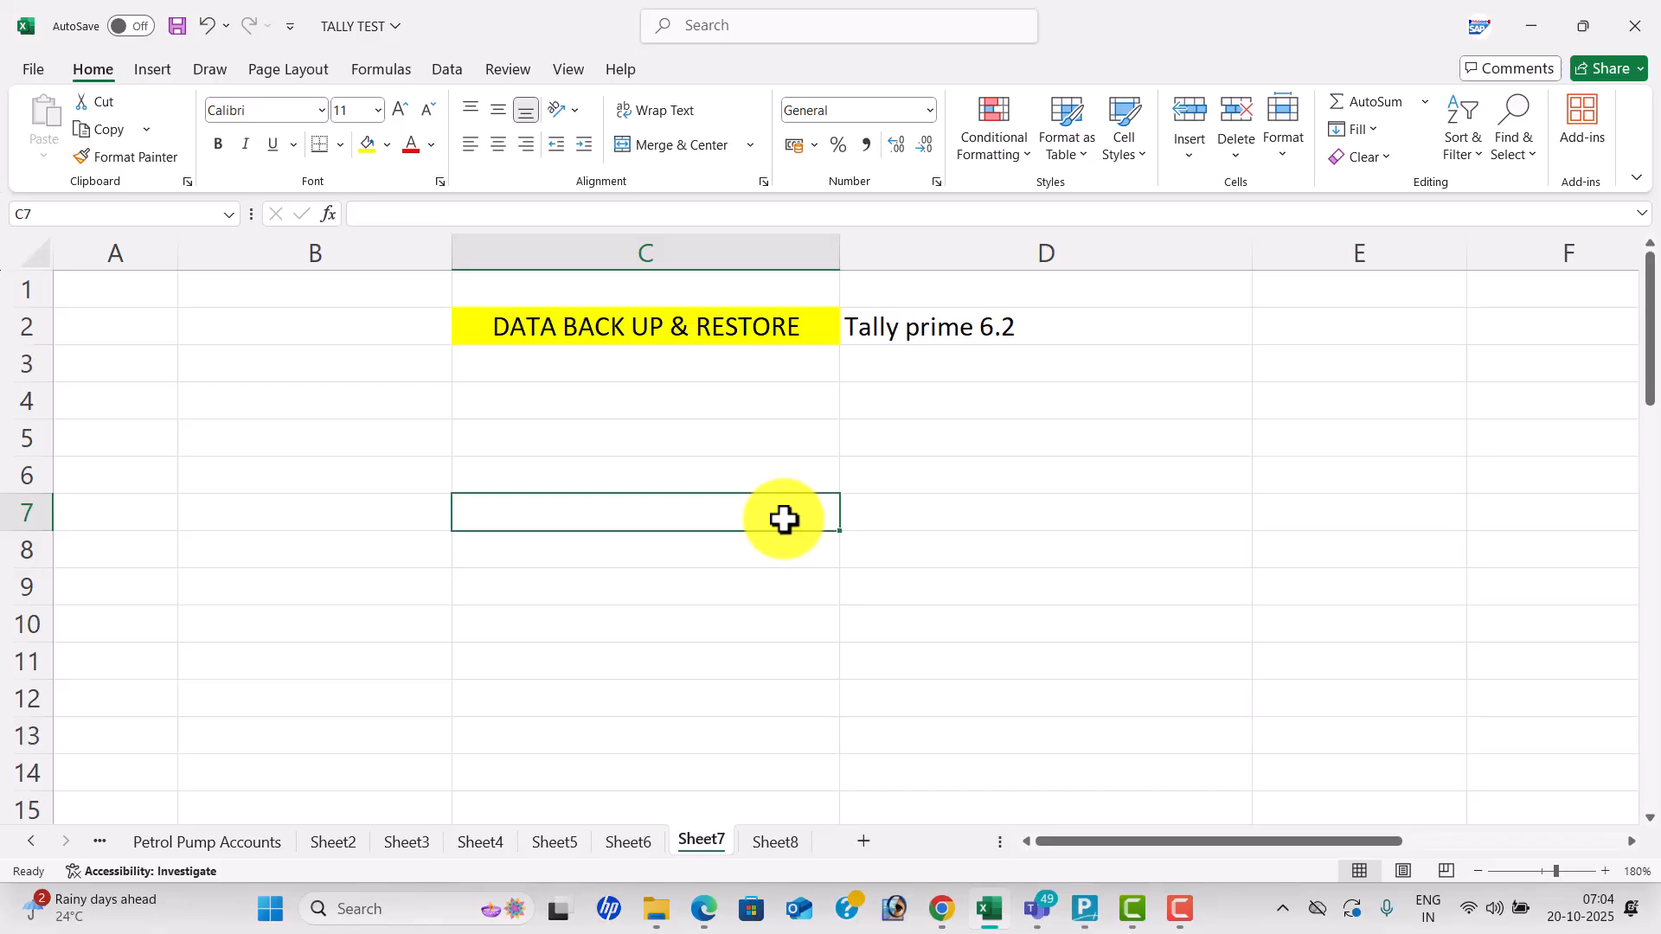
Enter "Business" in cell B4 and "Transactions" in cell C4.
click(394, 398)
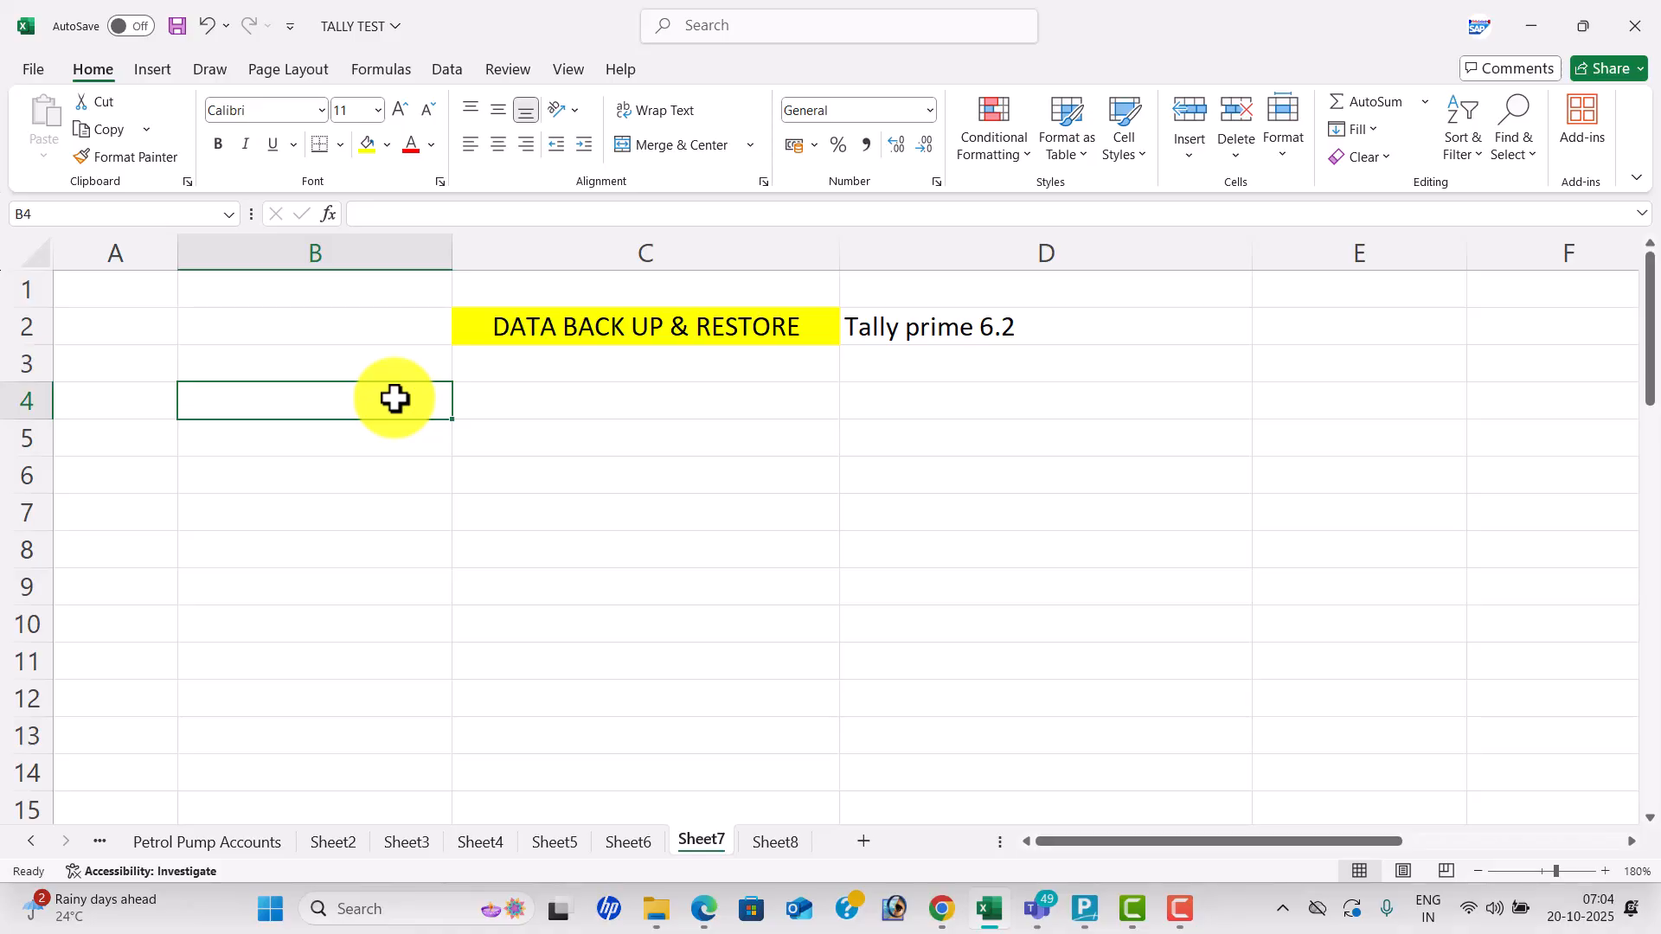
text(Business)
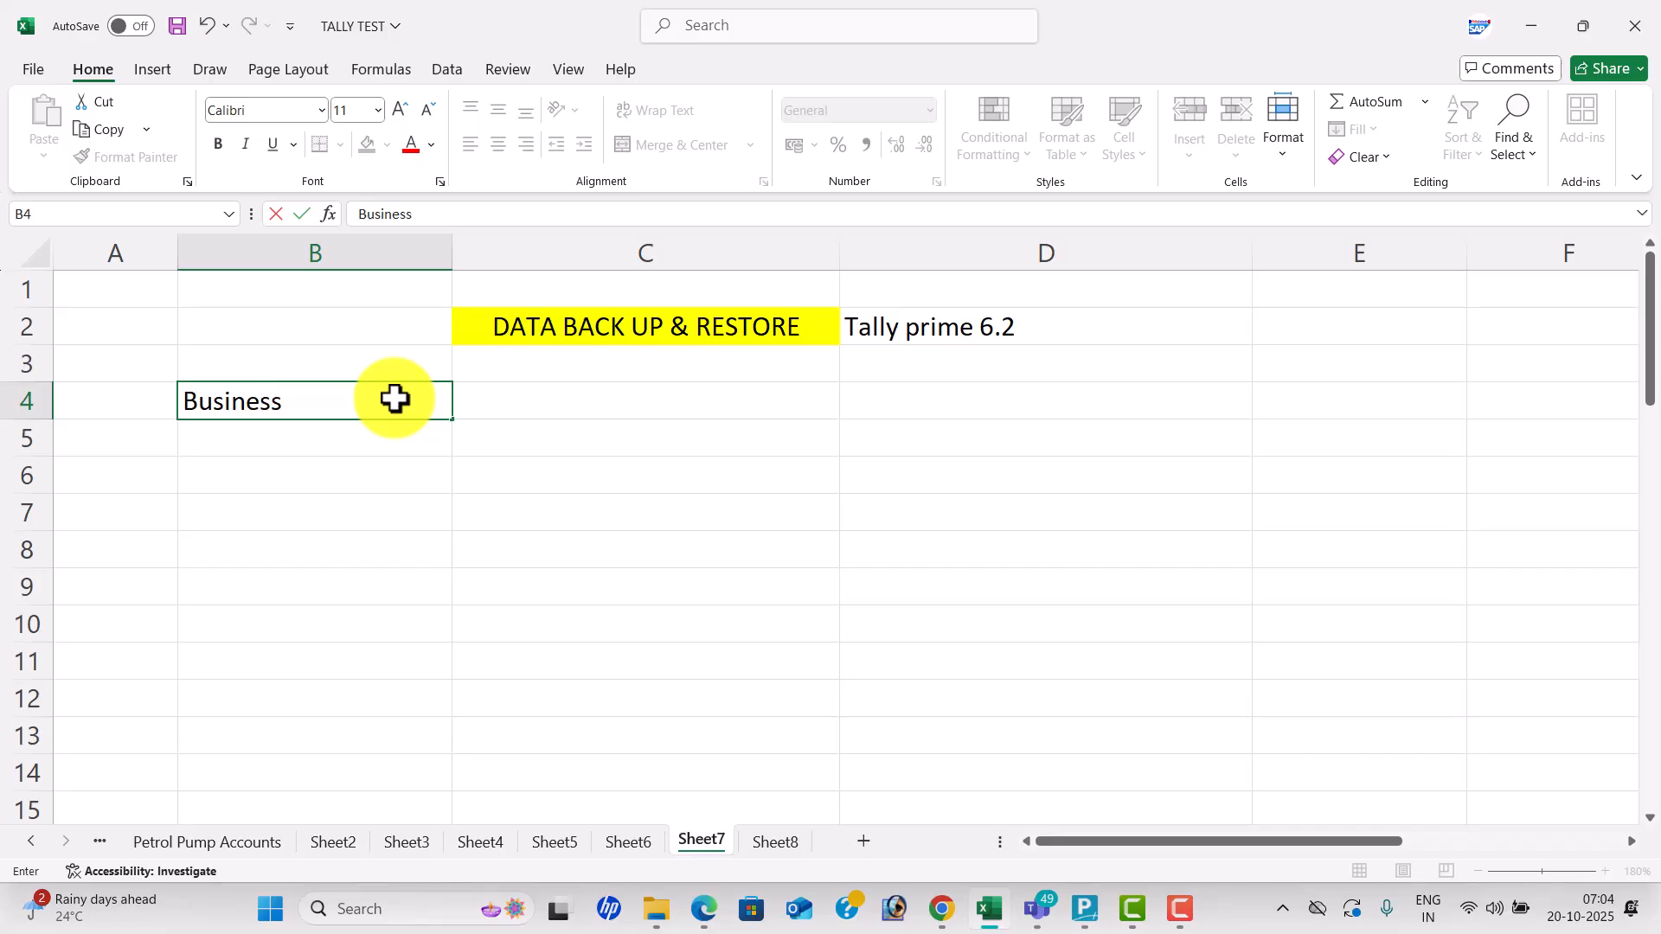
key(Tab)
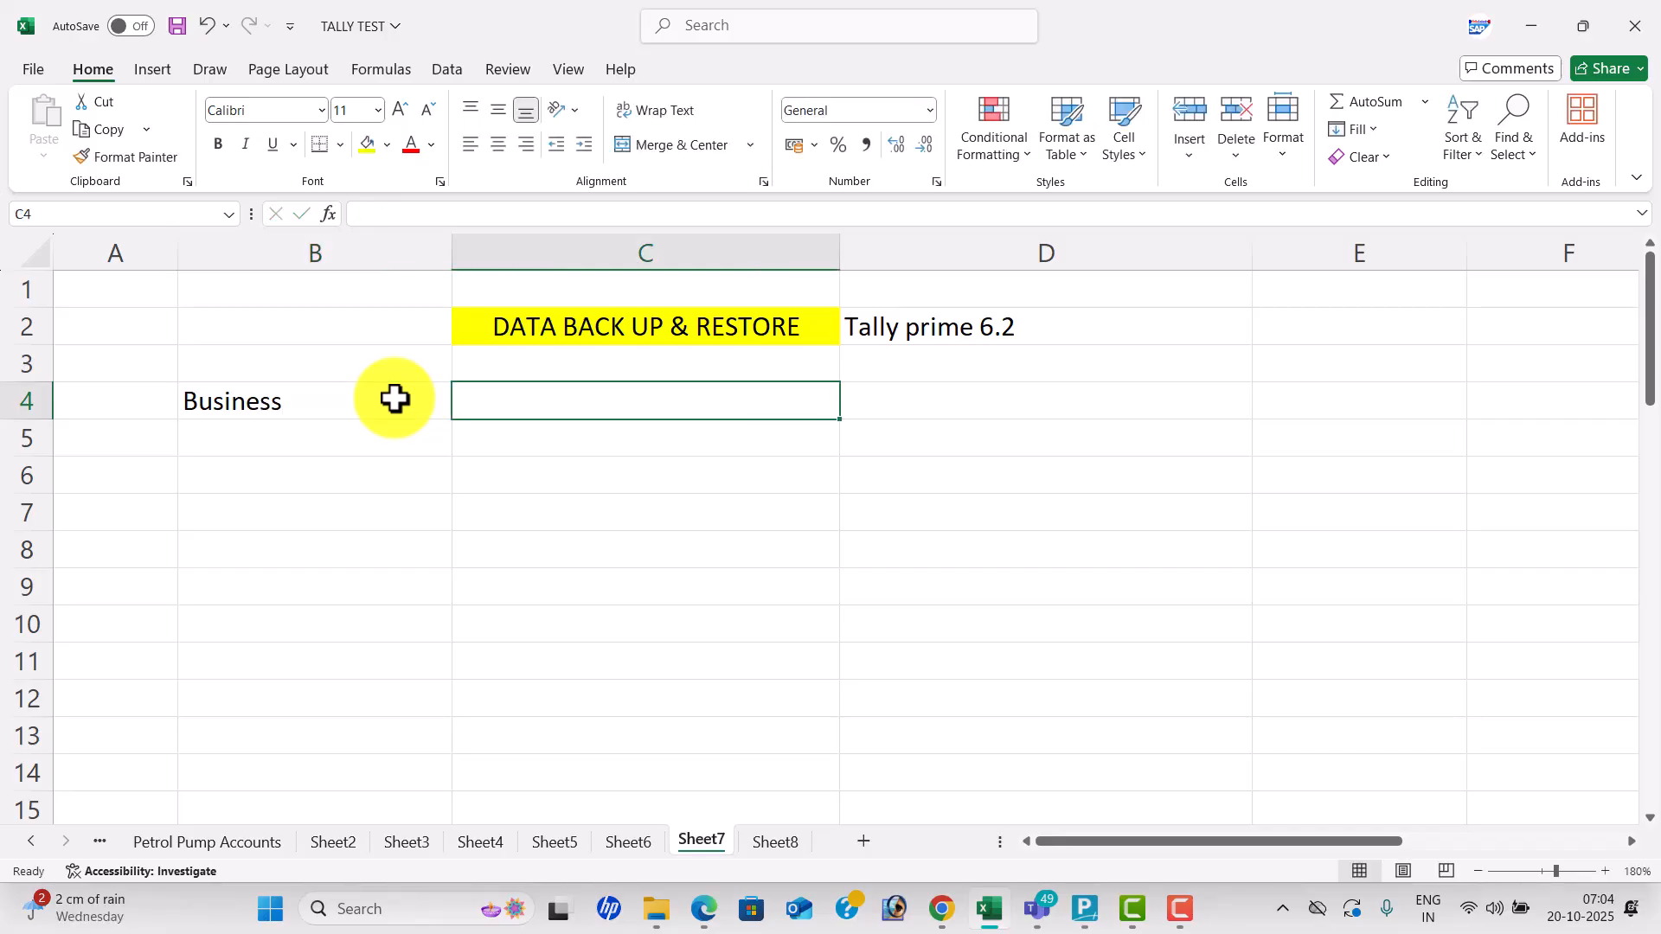
text(Transactions)
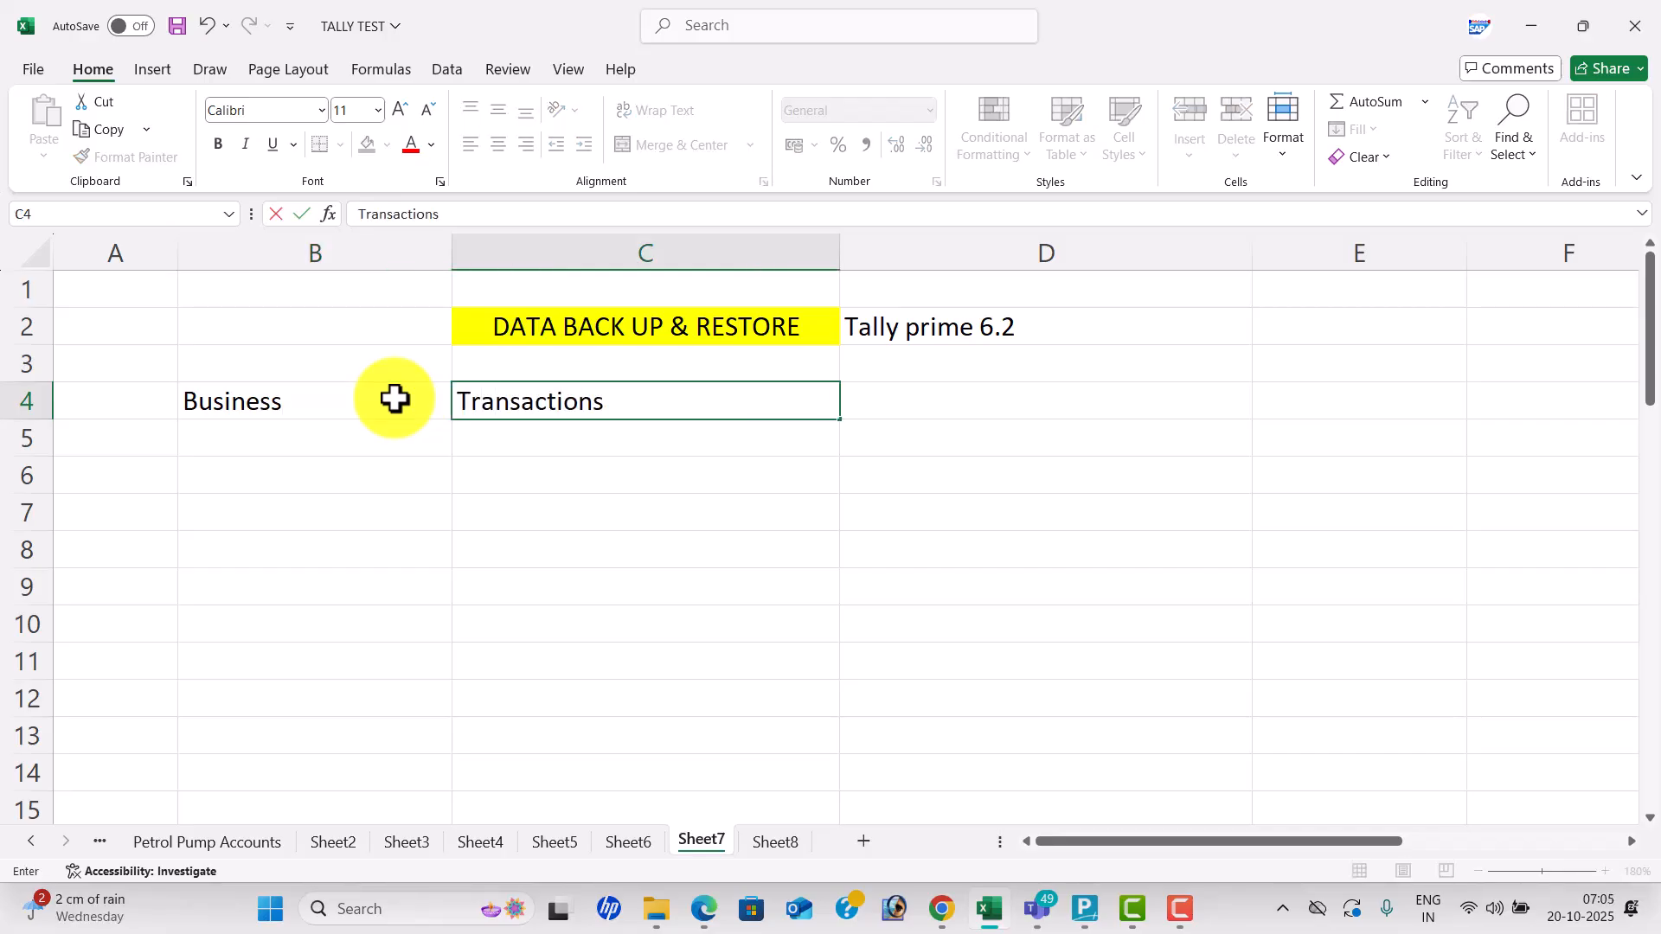
key(Tab)
Centre the contents of the range B2:D5 horizontally.
drag(386, 331, 916, 433)
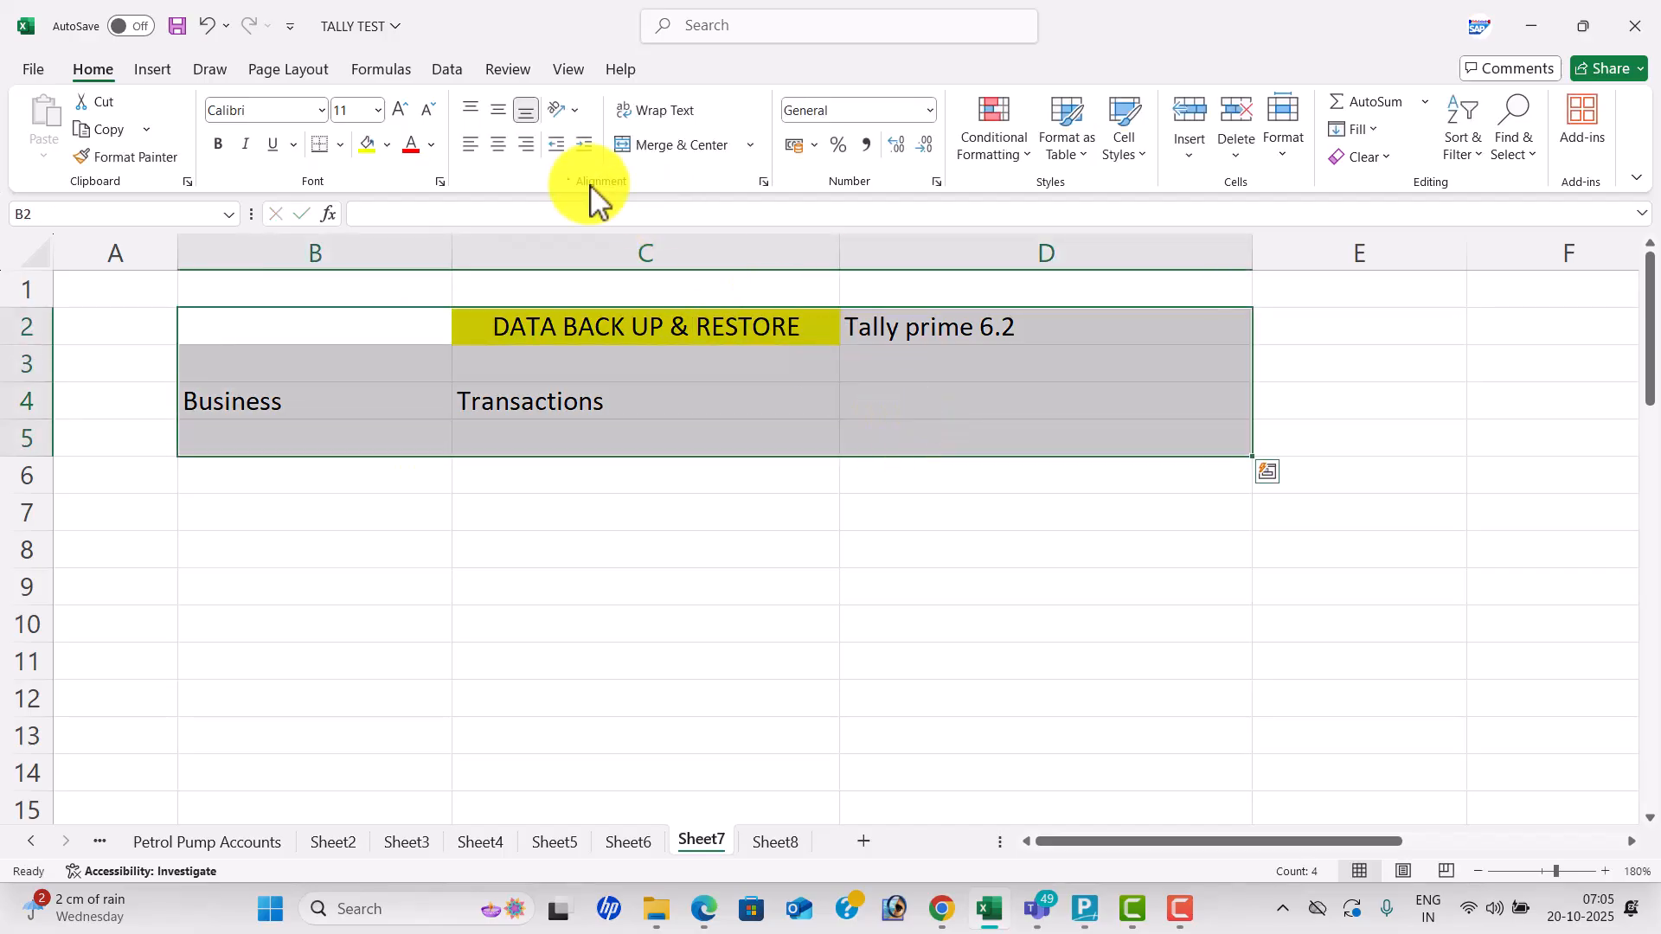
click(509, 155)
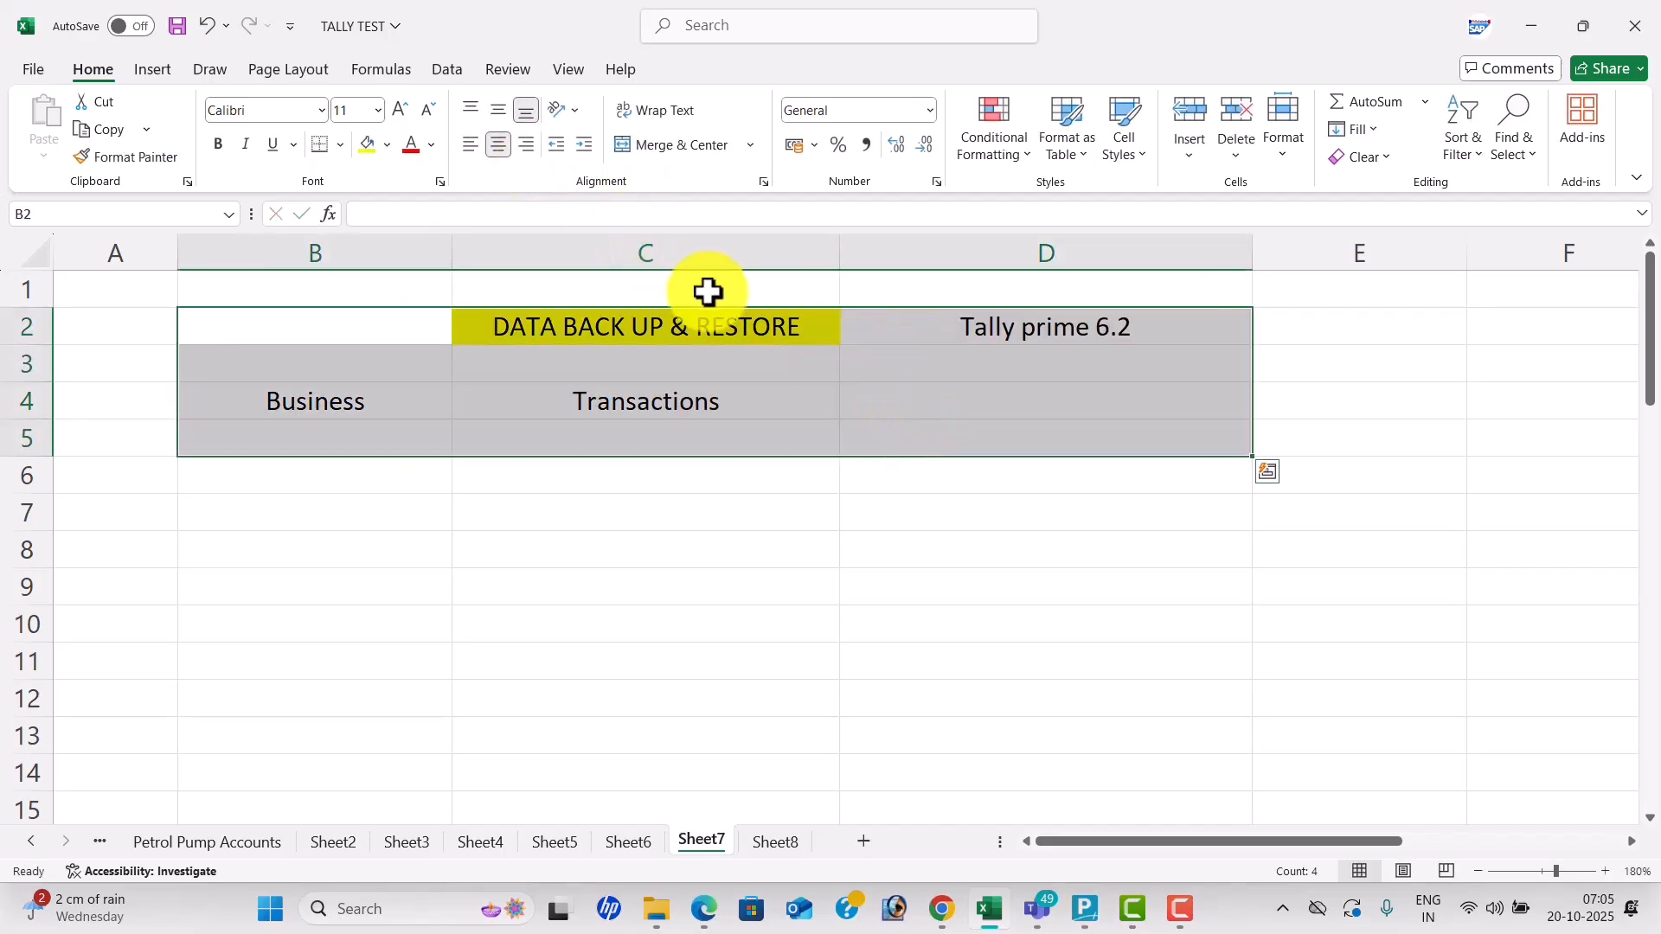
click(785, 381)
Enter "Data Back Up" in cell D4.
click(971, 397)
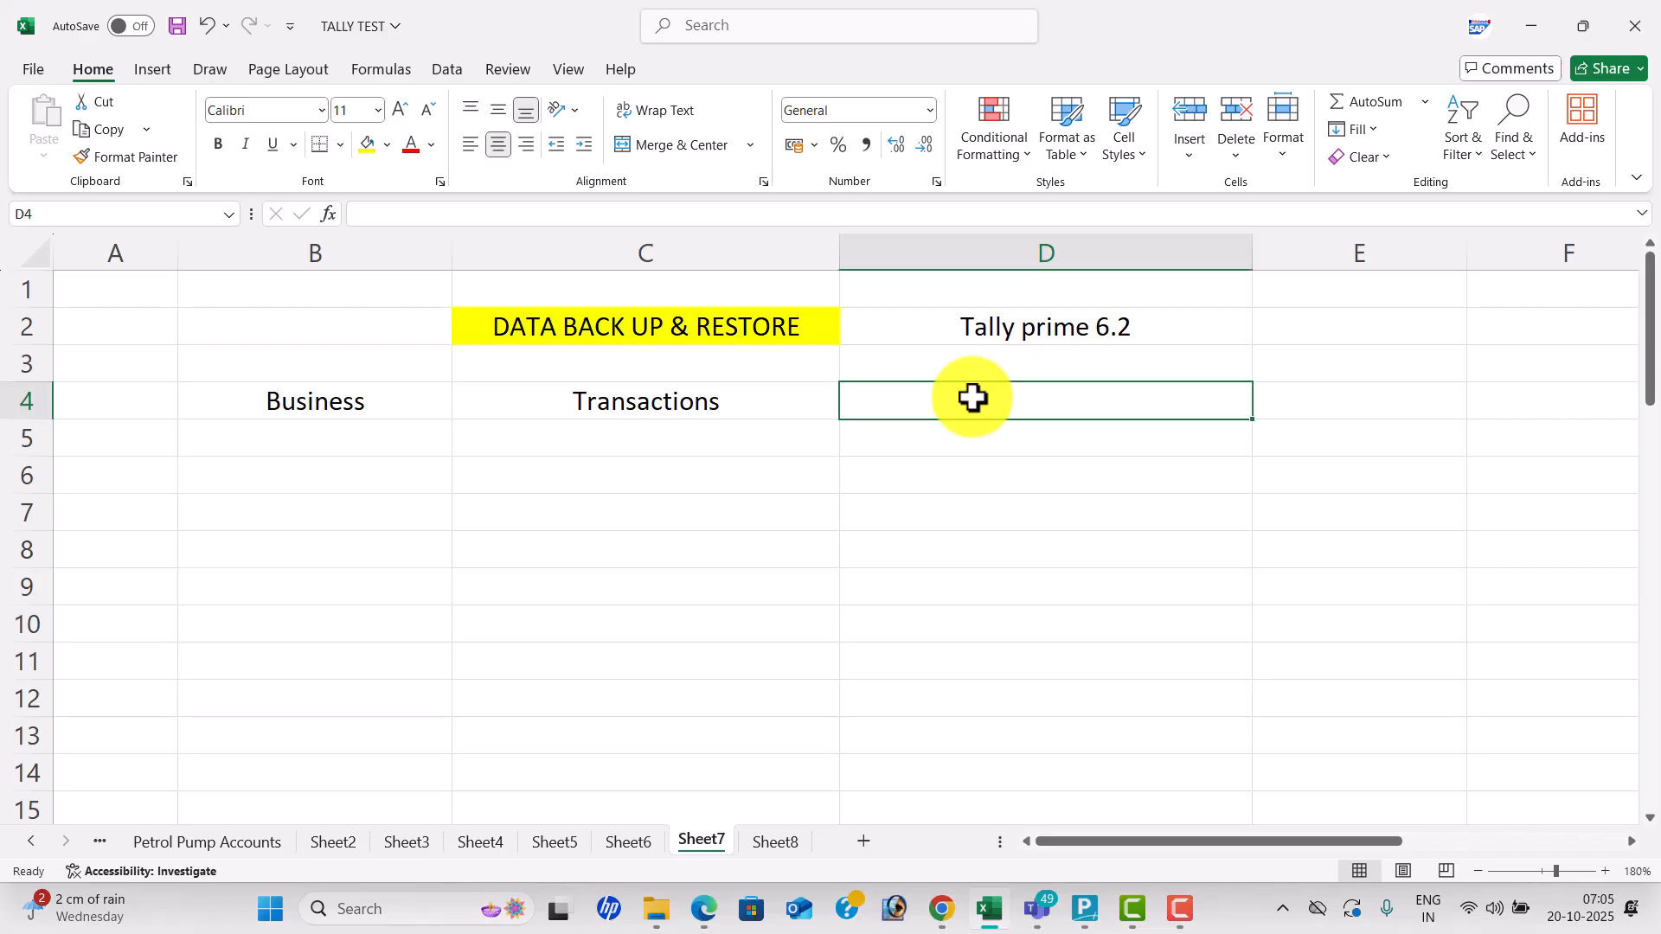
text(data)
key(BackSpace)
key(BackSpace)
key(BackSpace)
key(BackSpace)
key(BackSpace)
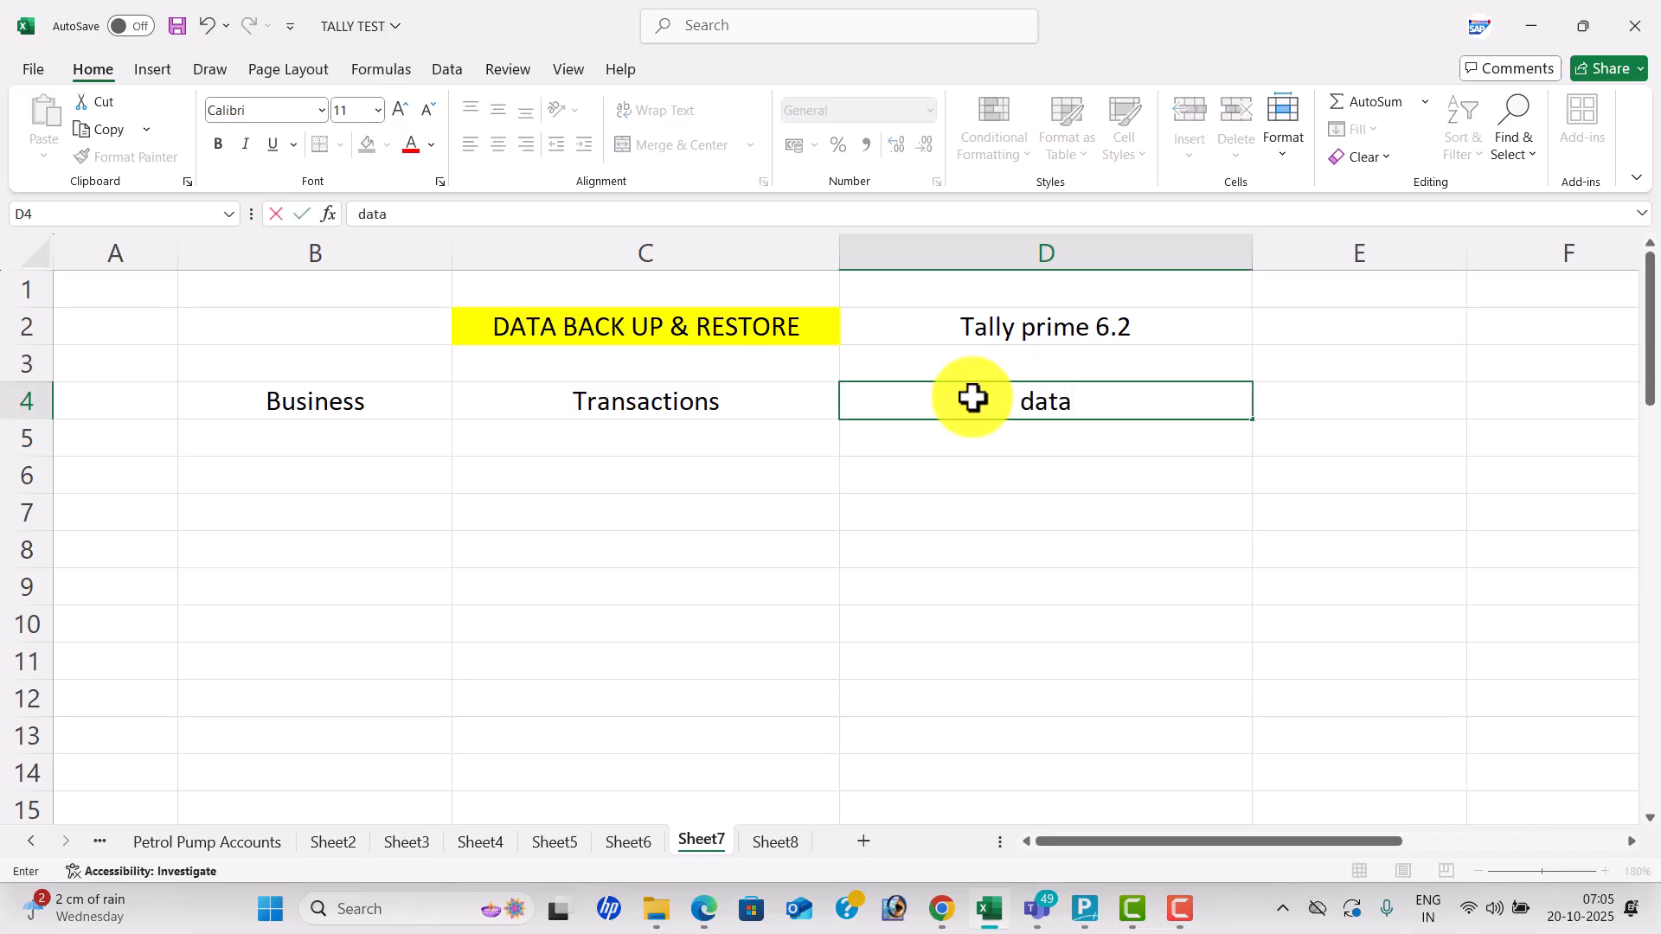
text(Data Back Up)
key(Return)
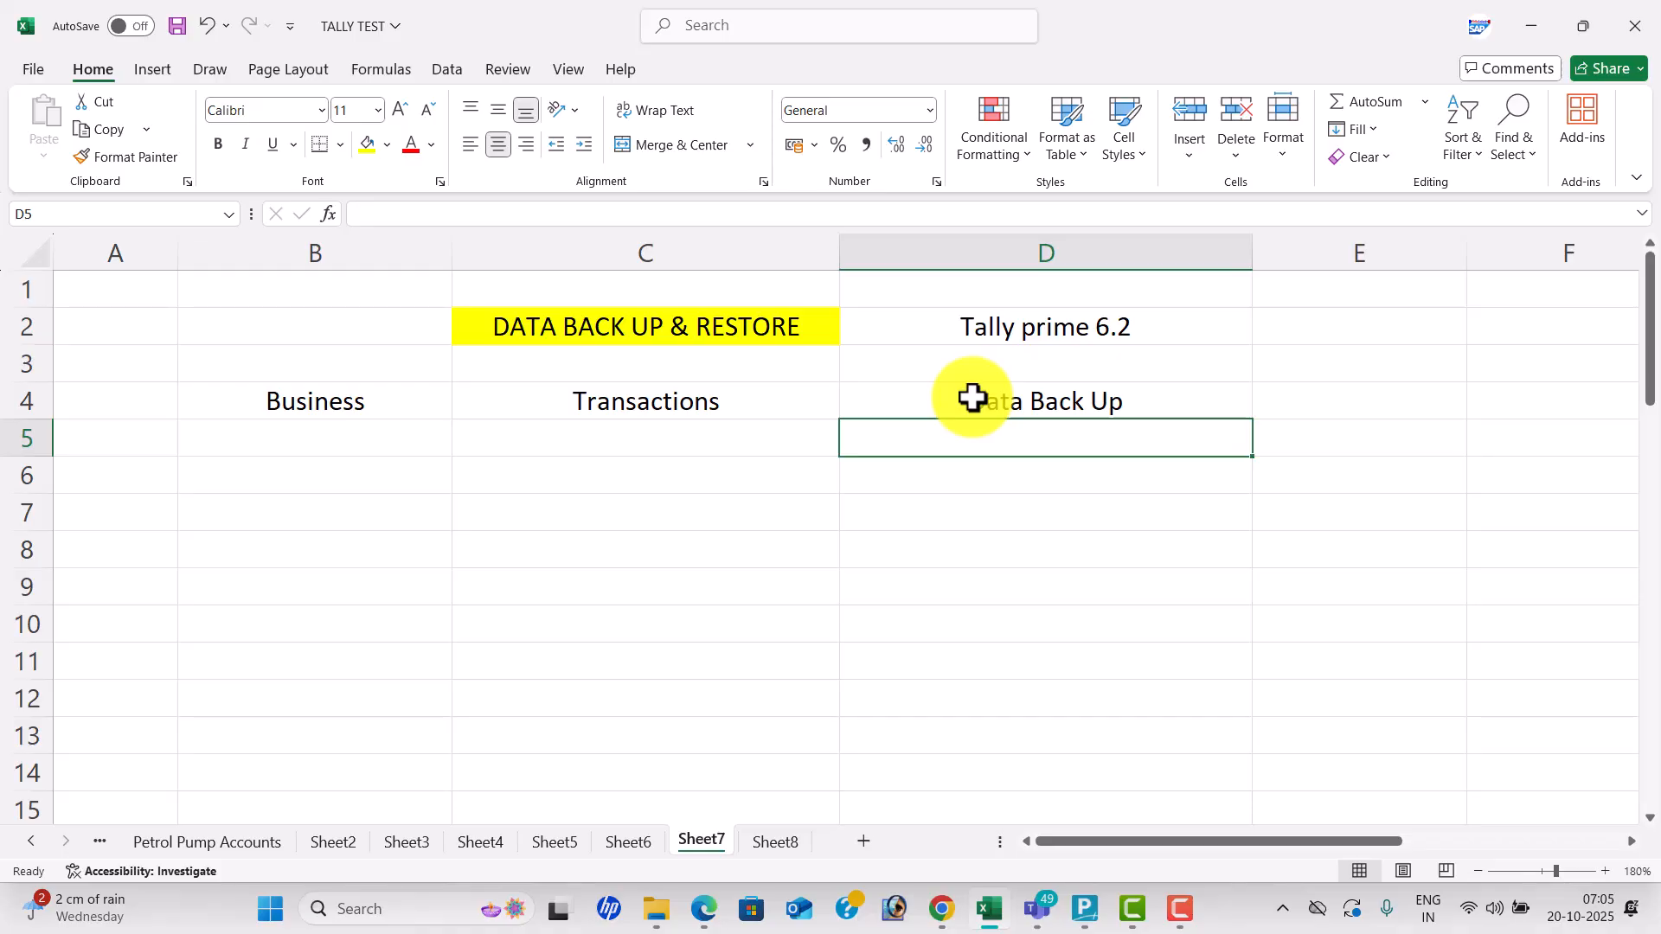
click(972, 397)
Enter "System Crassh" in cell B6.
click(314, 482)
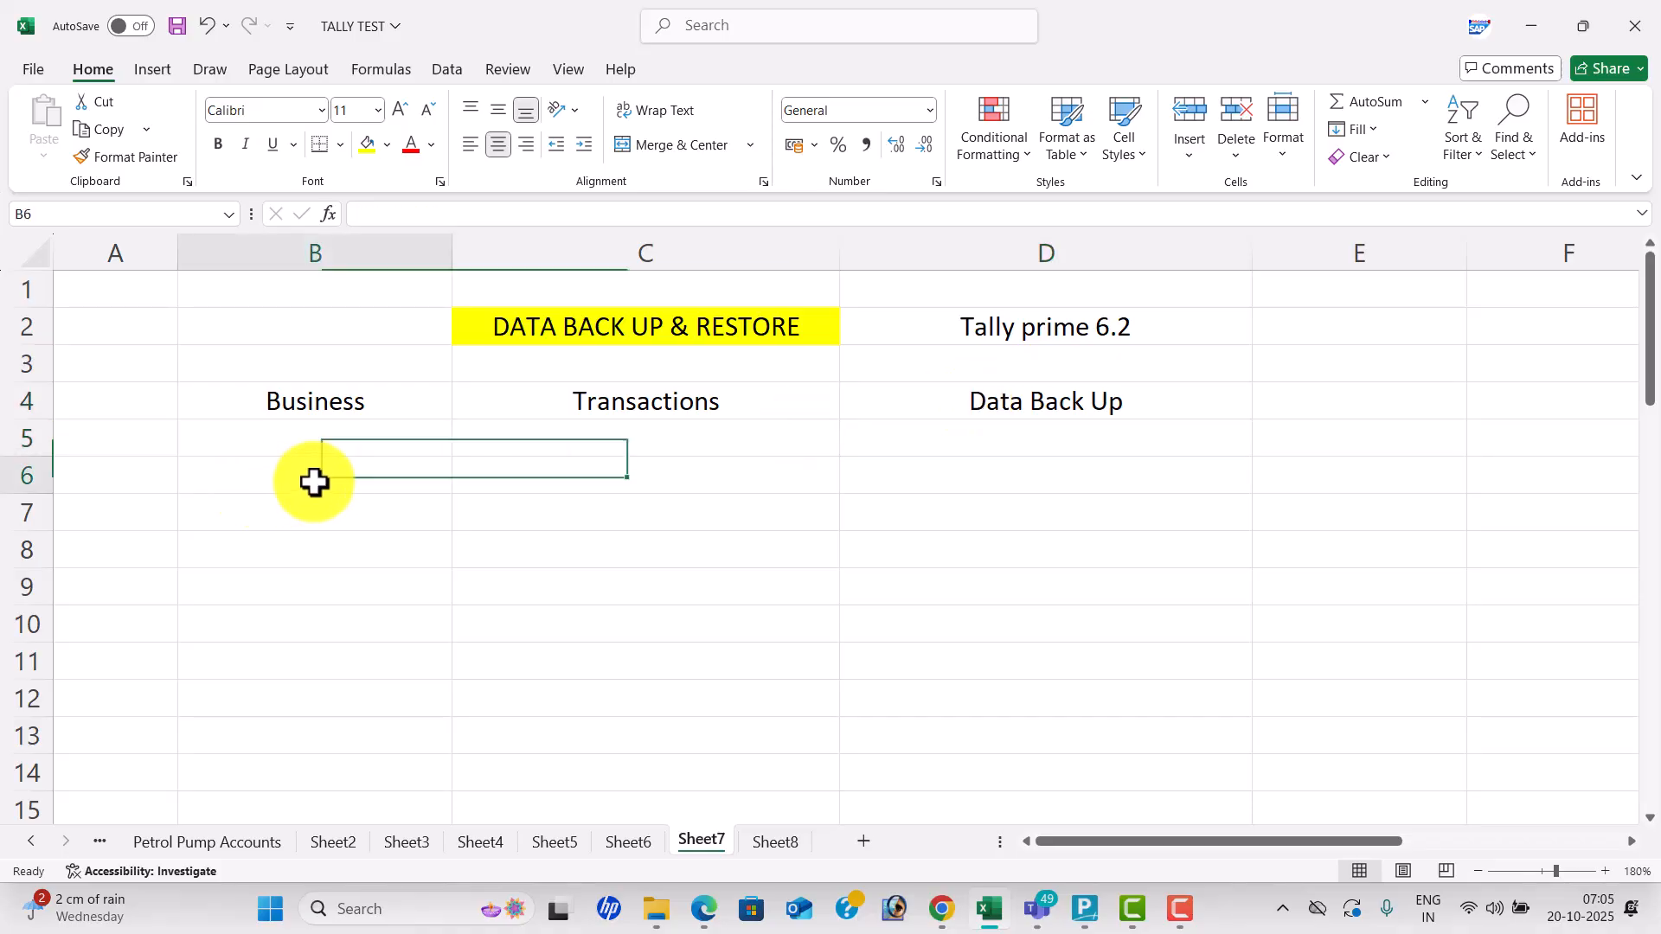
text(System)
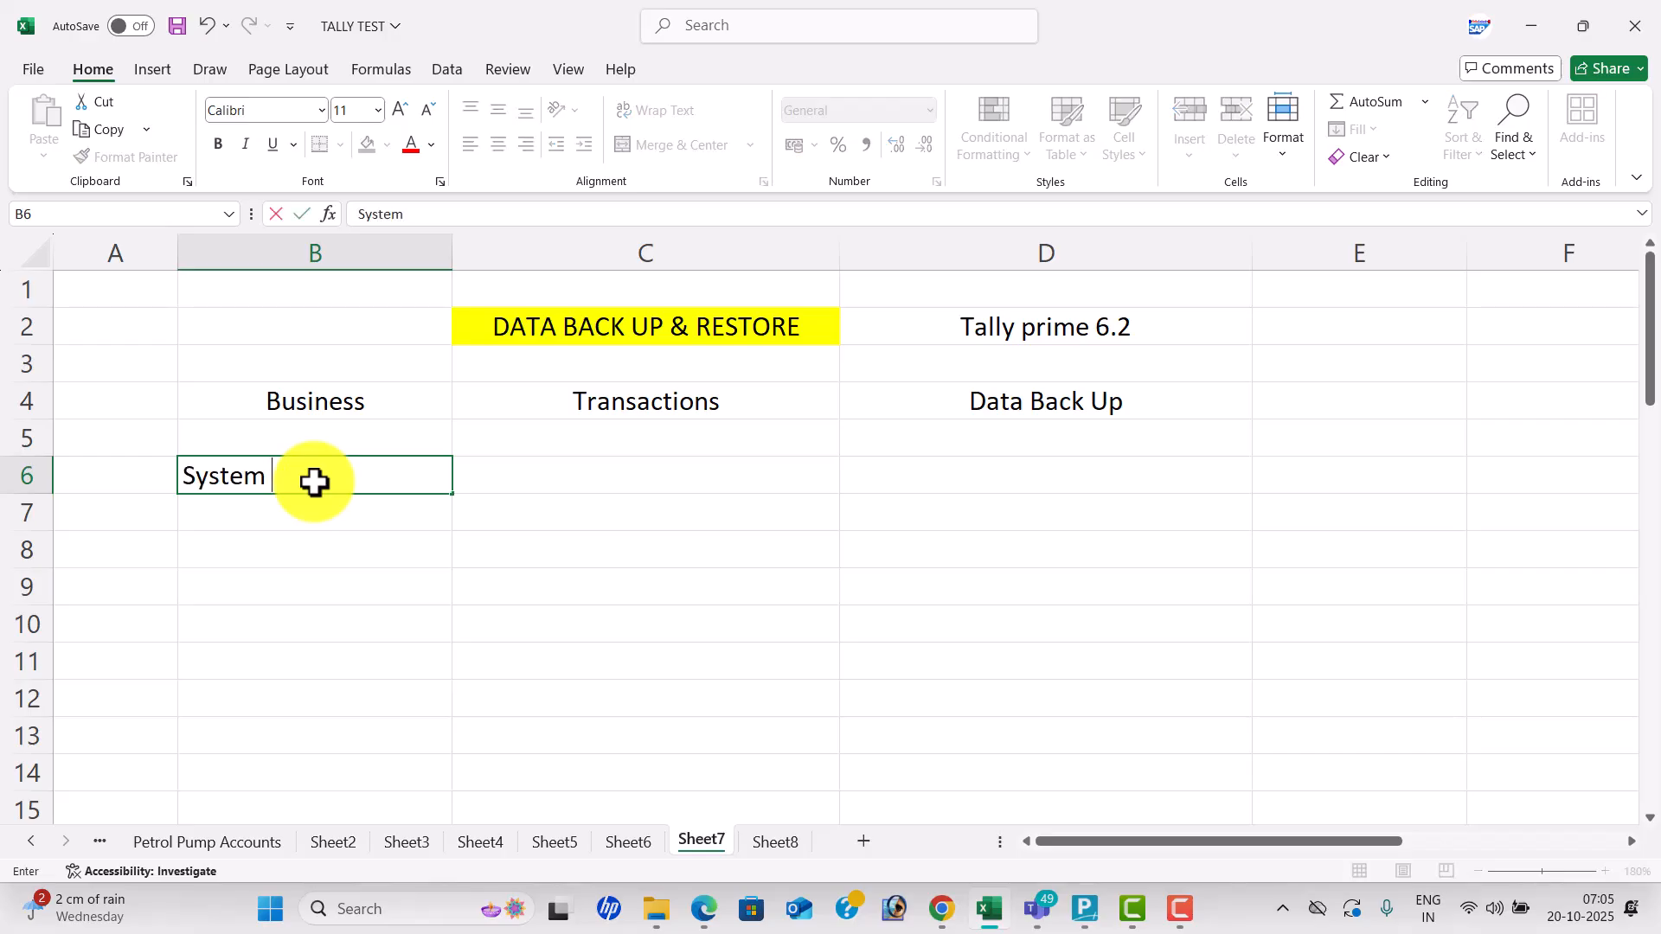
text( cRAS)
text(S)
key(BackSpace)
text(SH)
key(Tab)
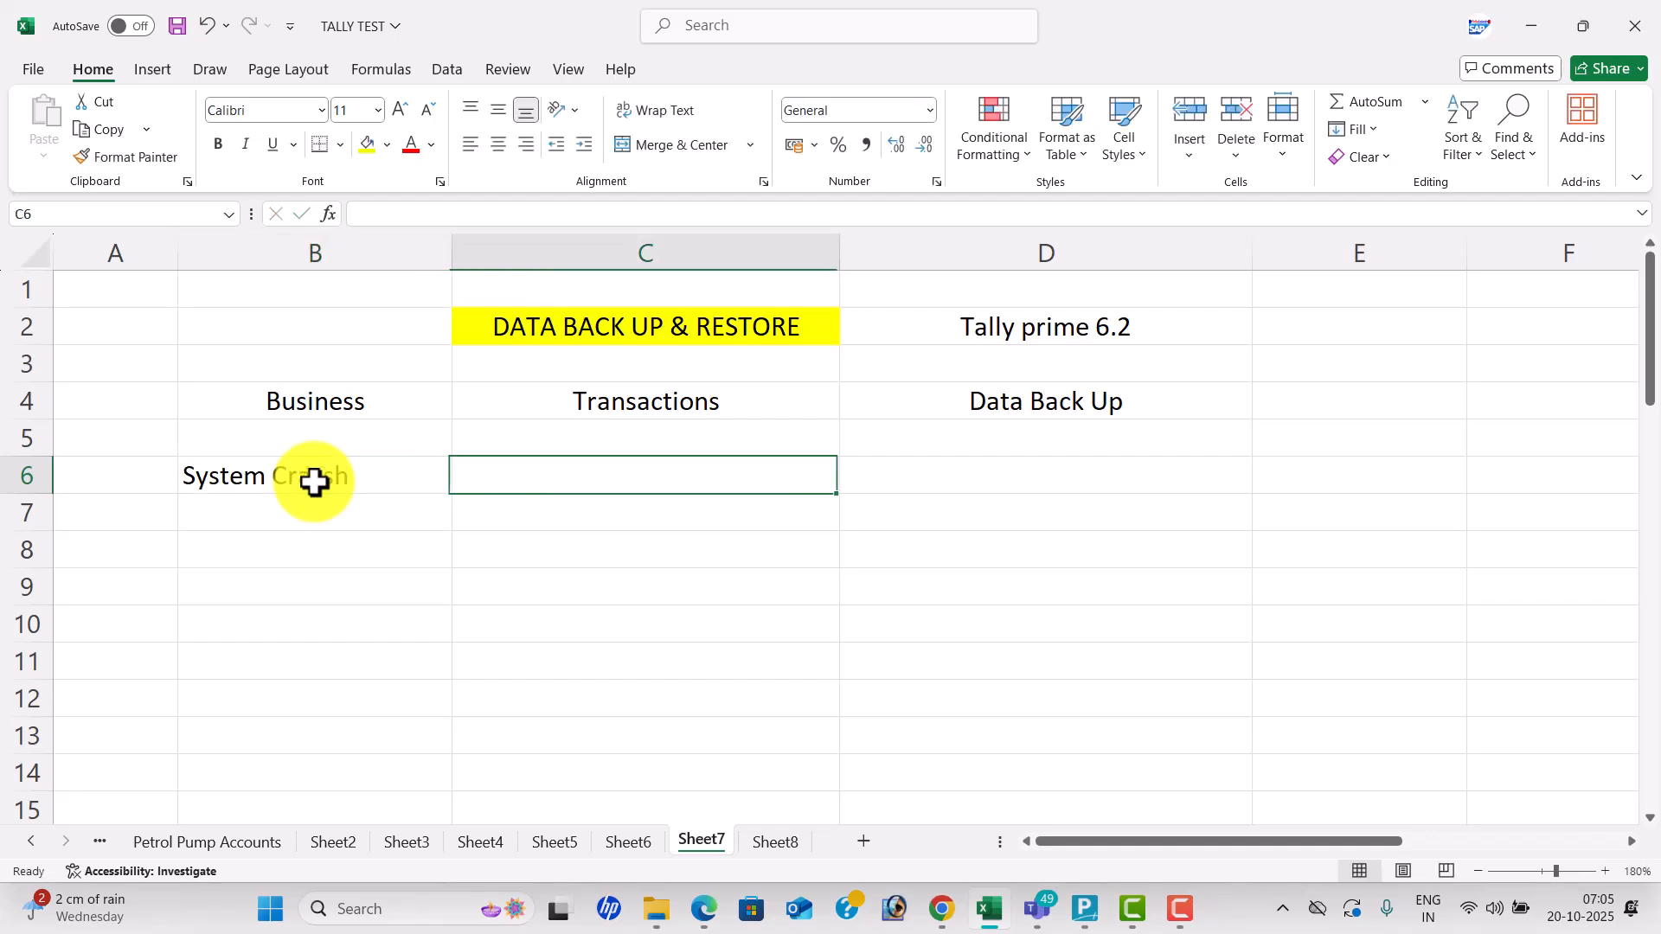
Enter "Data Delete" in cell C6 and "RESTORE" in cell D6.
text(Date)
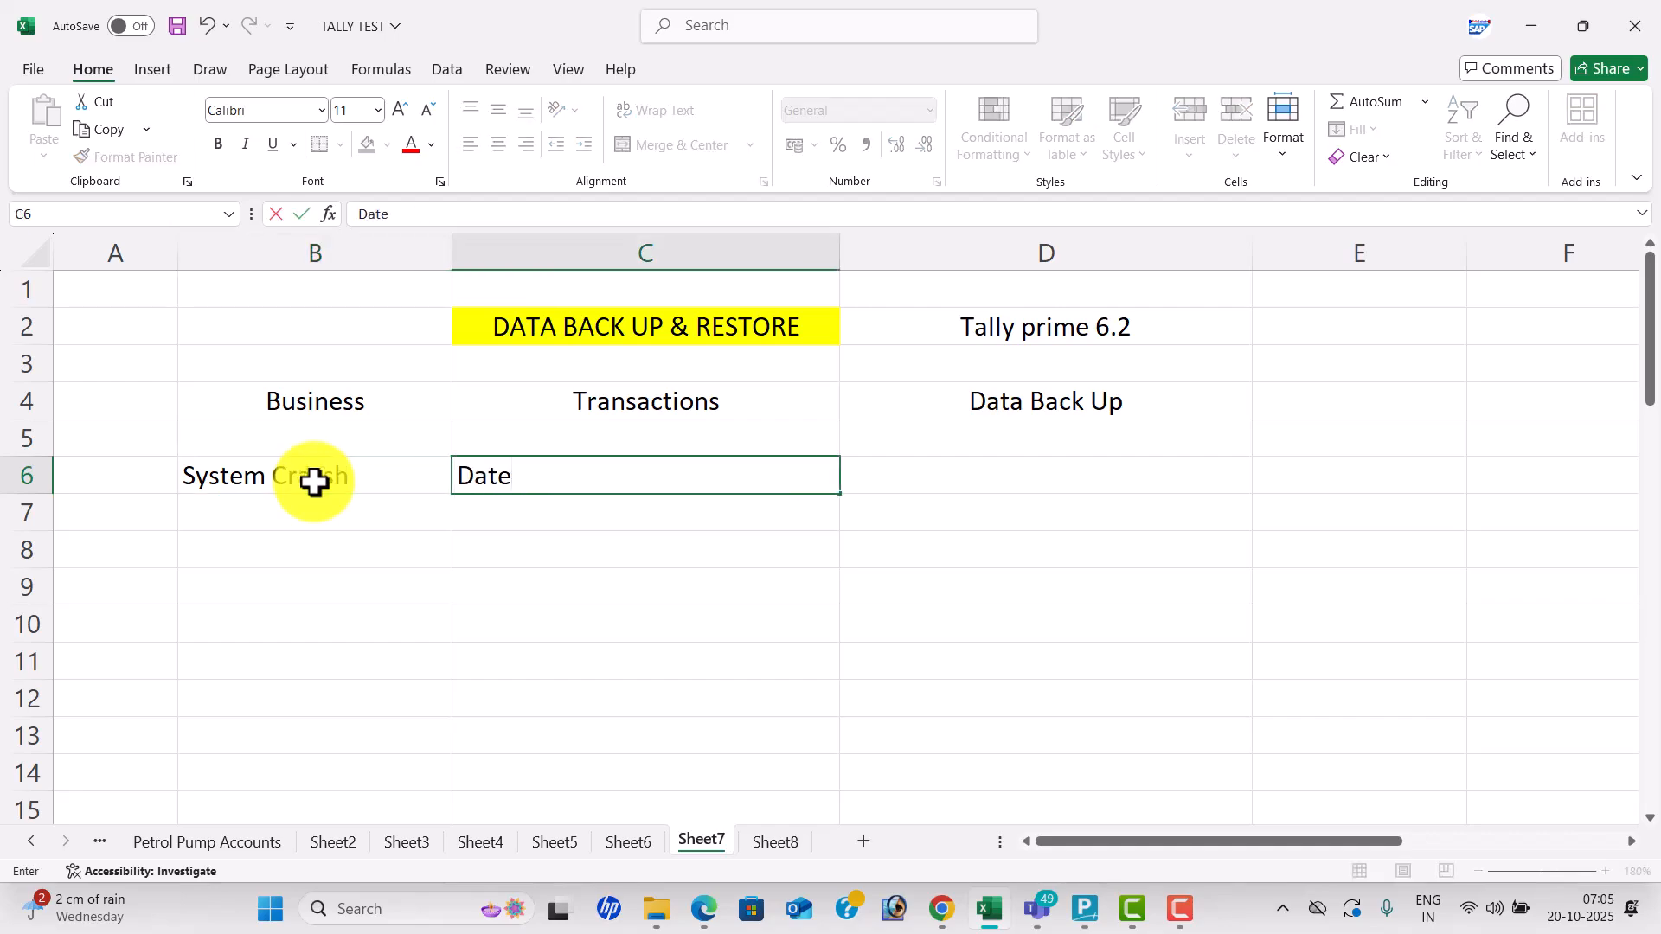
key(BackSpace)
text(a Delete)
key(Tab)
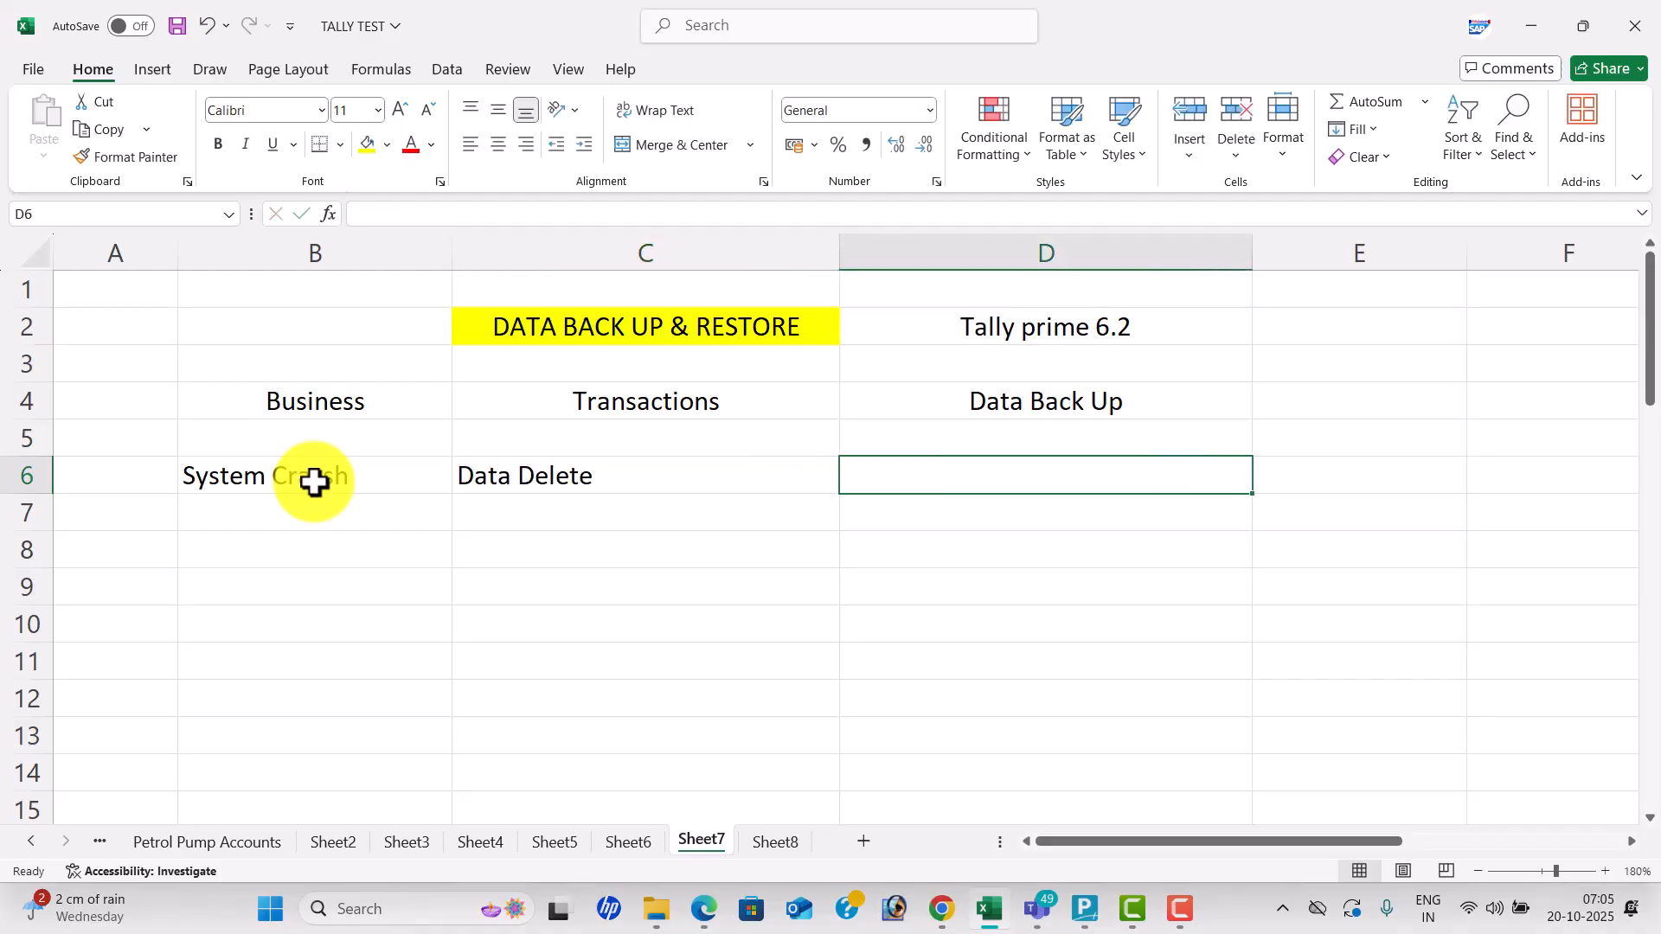
text(R)
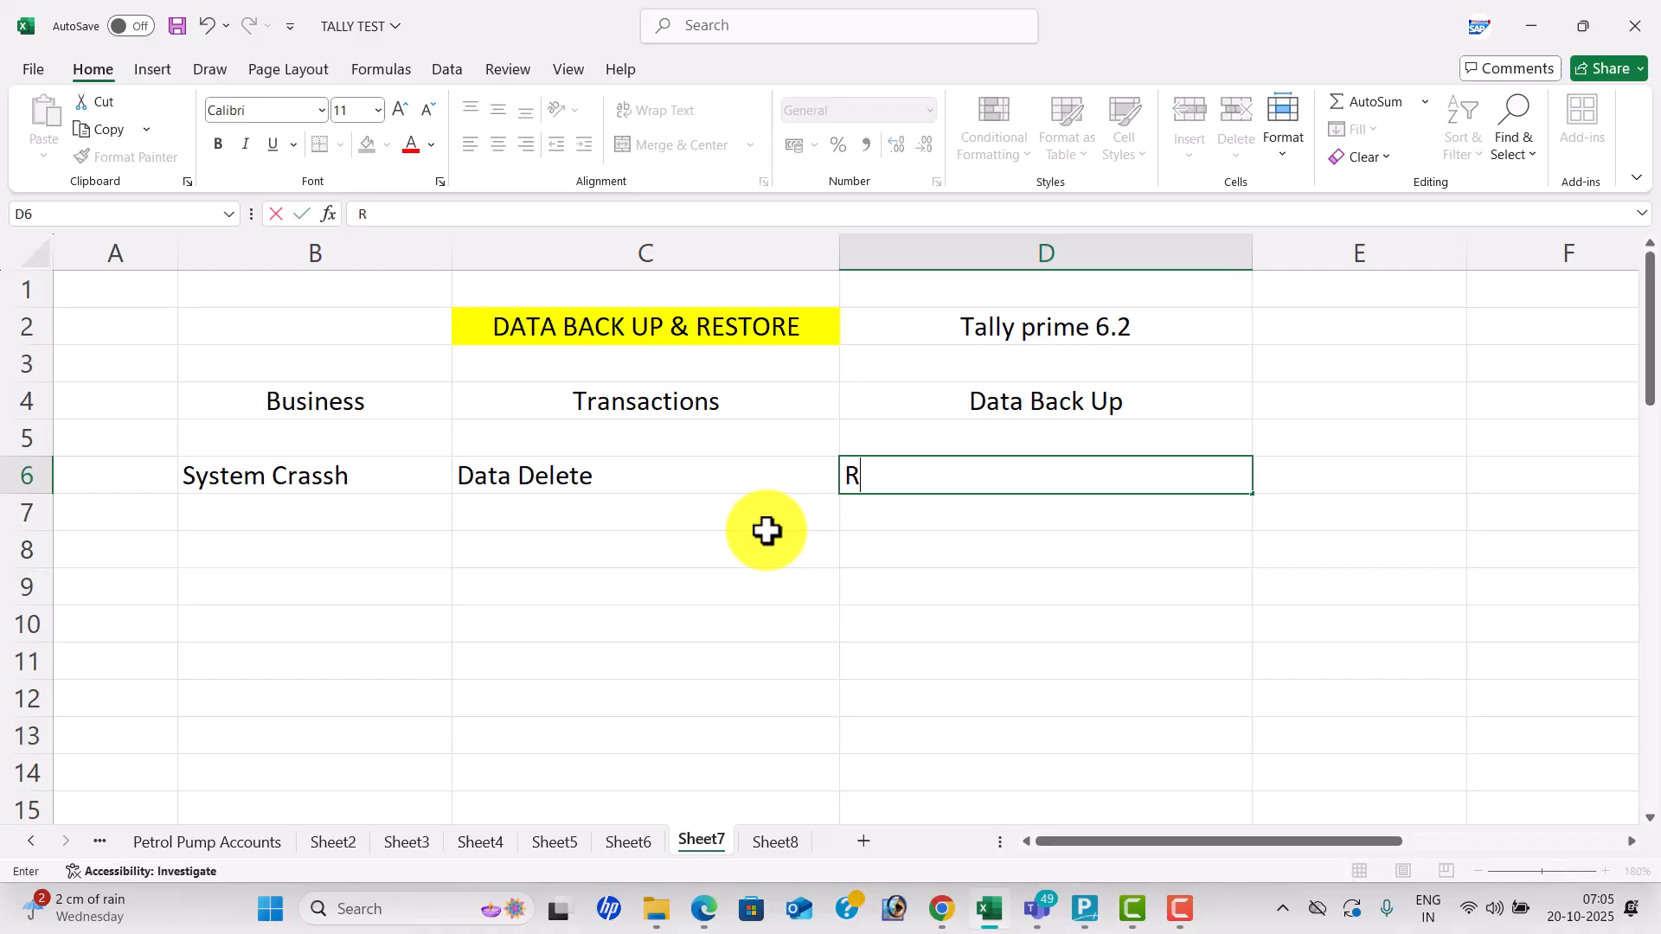
text(ESTORE)
key(Return)
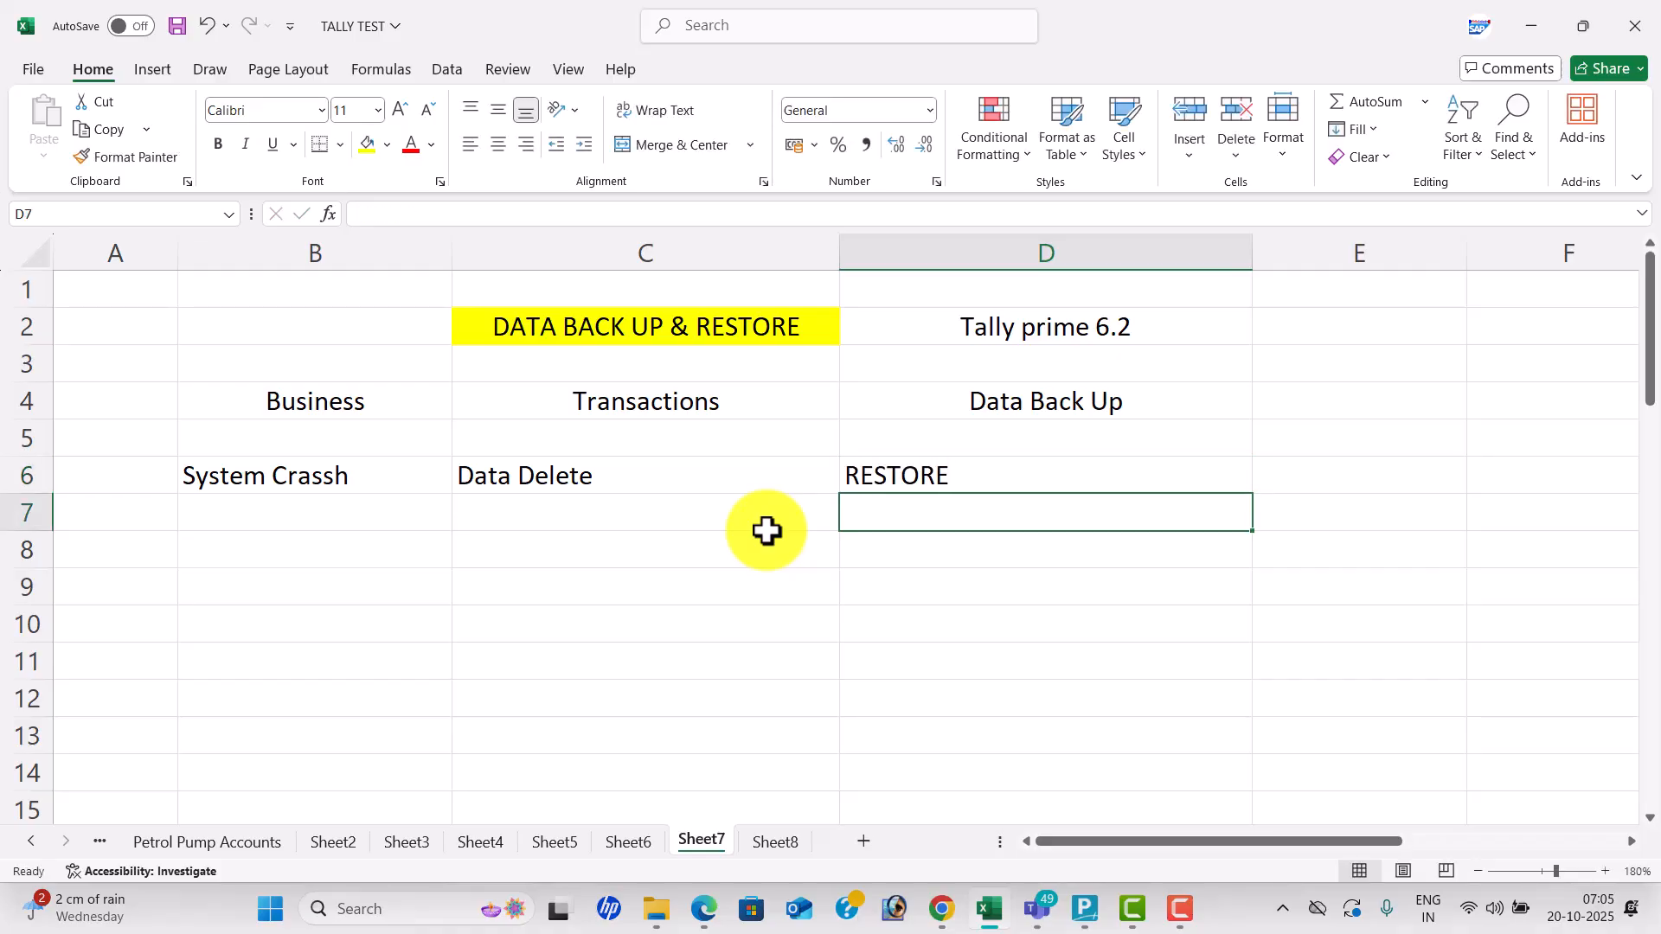
Centre the contents of the range B2:D7 horizontally.
drag(391, 332, 1067, 516)
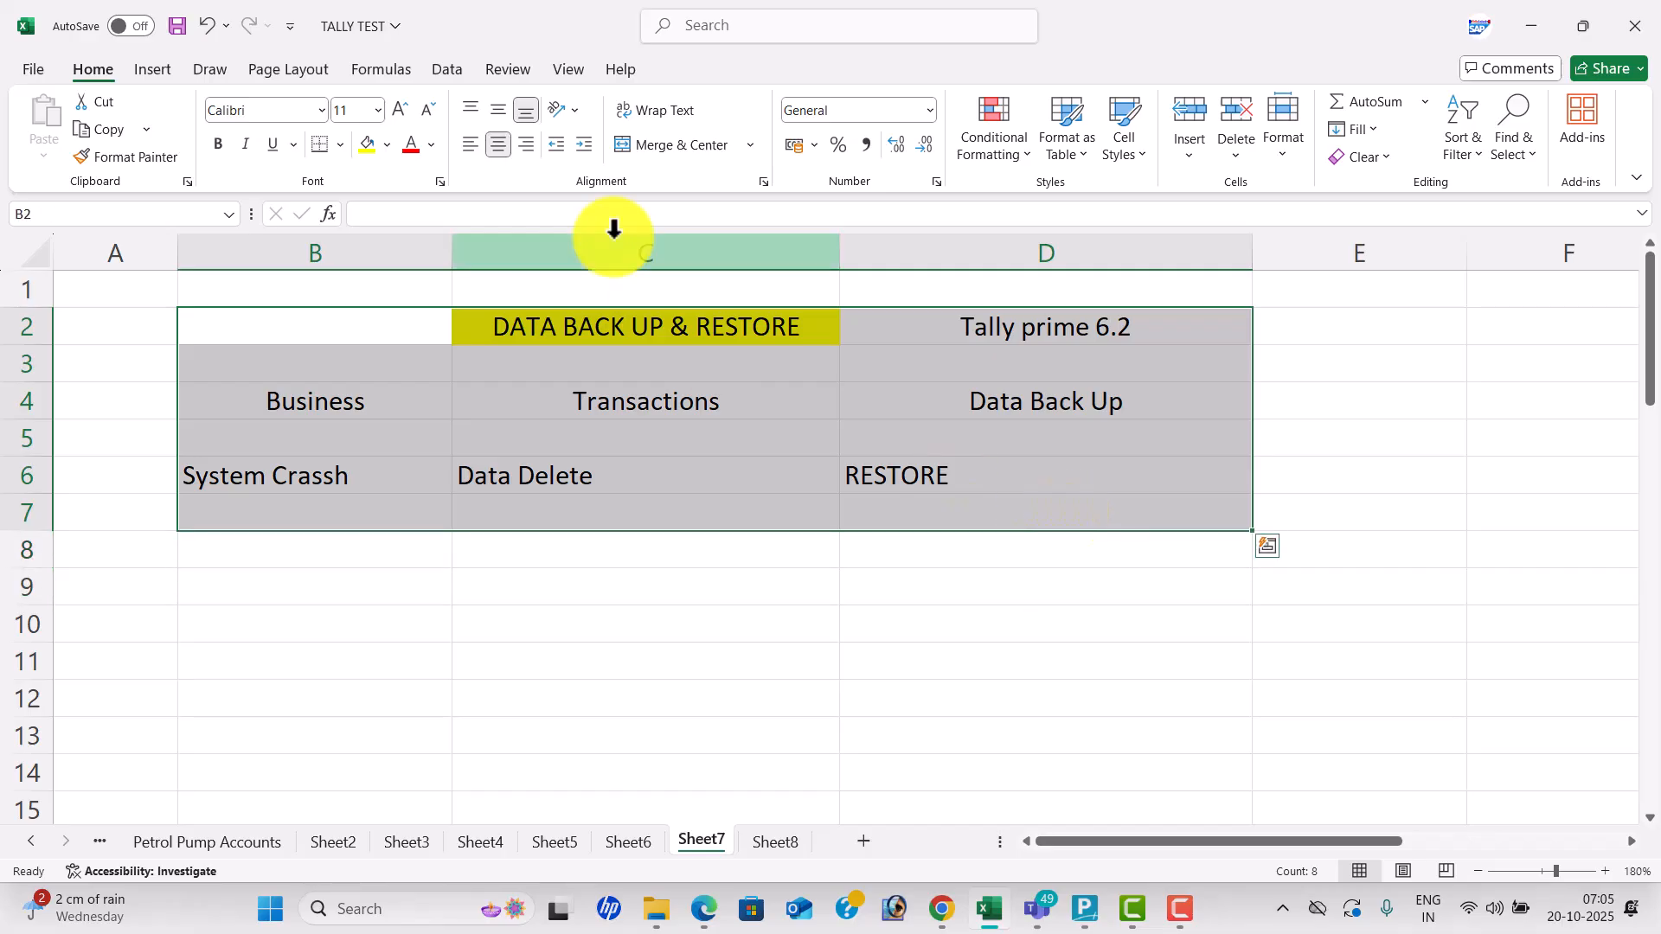
click(500, 145)
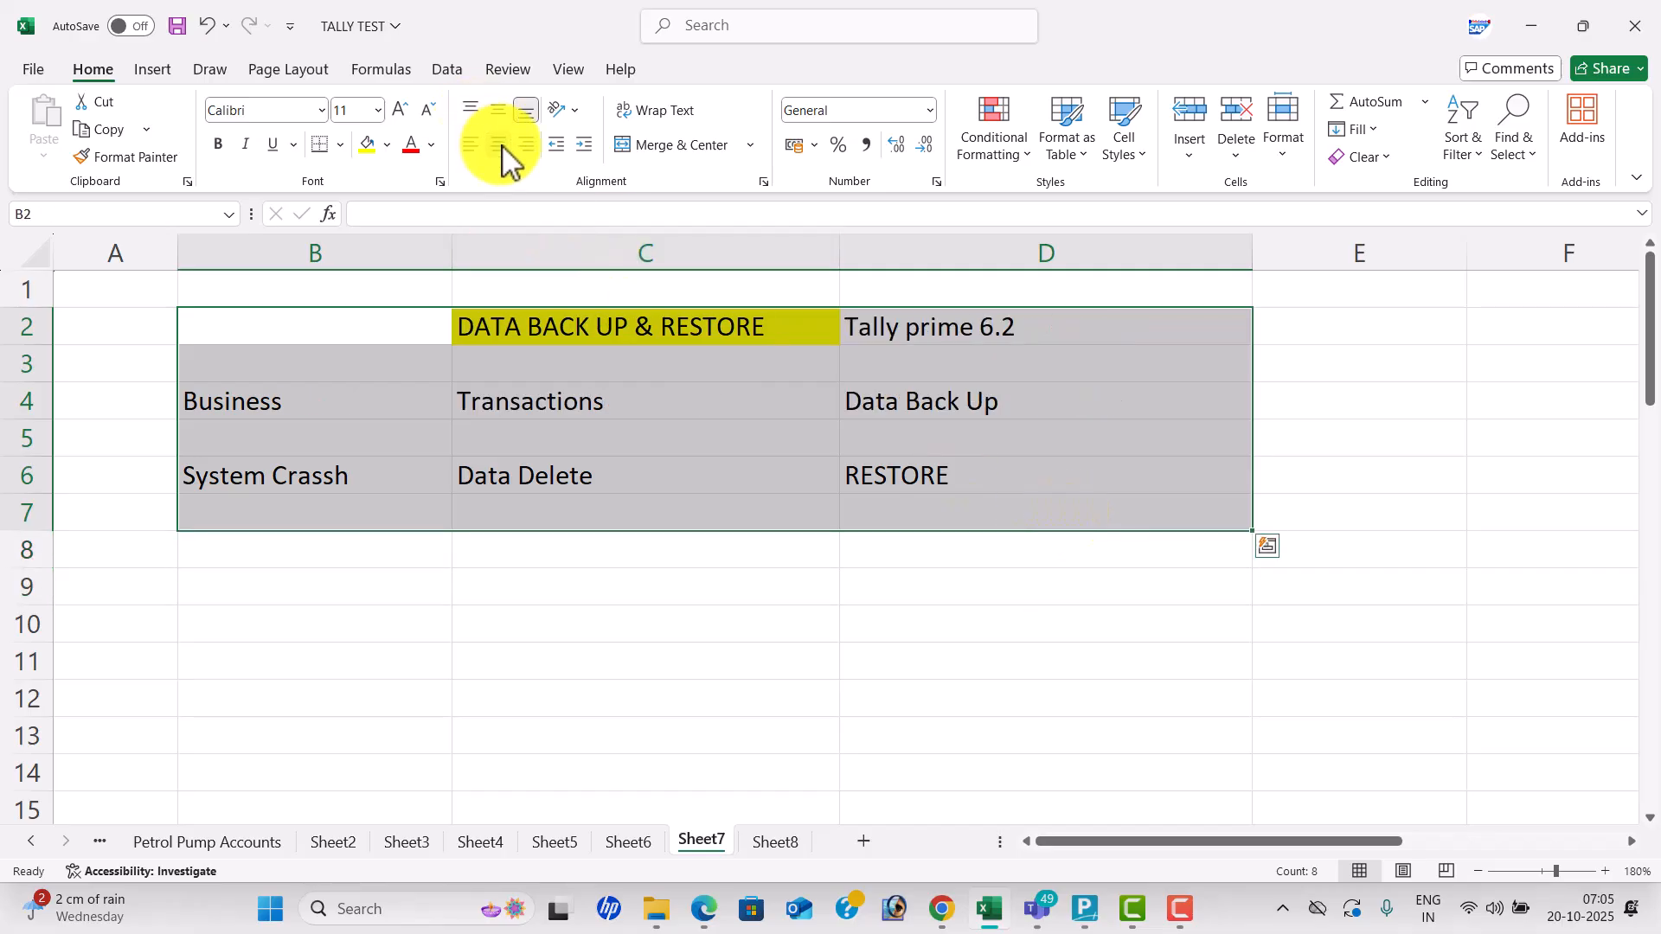
click(502, 145)
click(784, 456)
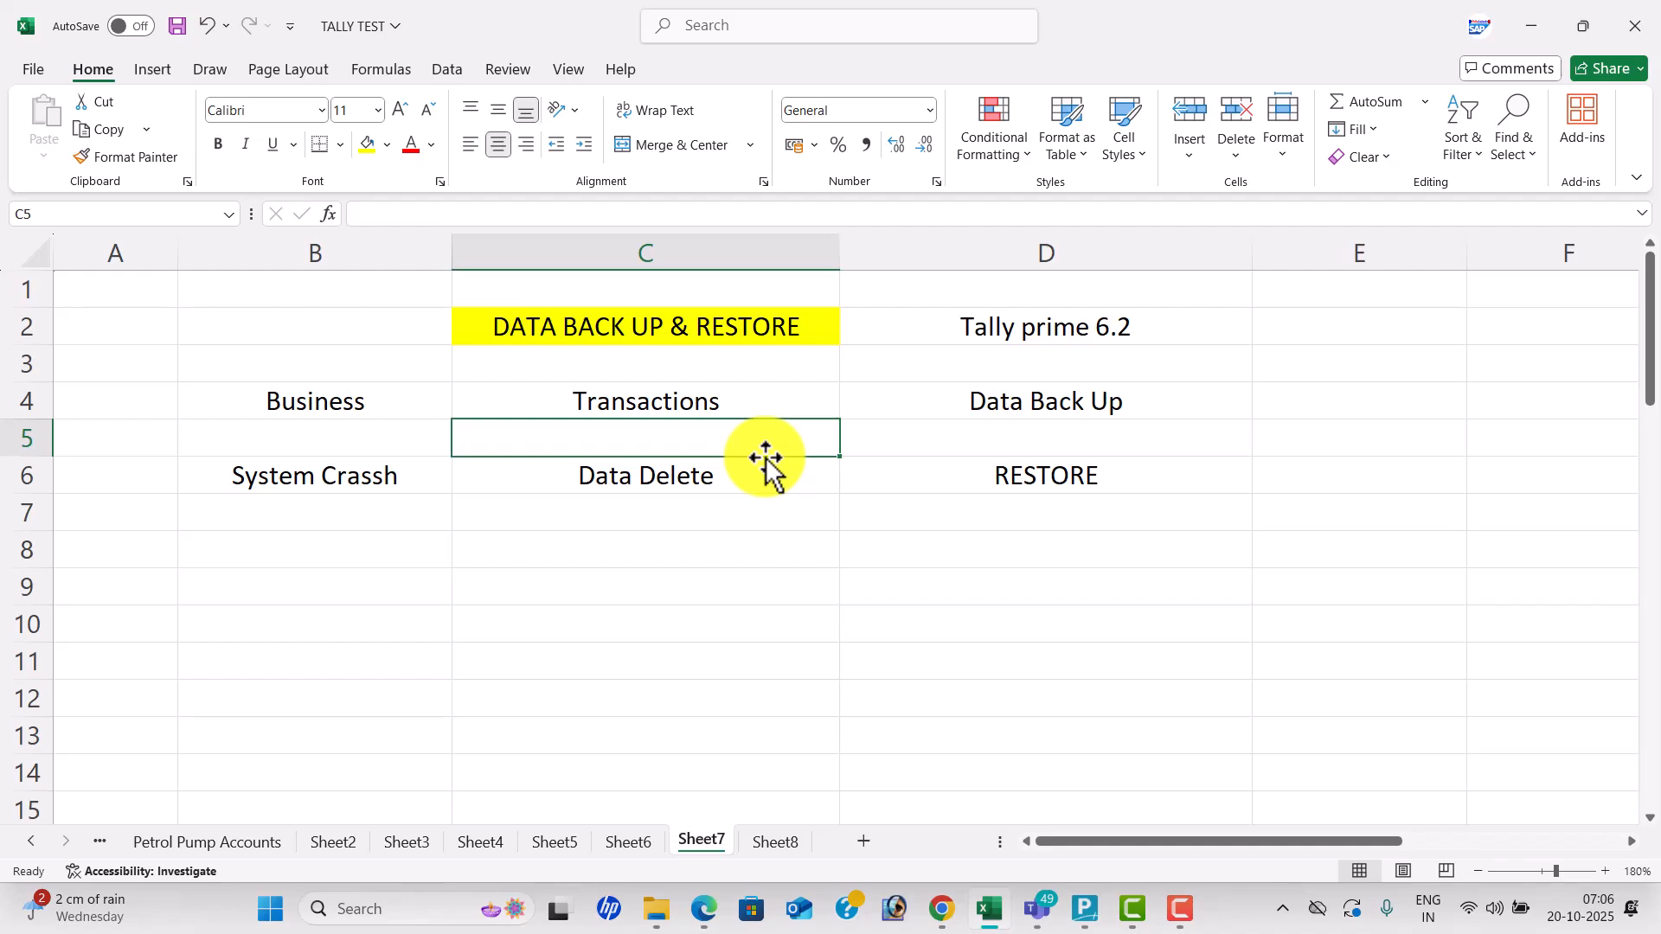
click(612, 337)
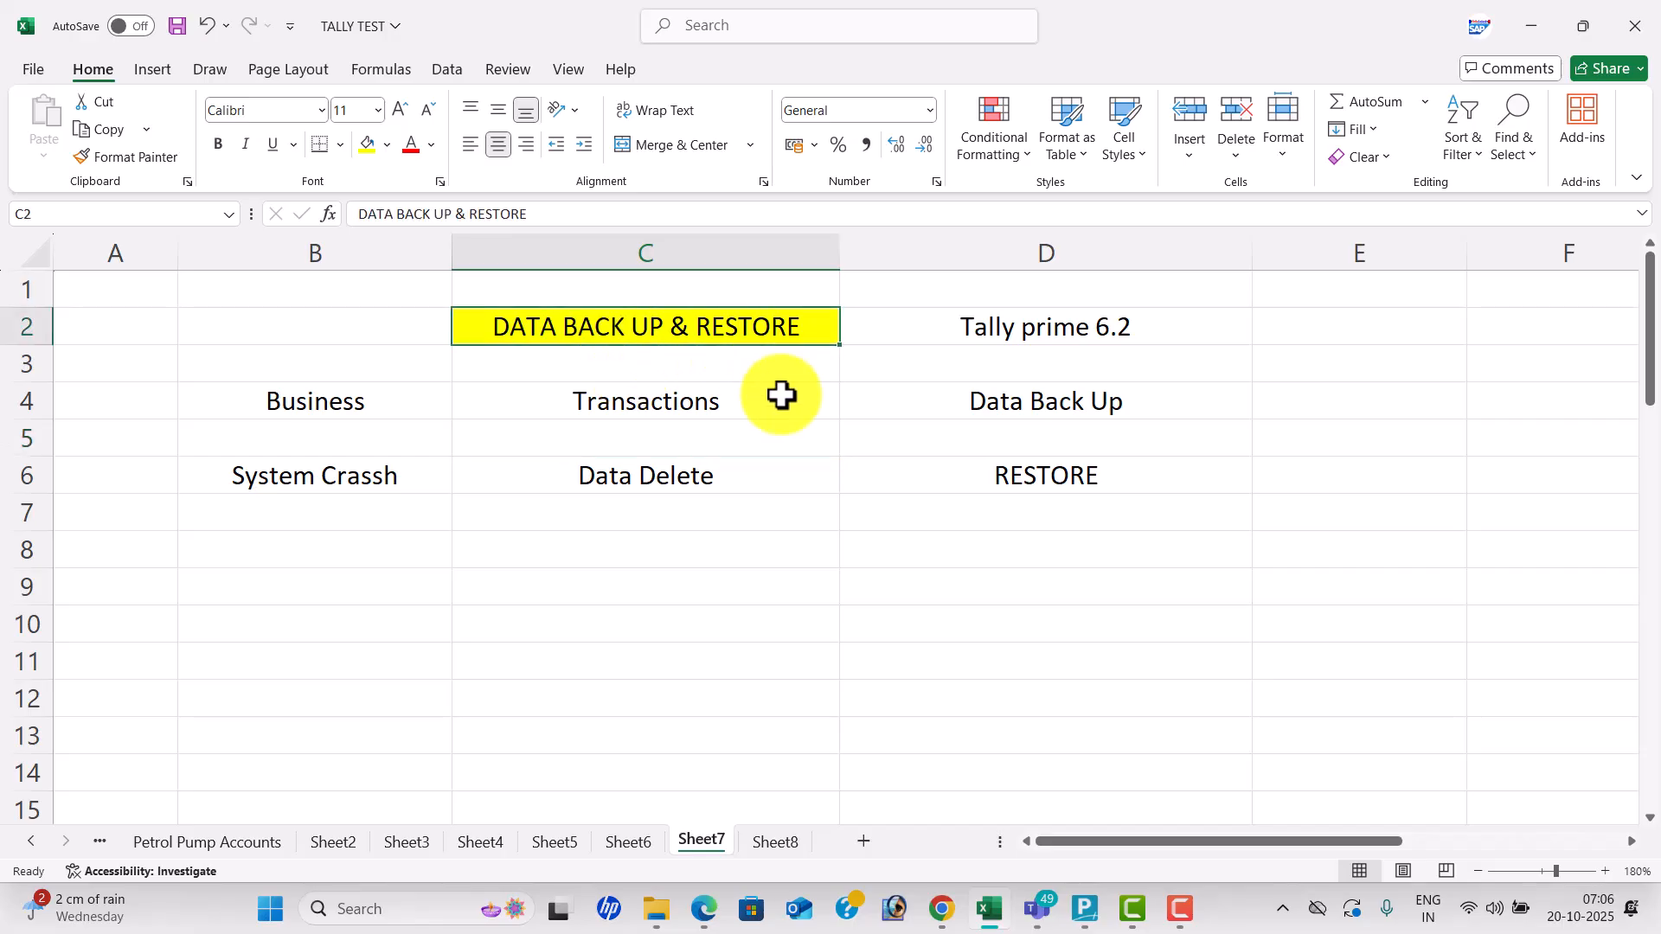
click(856, 413)
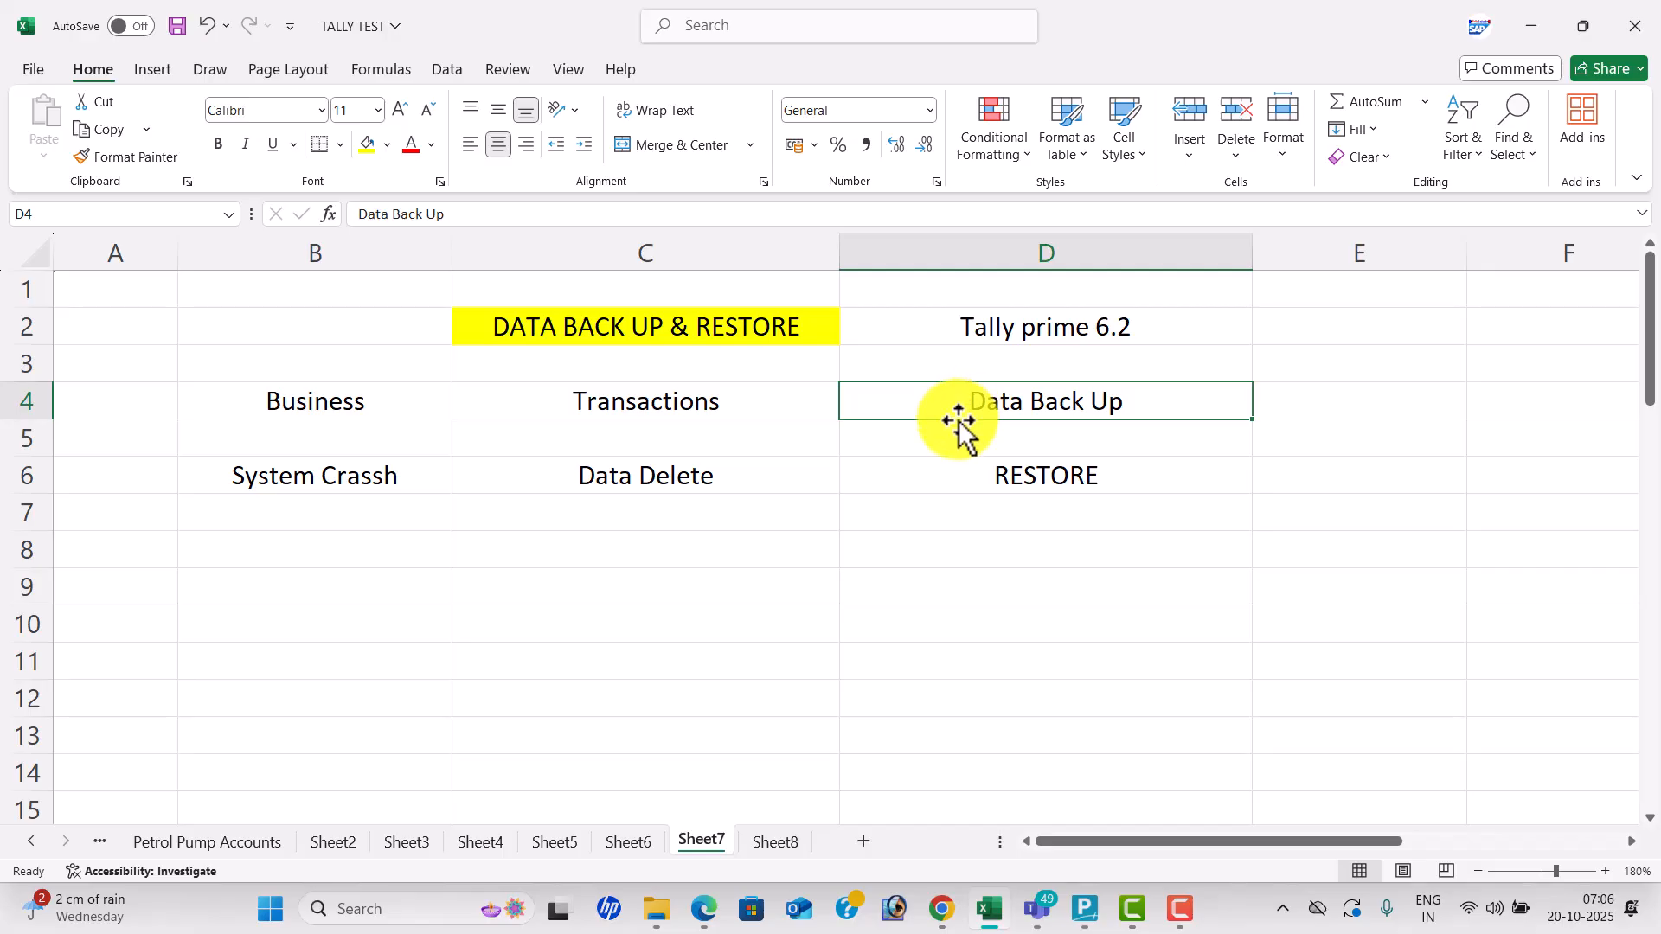
Switch to TallyPrime and minimise the other open windows, including the Teams meeting and File Explorer.
click(1085, 910)
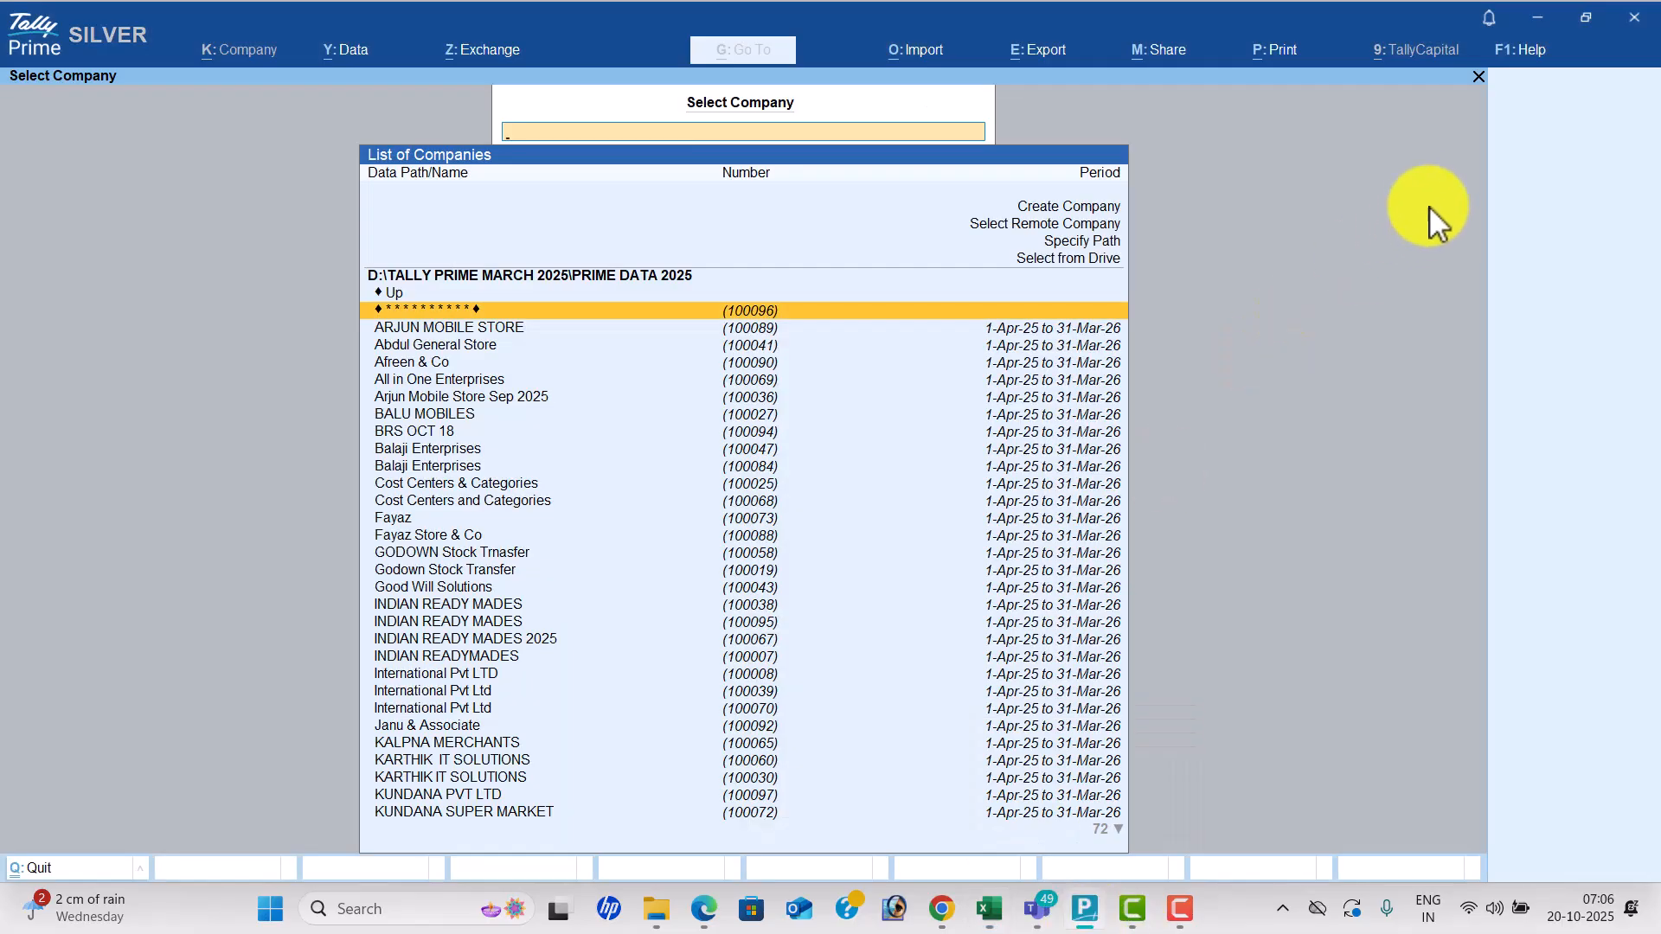
key(alt+Tab)
key(alt+Tab)
key(alt+Tab)
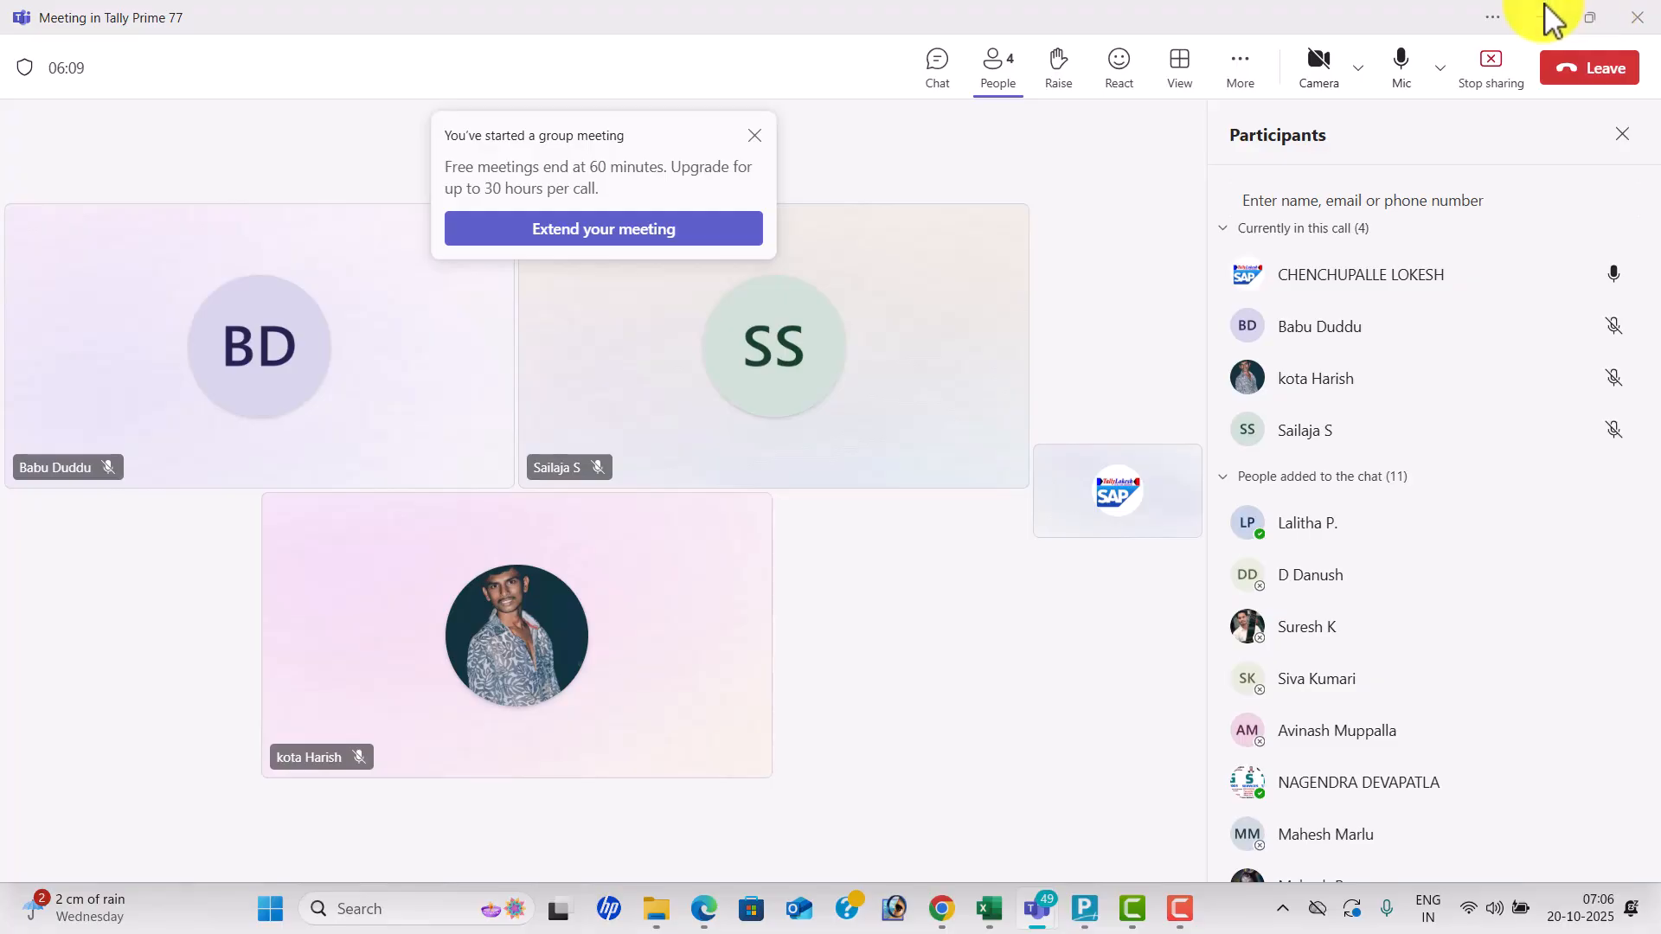
click(1545, 13)
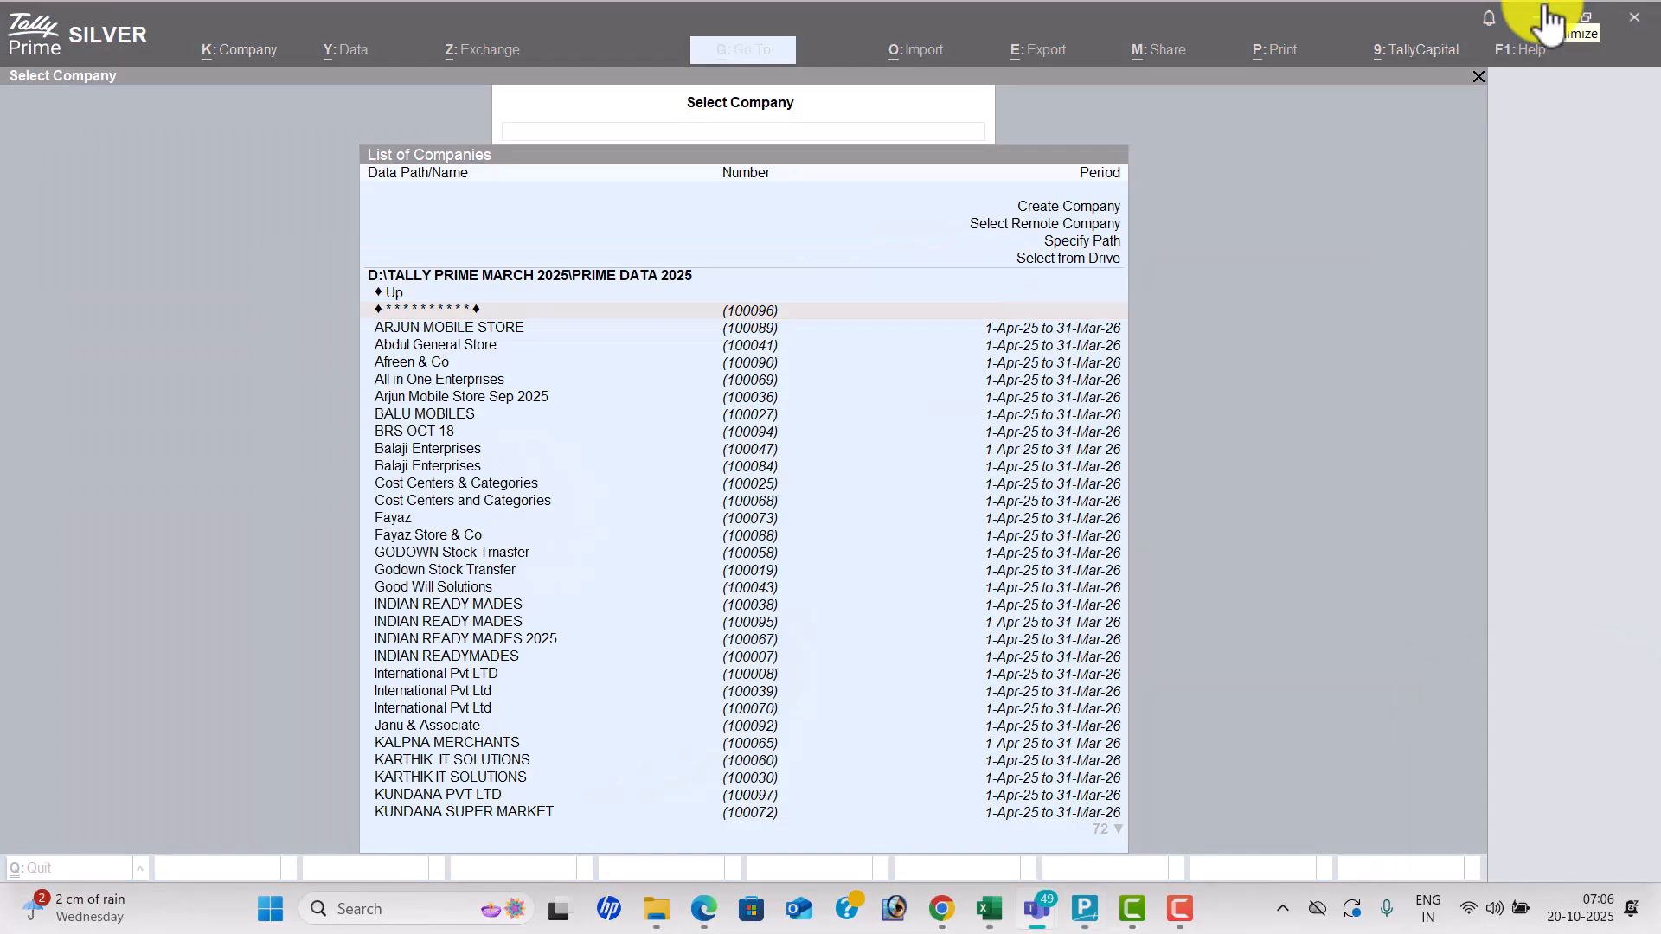
click(1545, 13)
click(1546, 19)
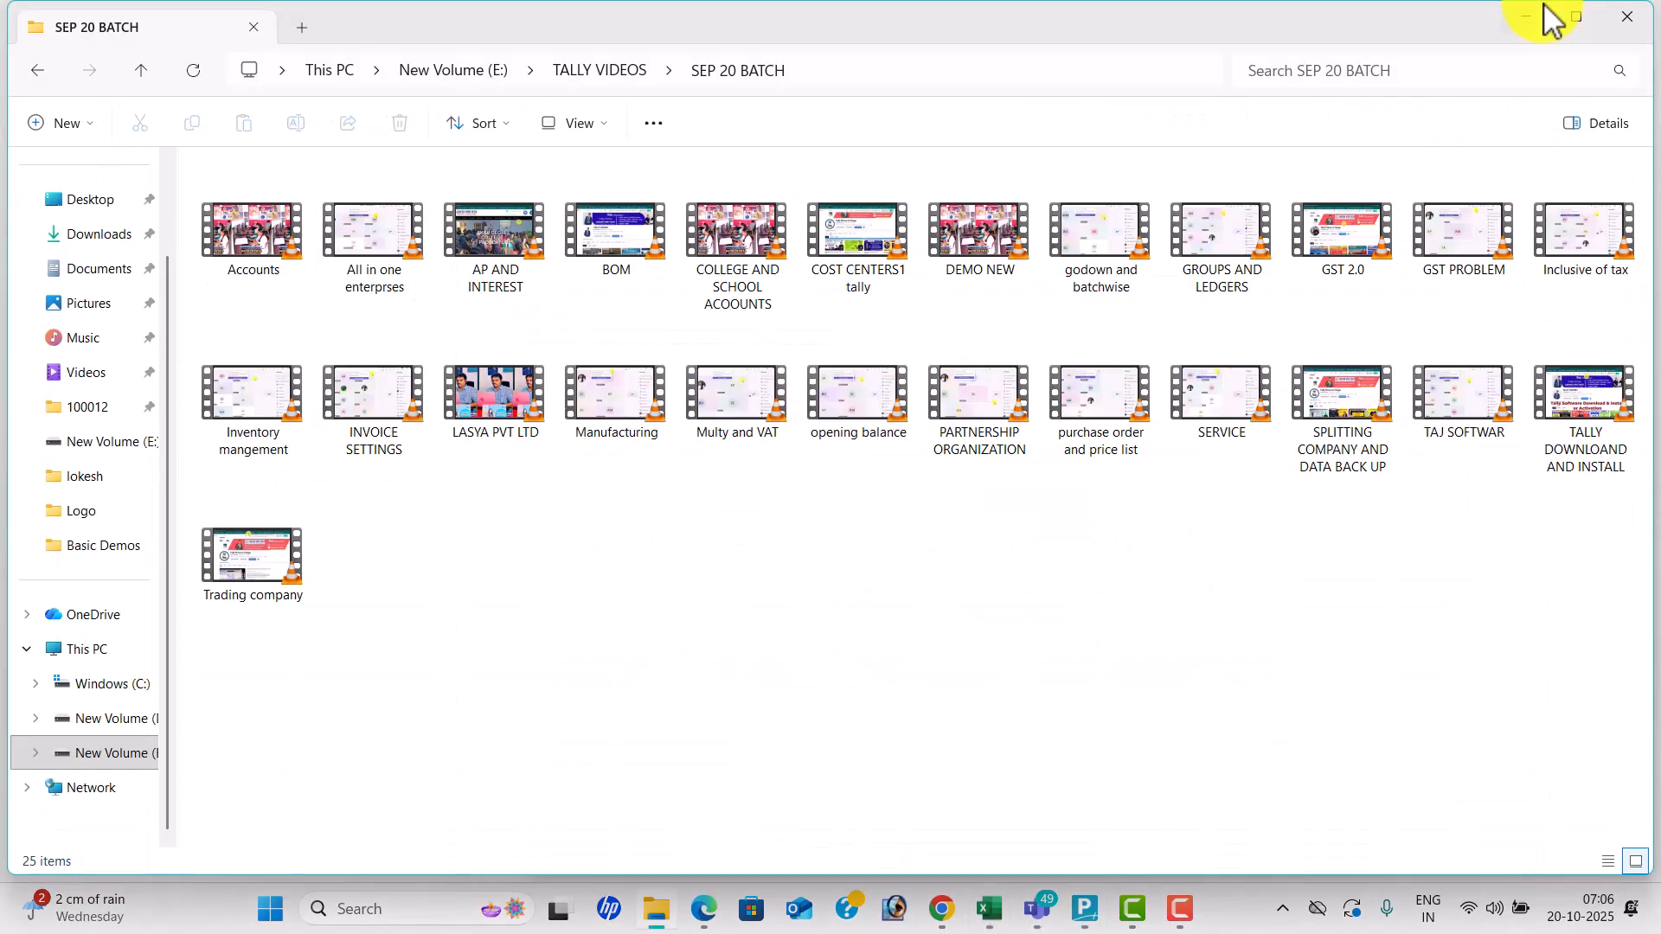
click(1619, 30)
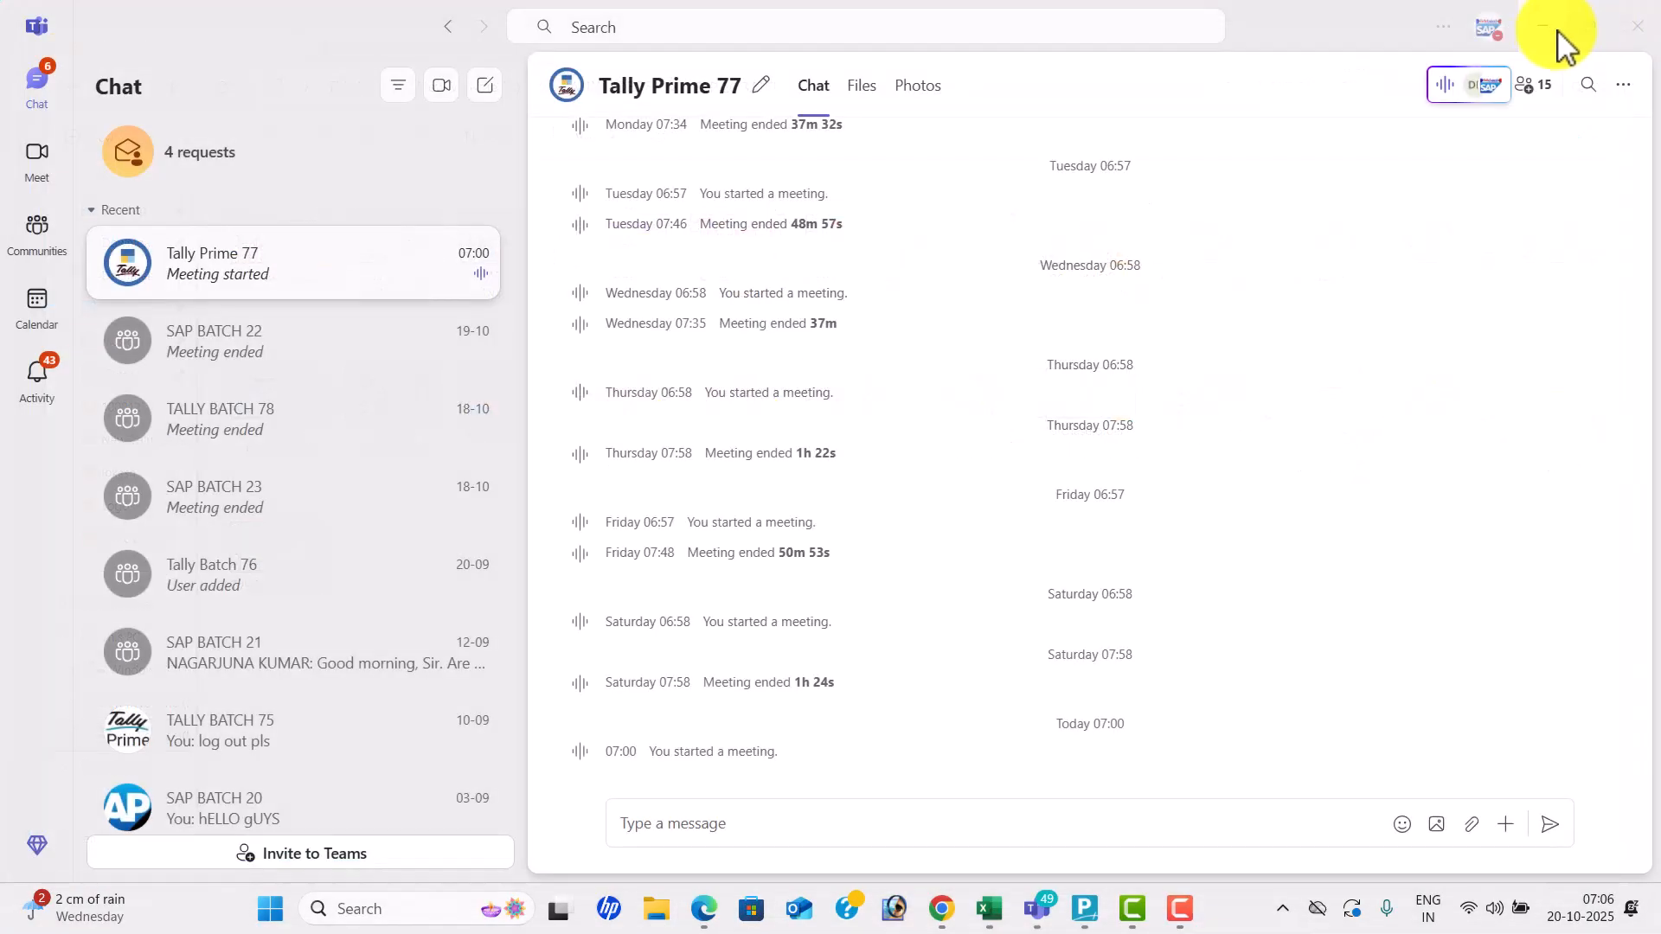
Clear the desktop by minimising the Teams and YouTube browser windows and closing the PDF window.
click(1548, 30)
click(1548, 29)
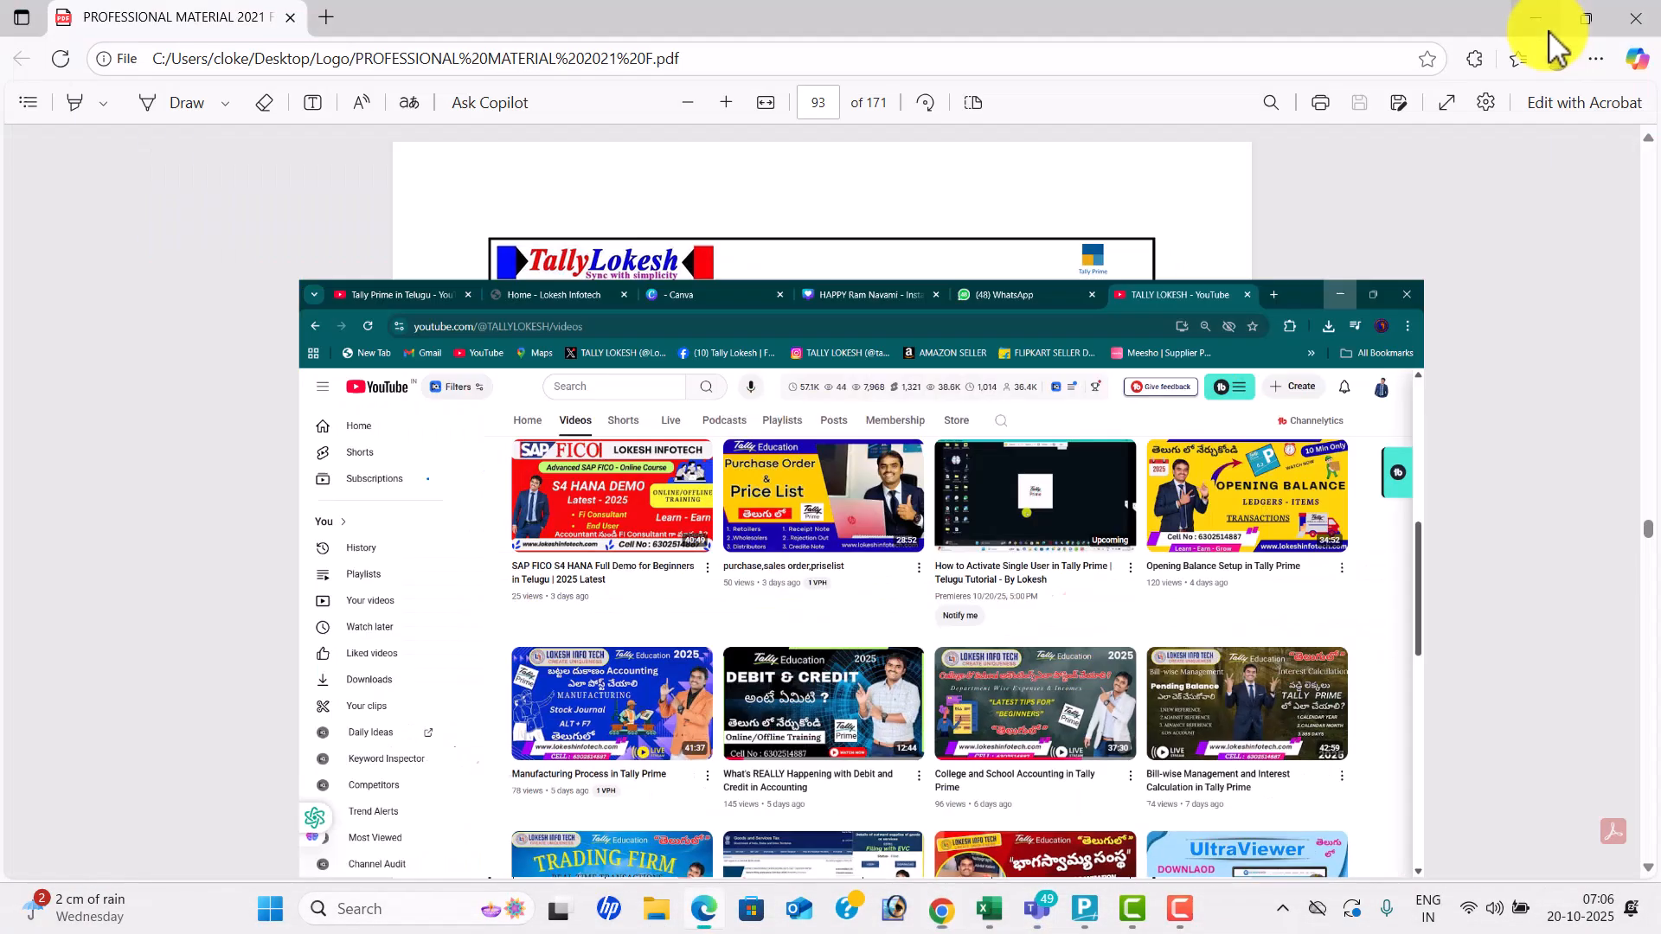
click(1636, 18)
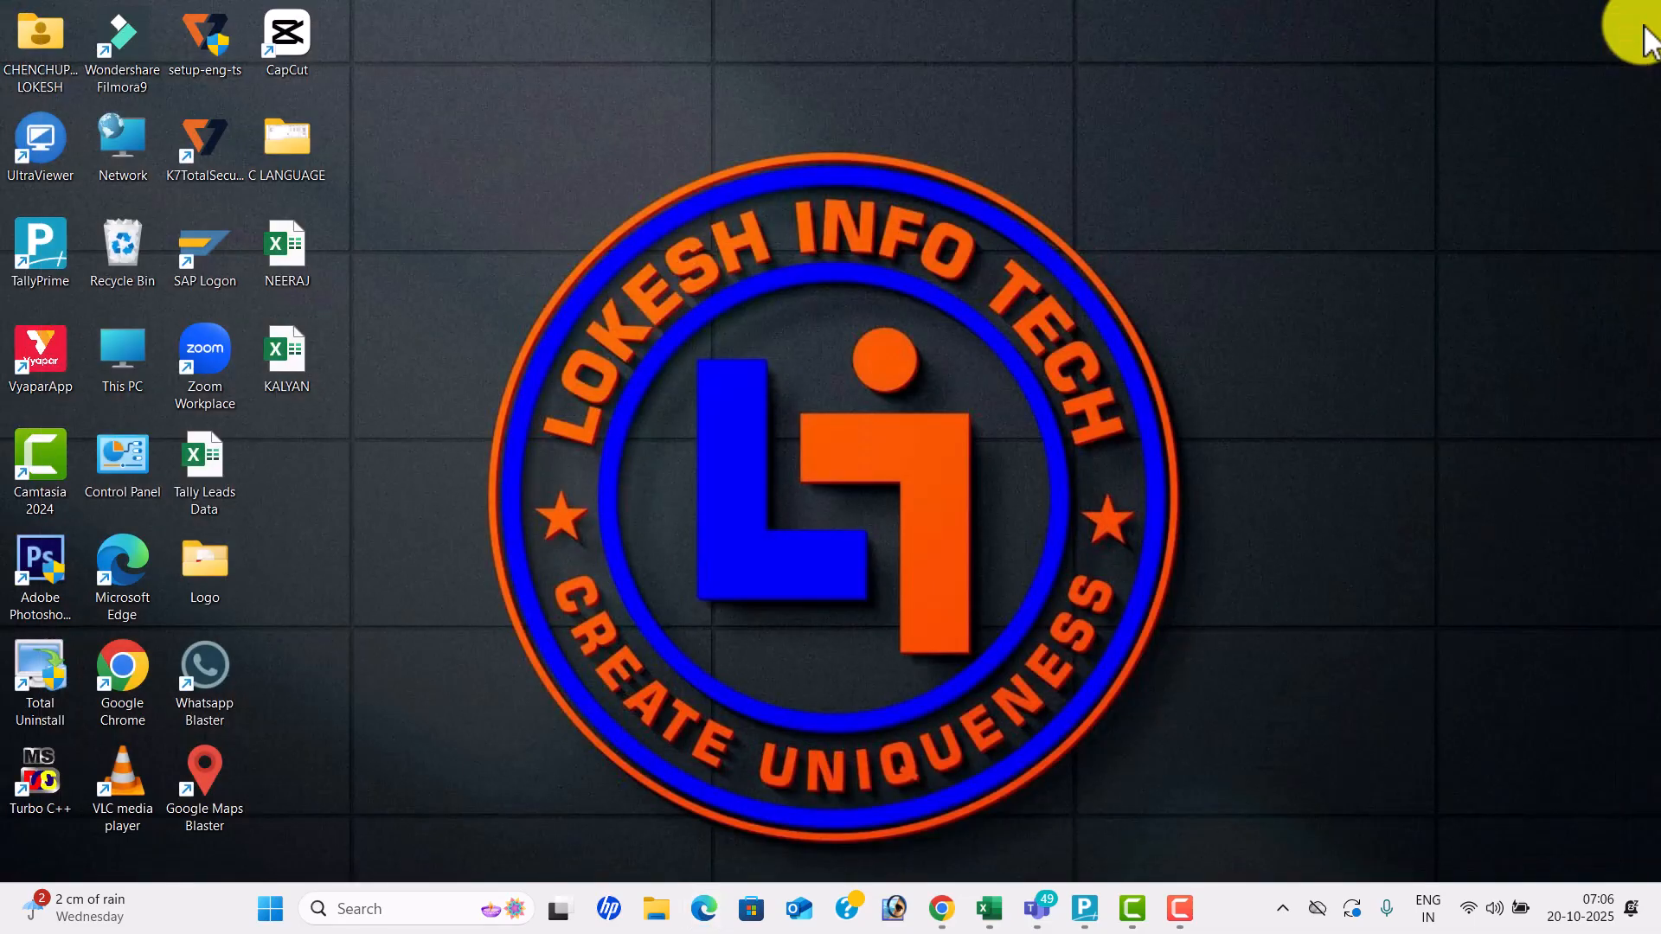
Create a desktop folder named "DATA BACK UP".
right_click(436, 216)
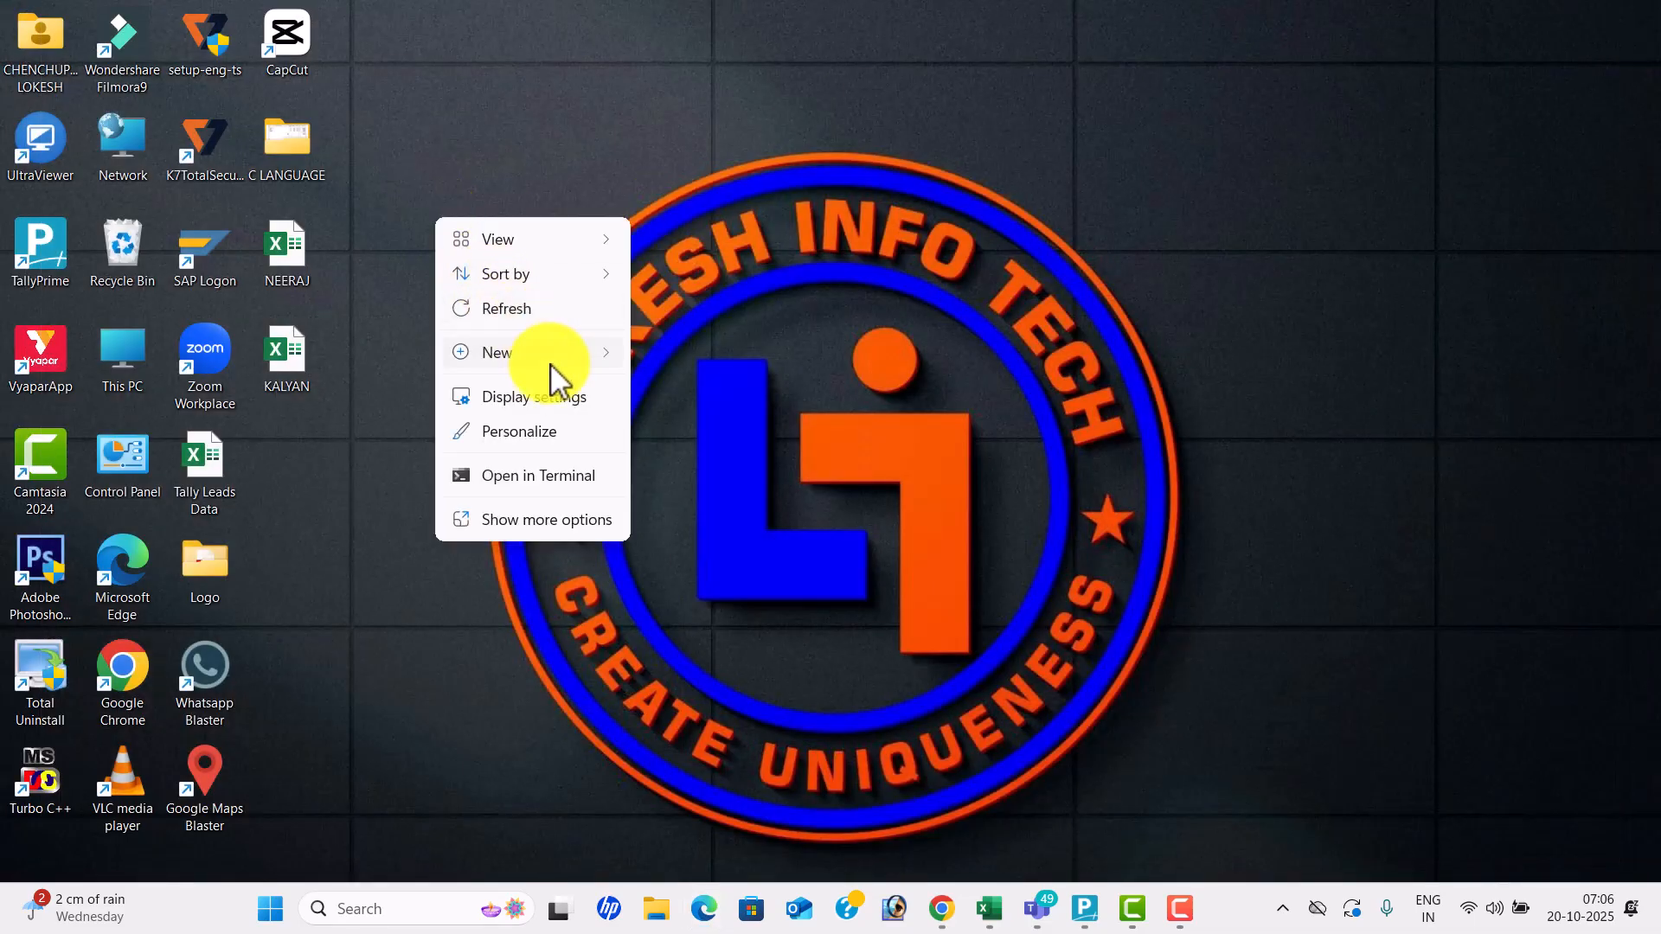
mouse_move(551, 363)
click(749, 354)
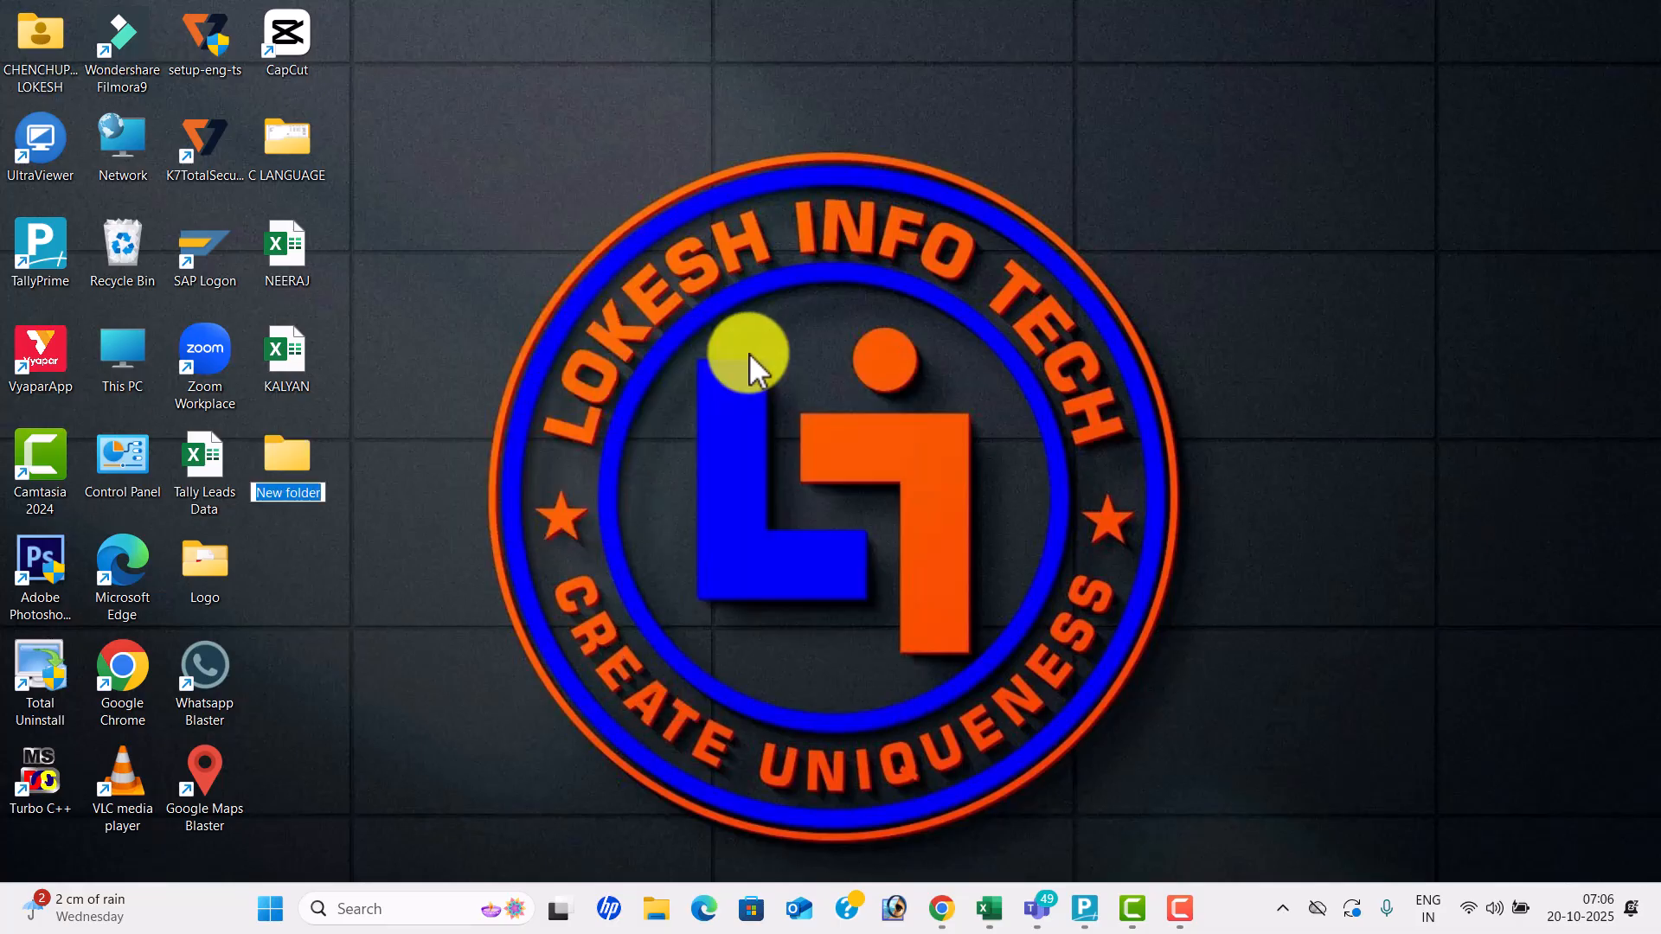
text(DAT)
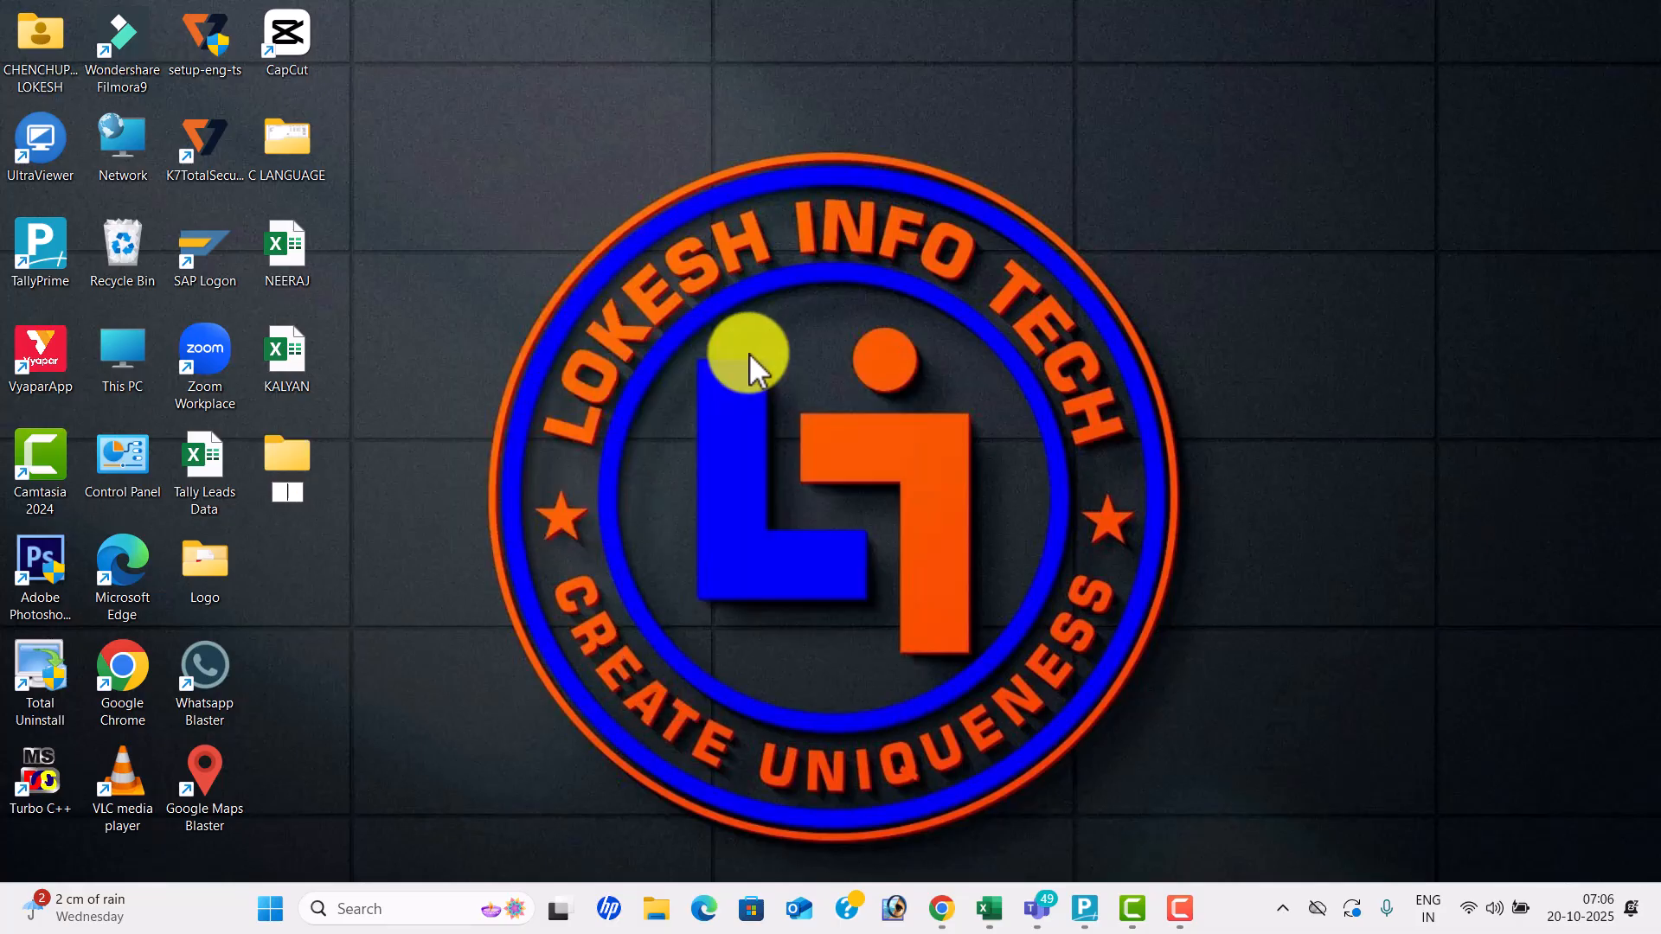
text(A BACK UP)
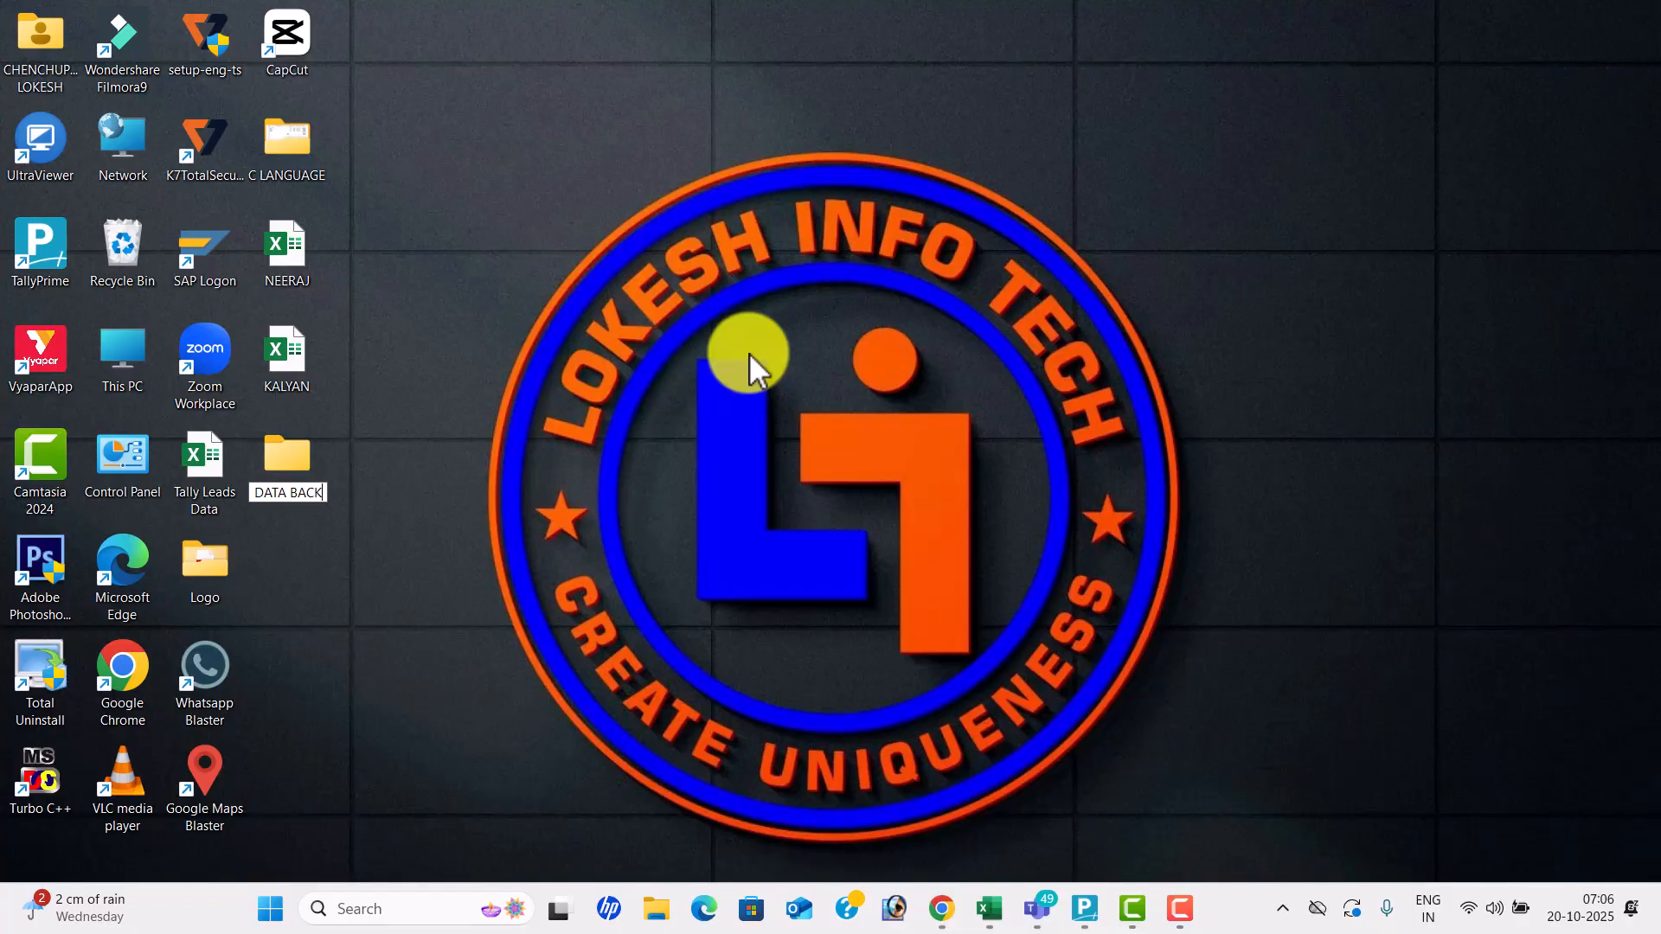
key(Return)
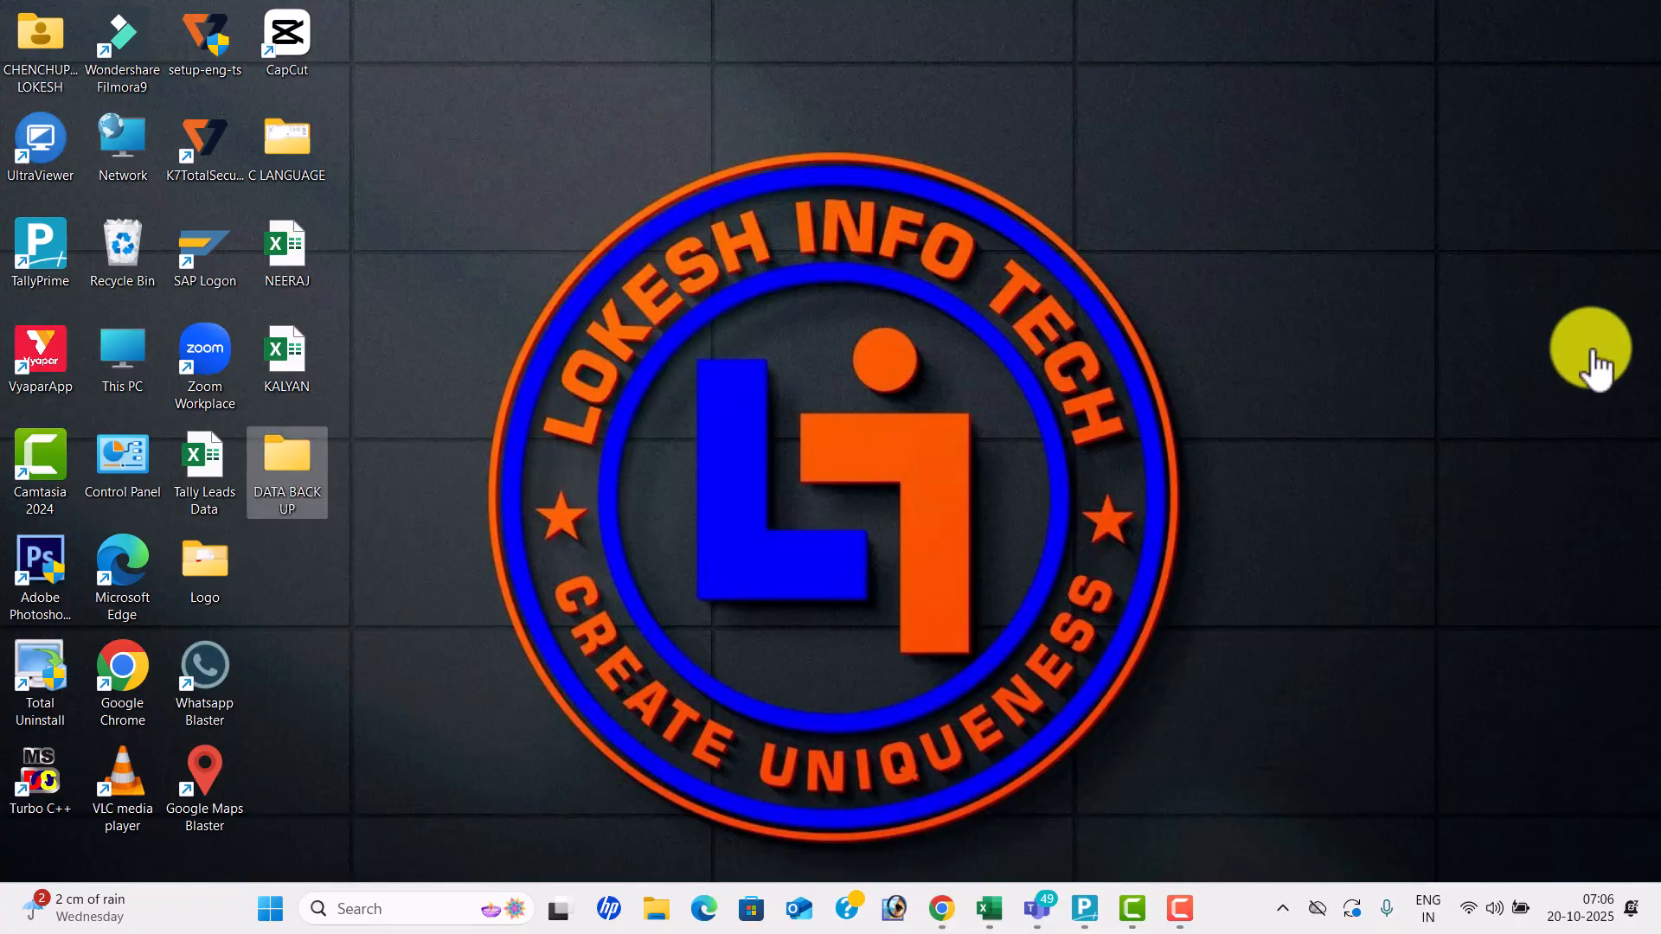
Switch to TallyPrime and open the company ARJUN MOBILE STORE.
key(alt+Tab)
key(alt+Tab)
key(alt+Tab)
key(alt+Tab)
key(alt+Tab)
key(alt+Tab)
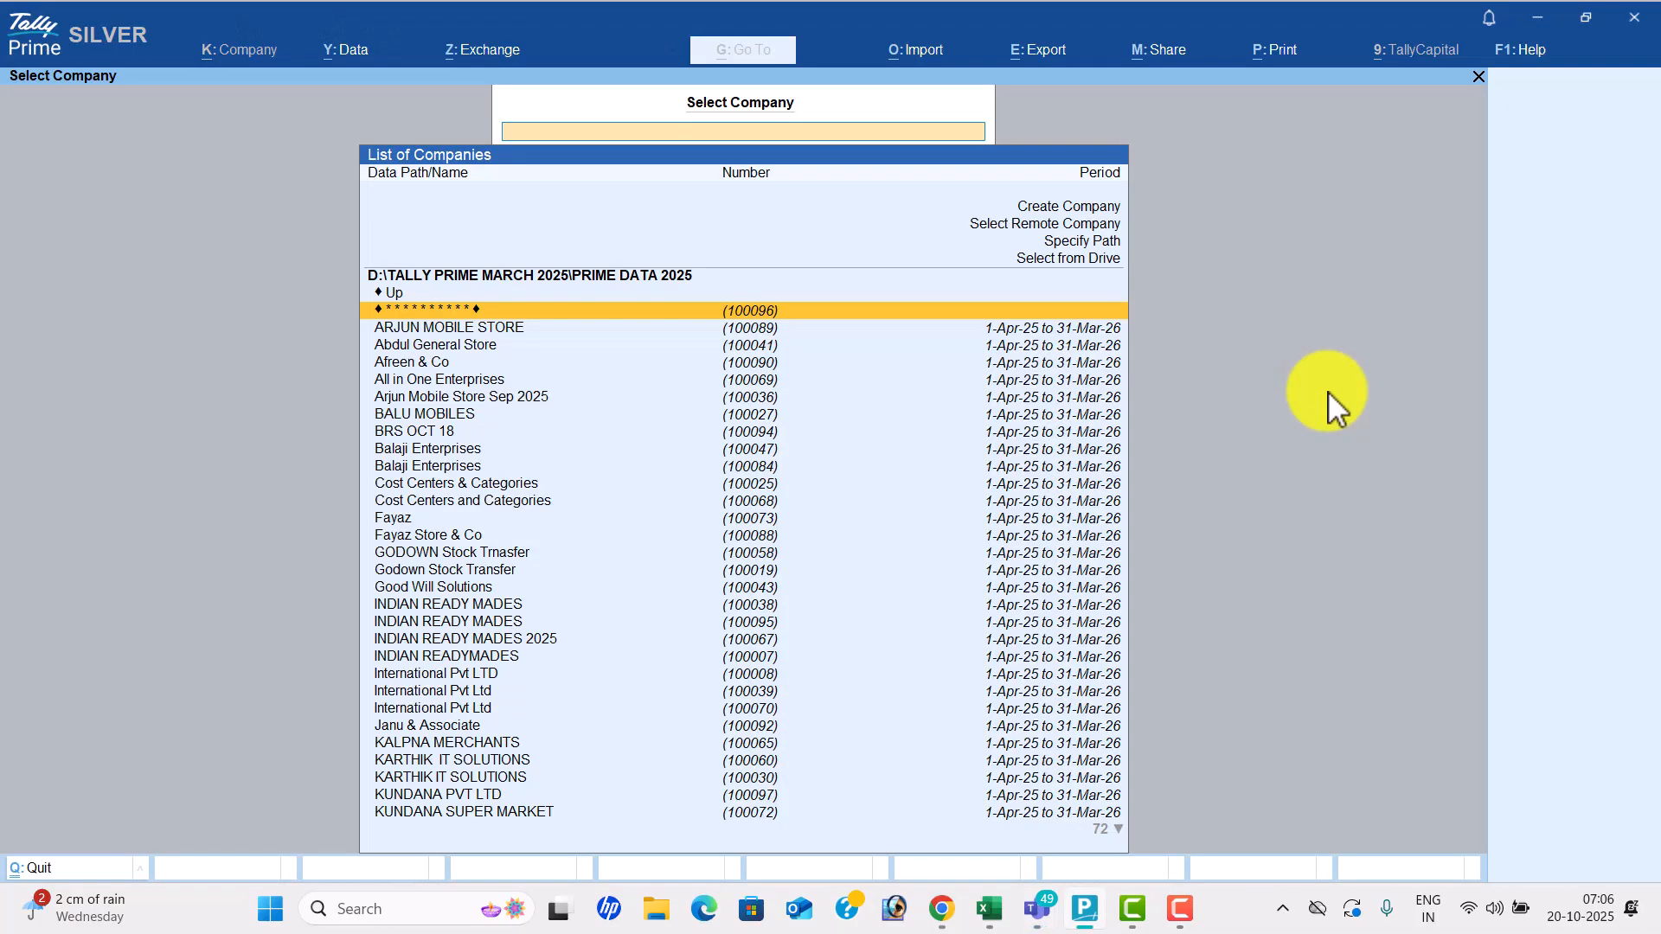
key(Down)
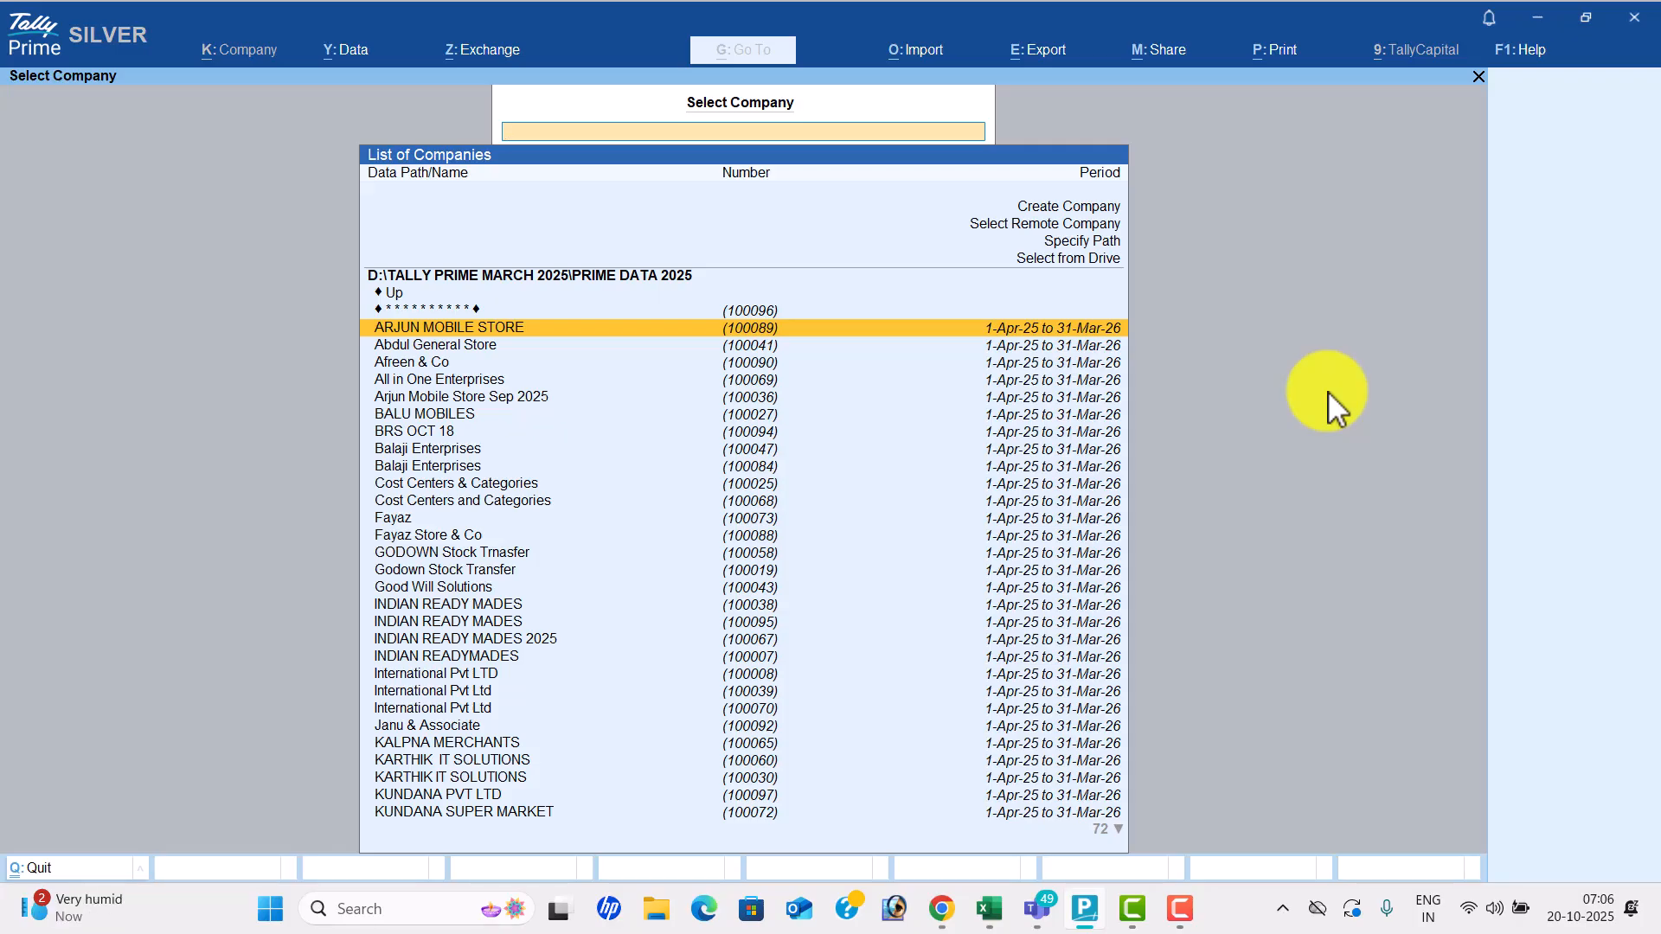
key(Return)
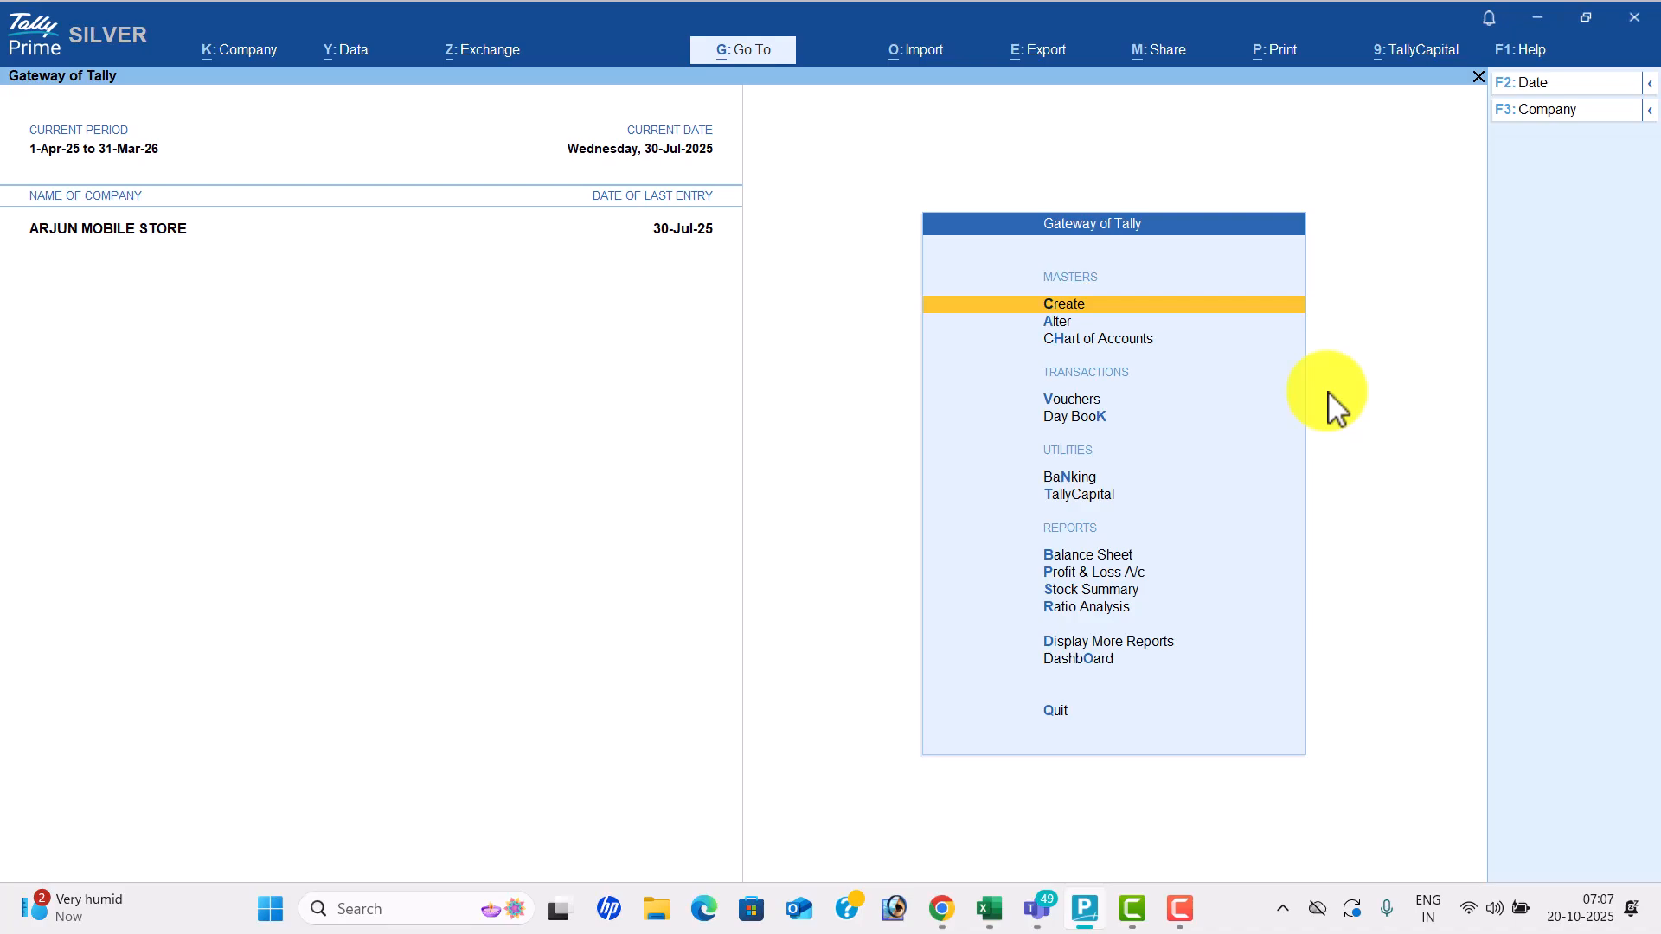
Start a company data backup and set its destination path to the DATA BACK UP folder on the Desktop.
click(355, 54)
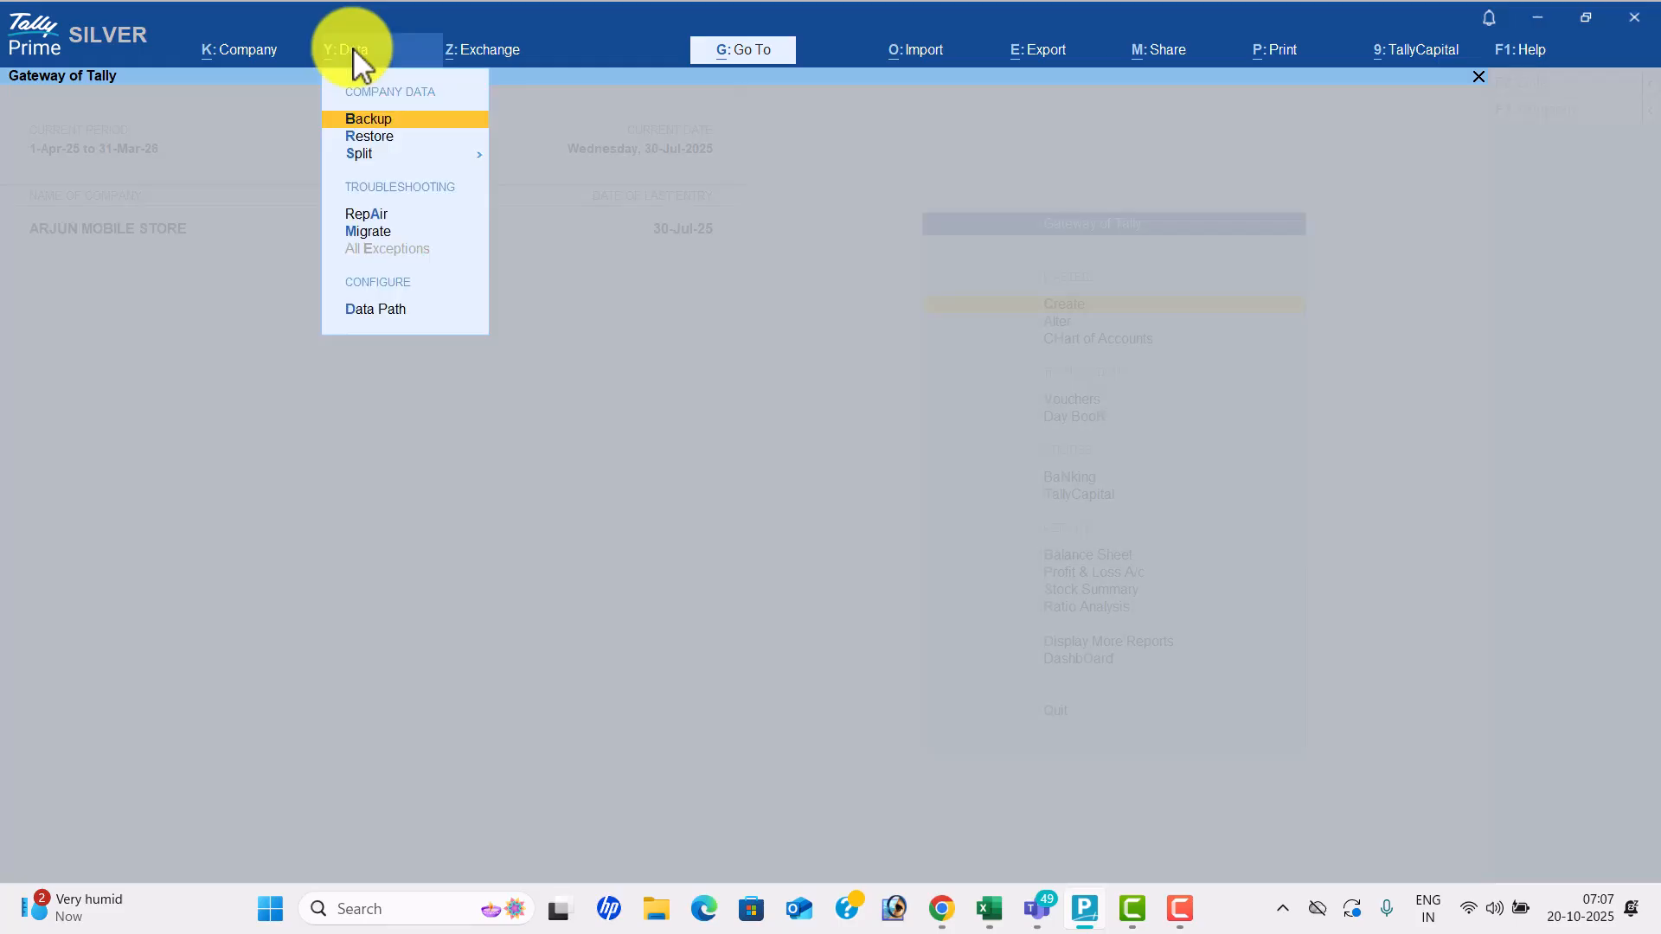
key(Return)
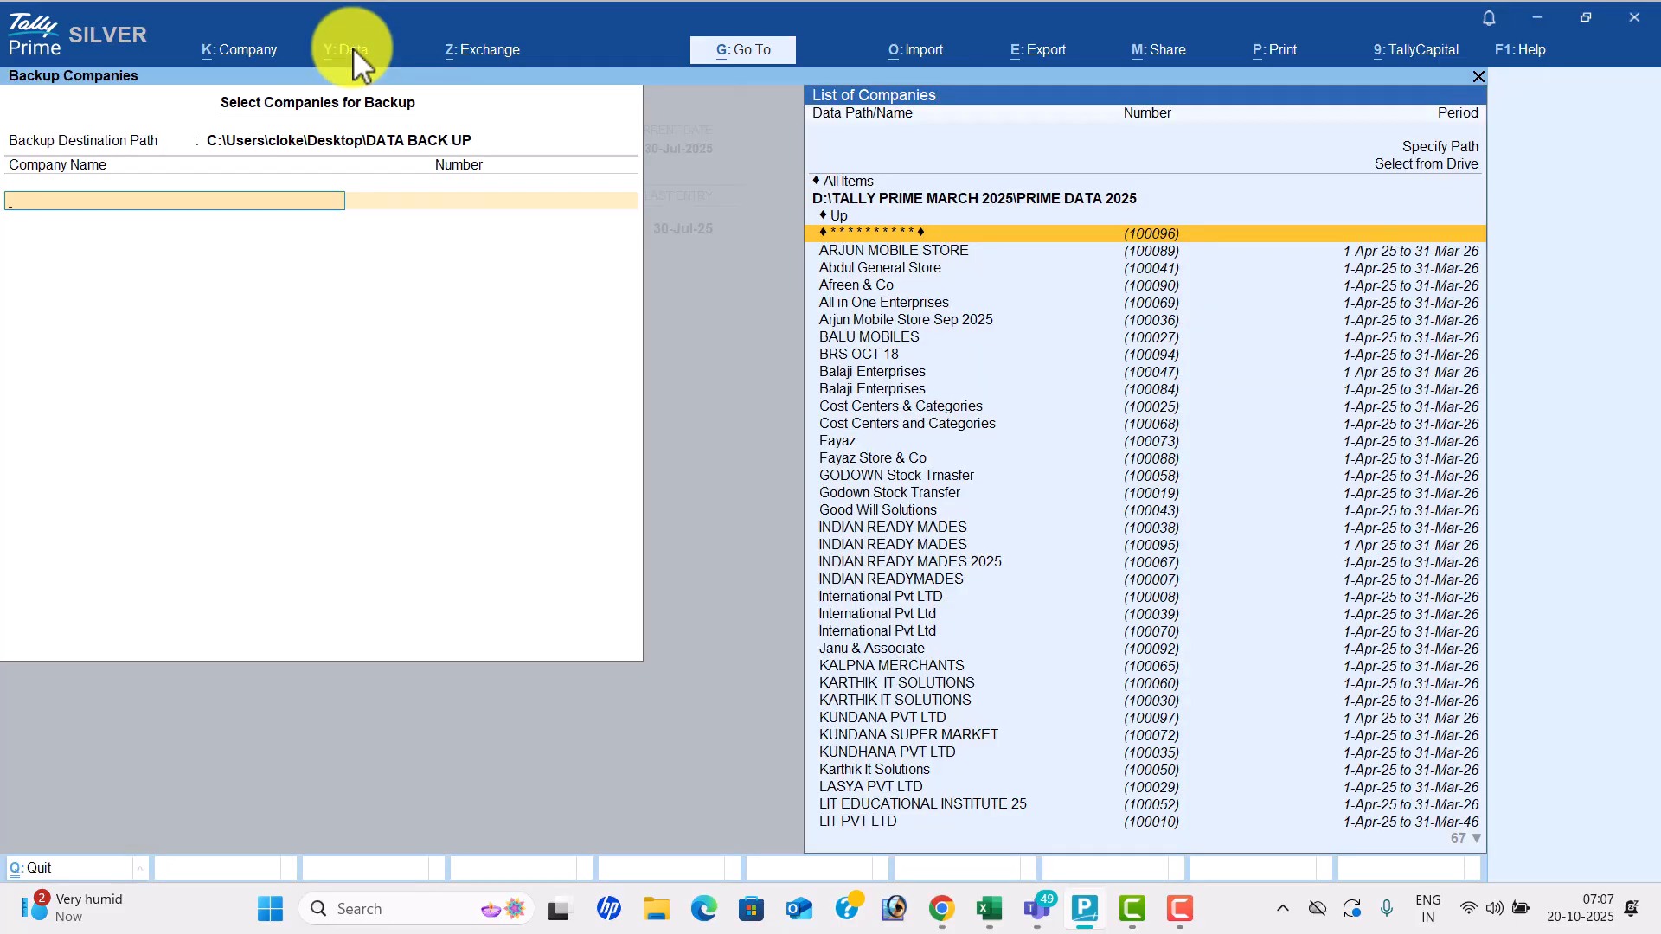
key(BackSpace)
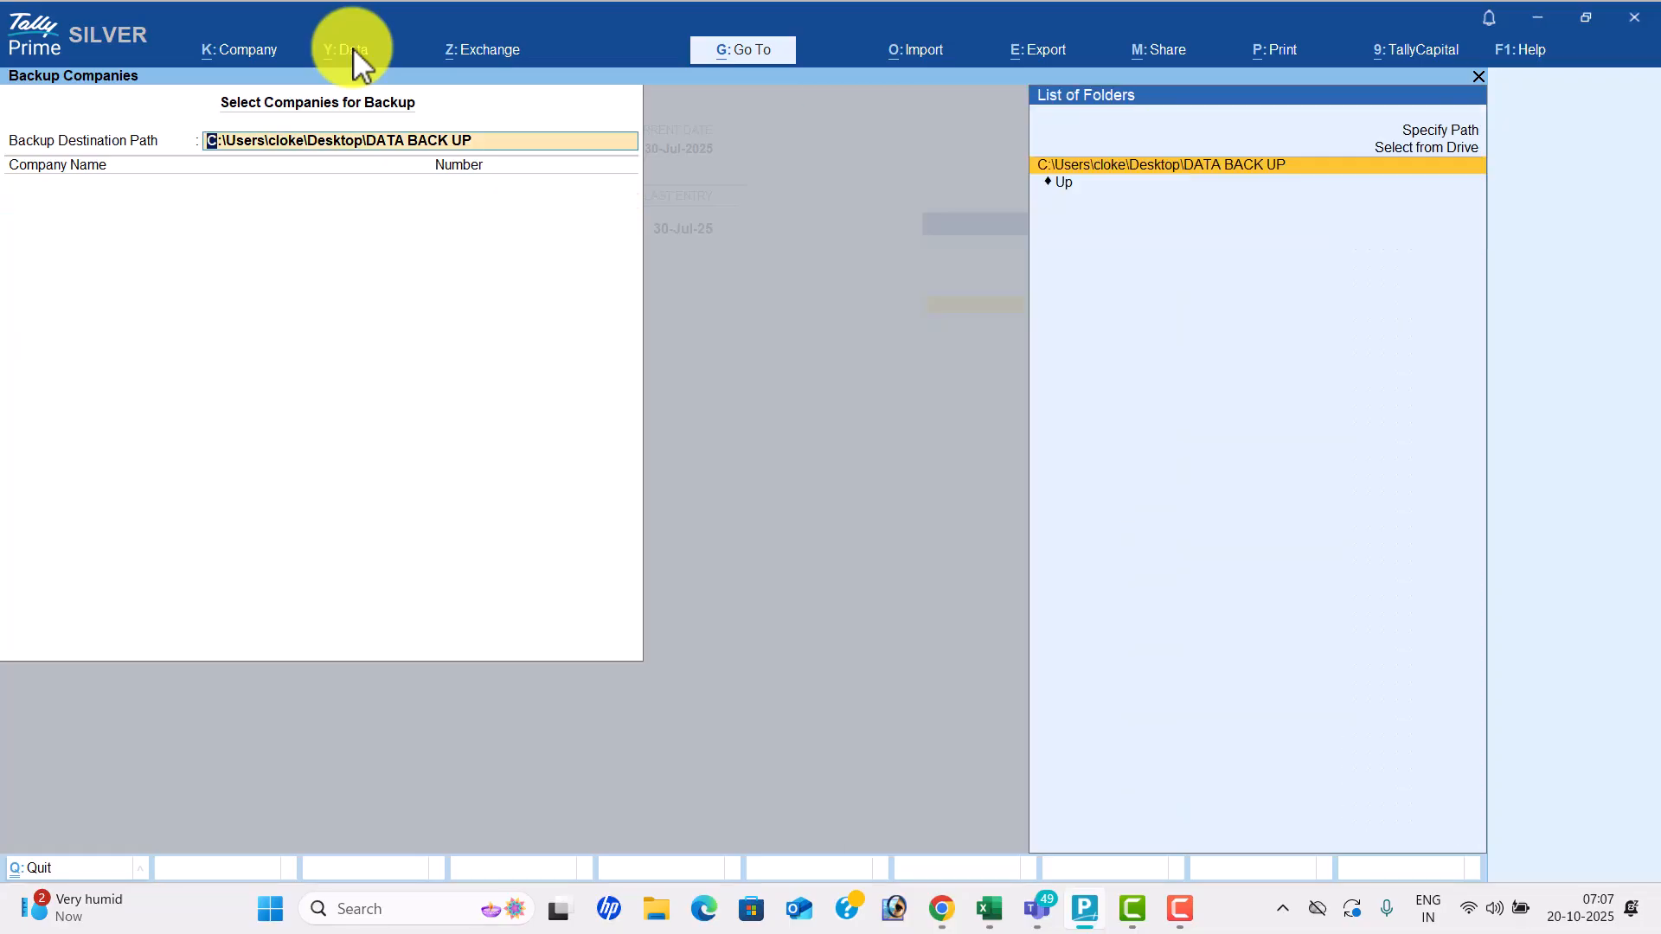
key(Up)
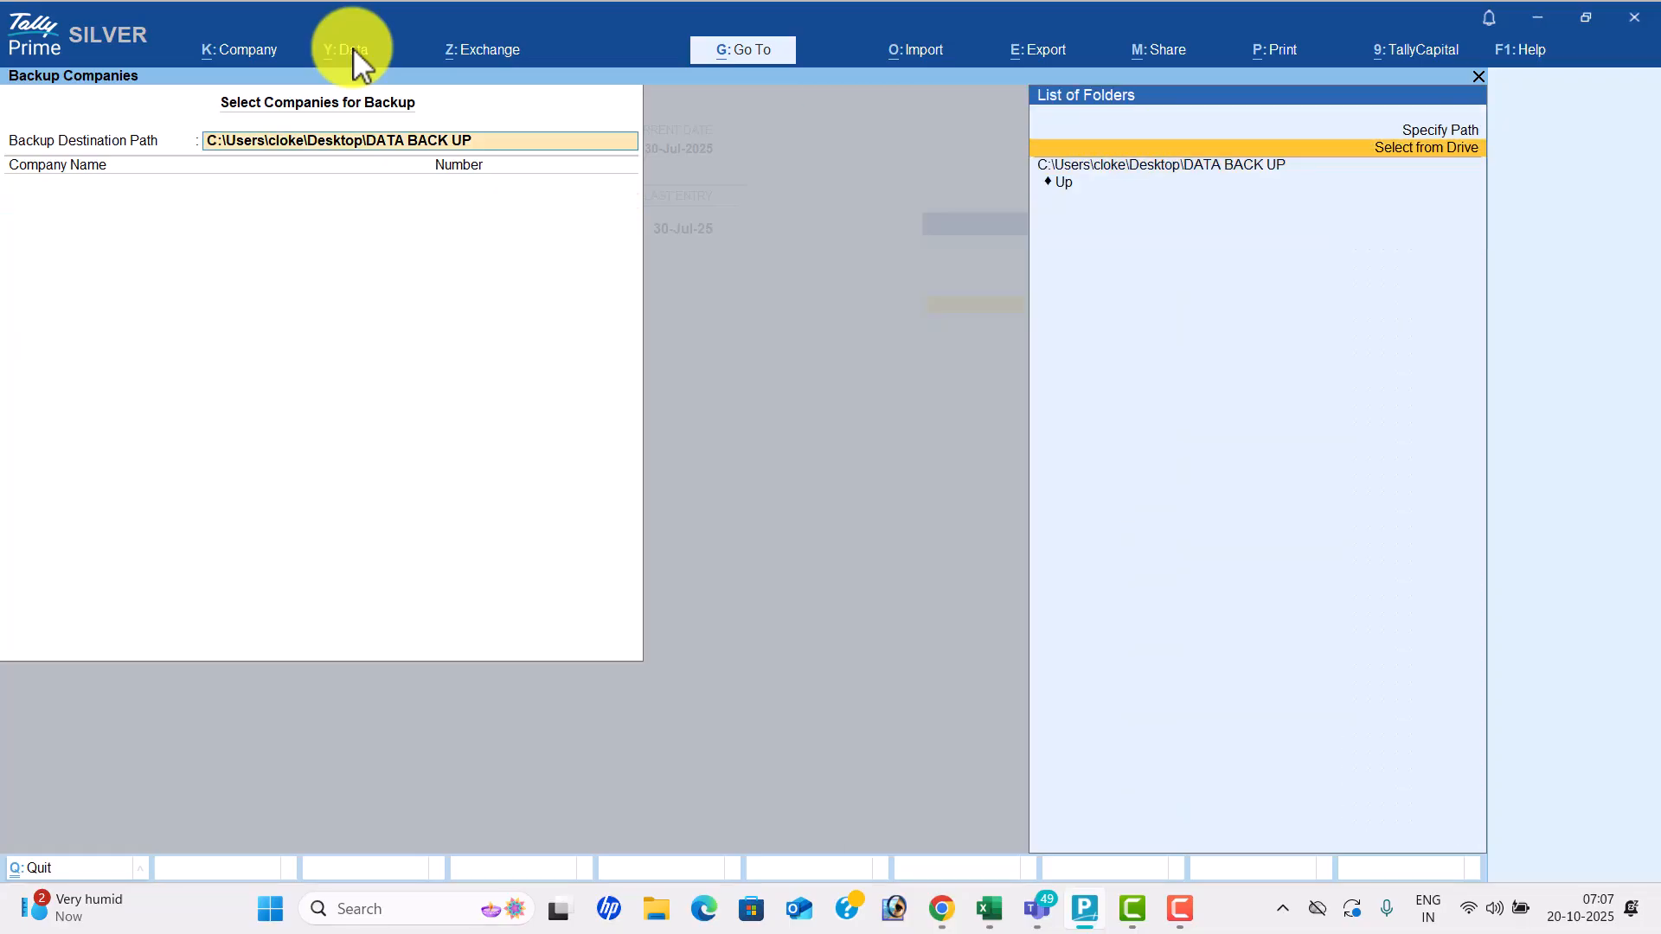
key(Return)
key(Down)
key(Down)
key(Down)
key(Down)
key(Up)
key(Return)
key(Down)
key(Down)
key(Down)
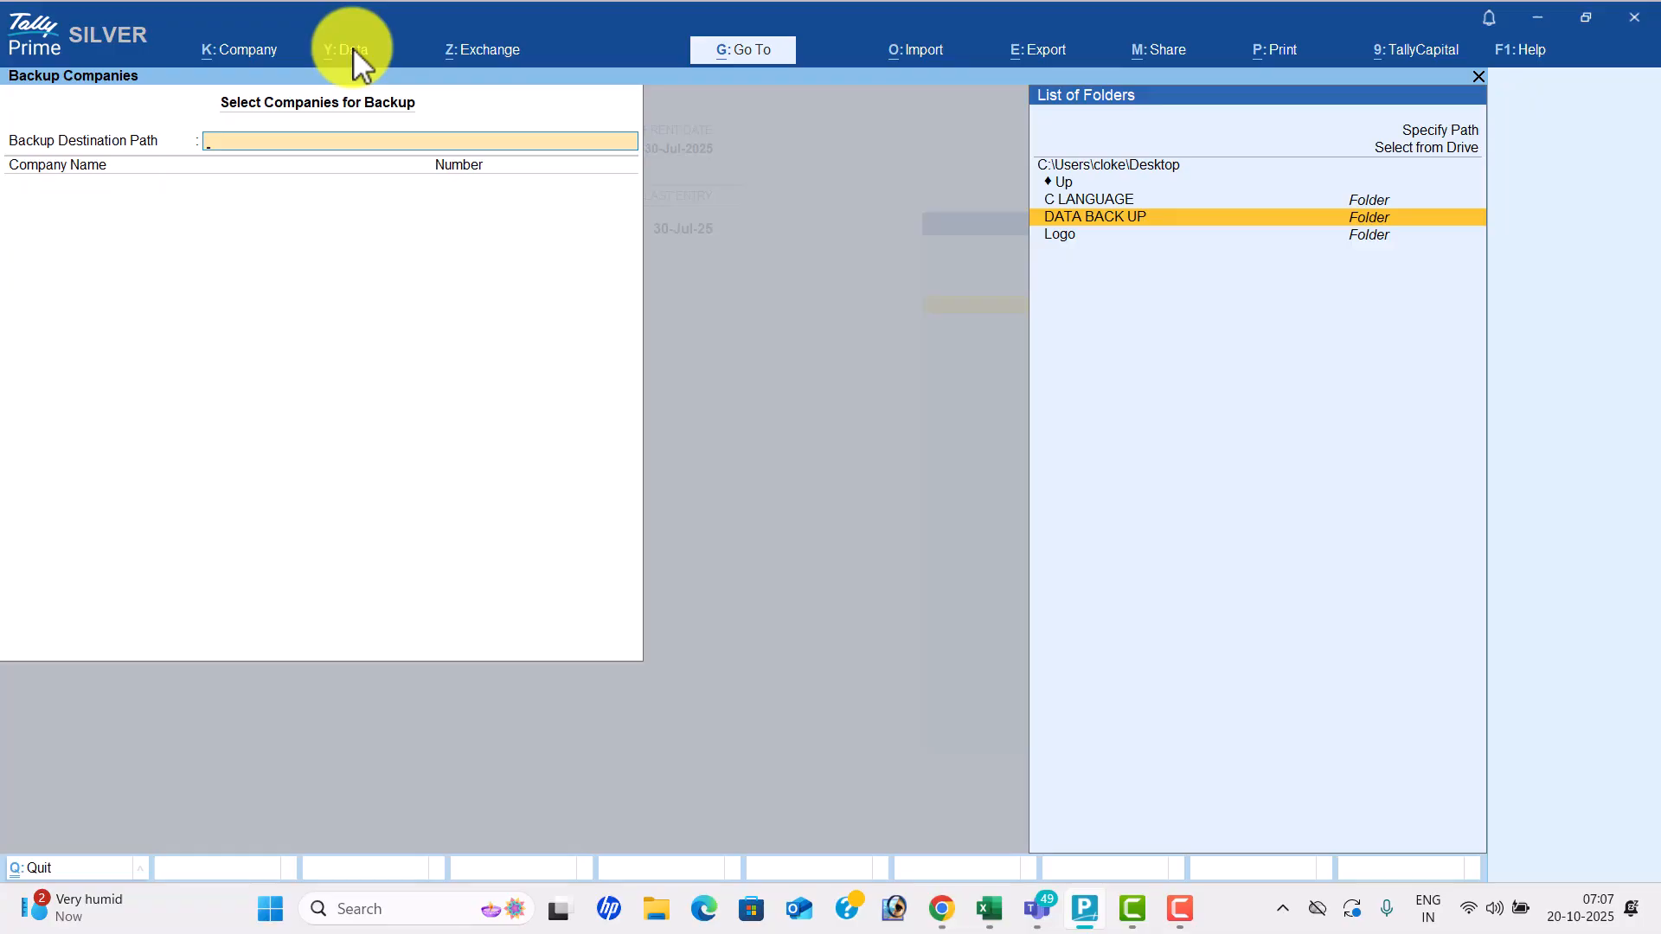
key(Return)
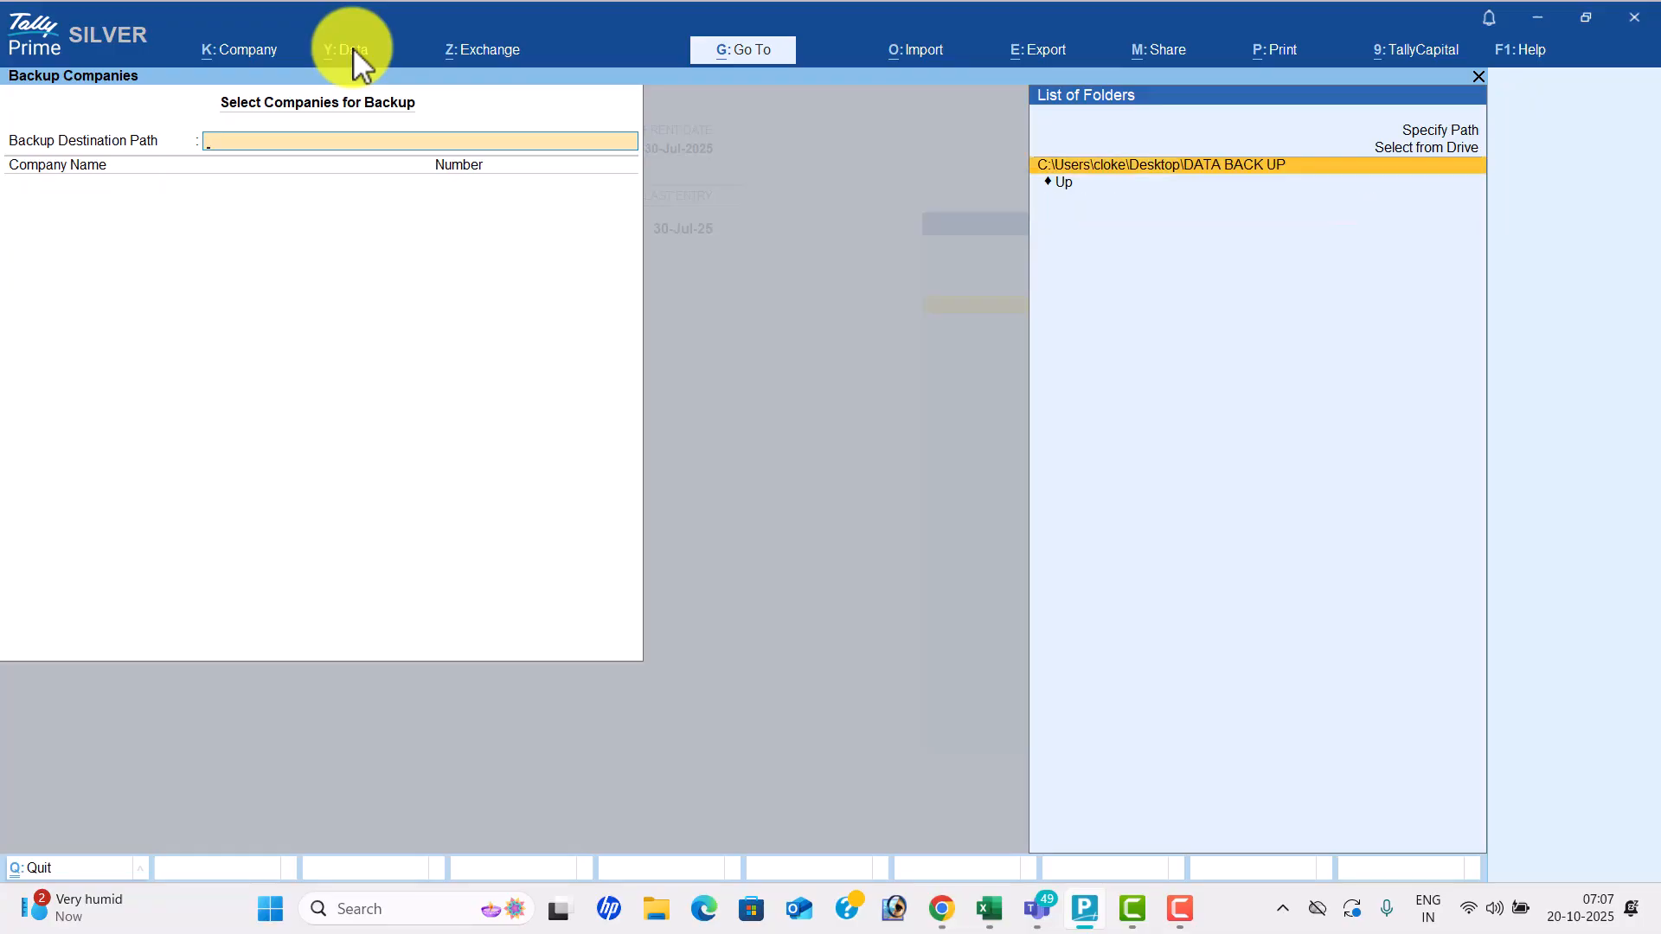
key(Return)
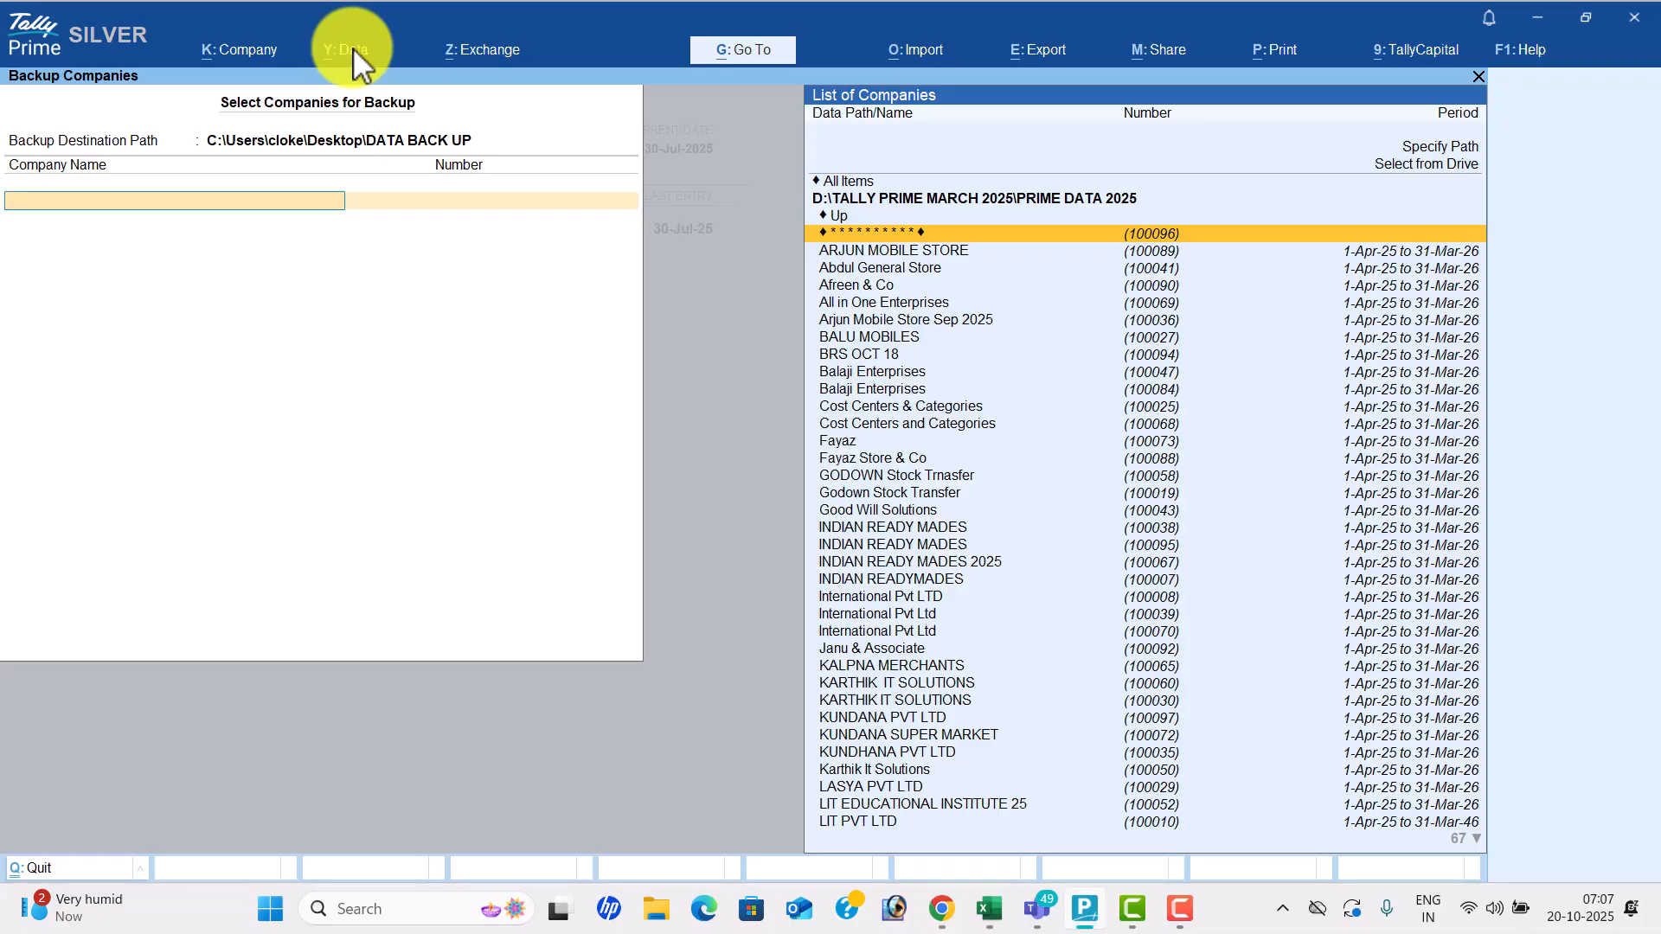
Add ARJUN MOBILE STORE, All in One Enterprises and BALU MOBILES to the companies for backup.
key(Down)
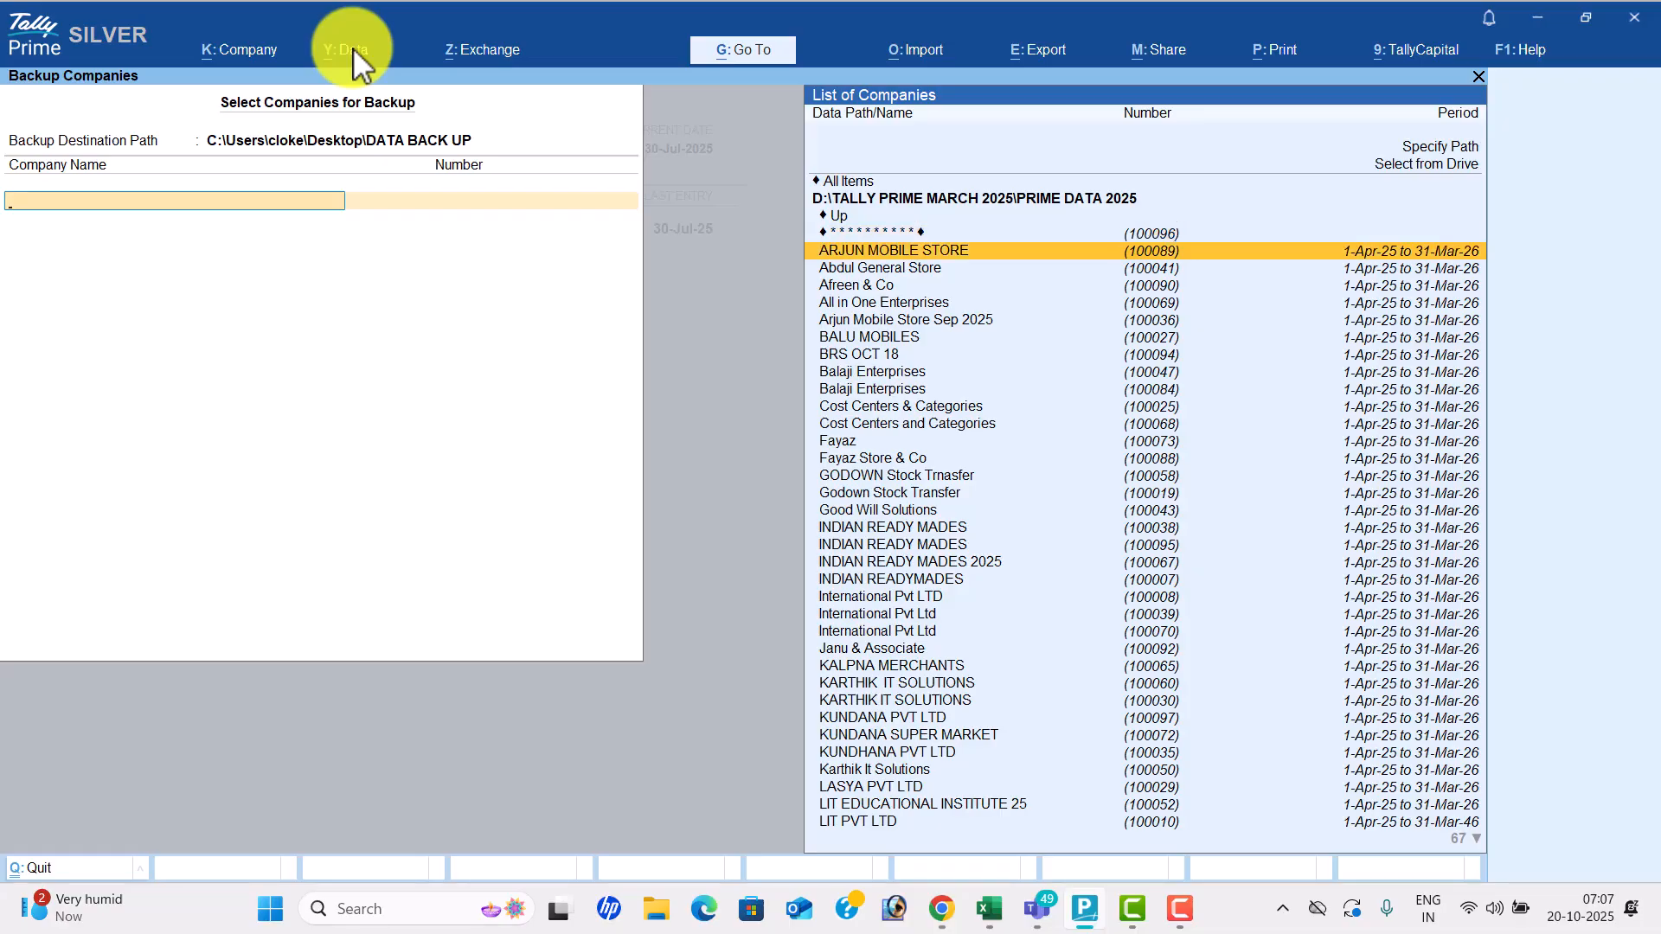
key(Return)
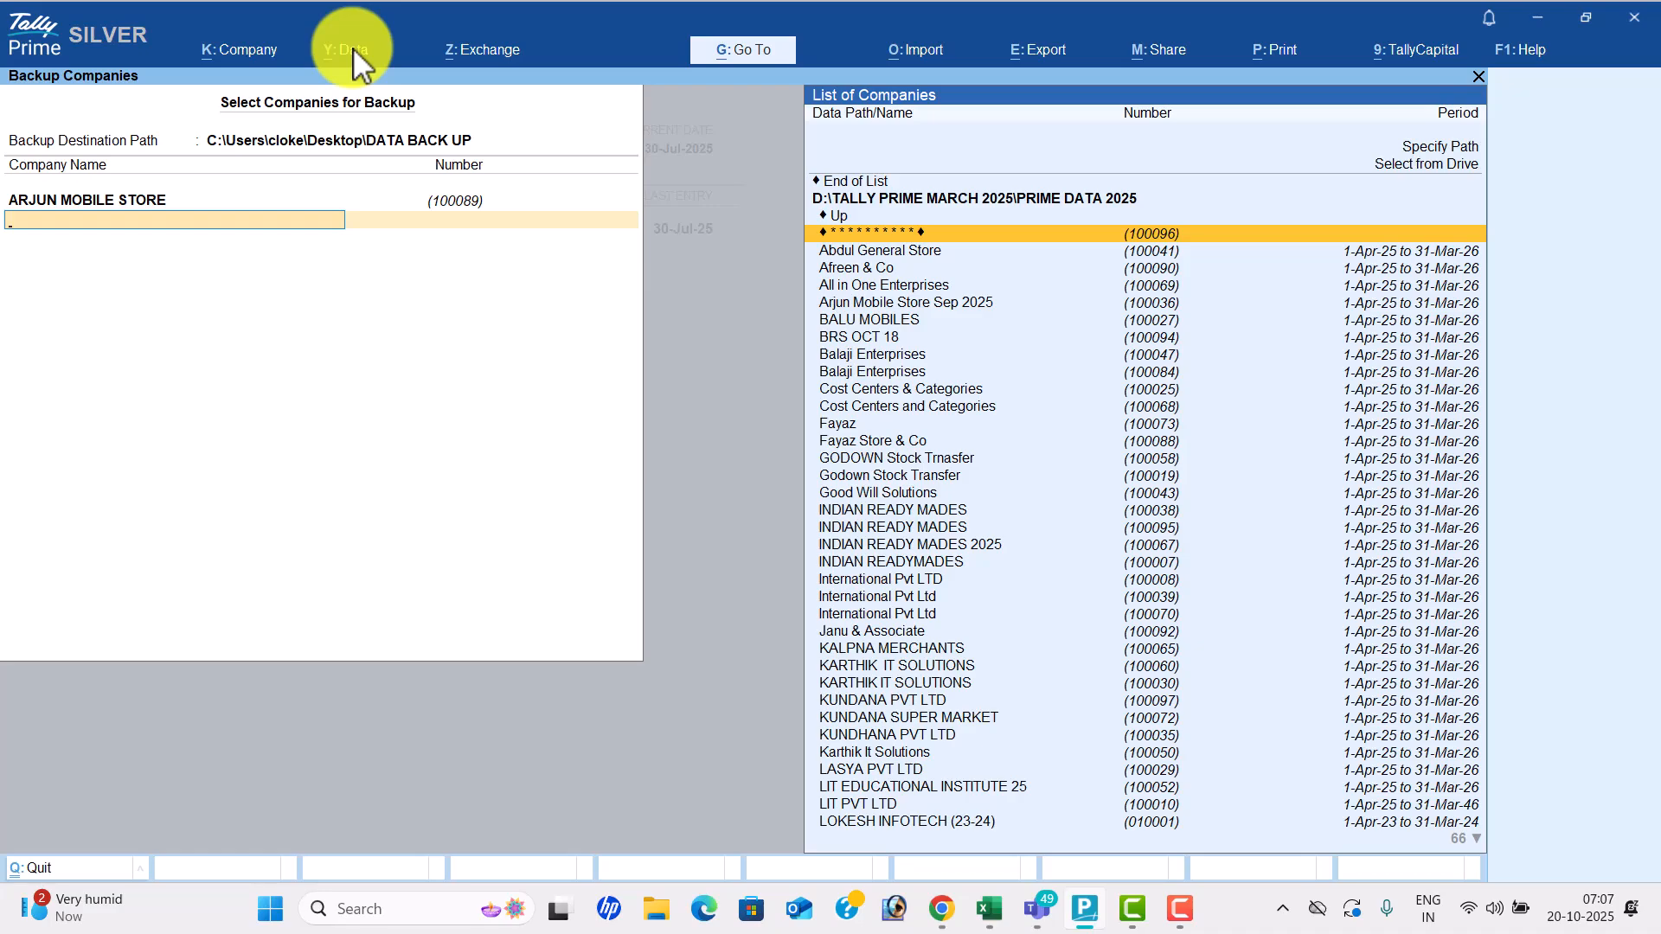
key(Down)
key(Down)
key(Down)
key(Return)
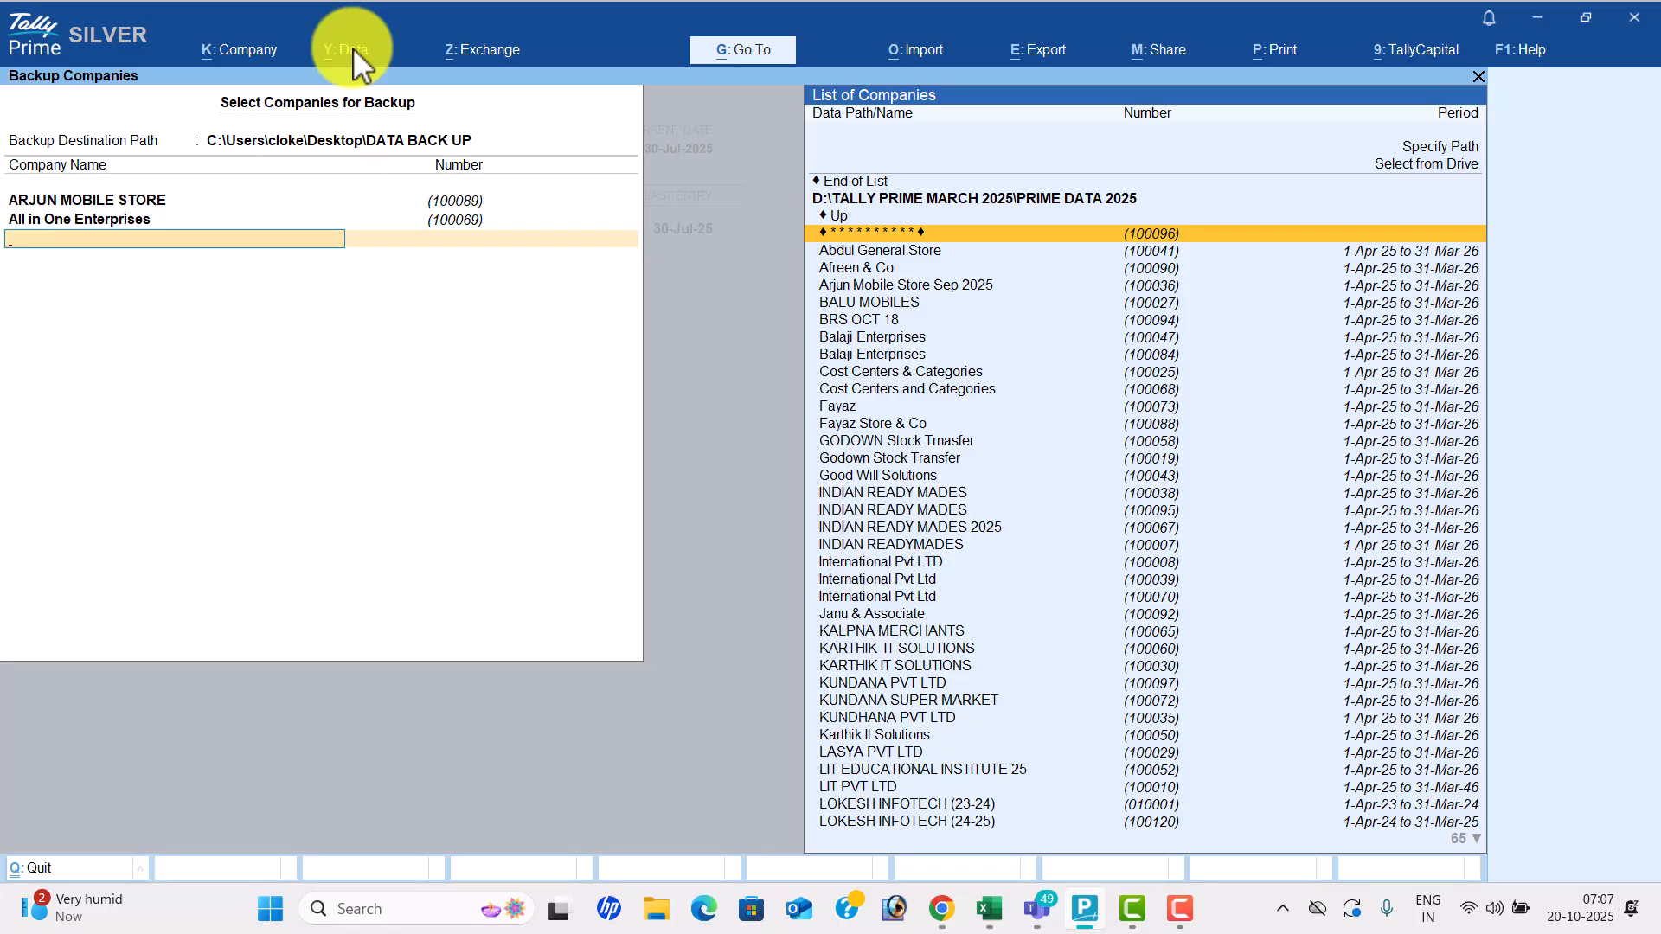
key(Down)
key(Down)
key(Down)
key(Down)
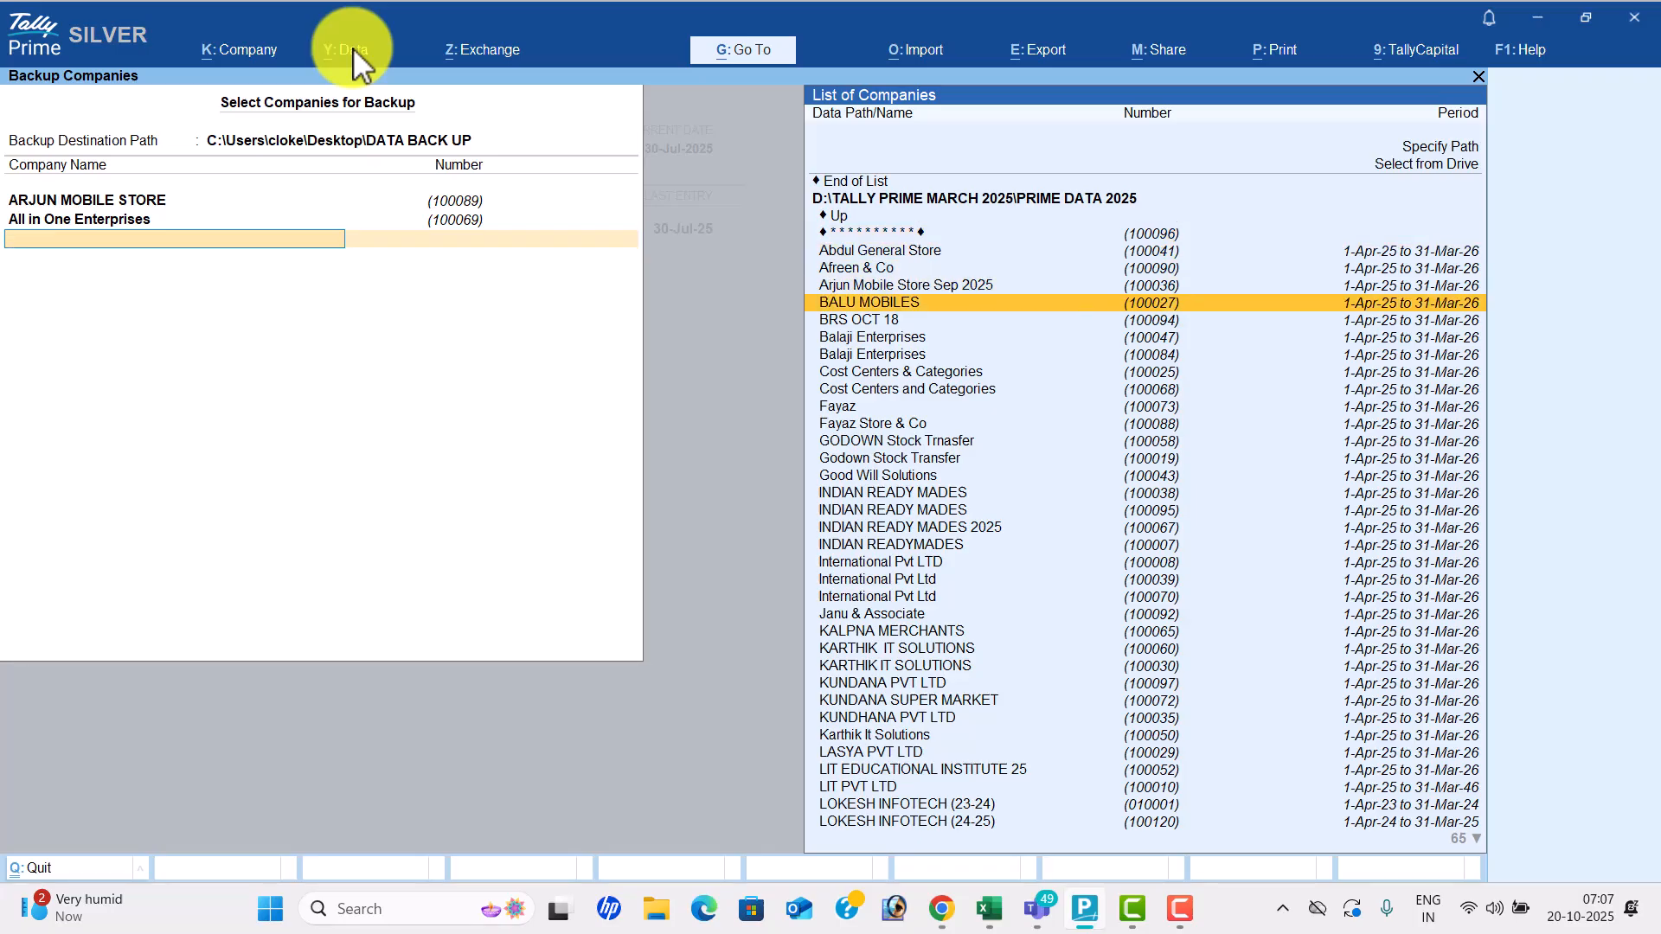
key(Return)
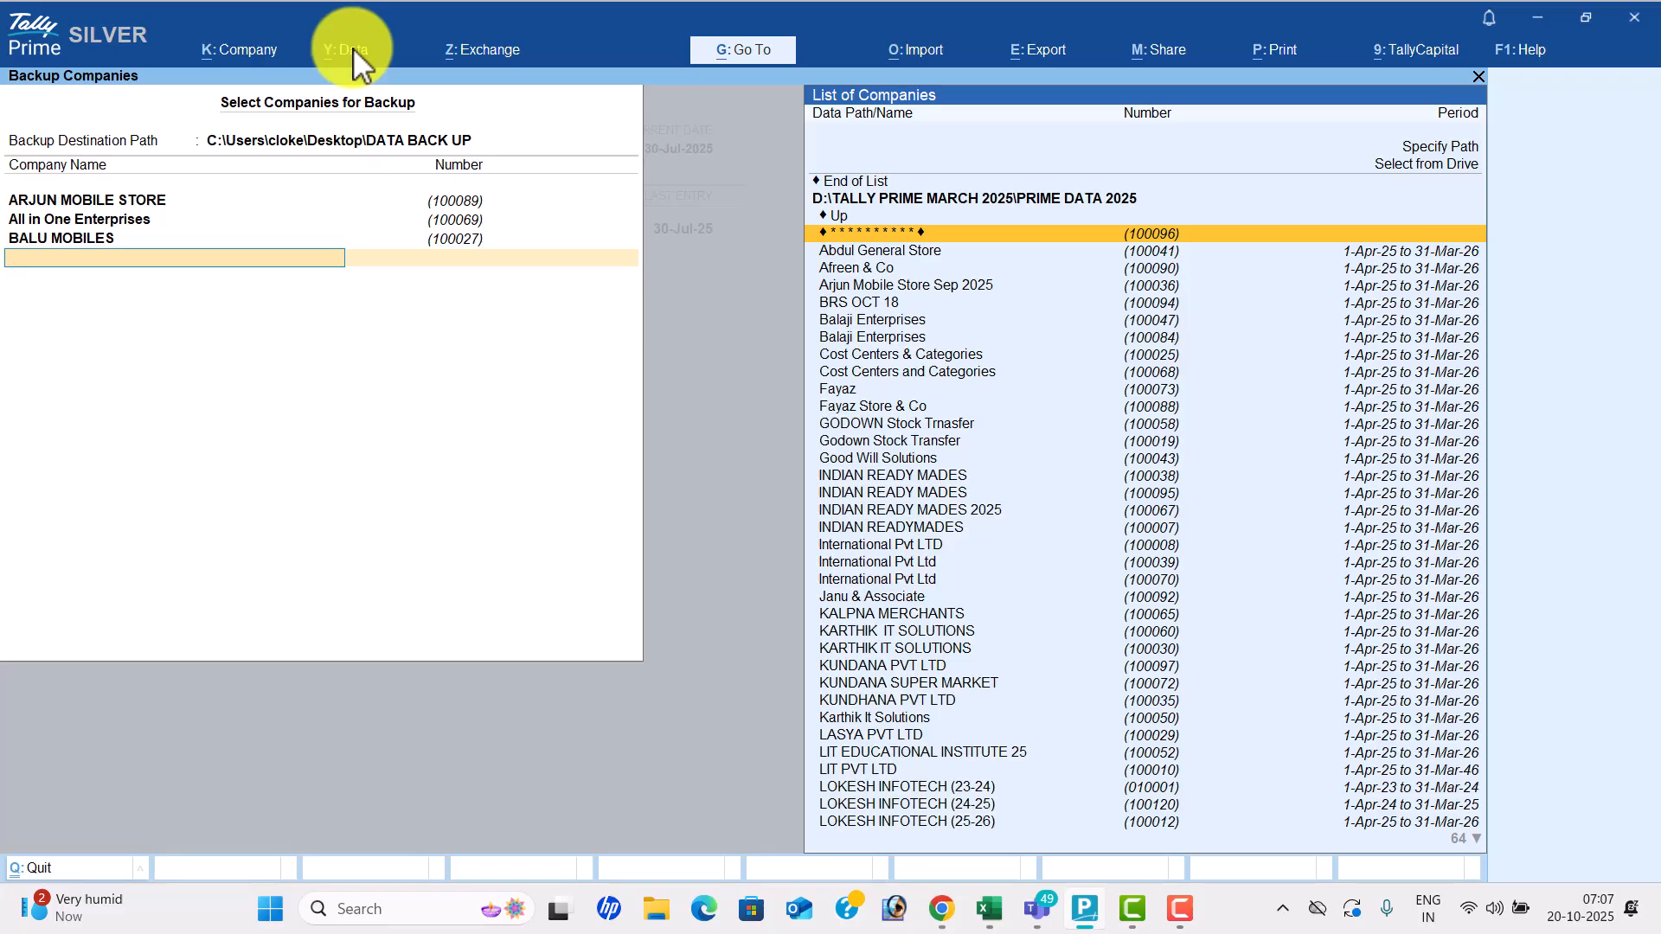
End the list of companies for backup and accept the backup.
key(Up)
key(Up)
key(Up)
key(Return)
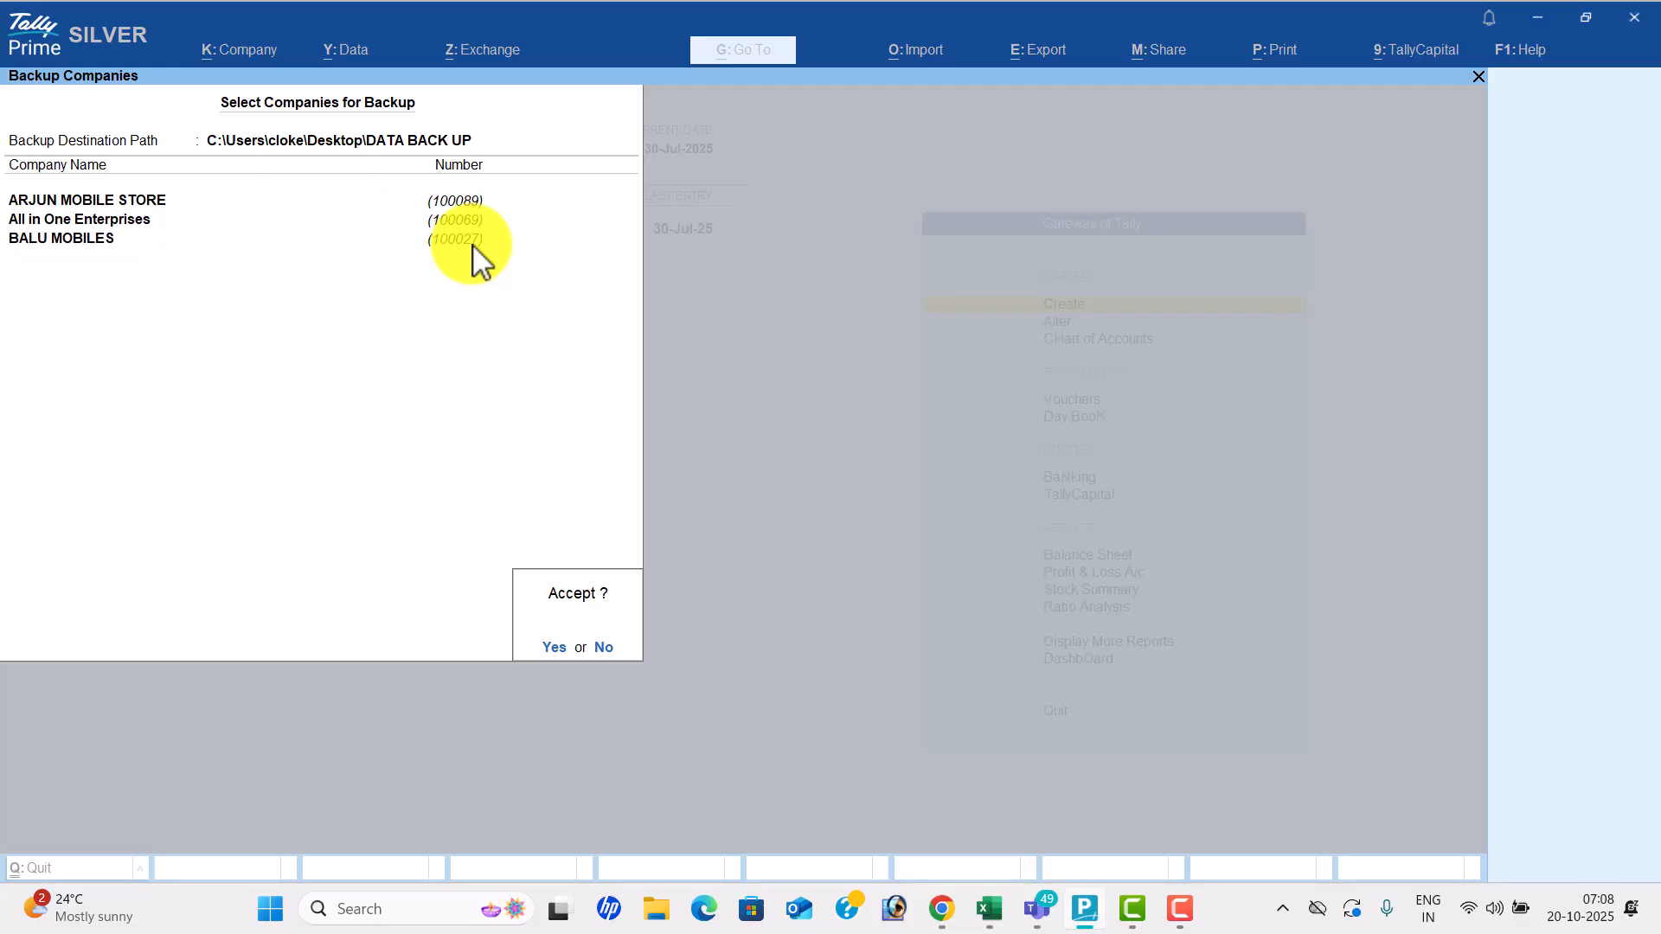
key(Return)
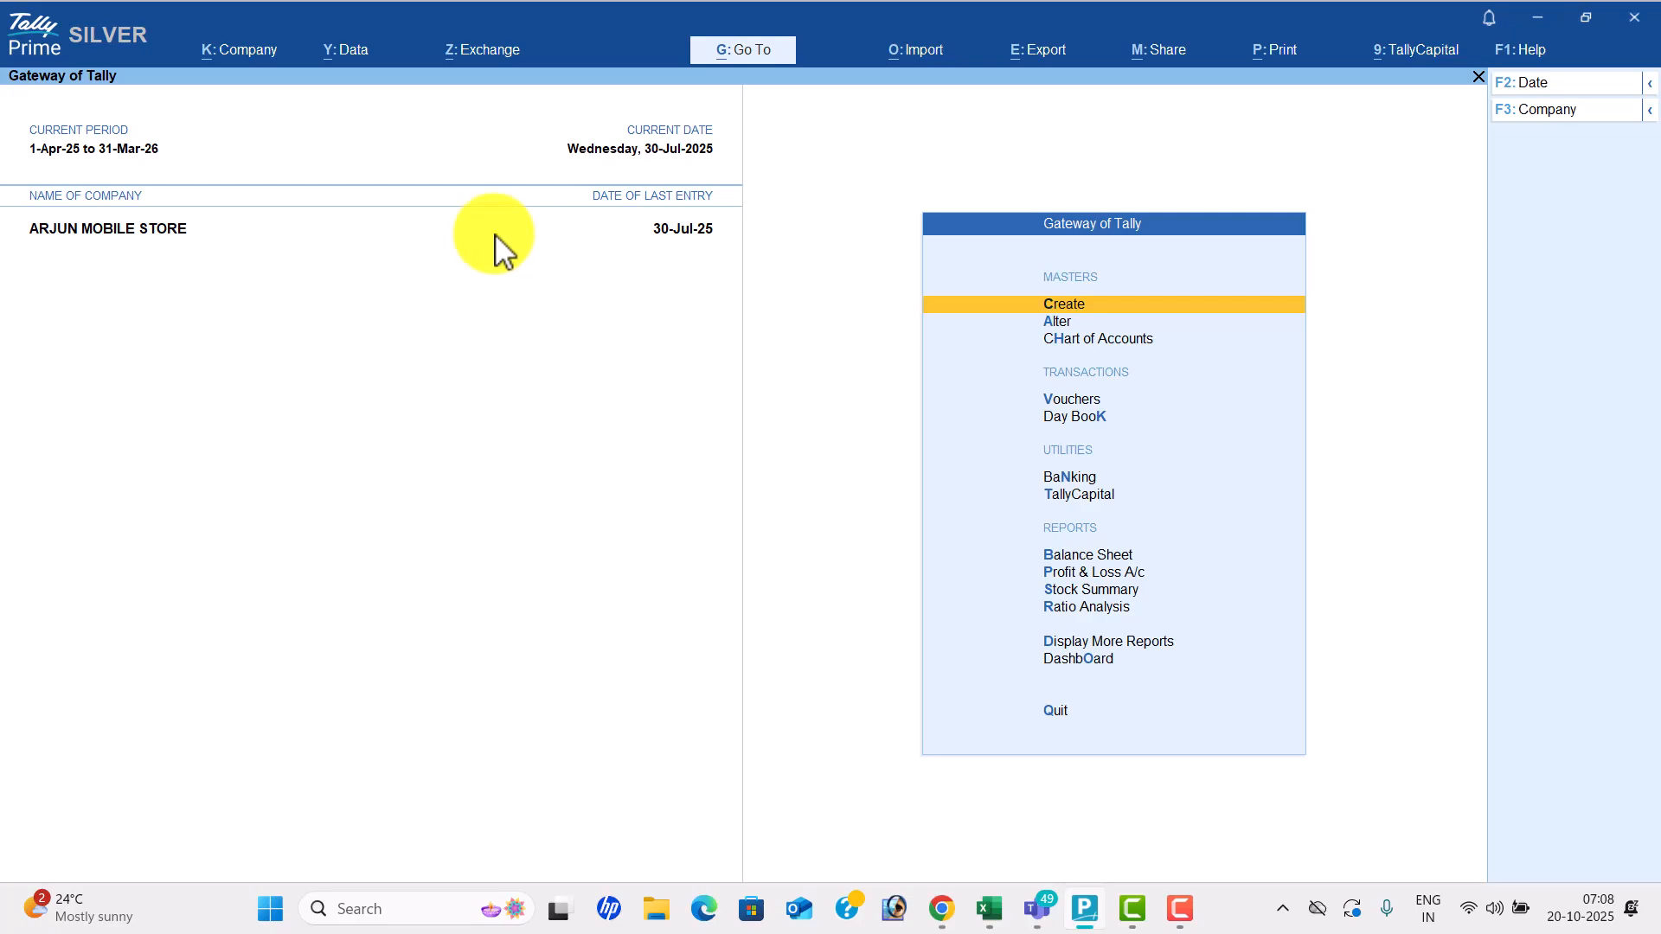
Quit TallyPrime and launch it again from the desktop.
click(1643, 33)
key(Return)
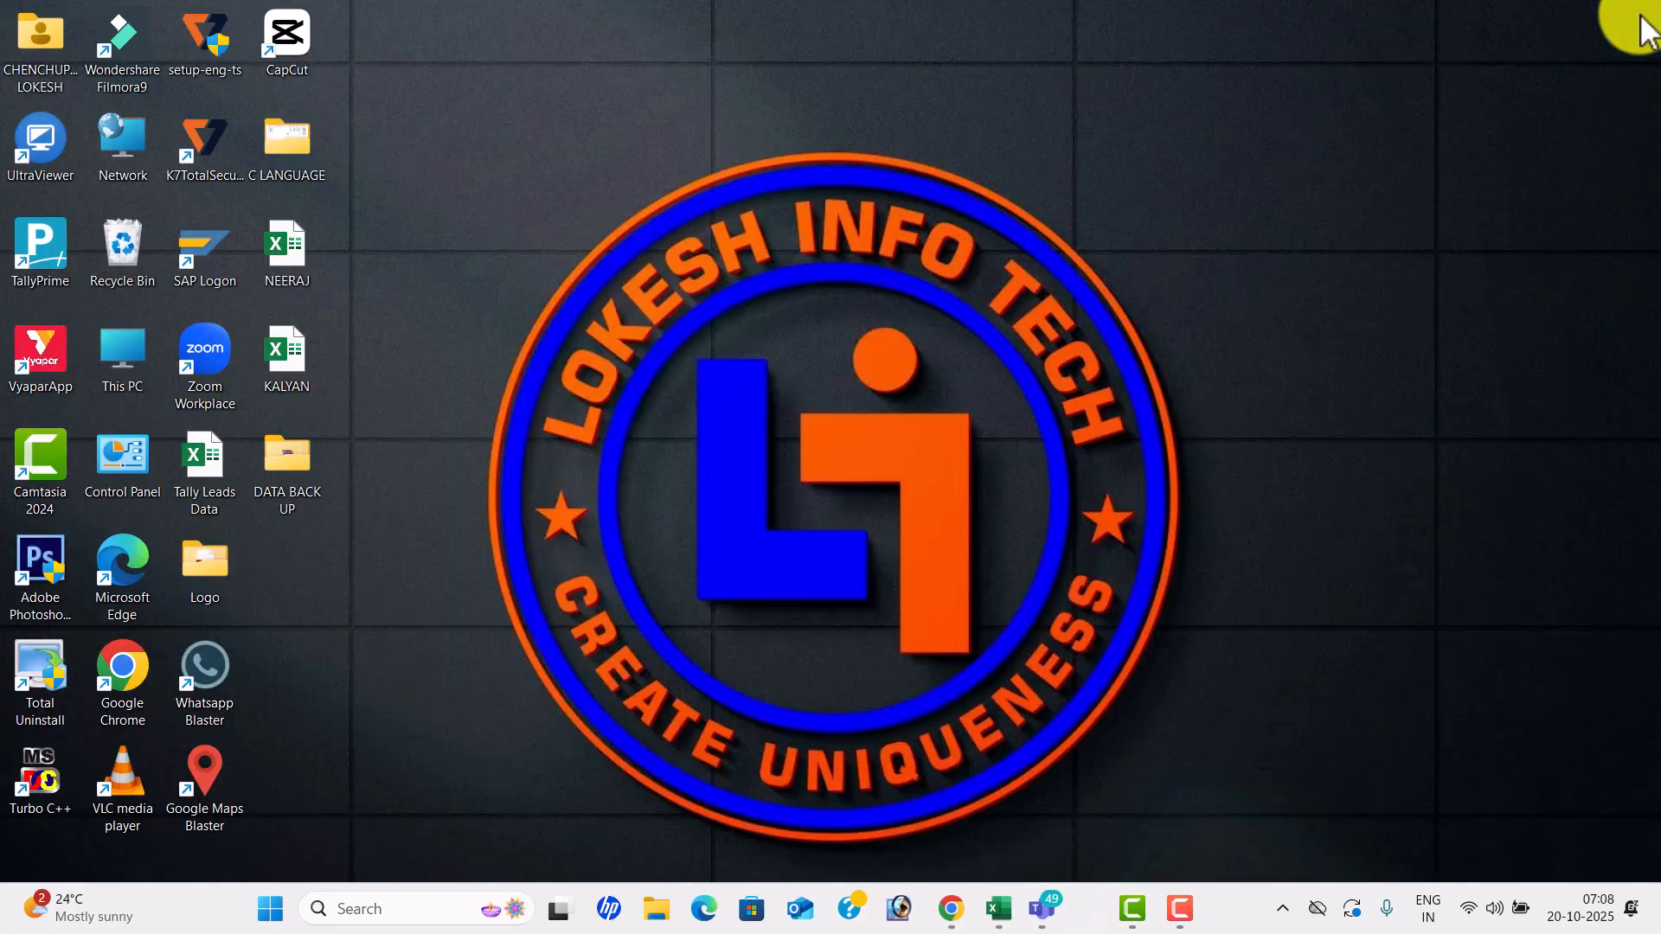
double_click(47, 265)
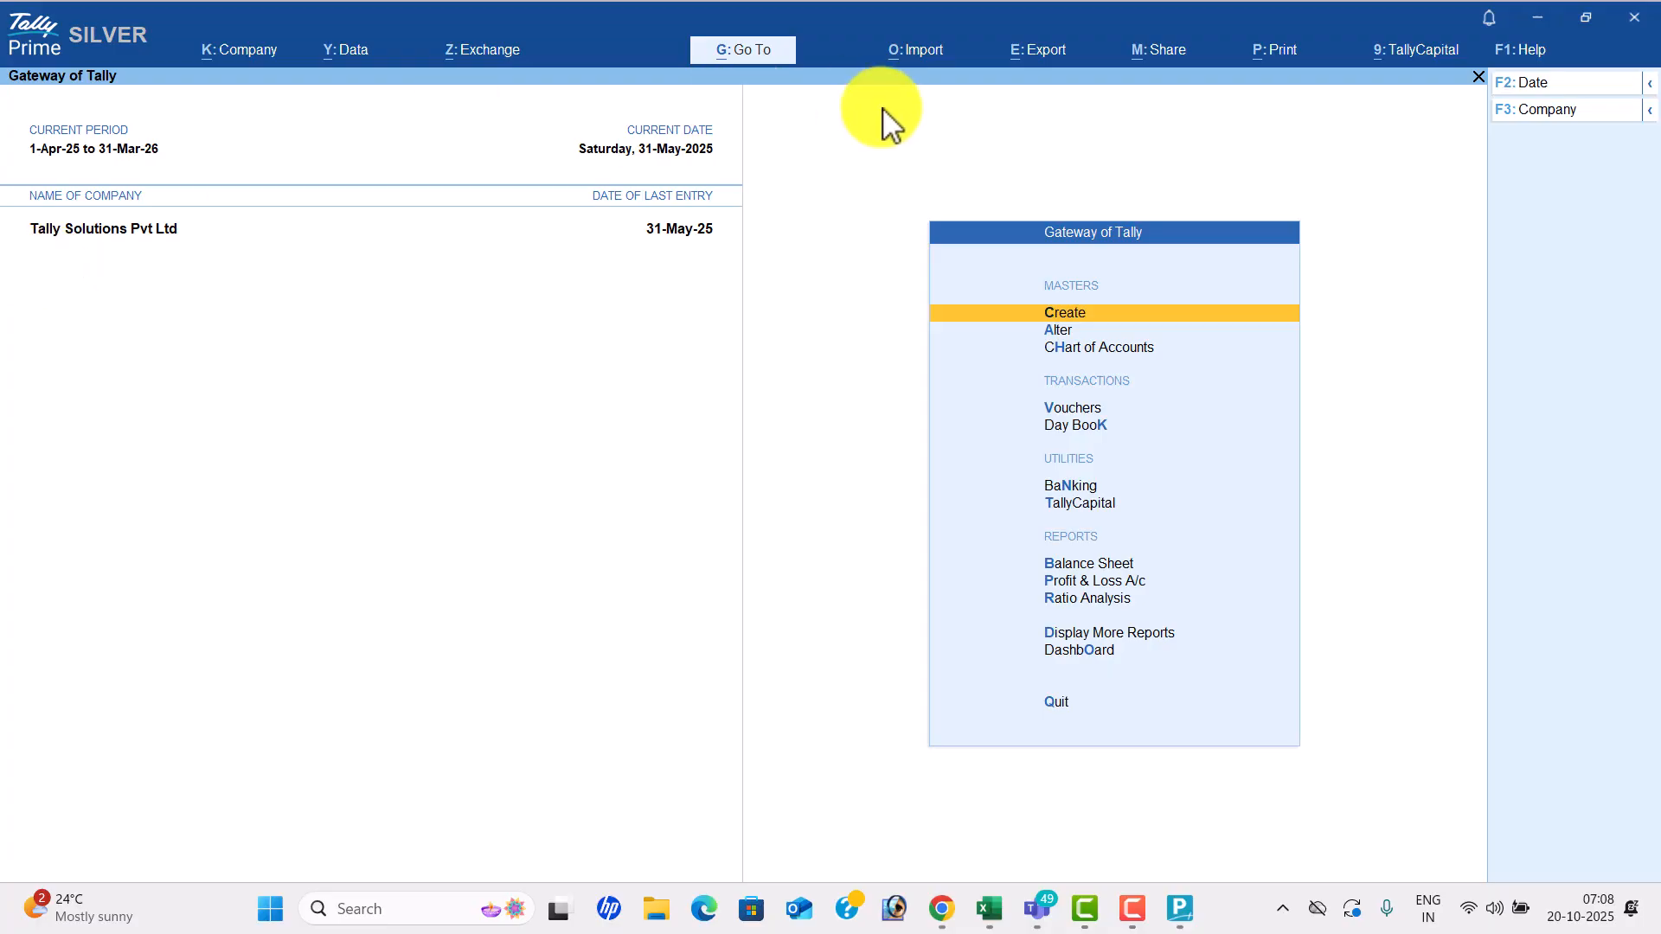
Open the company selection list and locate the backed-up companies ARJUN MOBILE STORE, All in One Enterprises and BALU MOBILES.
click(1559, 114)
key(Up)
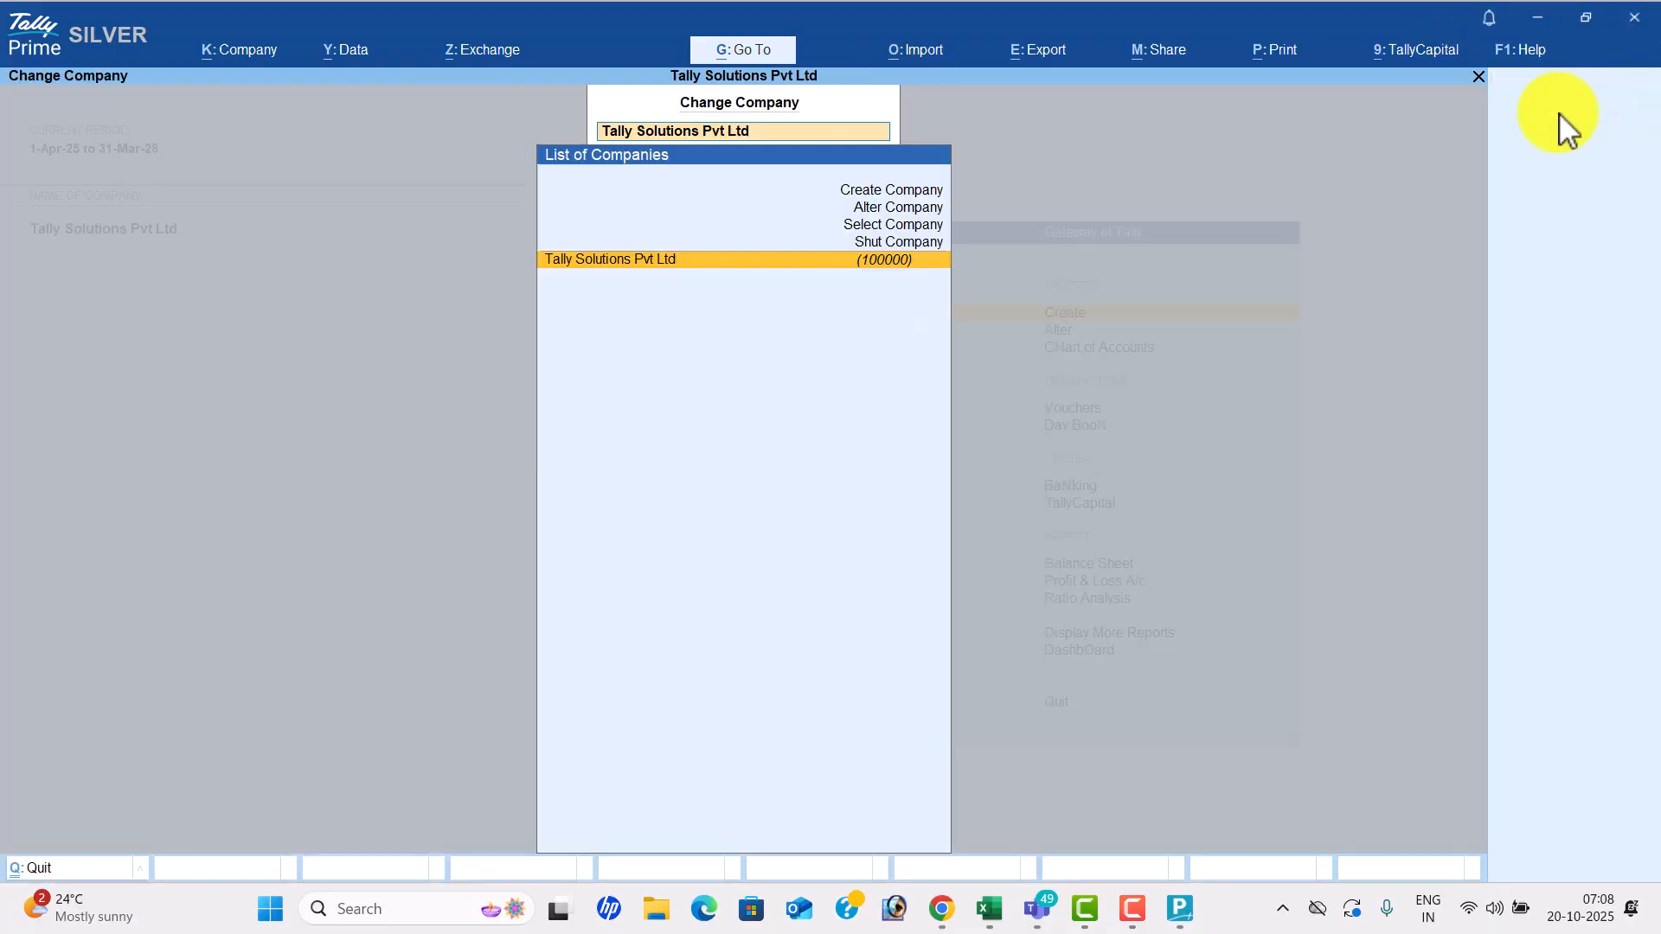
key(Return)
key(Return)
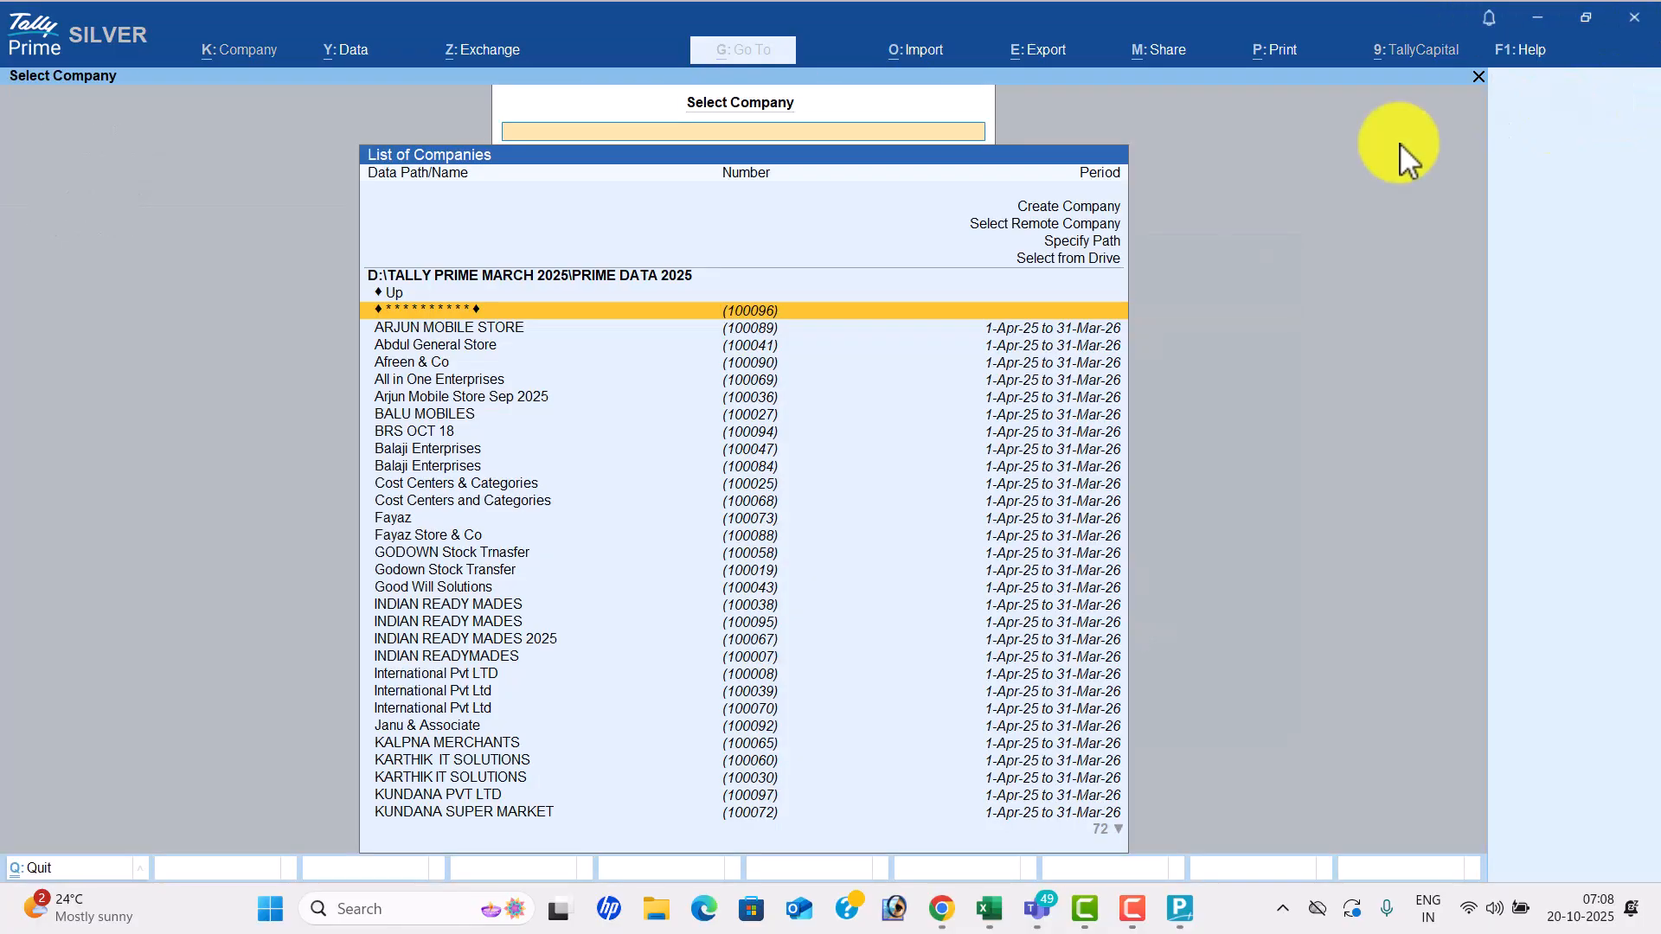
key(Down)
key(Down)
key(Up)
key(Down)
key(Down)
key(Down)
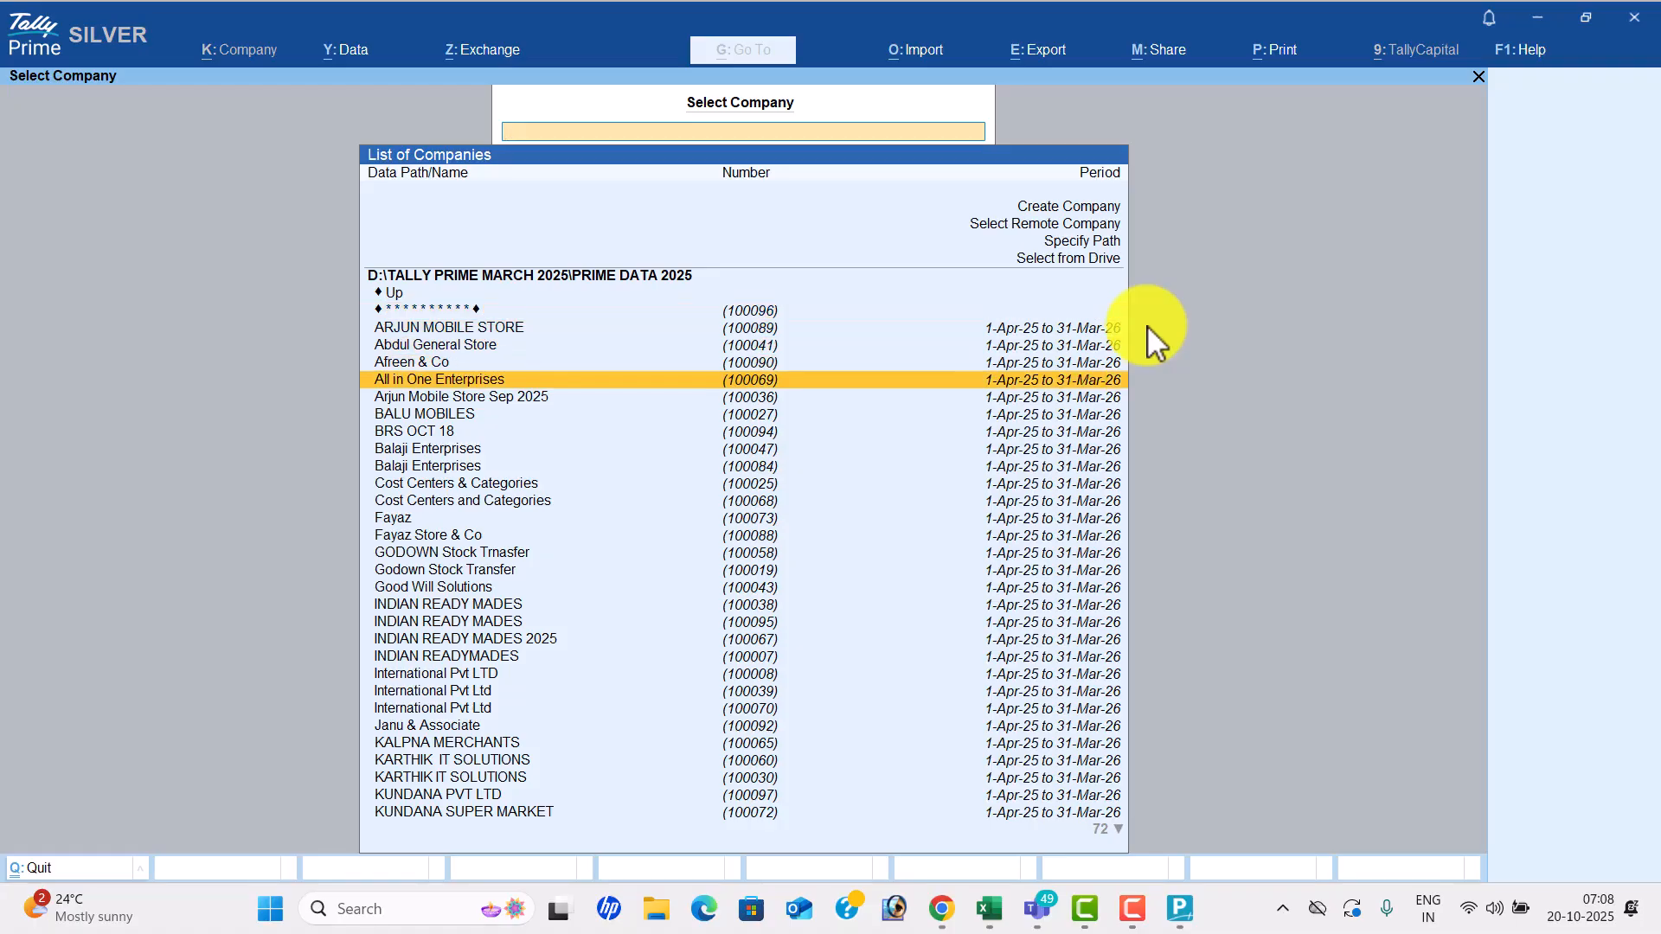
key(Down)
key(Down)
Minimise TallyPrime and inspect the backup files in the desktop DATA BACK UP folder, closing the folder when done.
key(alt+Tab)
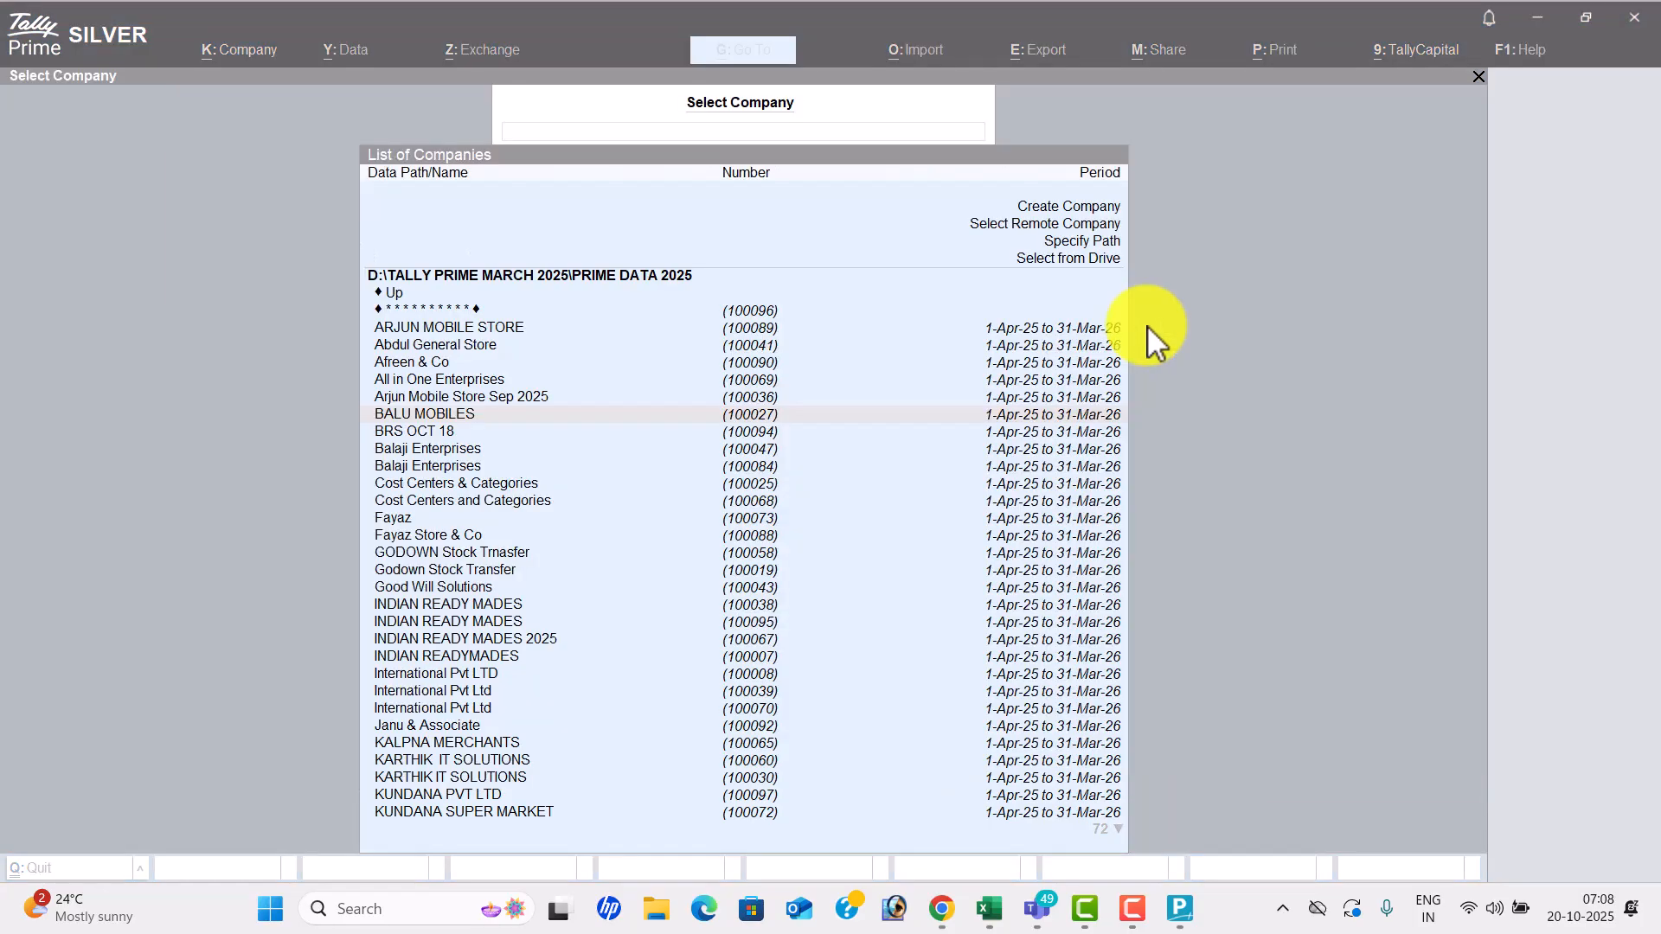
click(1541, 18)
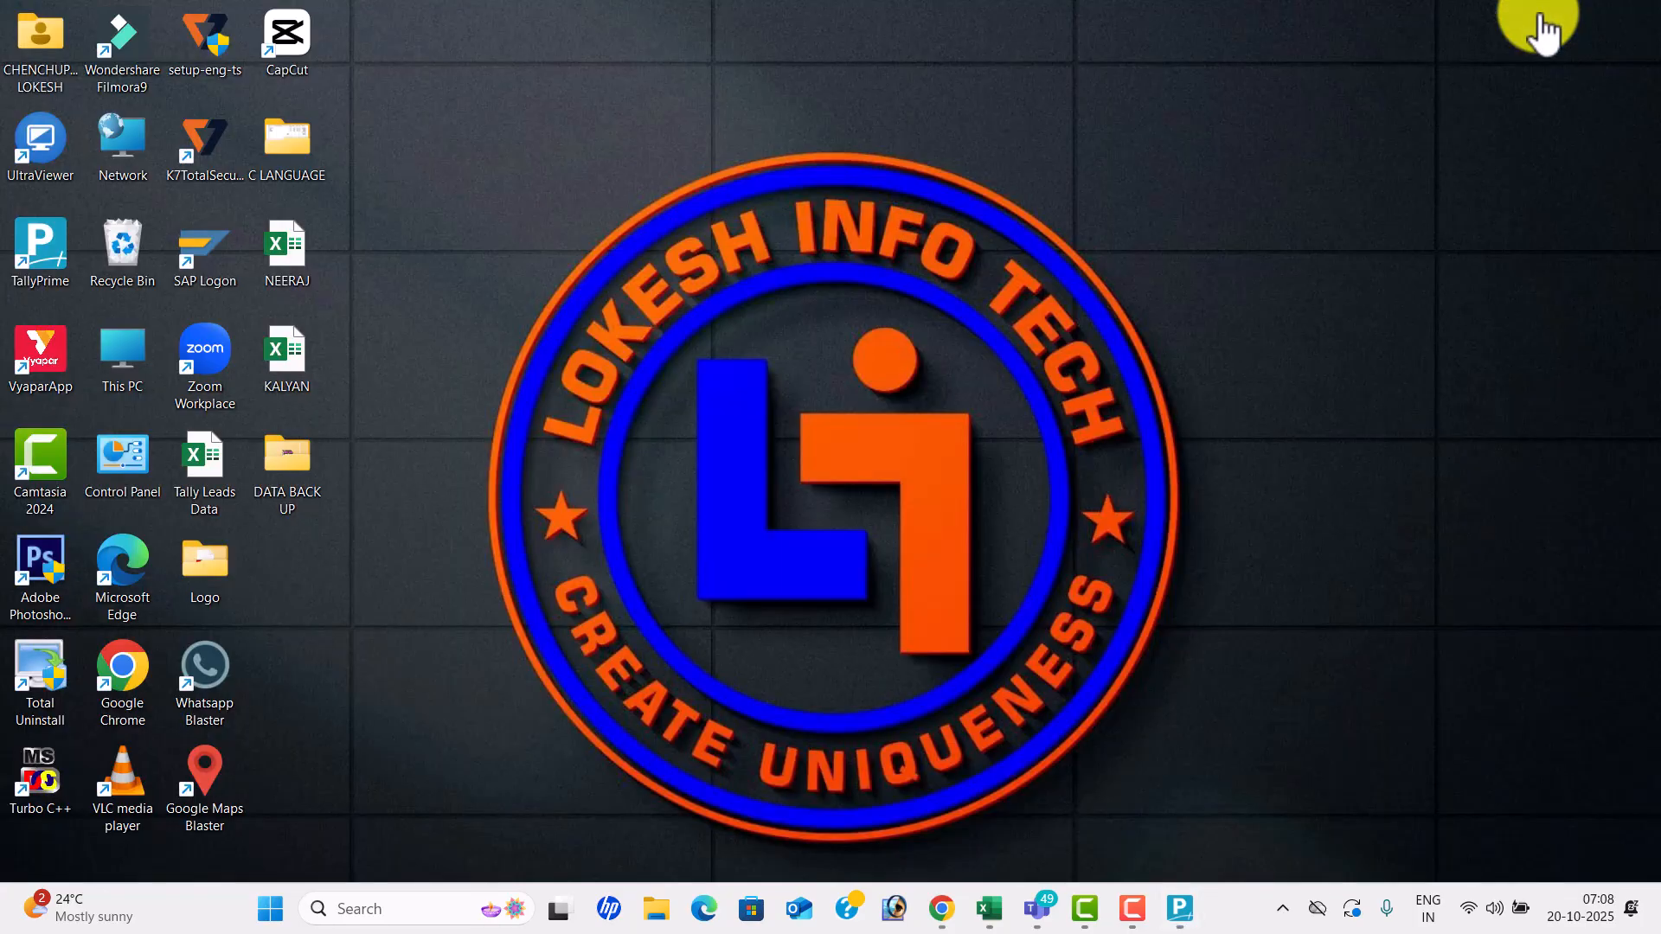
double_click(288, 472)
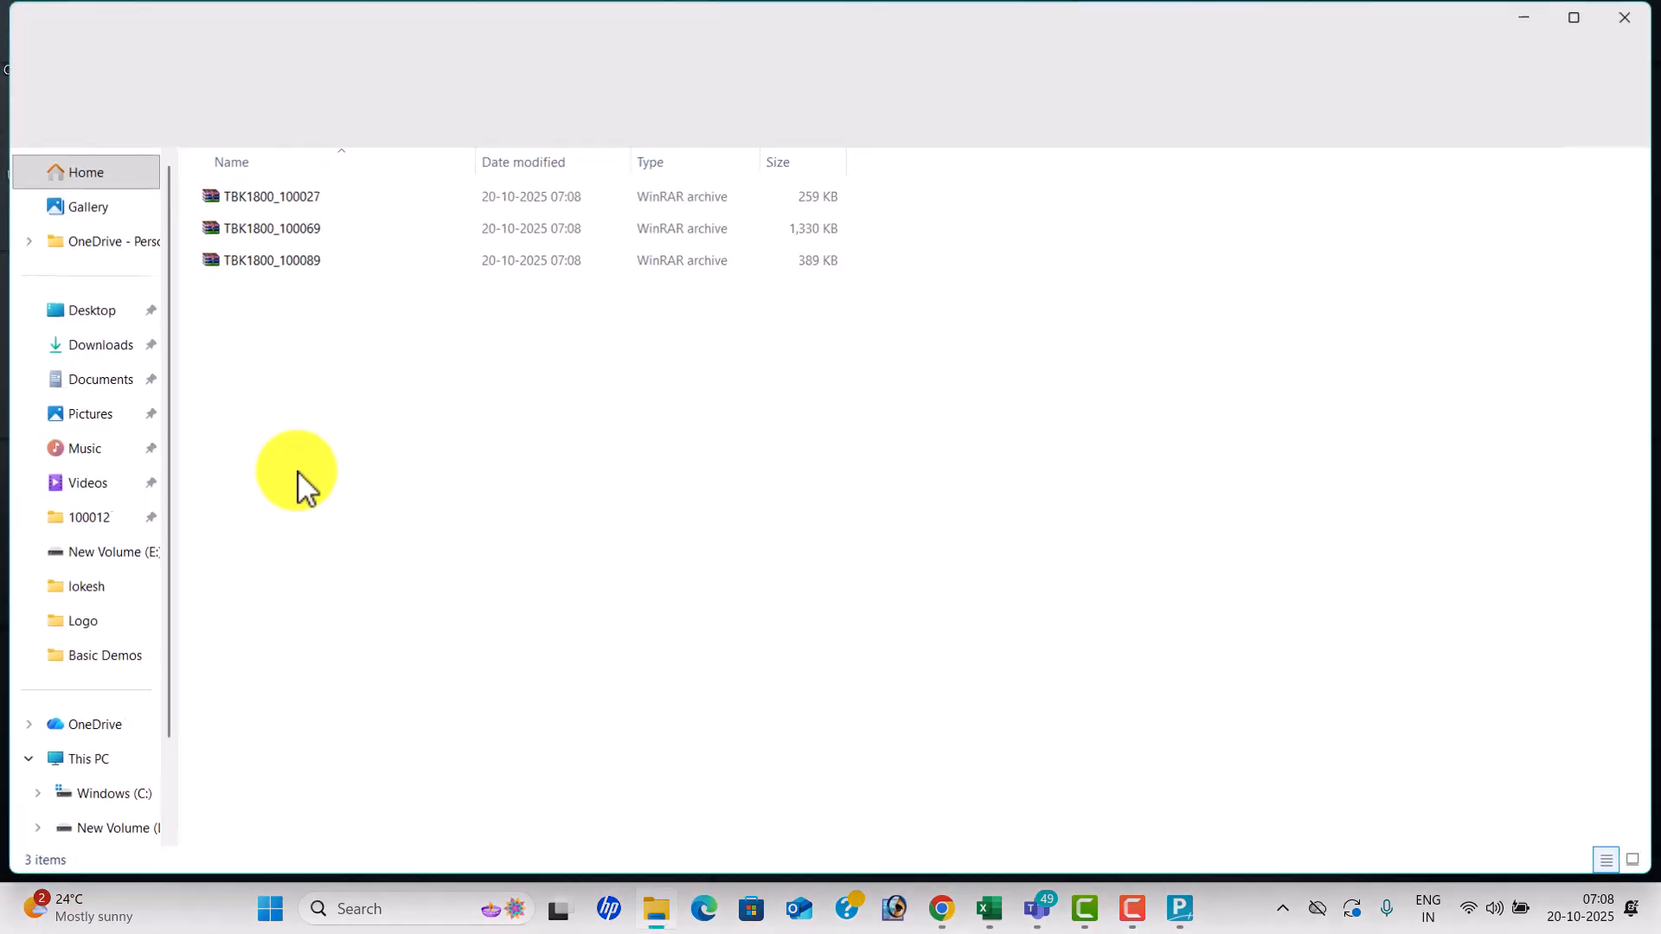
click(460, 199)
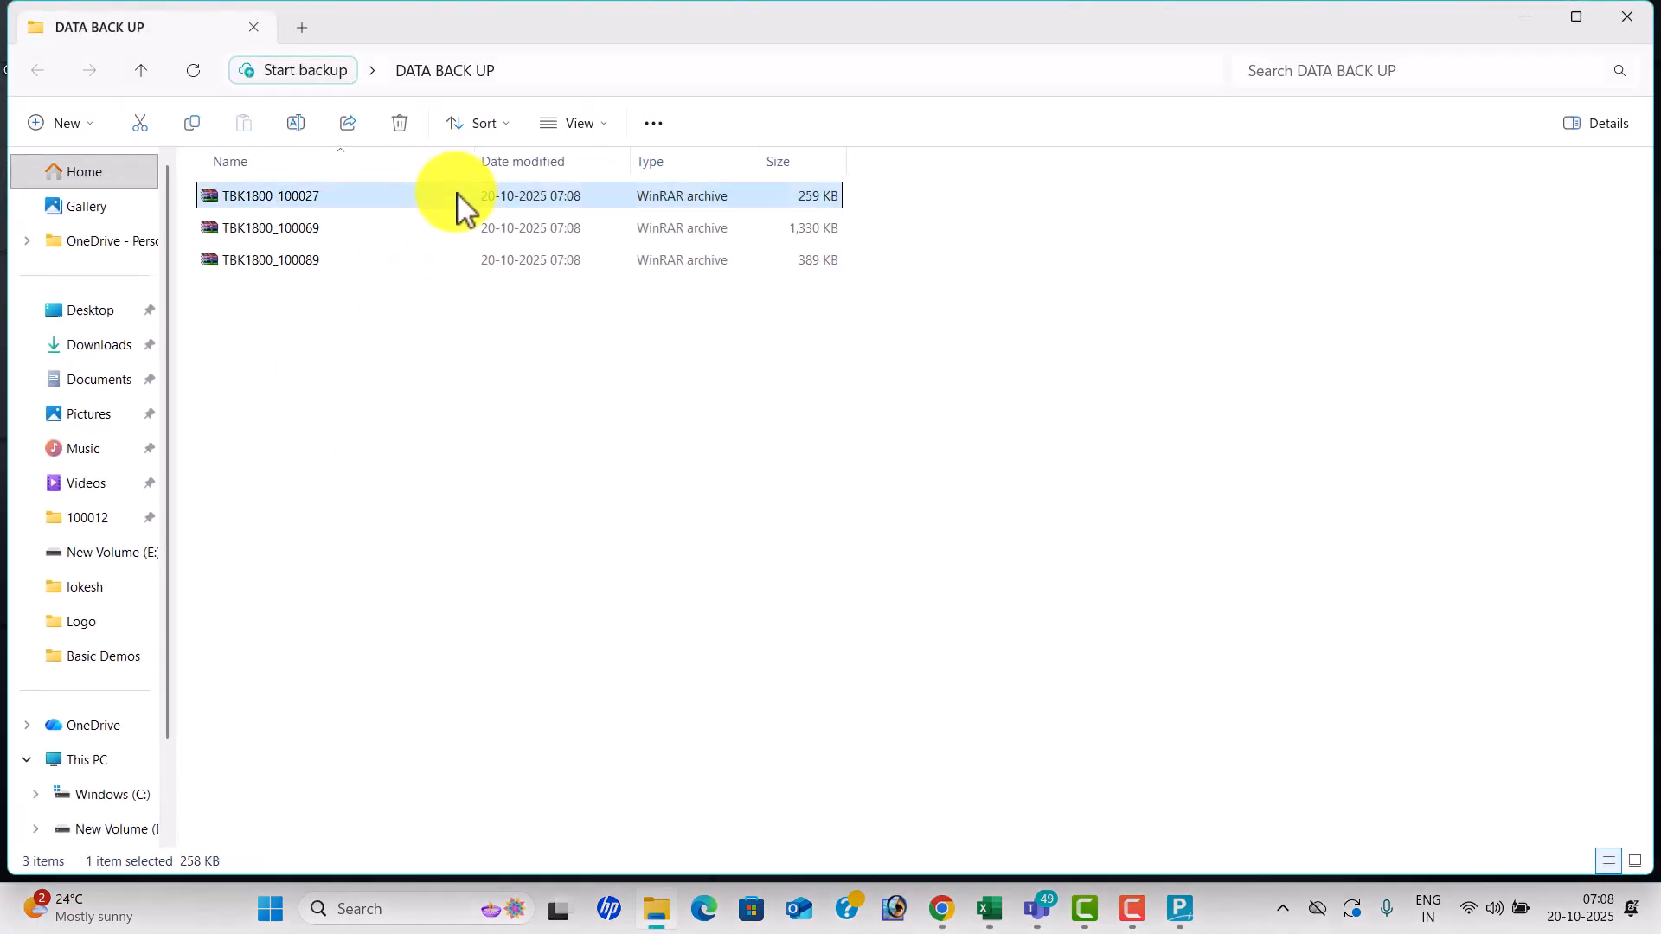
click(474, 230)
click(476, 261)
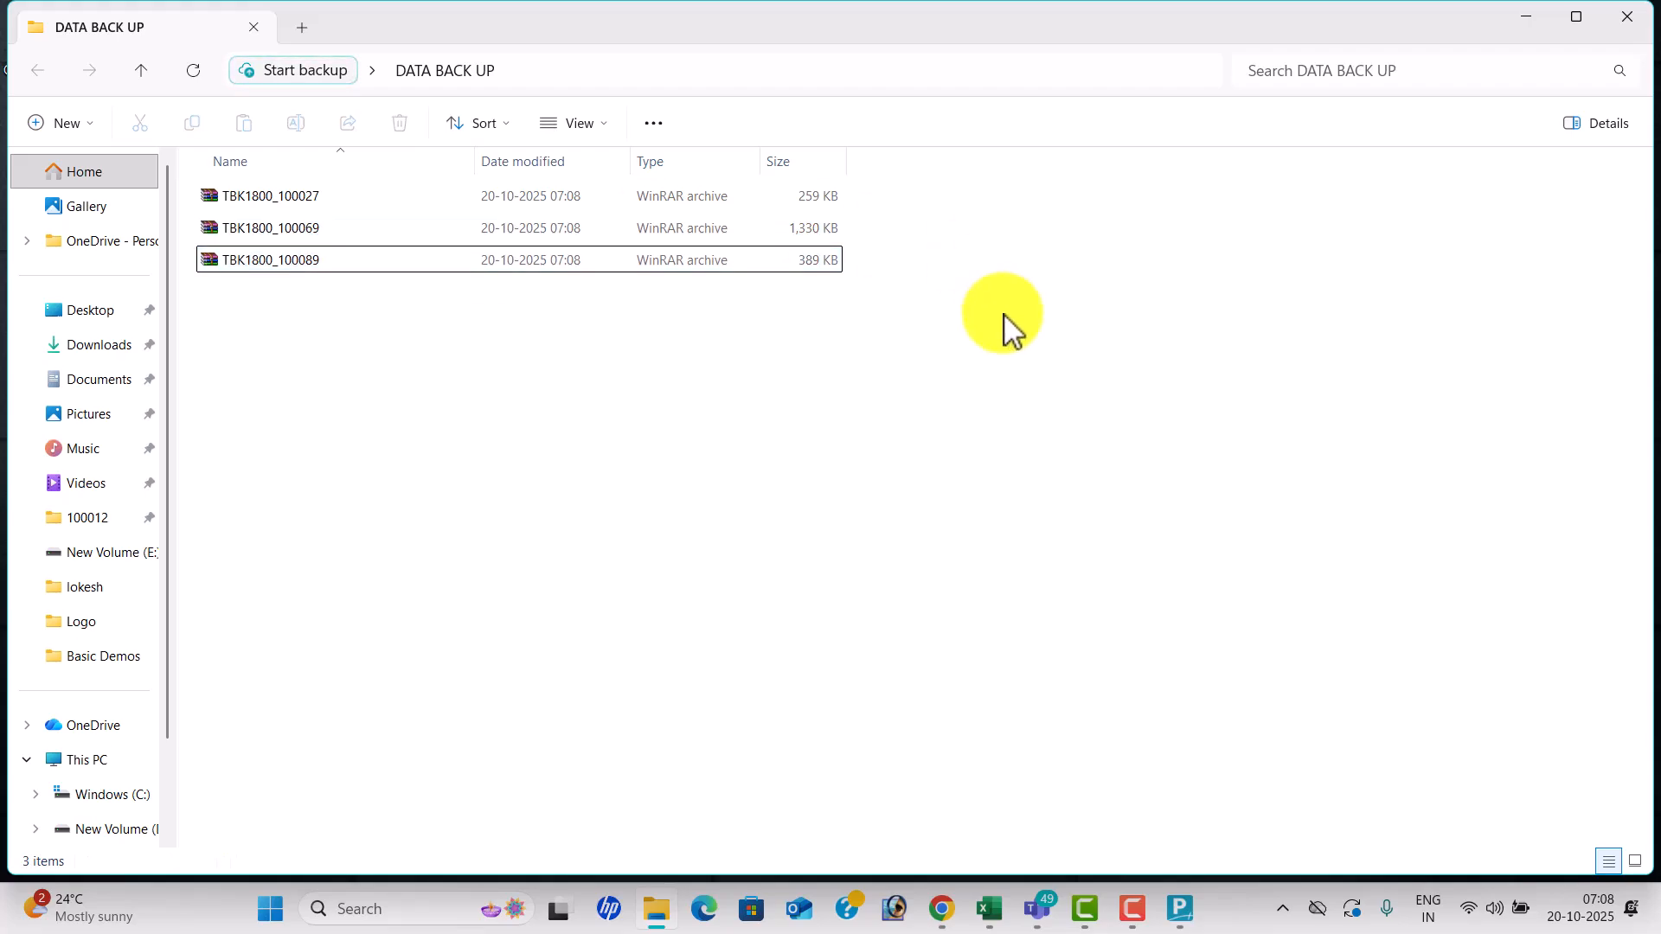
click(1642, 24)
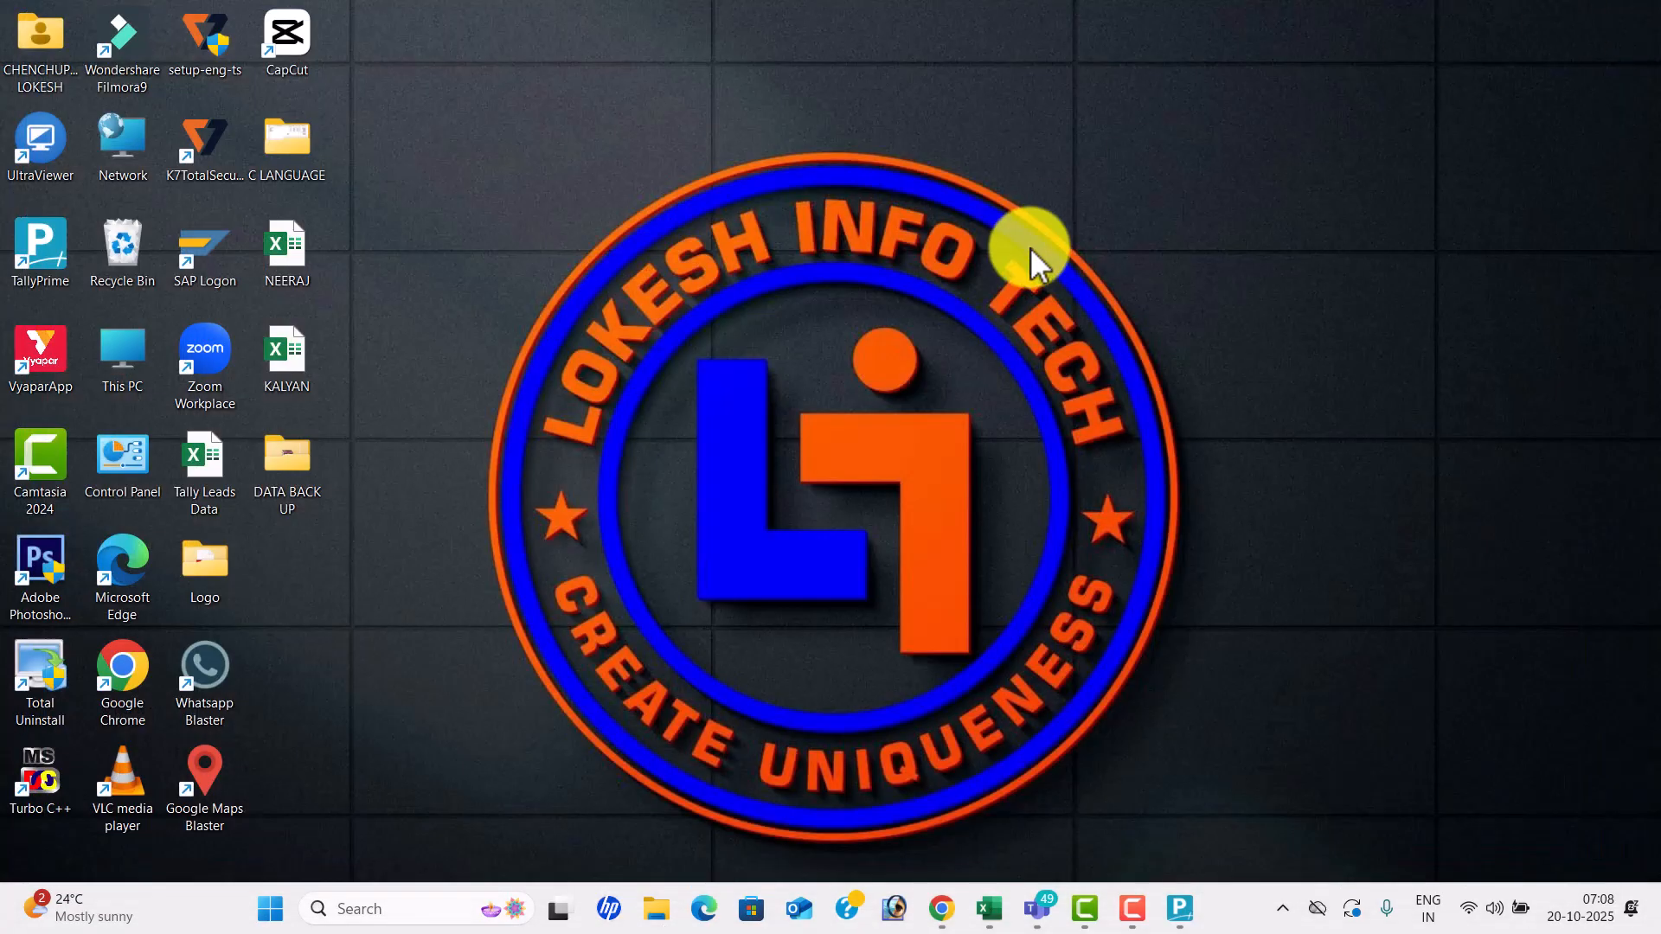
Switch back to TallyPrime and open the company ARJUN MOBILE STORE from the company list.
key(alt+Tab)
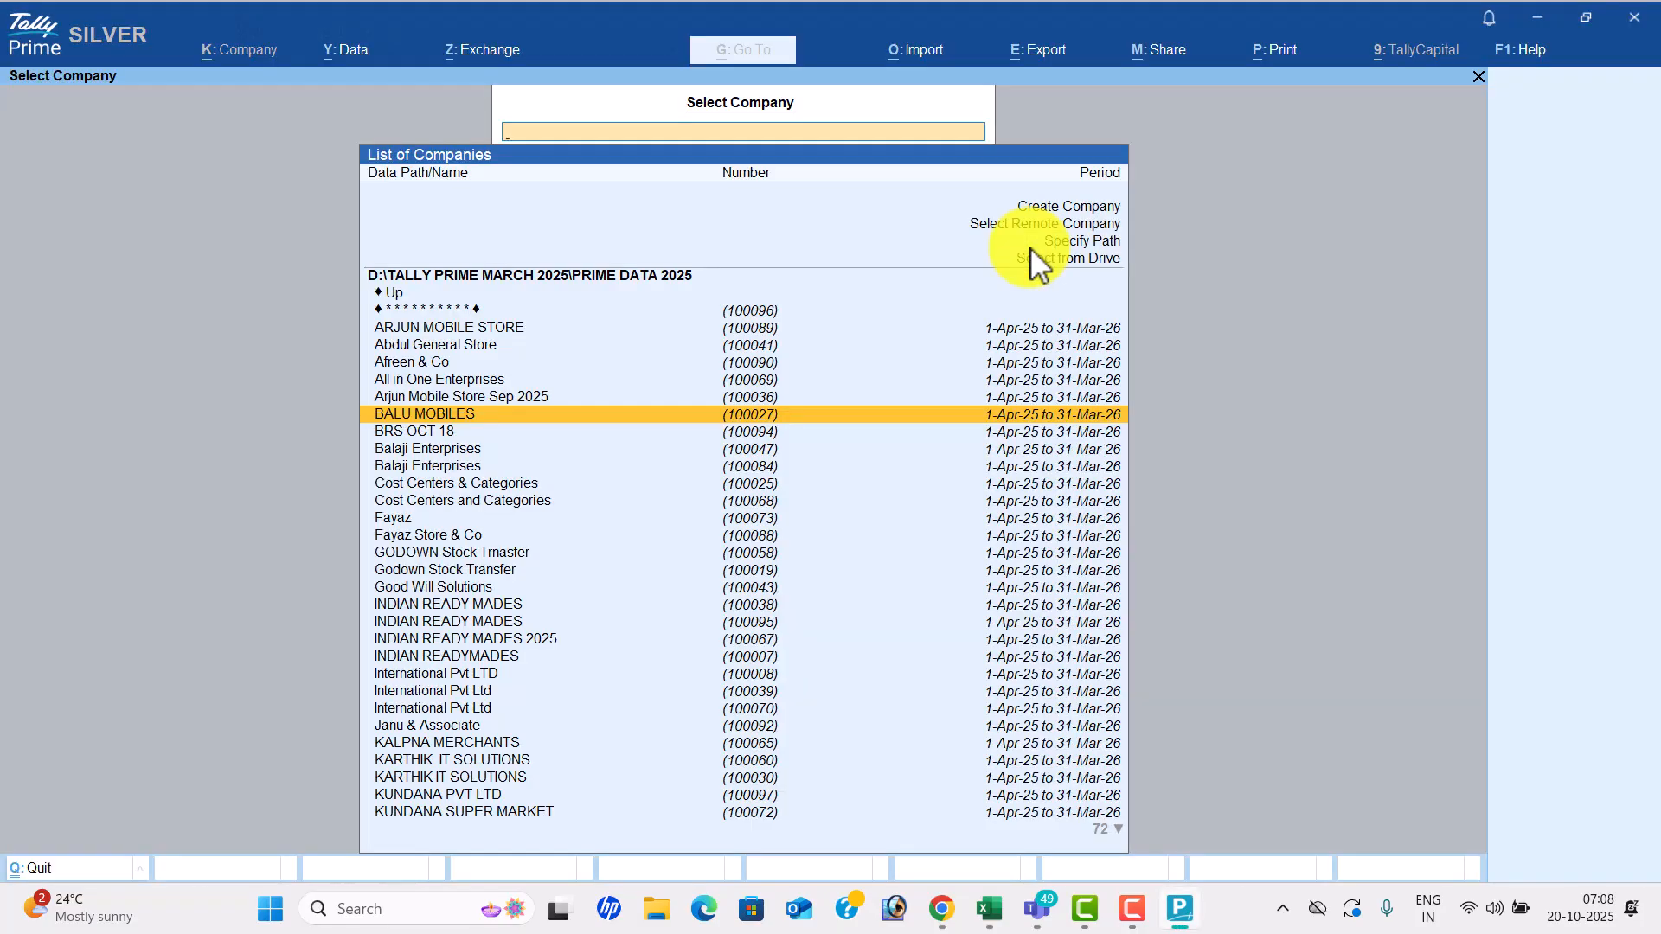
key(Up)
key(Up)
key(Up)
key(Up)
key(Up)
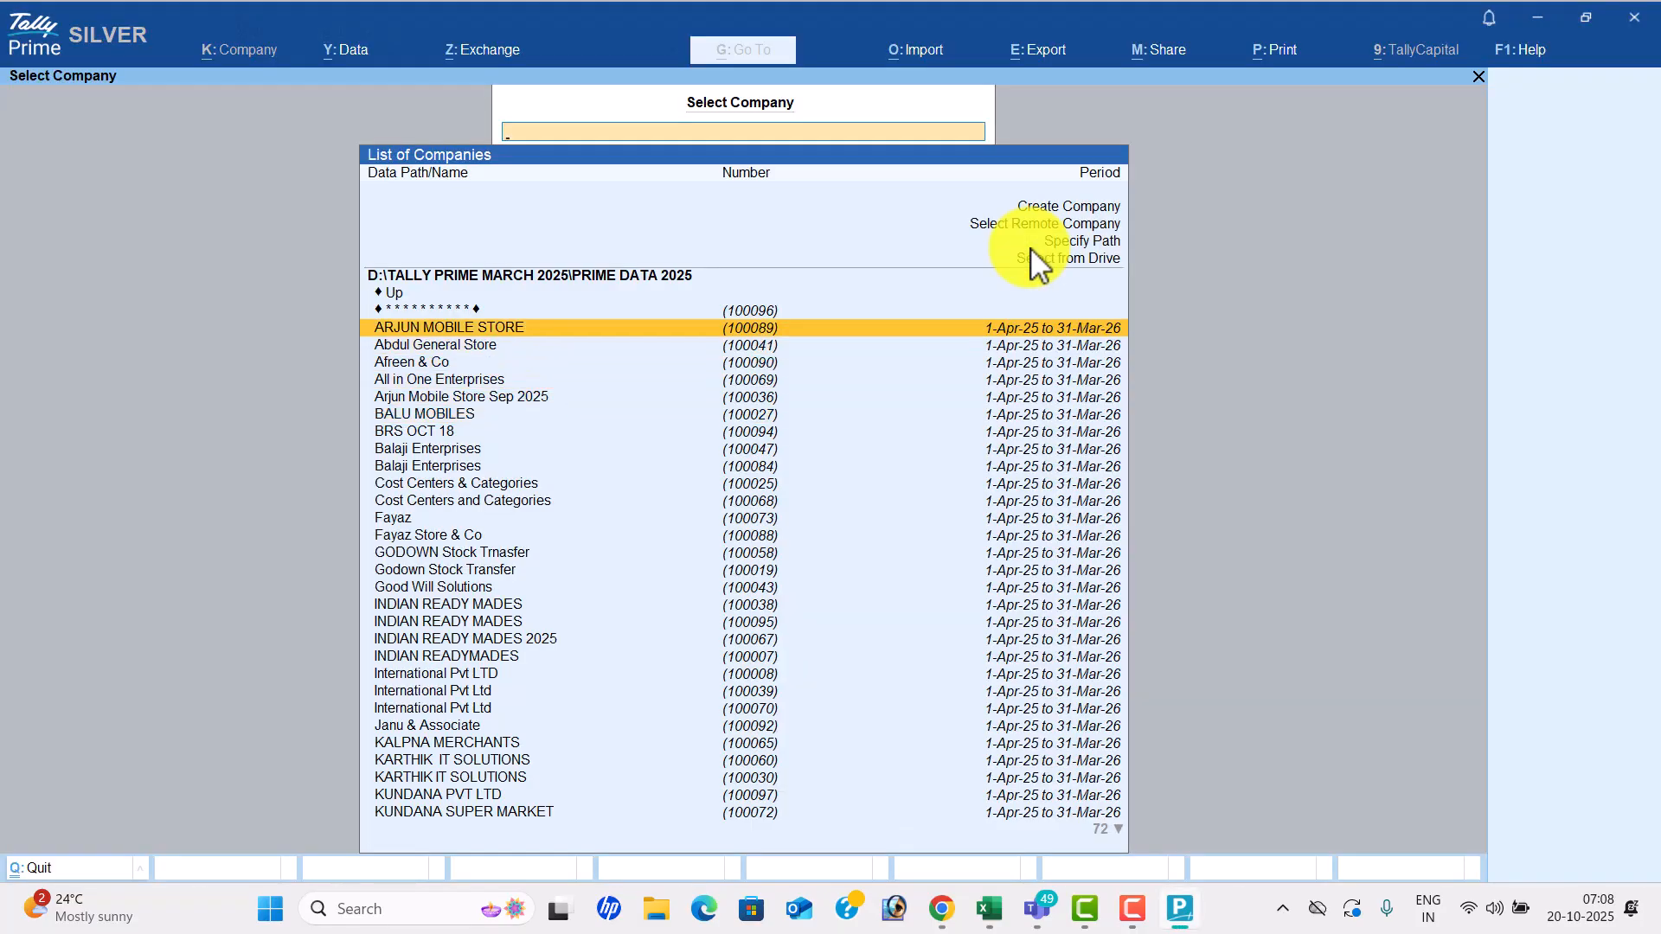
key(Return)
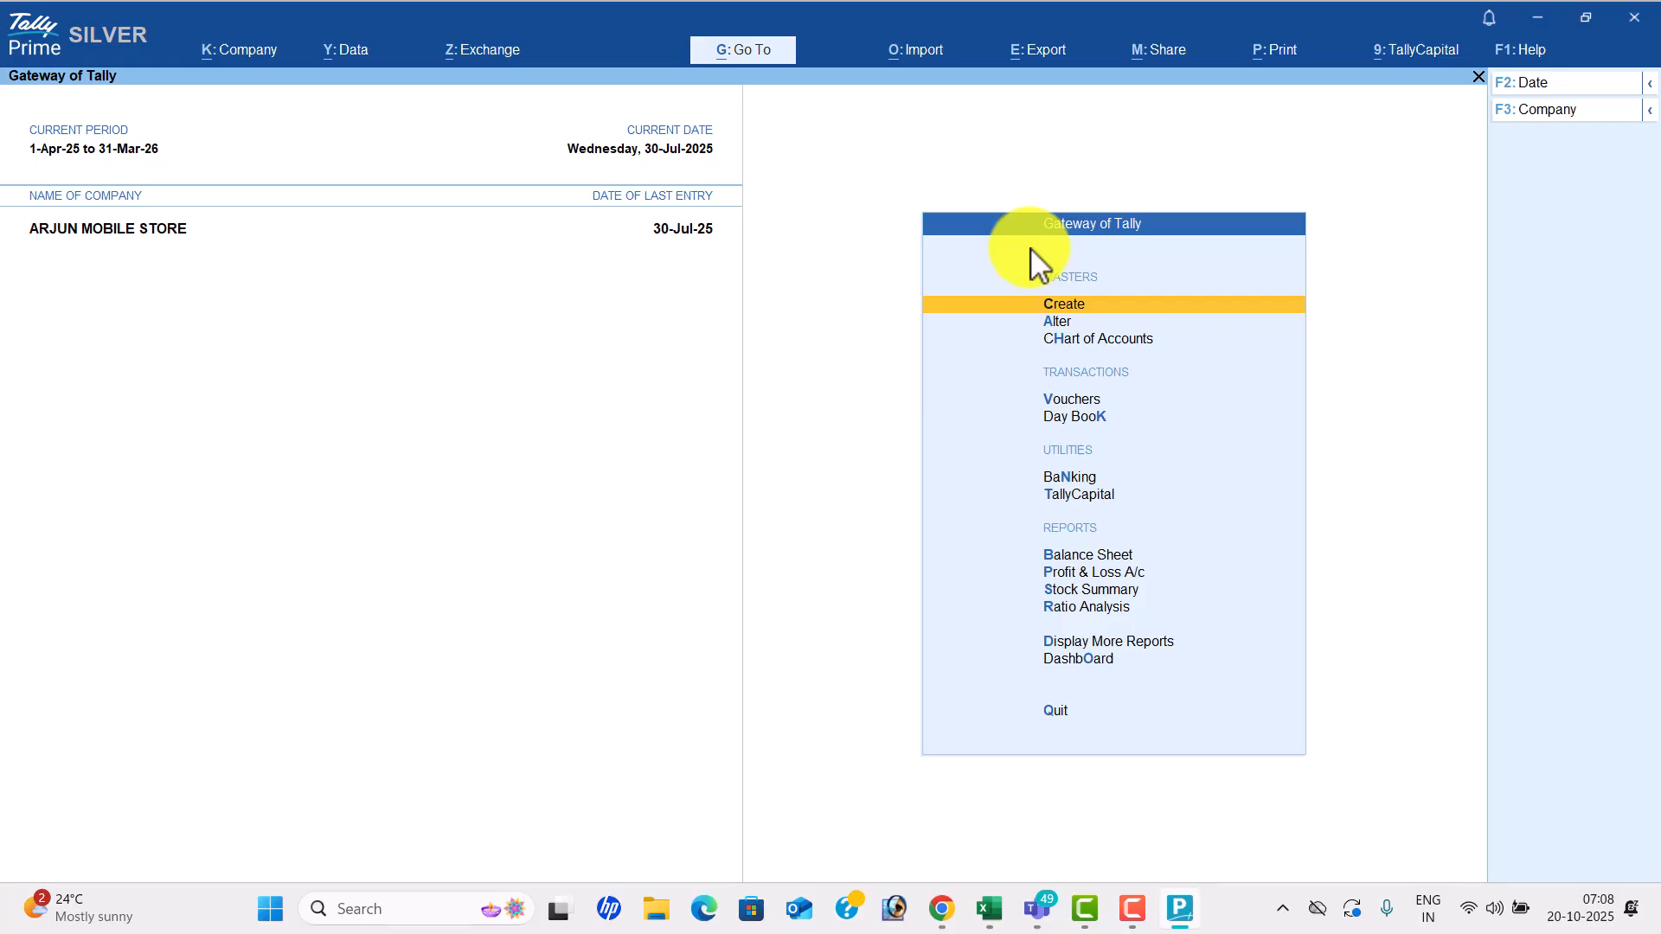
Delete the company ARJUN MOBILE STORE through company alteration, confirming both deletion prompts.
click(251, 53)
key(Return)
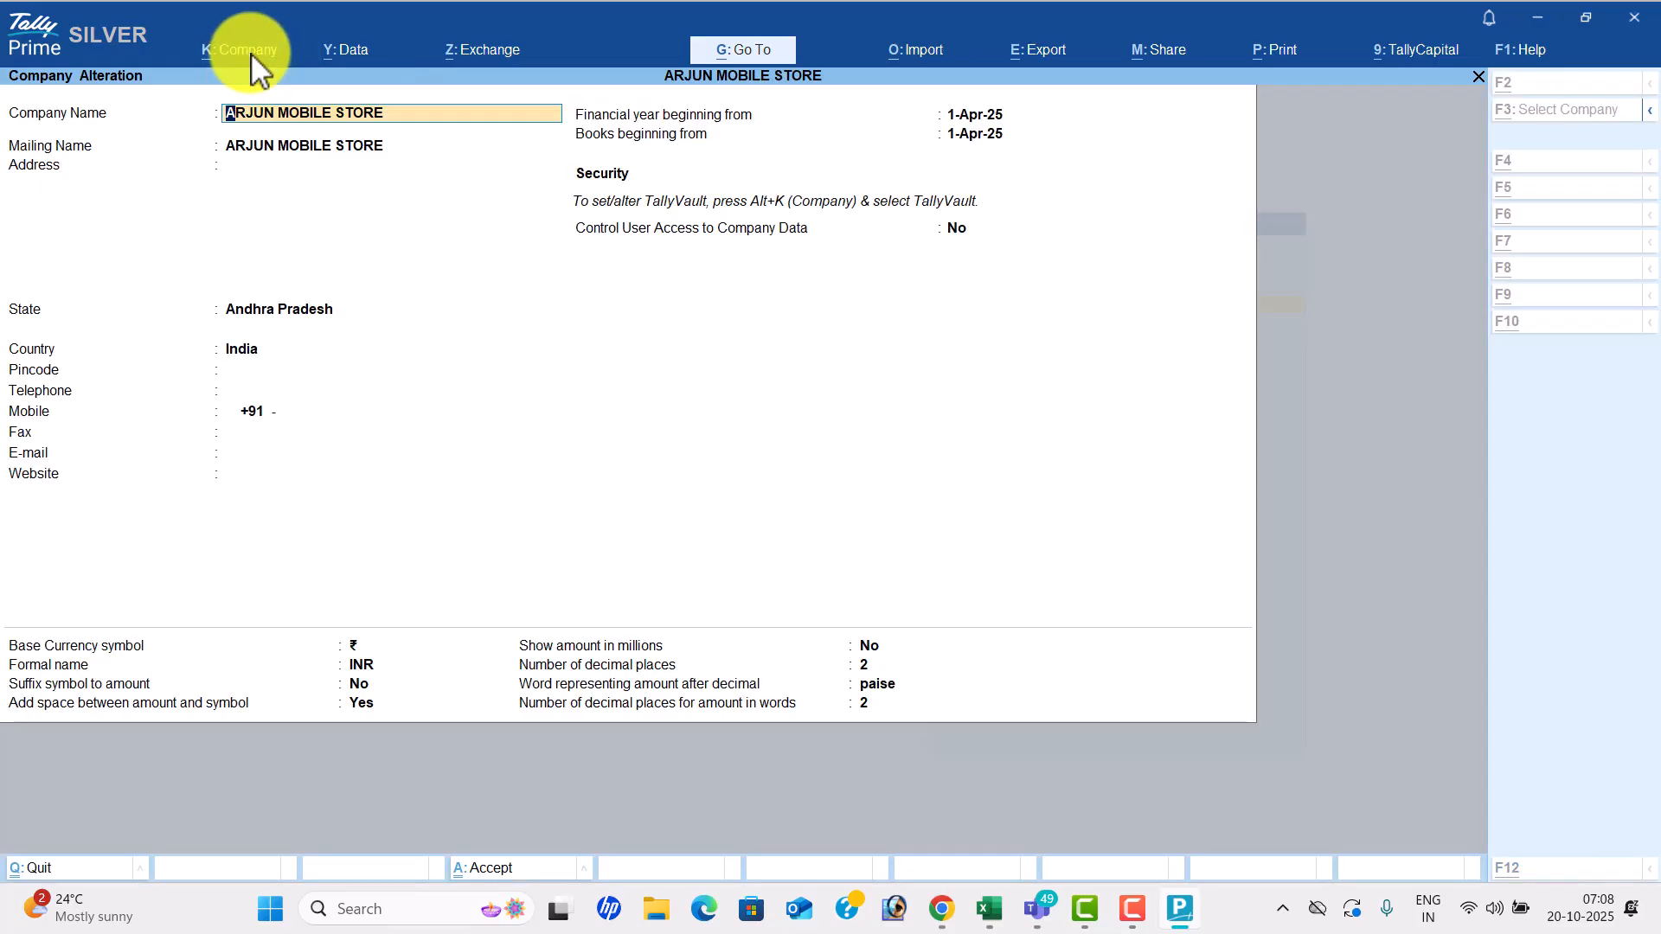
key(alt+d)
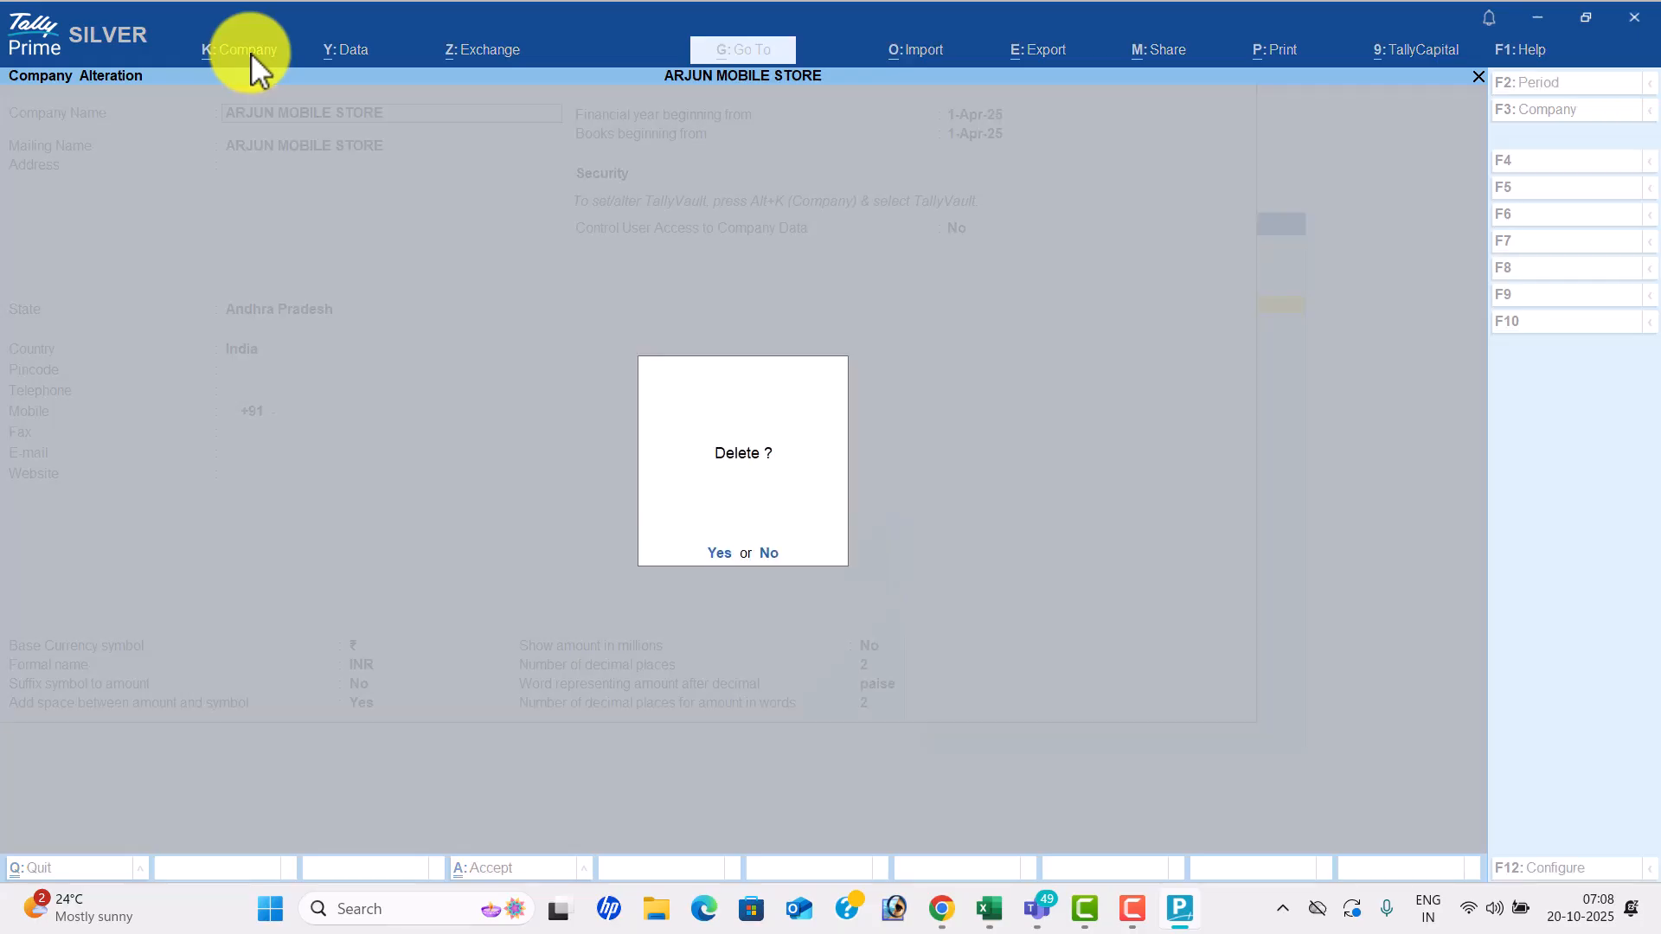
key(y)
key(y)
Open the company All in One Enterprises and delete it through company alteration.
key(Return)
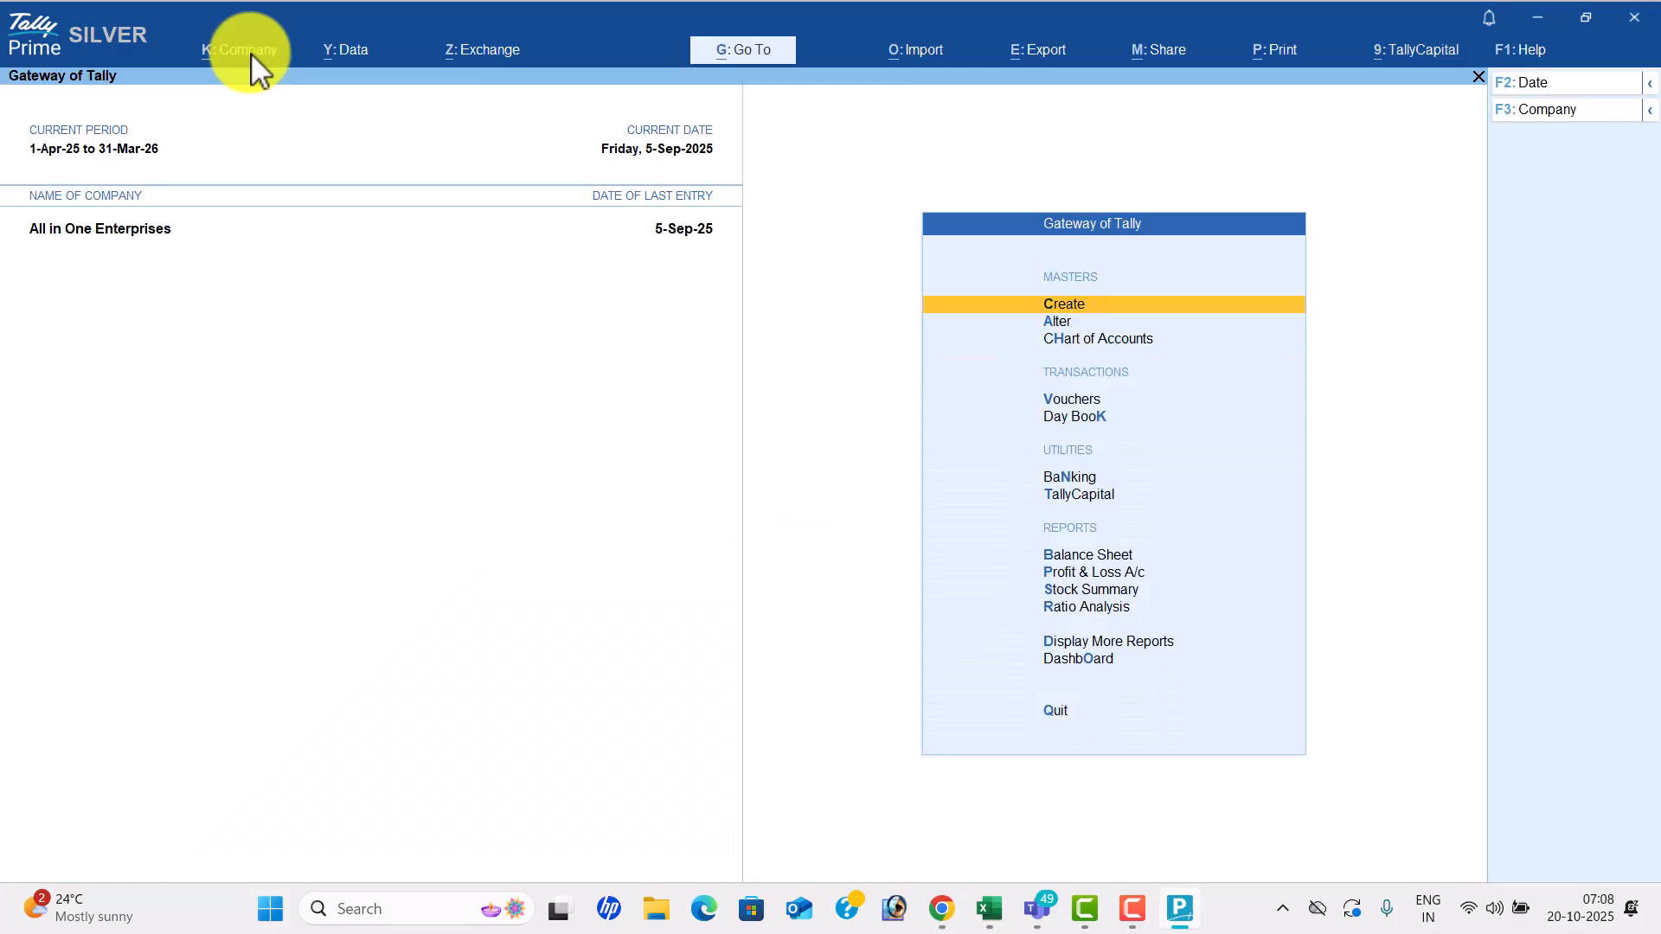
click(251, 54)
key(Down)
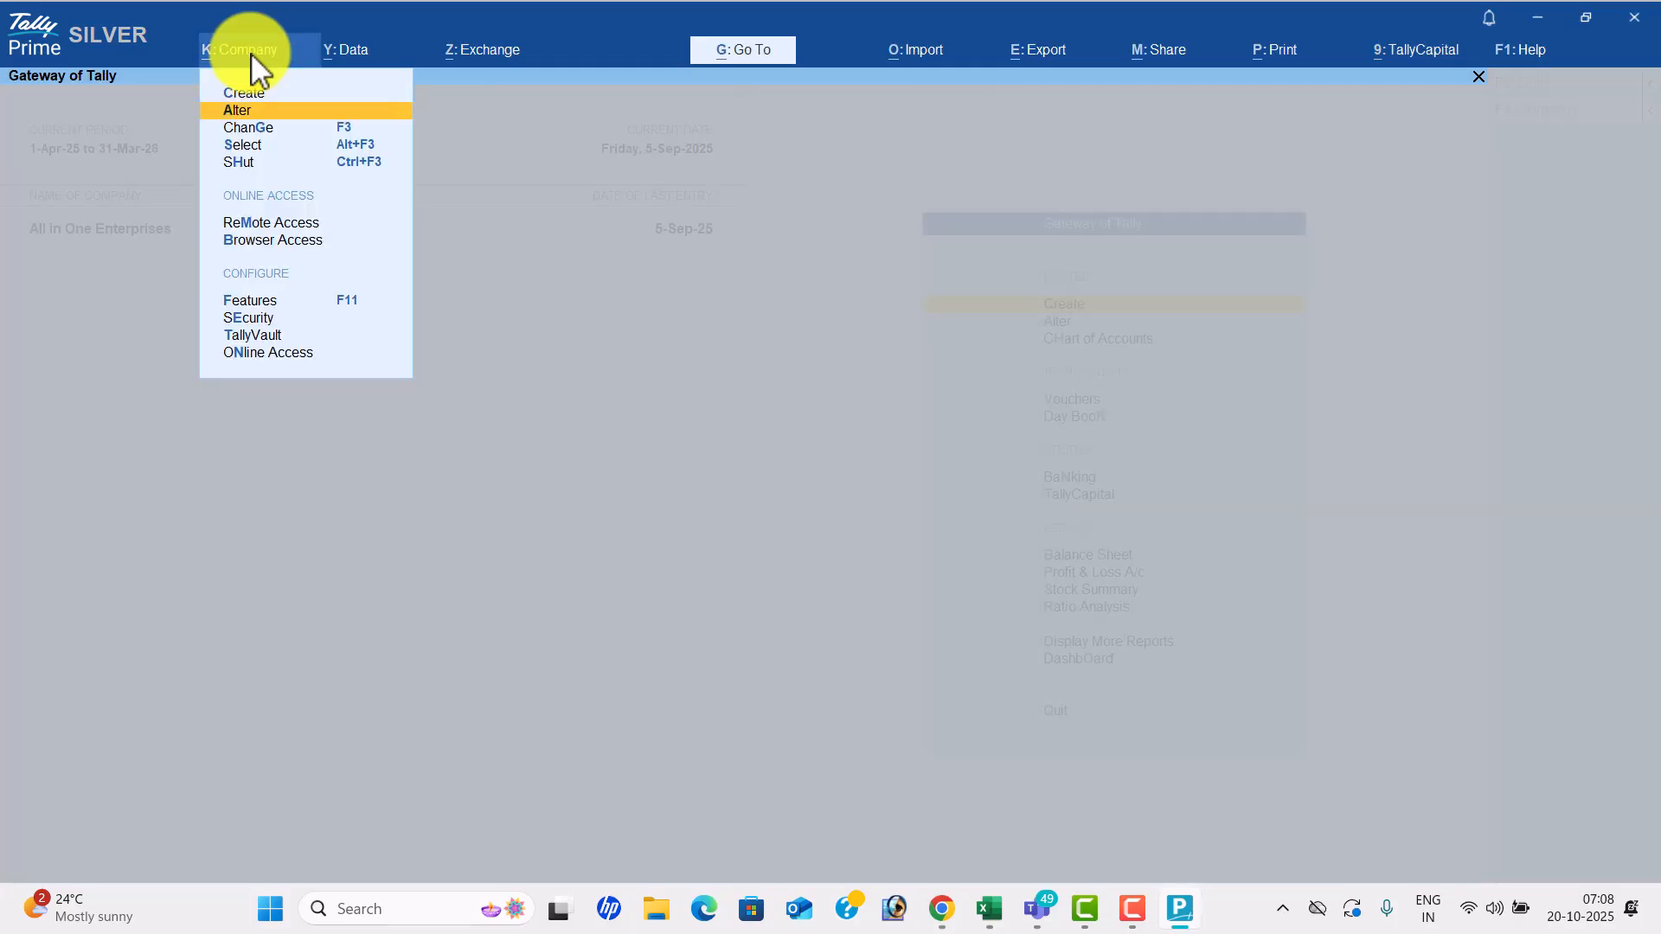
key(Return)
key(alt+d)
key(y)
key(y)
Open the company BALU MOBILES and delete it through company alteration.
key(Down)
key(Down)
key(Down)
key(Down)
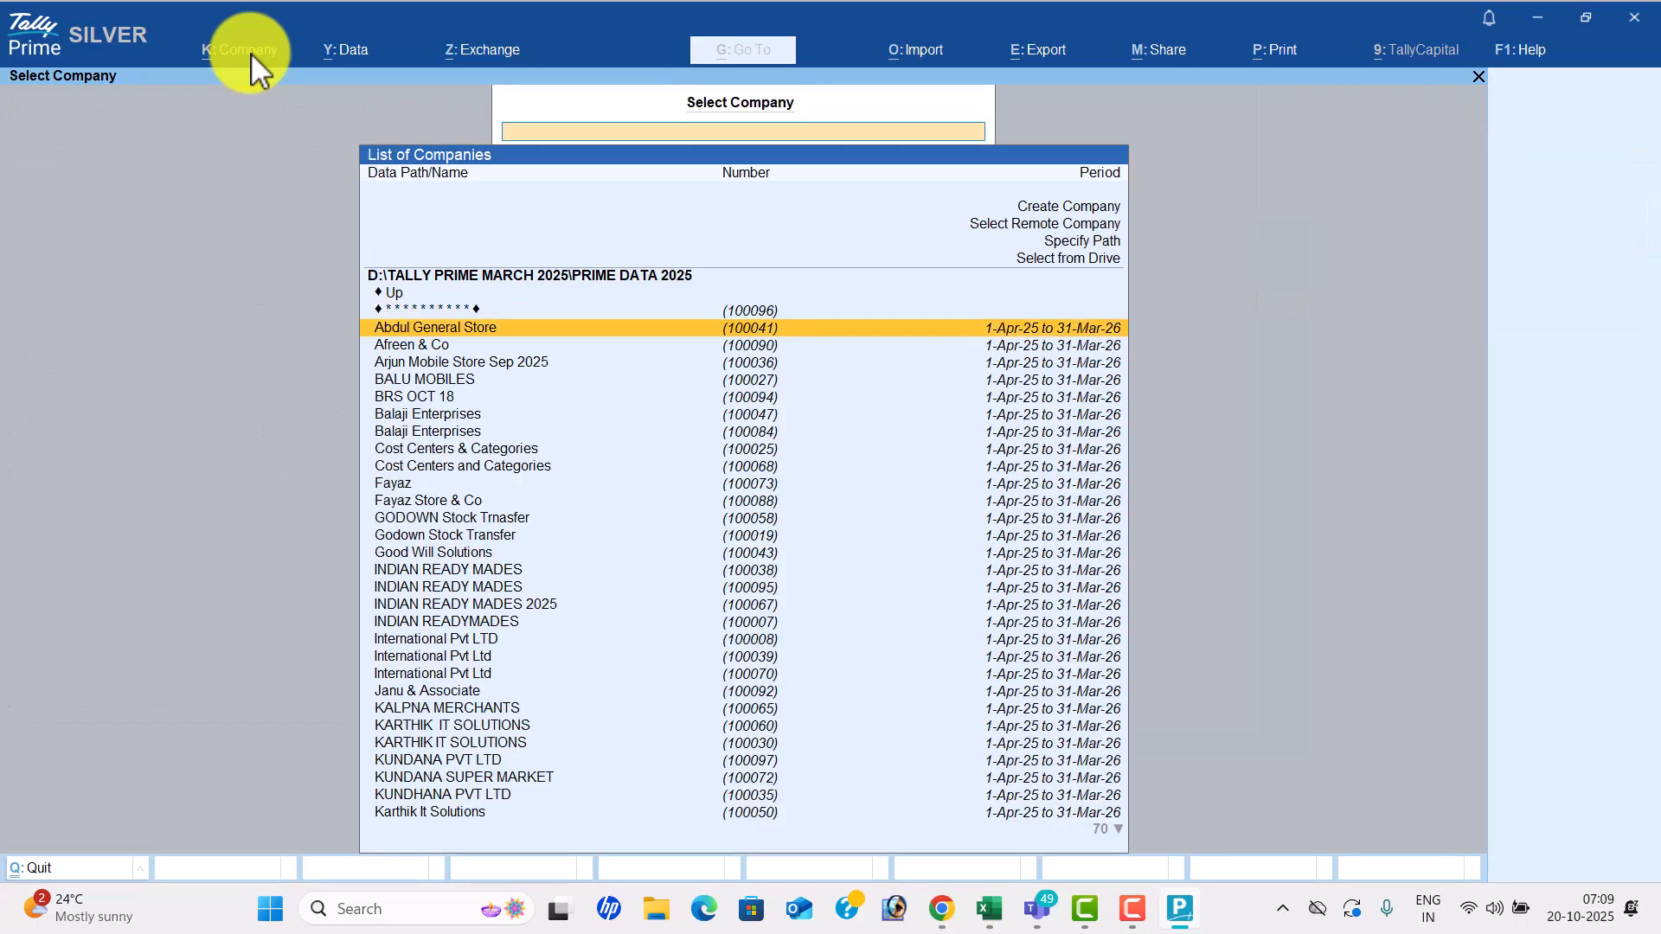
key(Return)
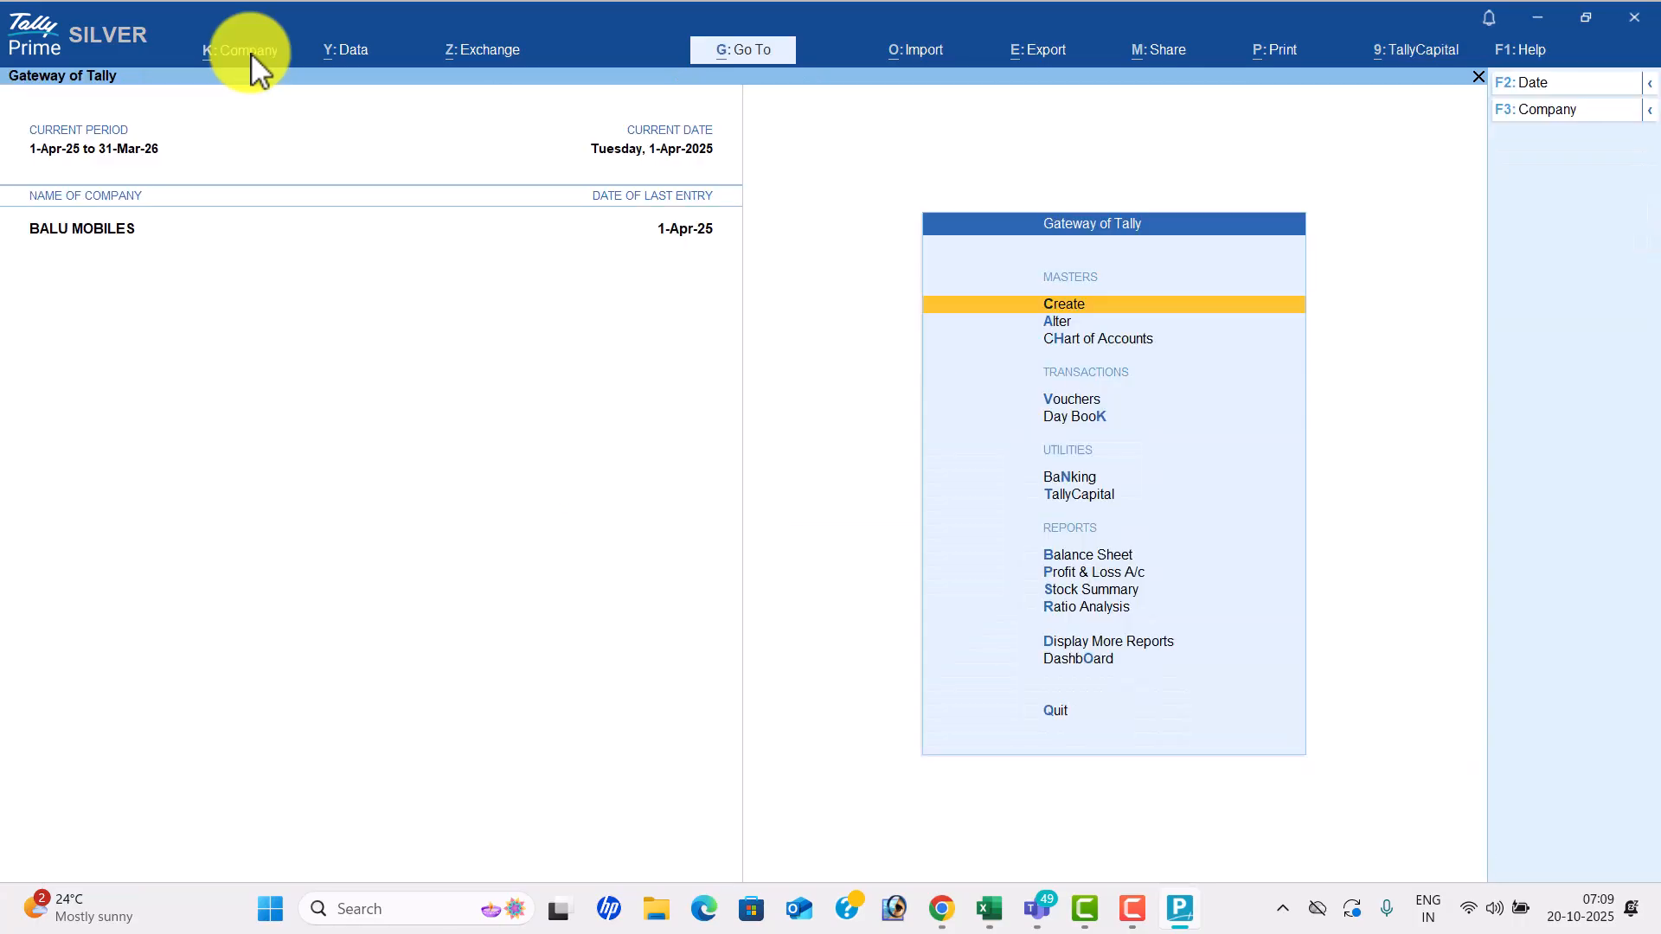
key(alt+k)
key(Return)
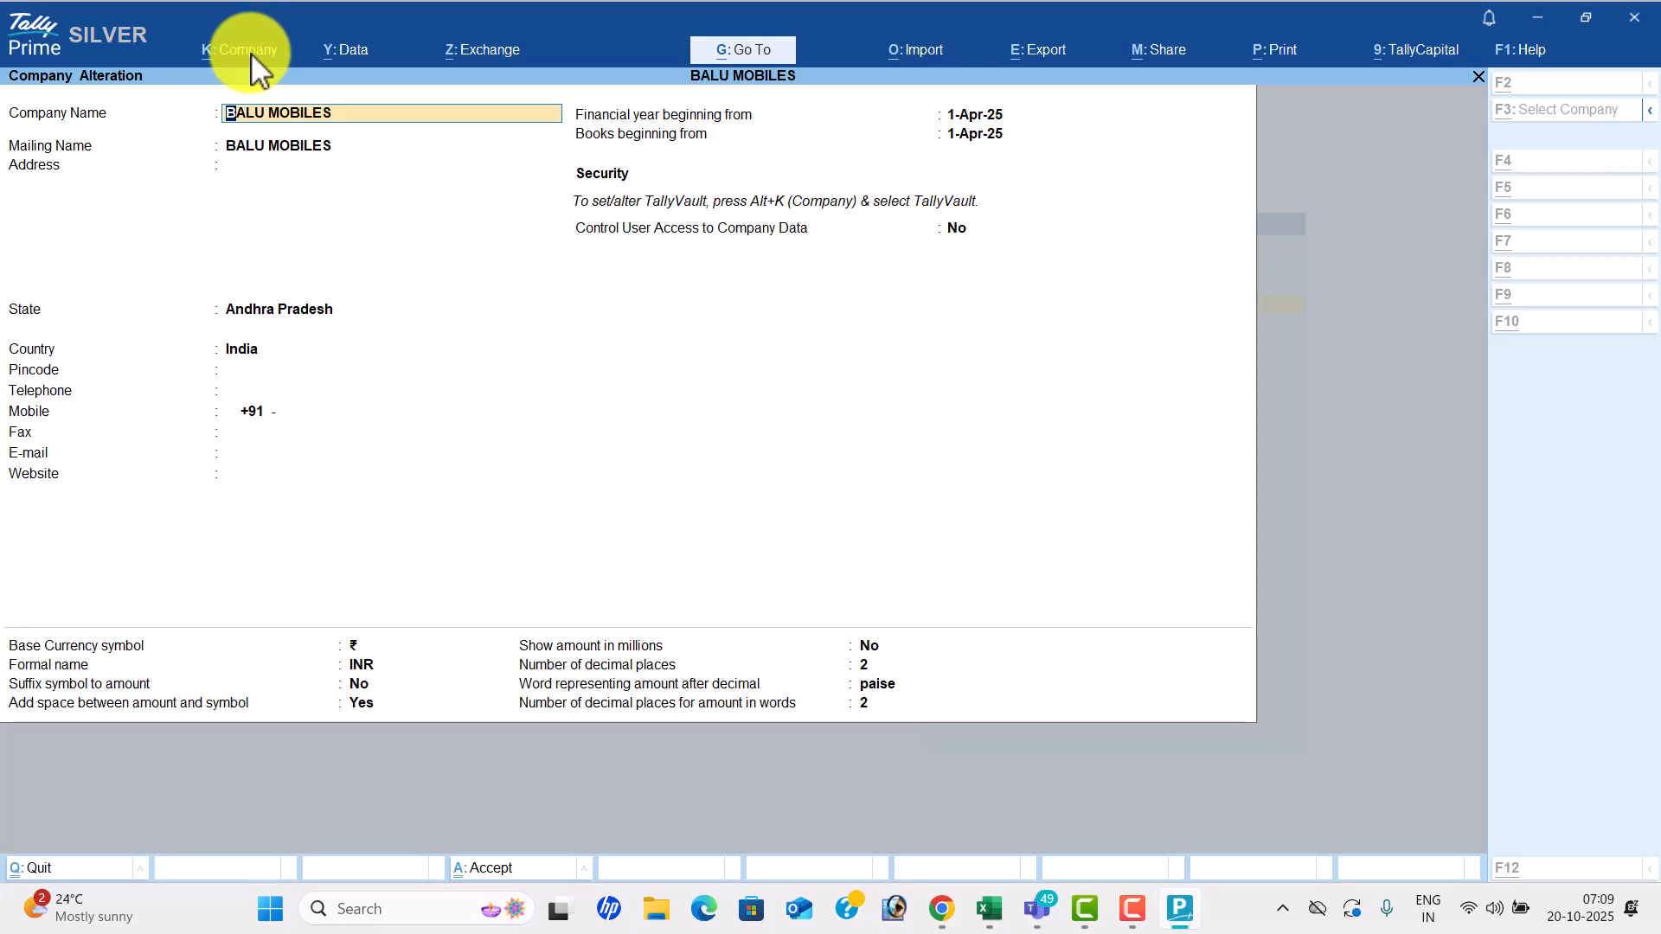
key(alt+d)
key(y)
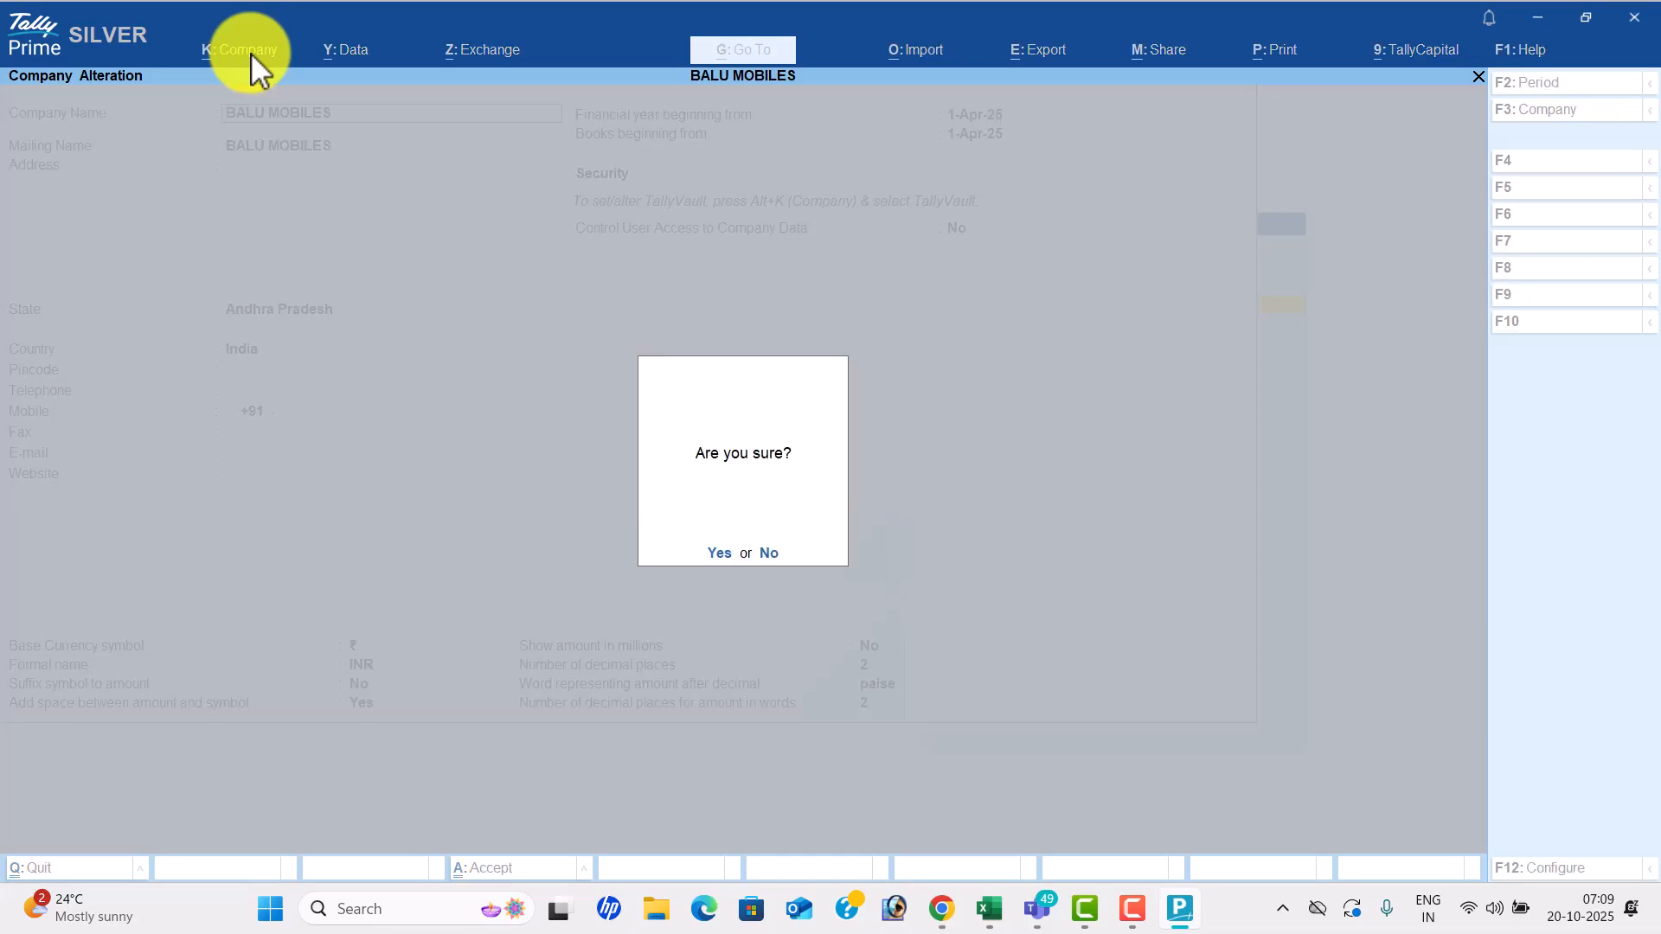
key(y)
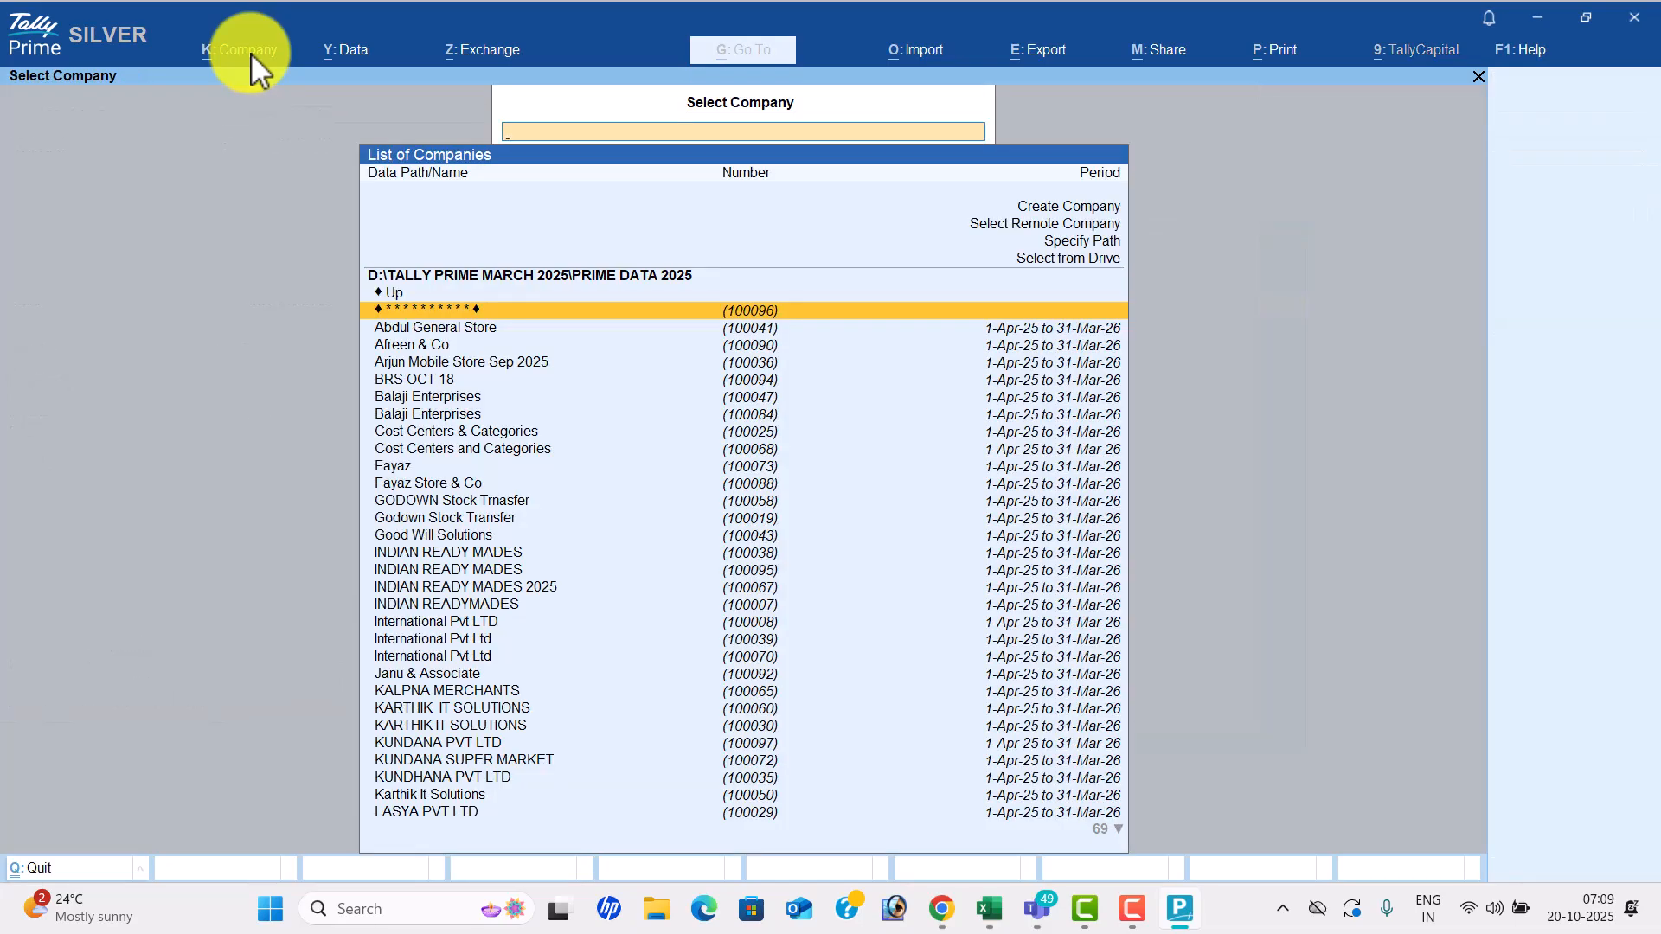
Quit TallyPrime and launch it again from the desktop.
key(Escape)
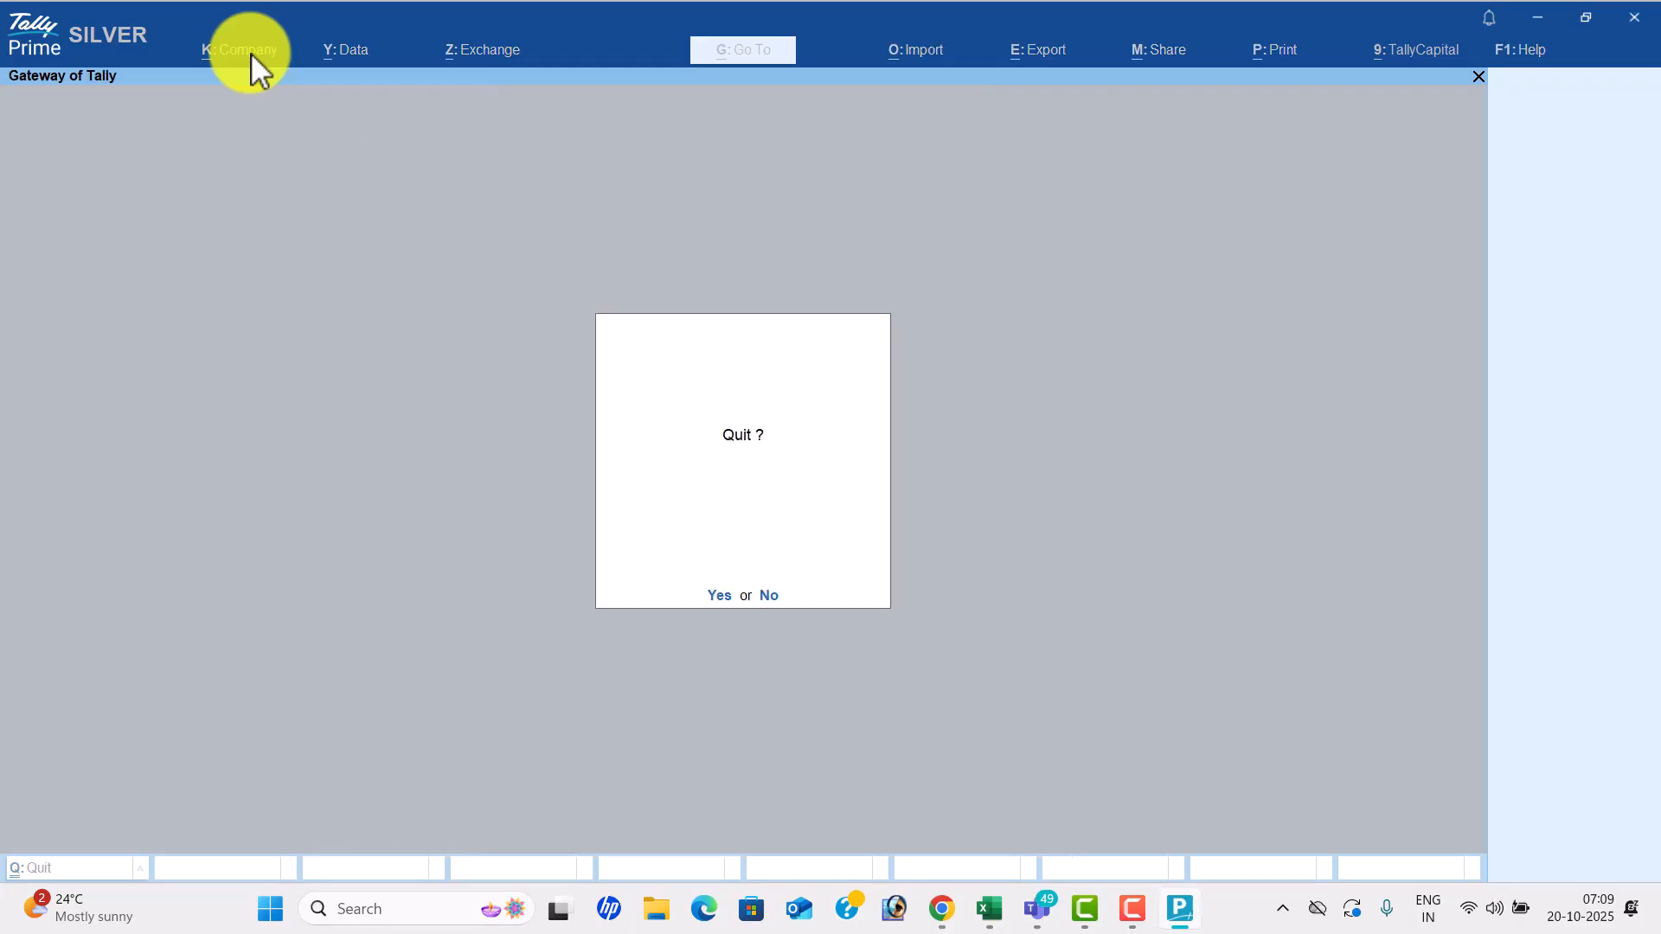
key(y)
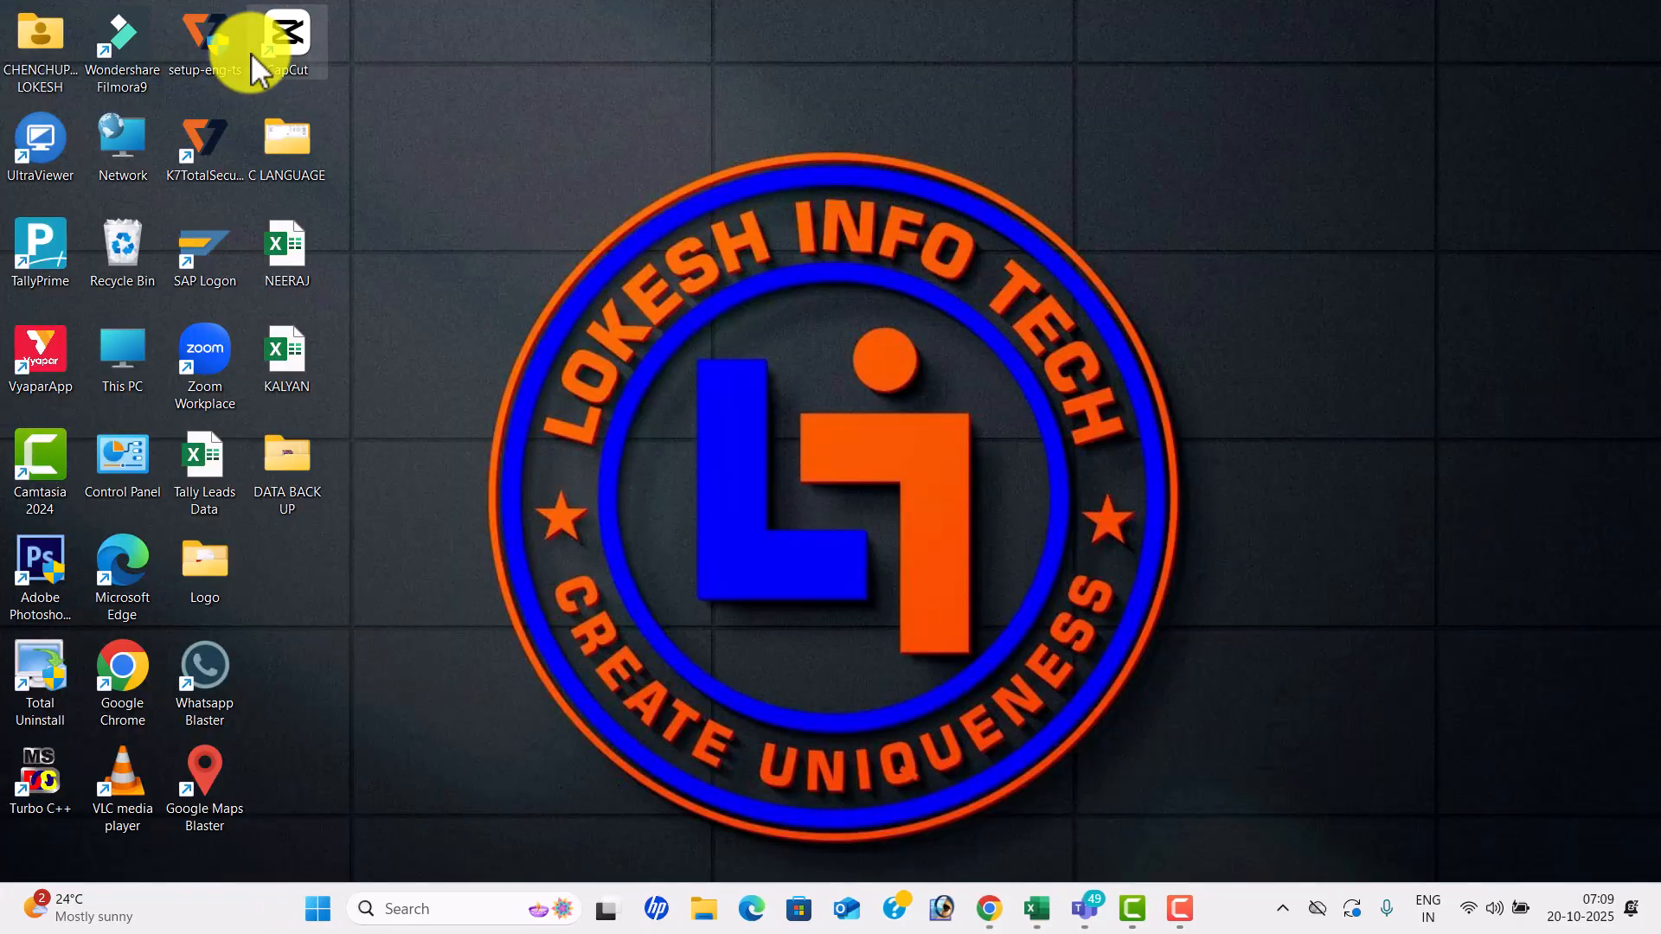
double_click(39, 251)
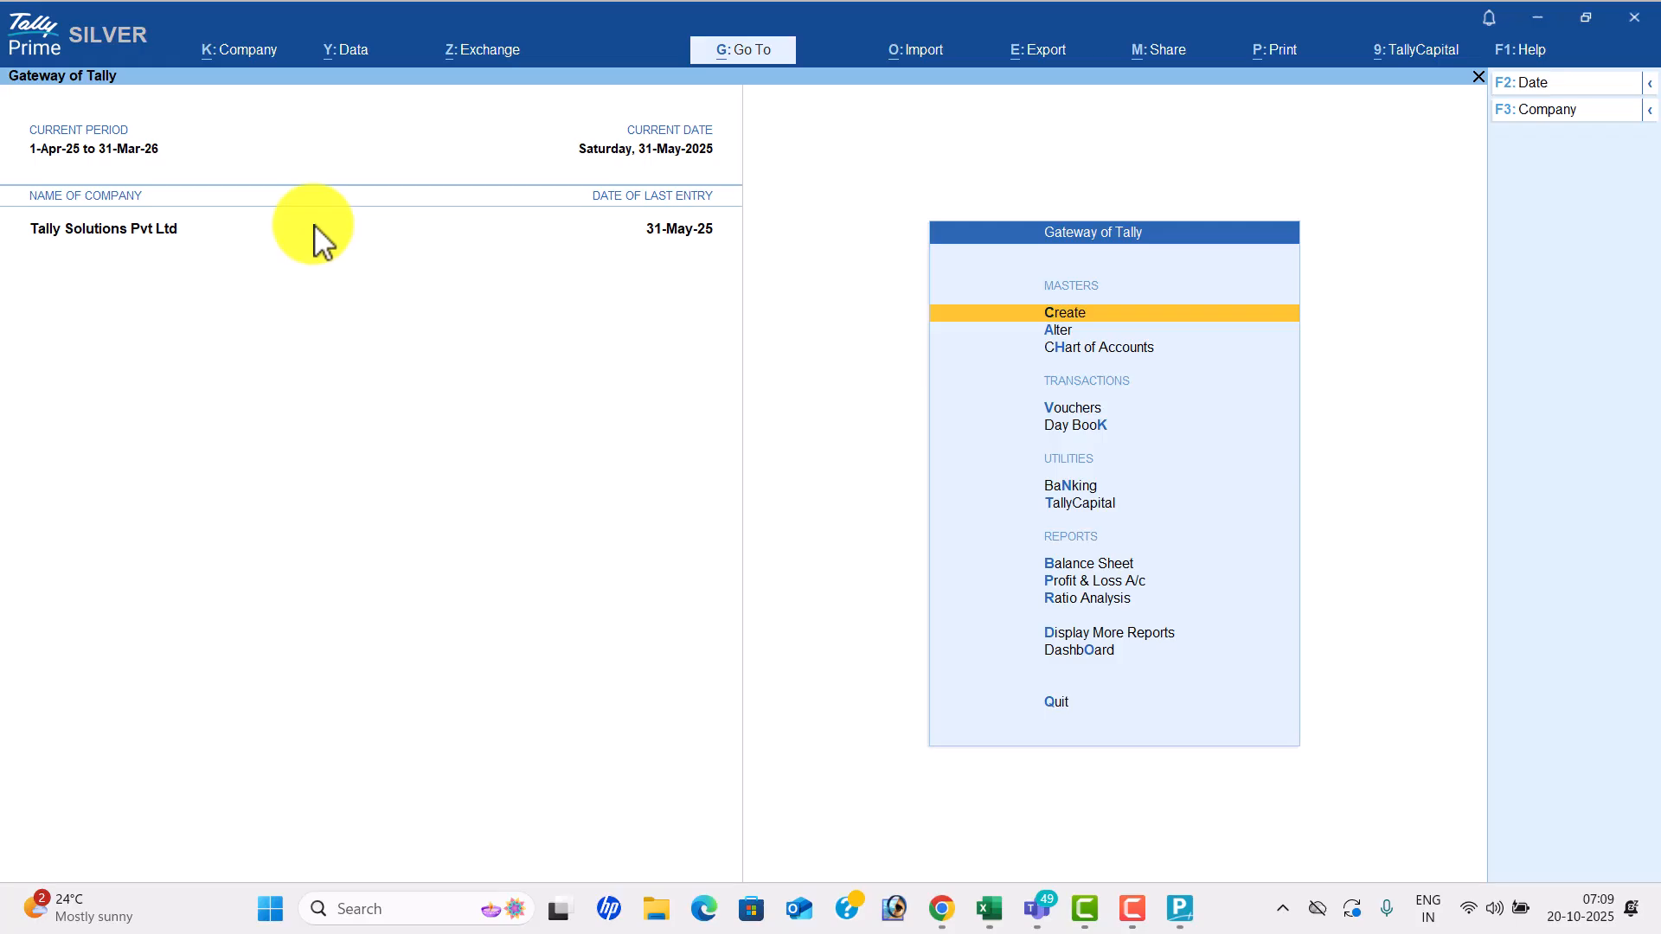
Shut Tally Solutions Pvt Ltd and bring up the company selection list for the PRIME DATA 2025 path.
click(1563, 117)
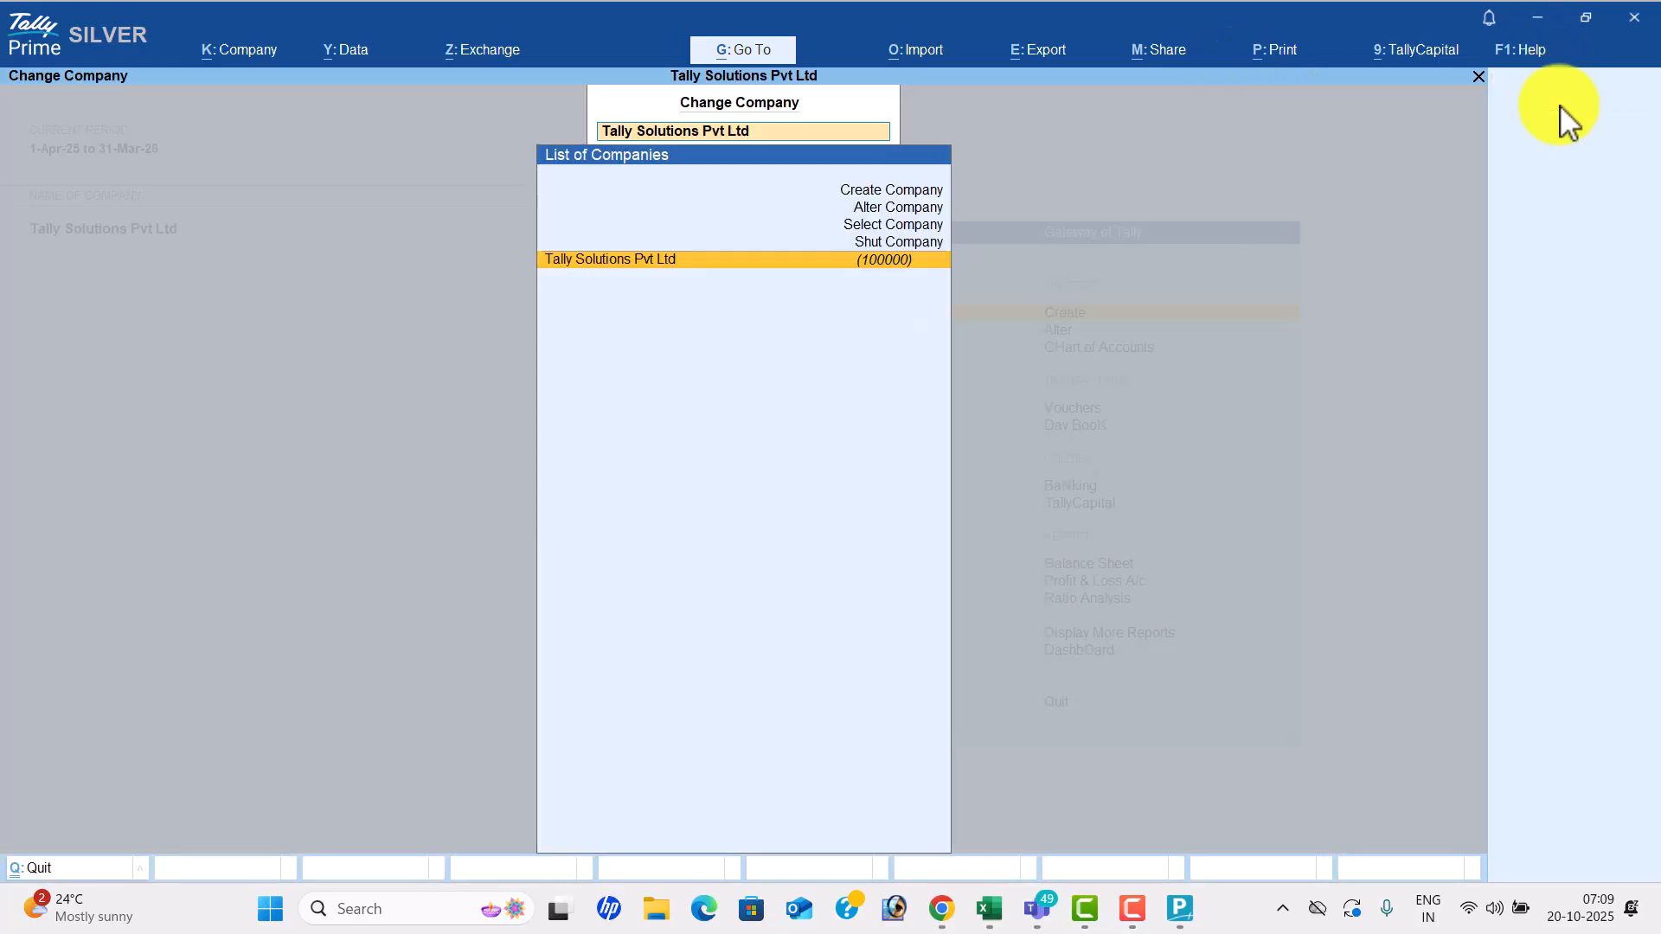
key(Up)
key(Return)
key(Return)
key(Return)
Look through the company list to check whether the three deleted companies are still listed.
key(Down)
key(Down)
key(Down)
key(Down)
key(Down)
key(Down)
key(Down)
key(Down)
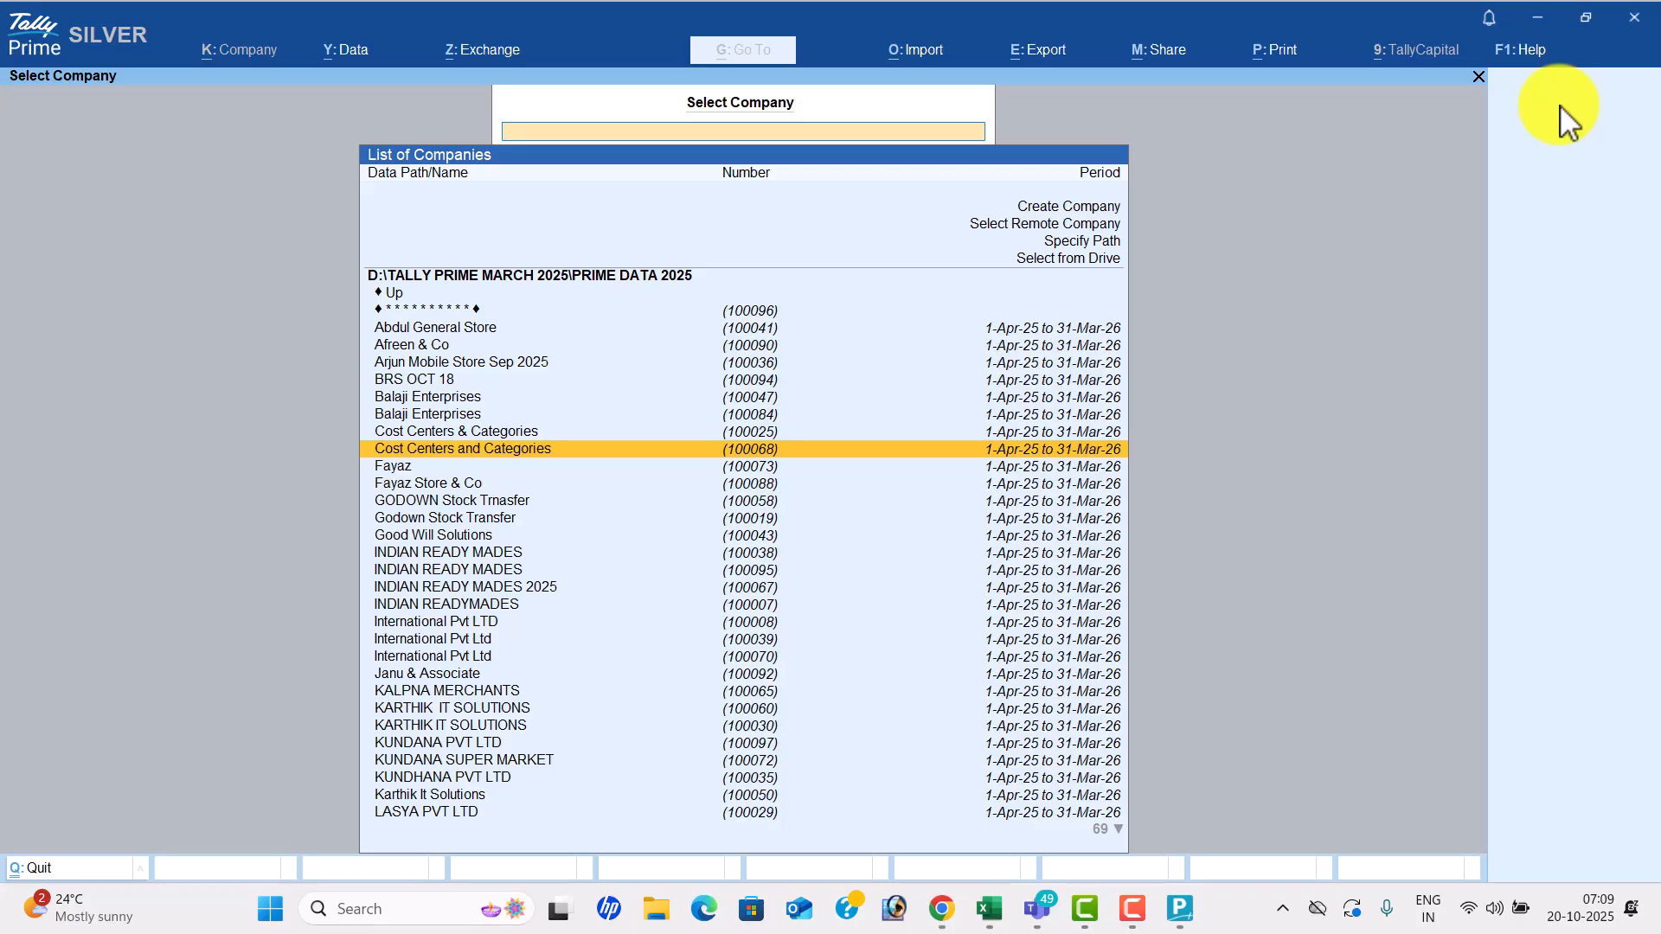
Open the company Abdul General Store from the company list.
key(Up)
key(Up)
key(Up)
key(Up)
key(Up)
key(Up)
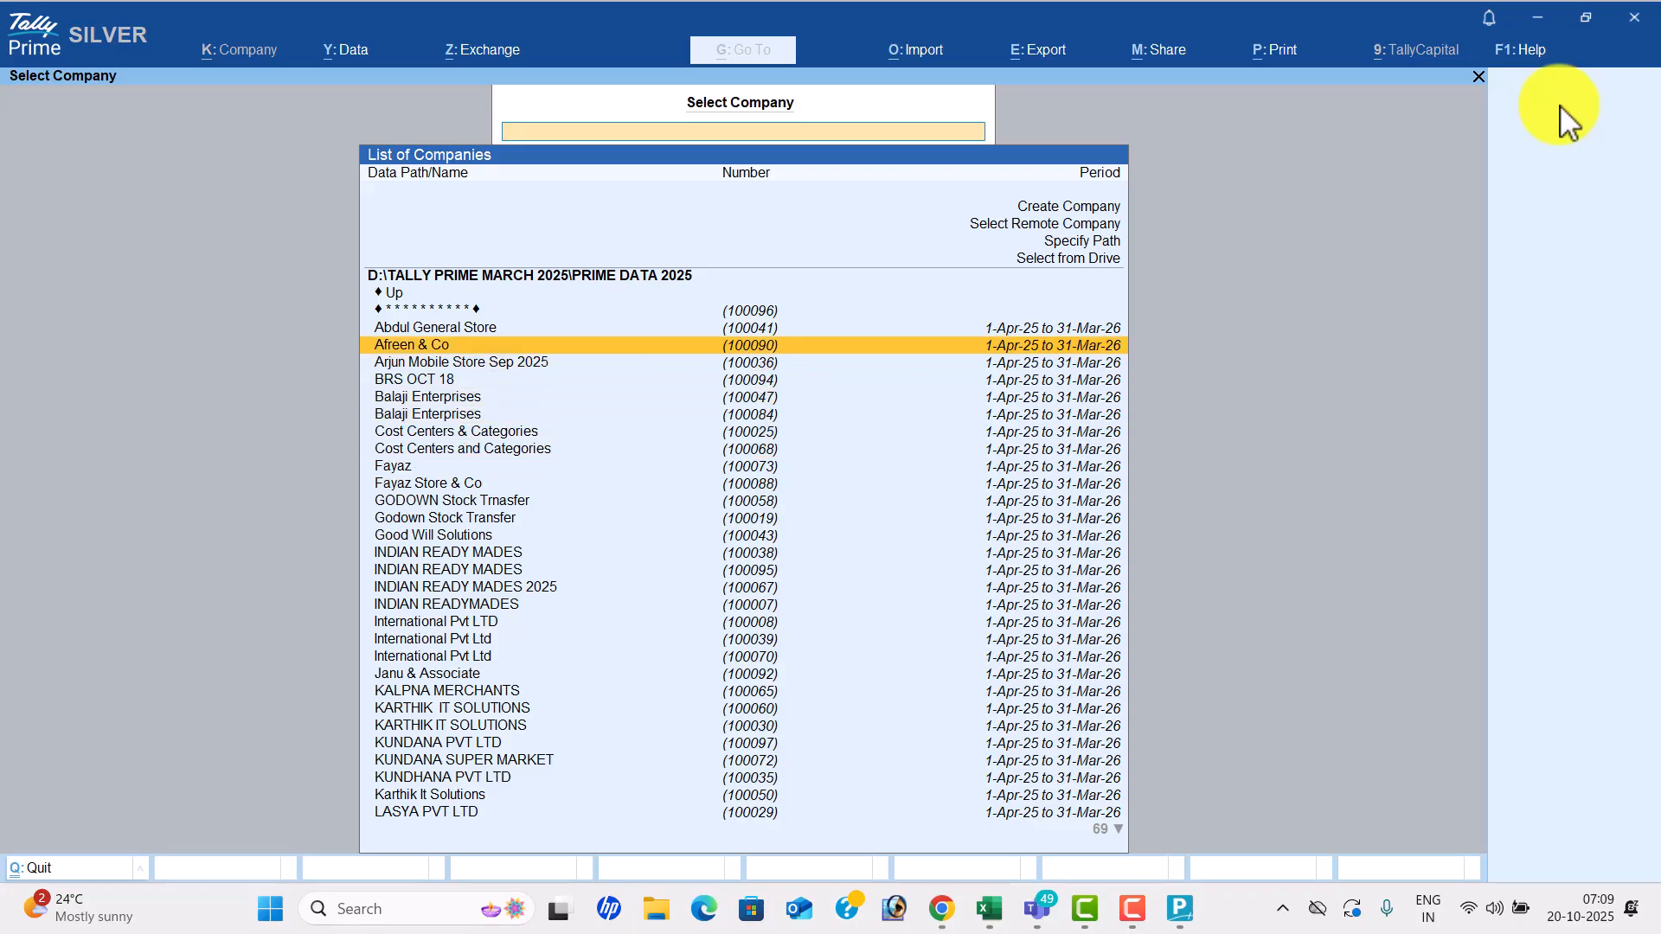
key(Up)
key(Return)
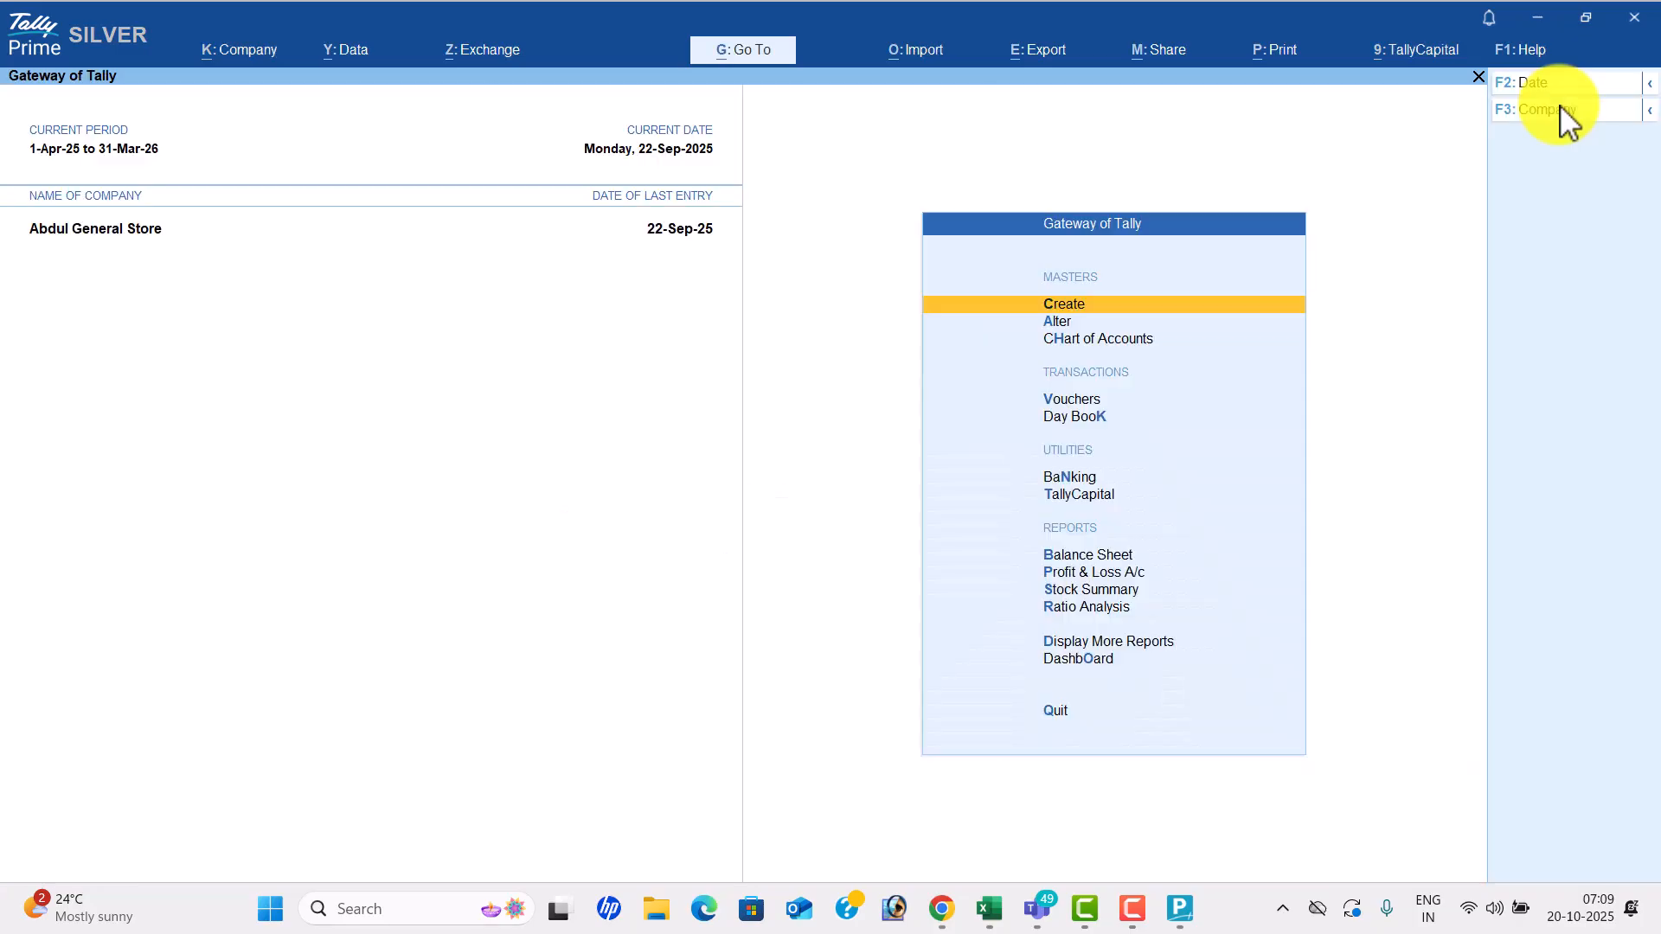
Restore ARJUN MOBILE STORE, All in One Enterprises and BALU MOBILES from the desktop DATA BACK UP folder into D:\TALLY PRIME MARCH 2025\PRIME DATA 2025.
click(349, 53)
key(Down)
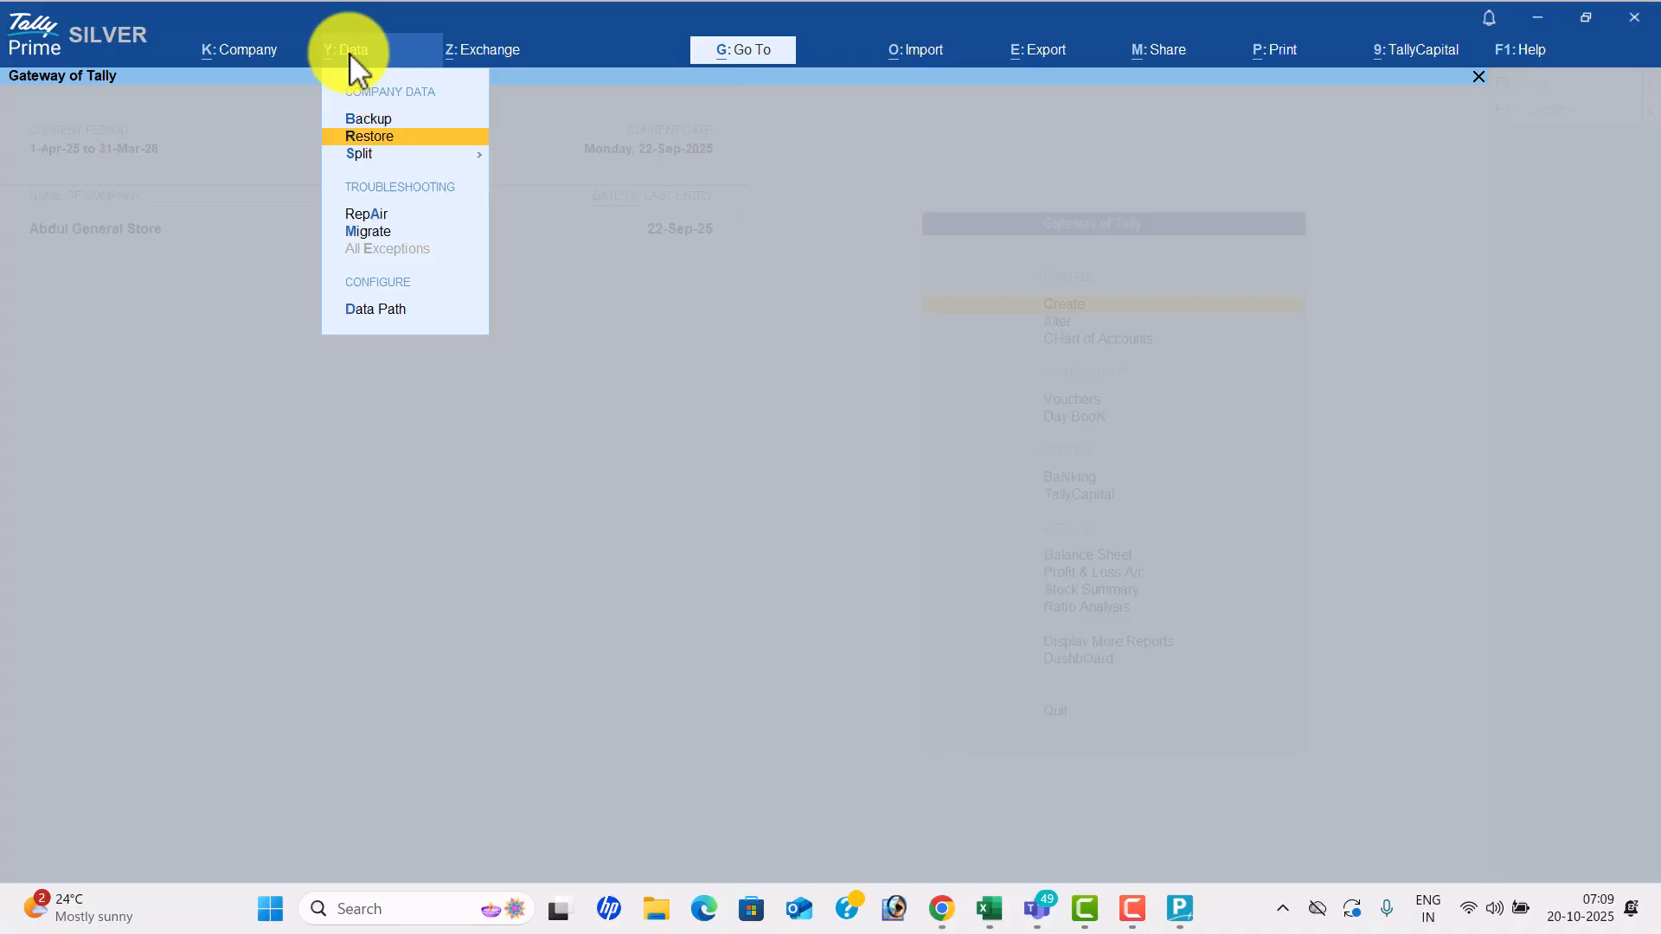
key(Return)
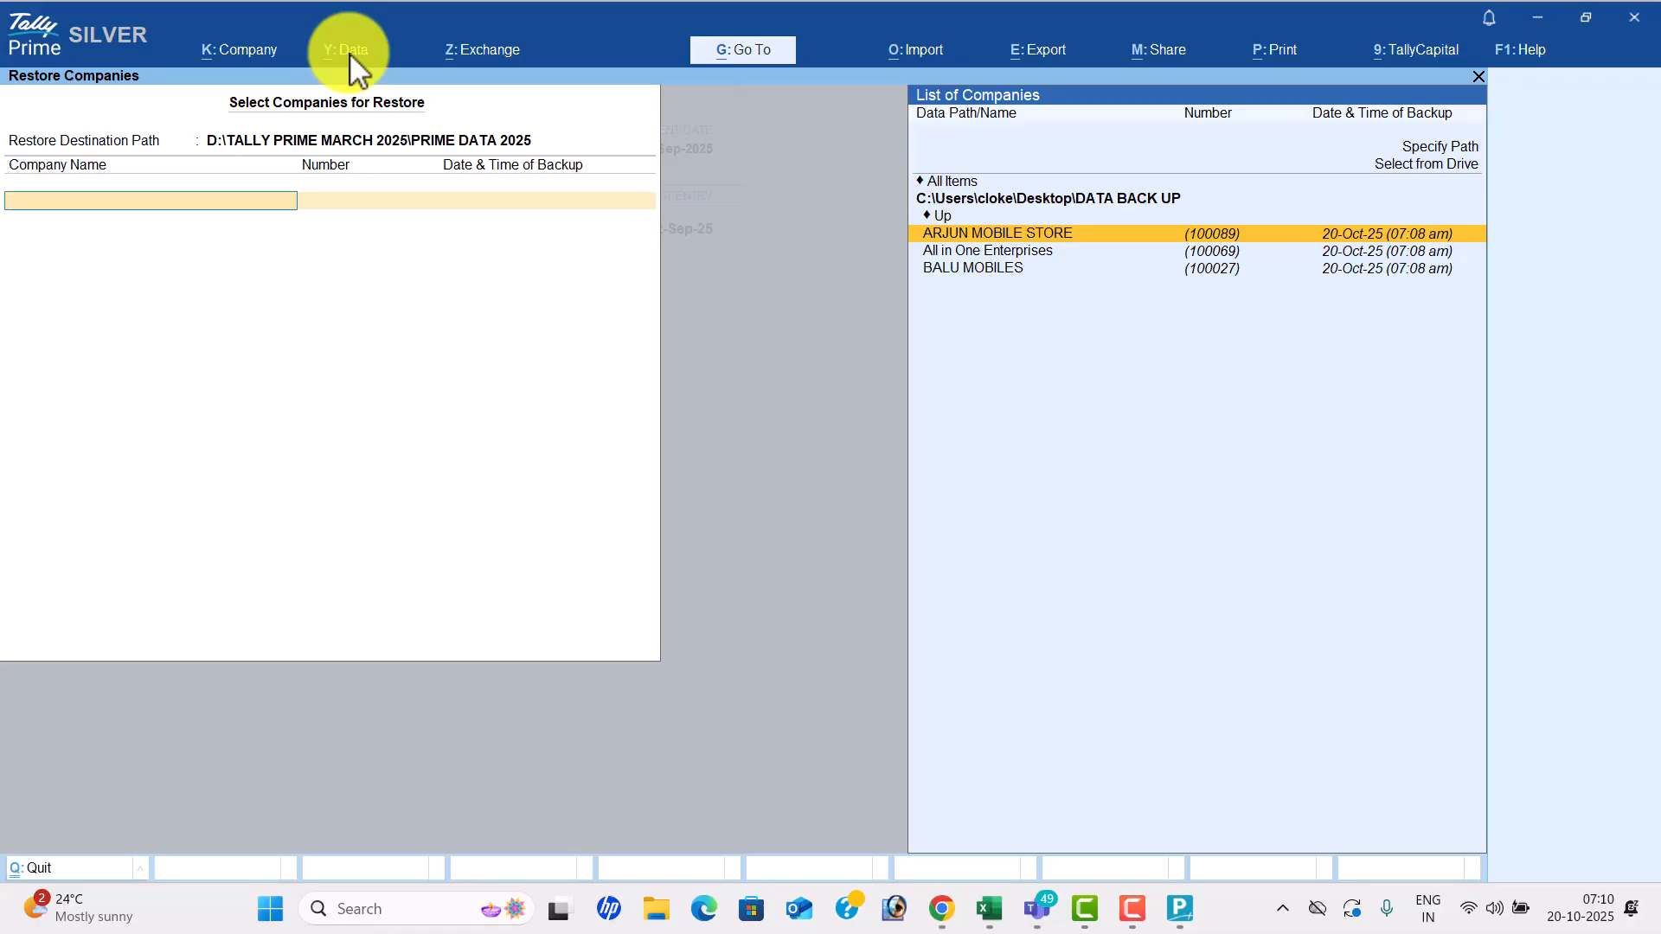
key(Return)
key(Return)
key(Return)
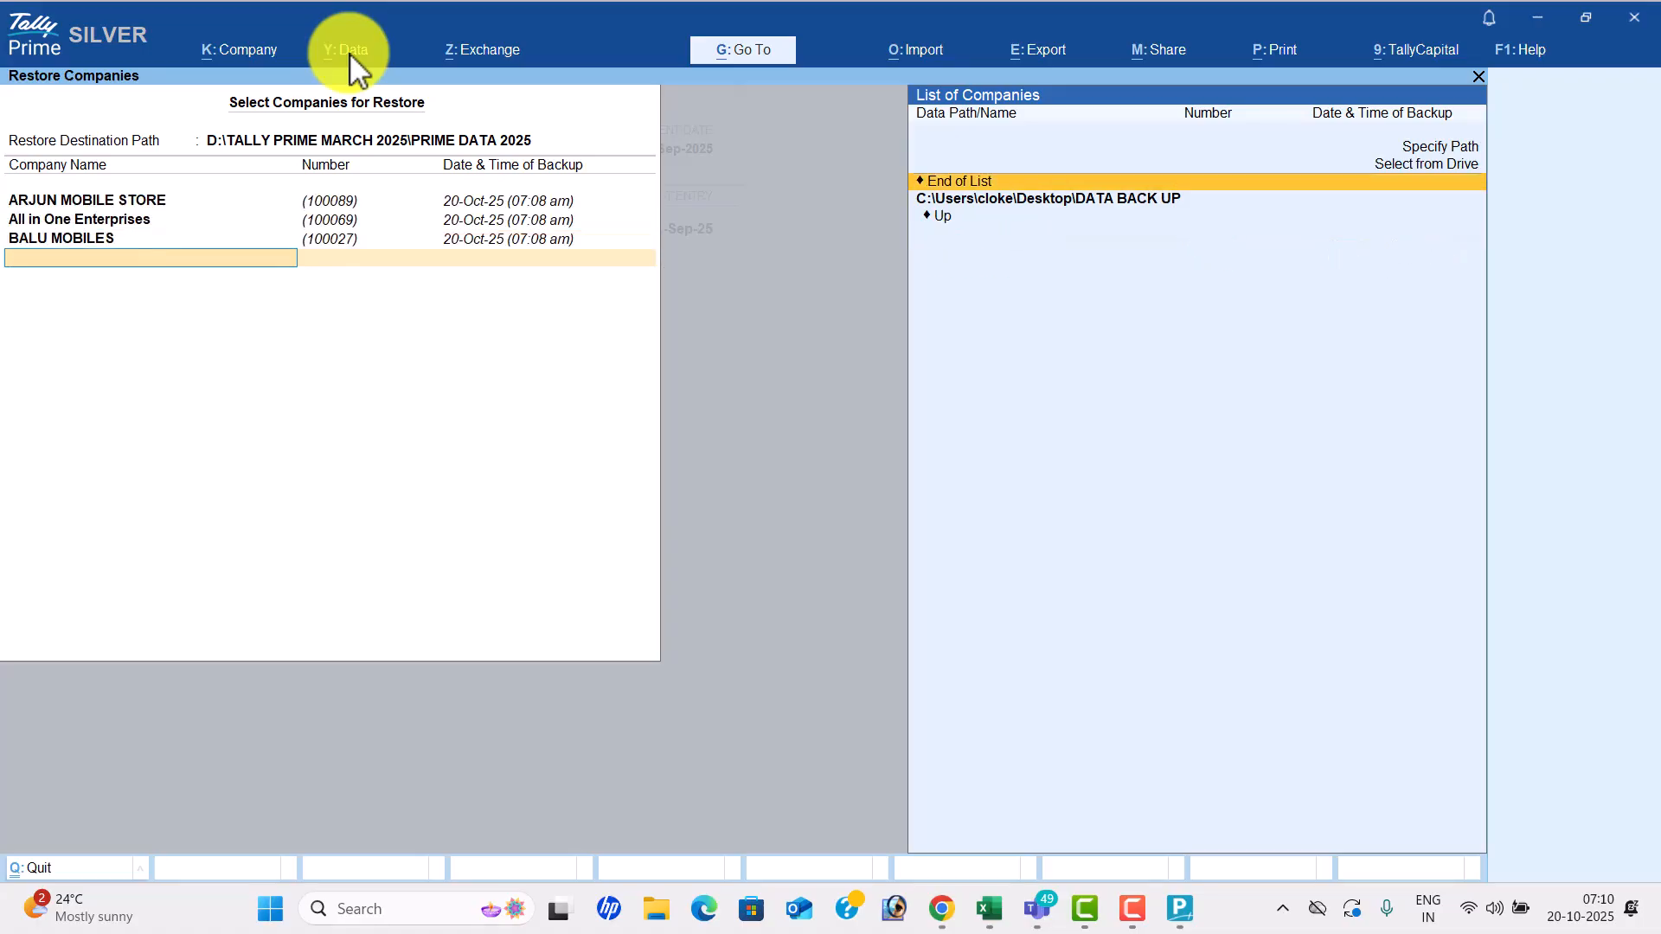
key(Return)
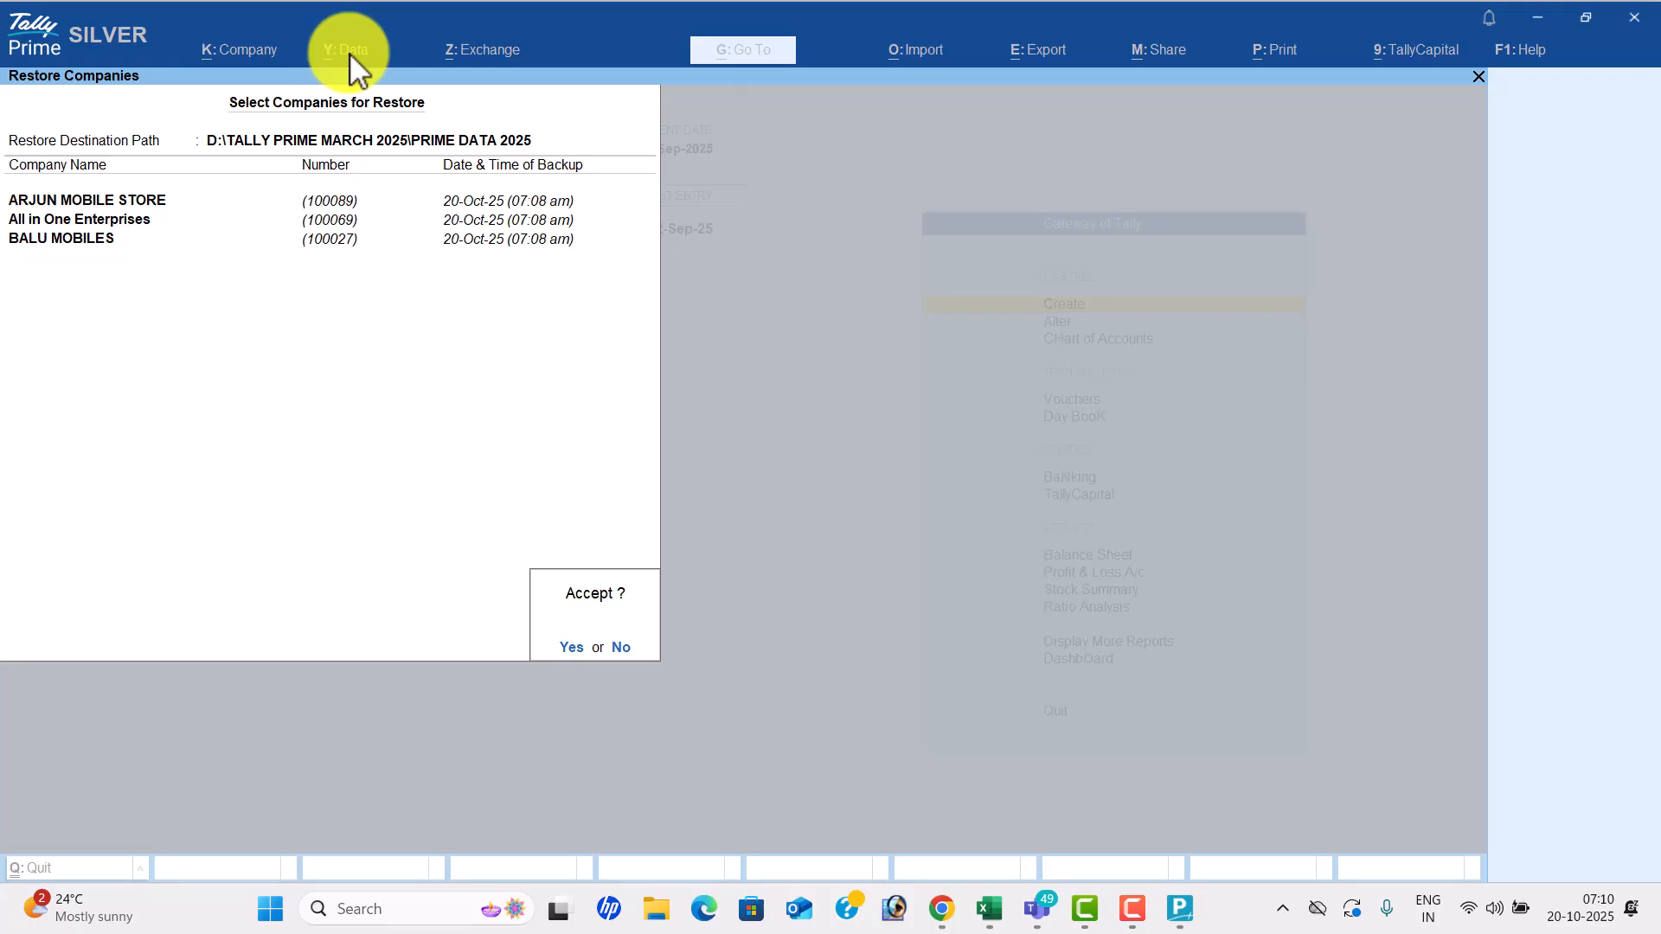
key(Return)
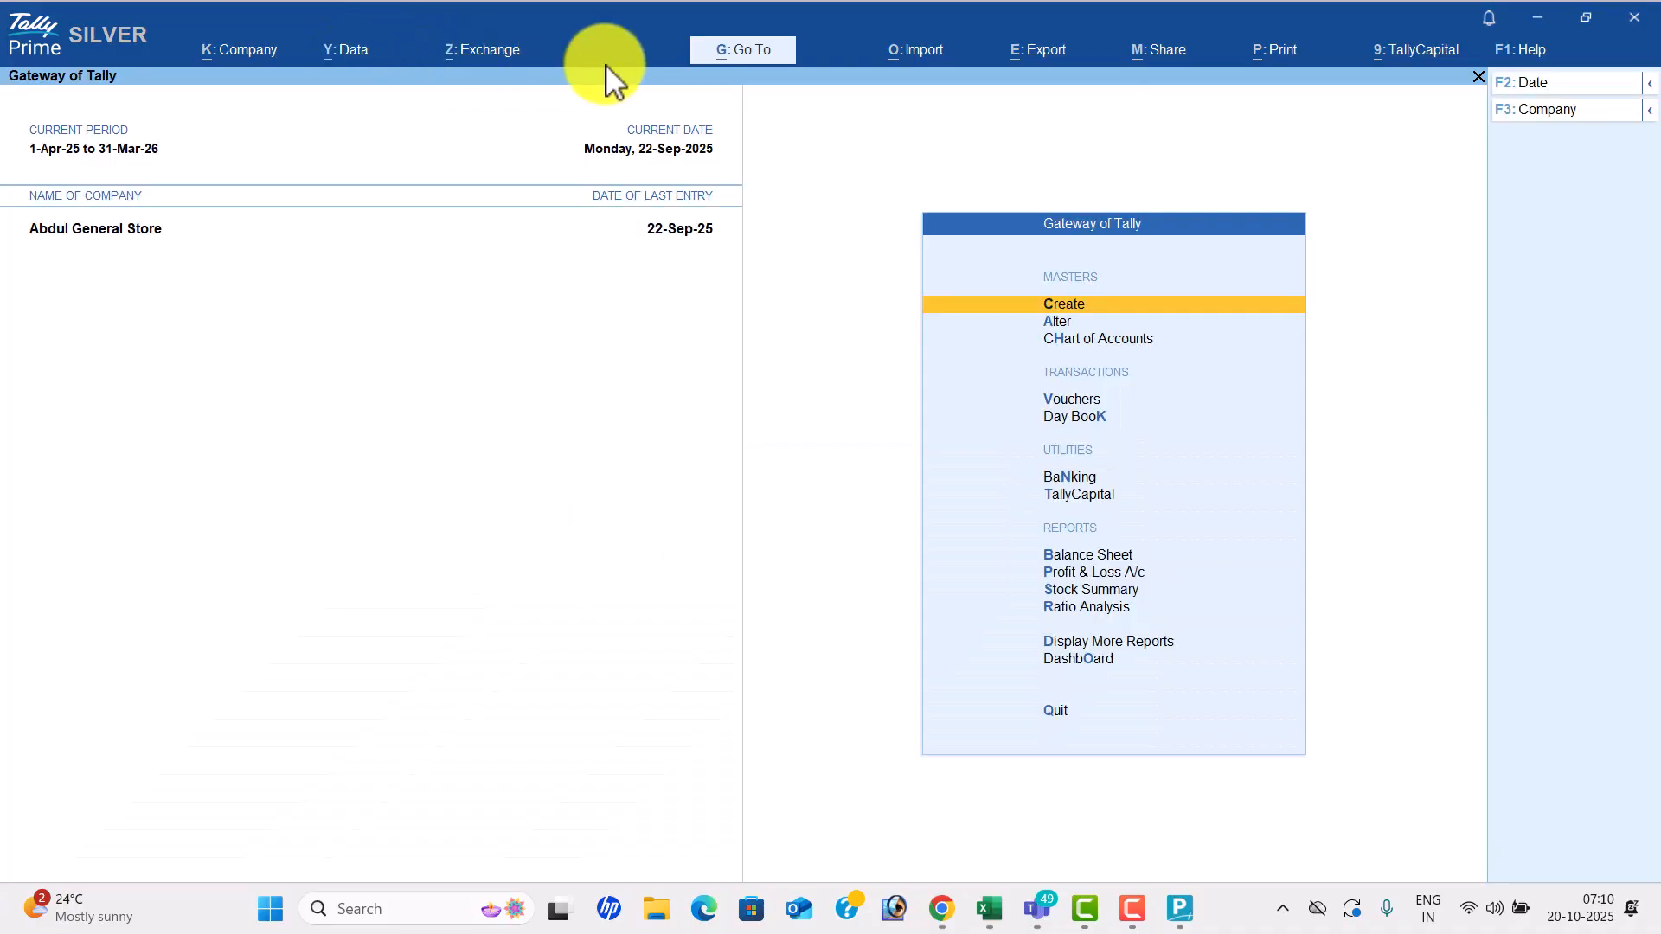
Shut Abdul General Store and check the company list for ARJUN MOBILE STORE, All in One Enterprises and BALU MOBILES.
click(1581, 114)
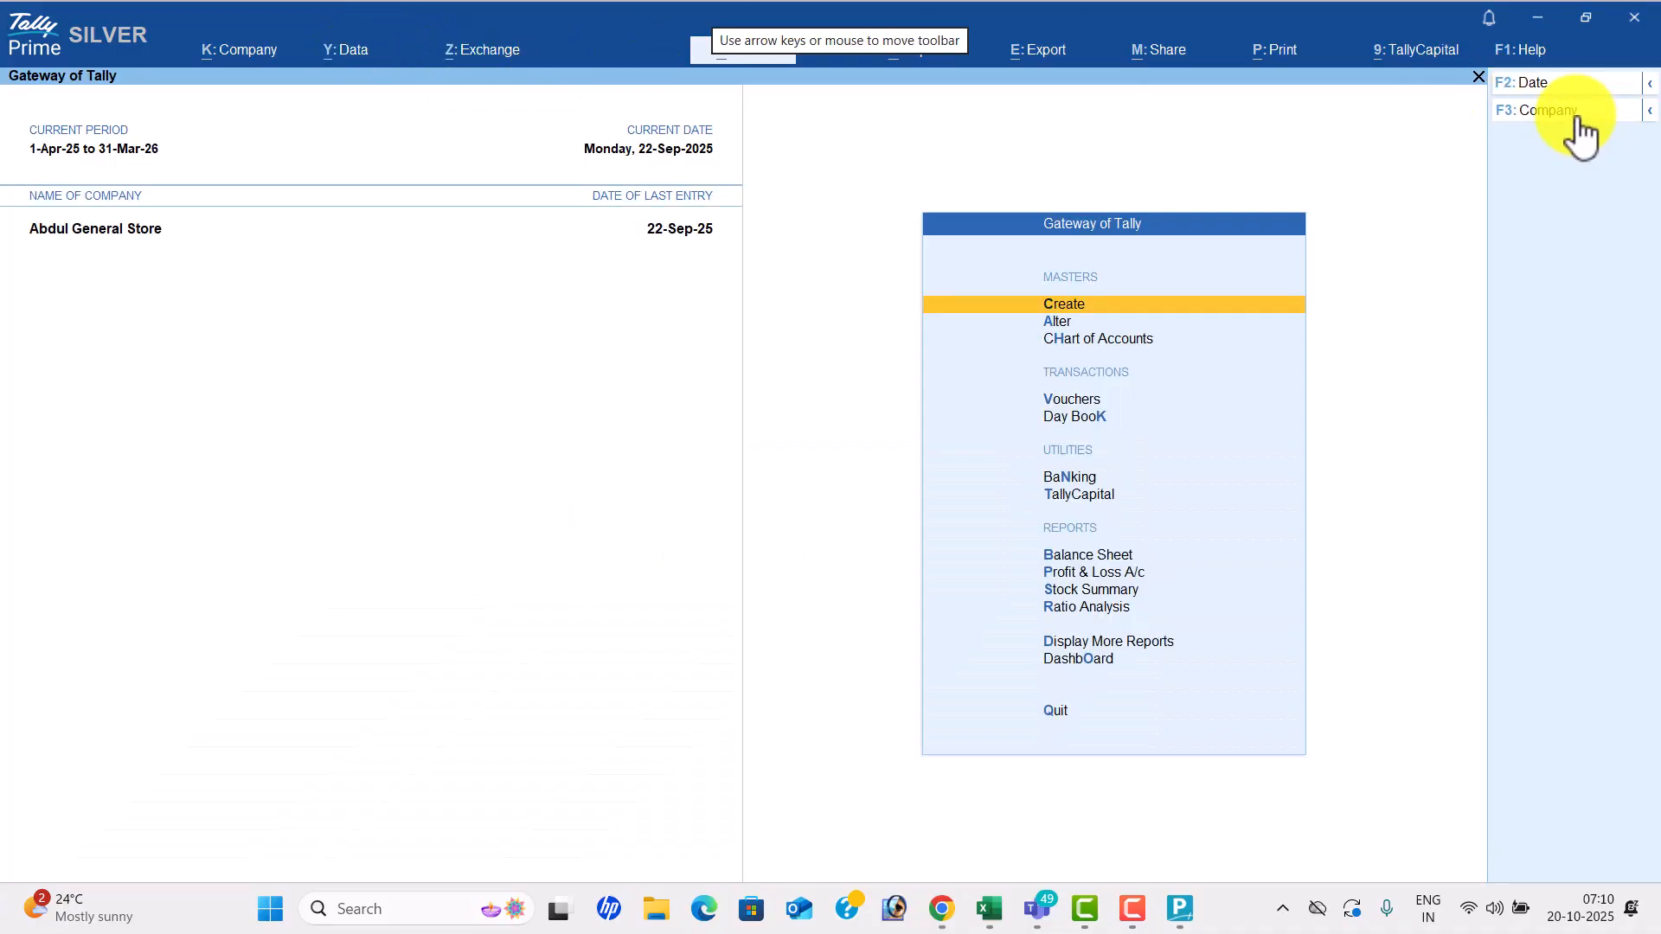
key(Return)
key(Return)
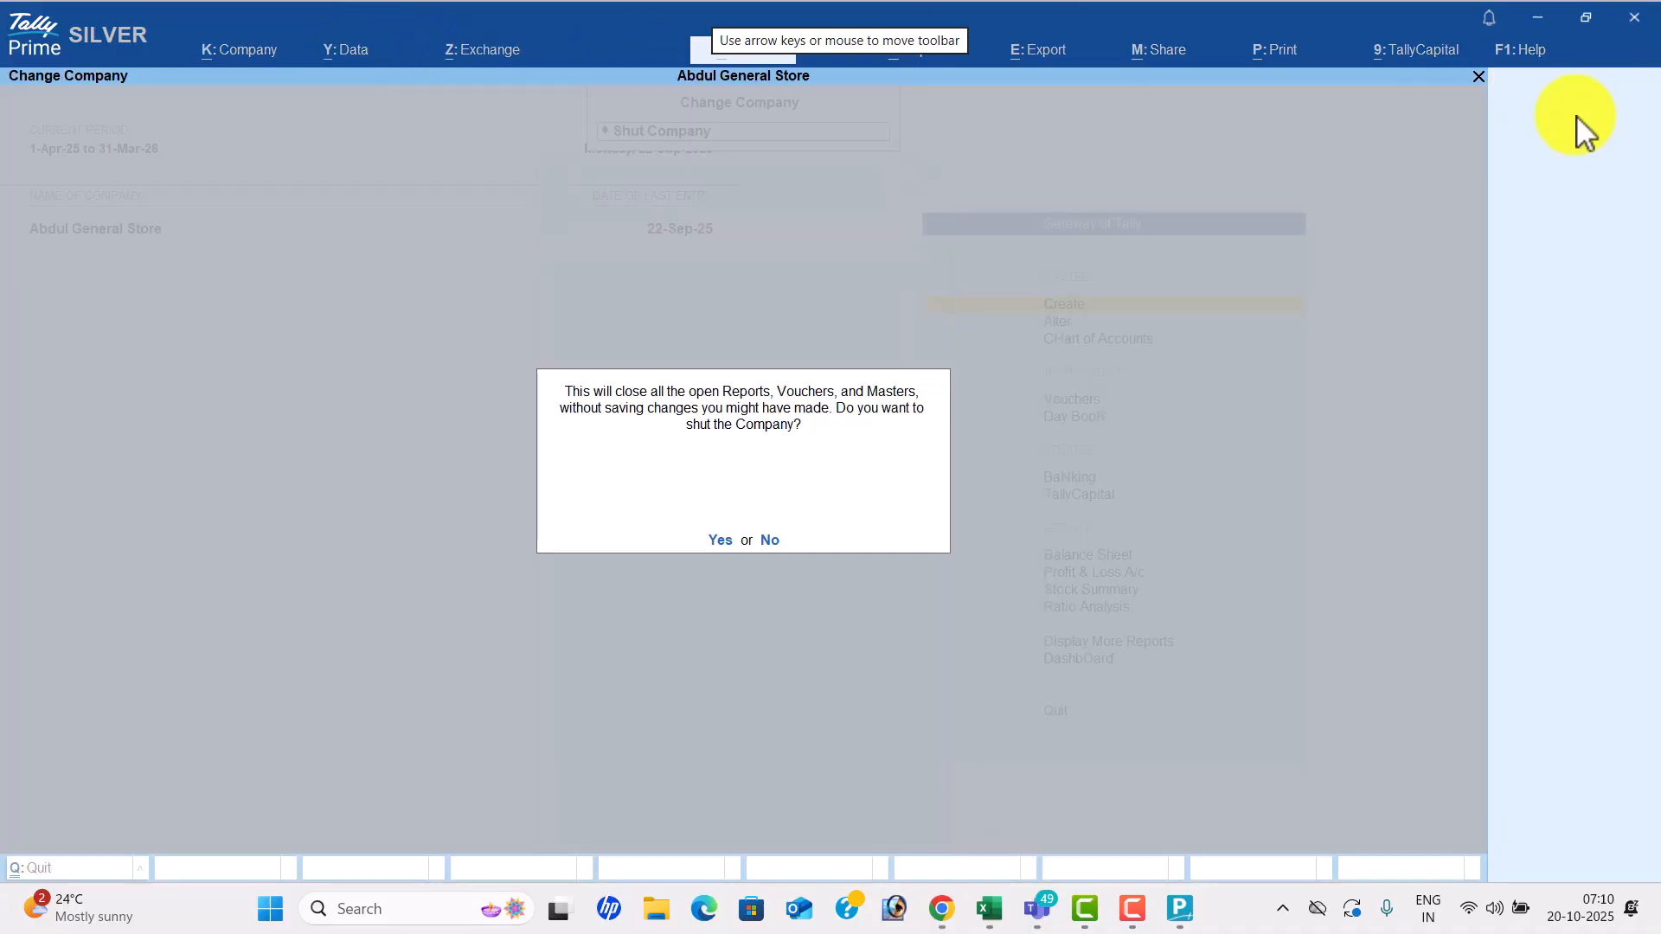
key(y)
key(Down)
key(Down)
key(Up)
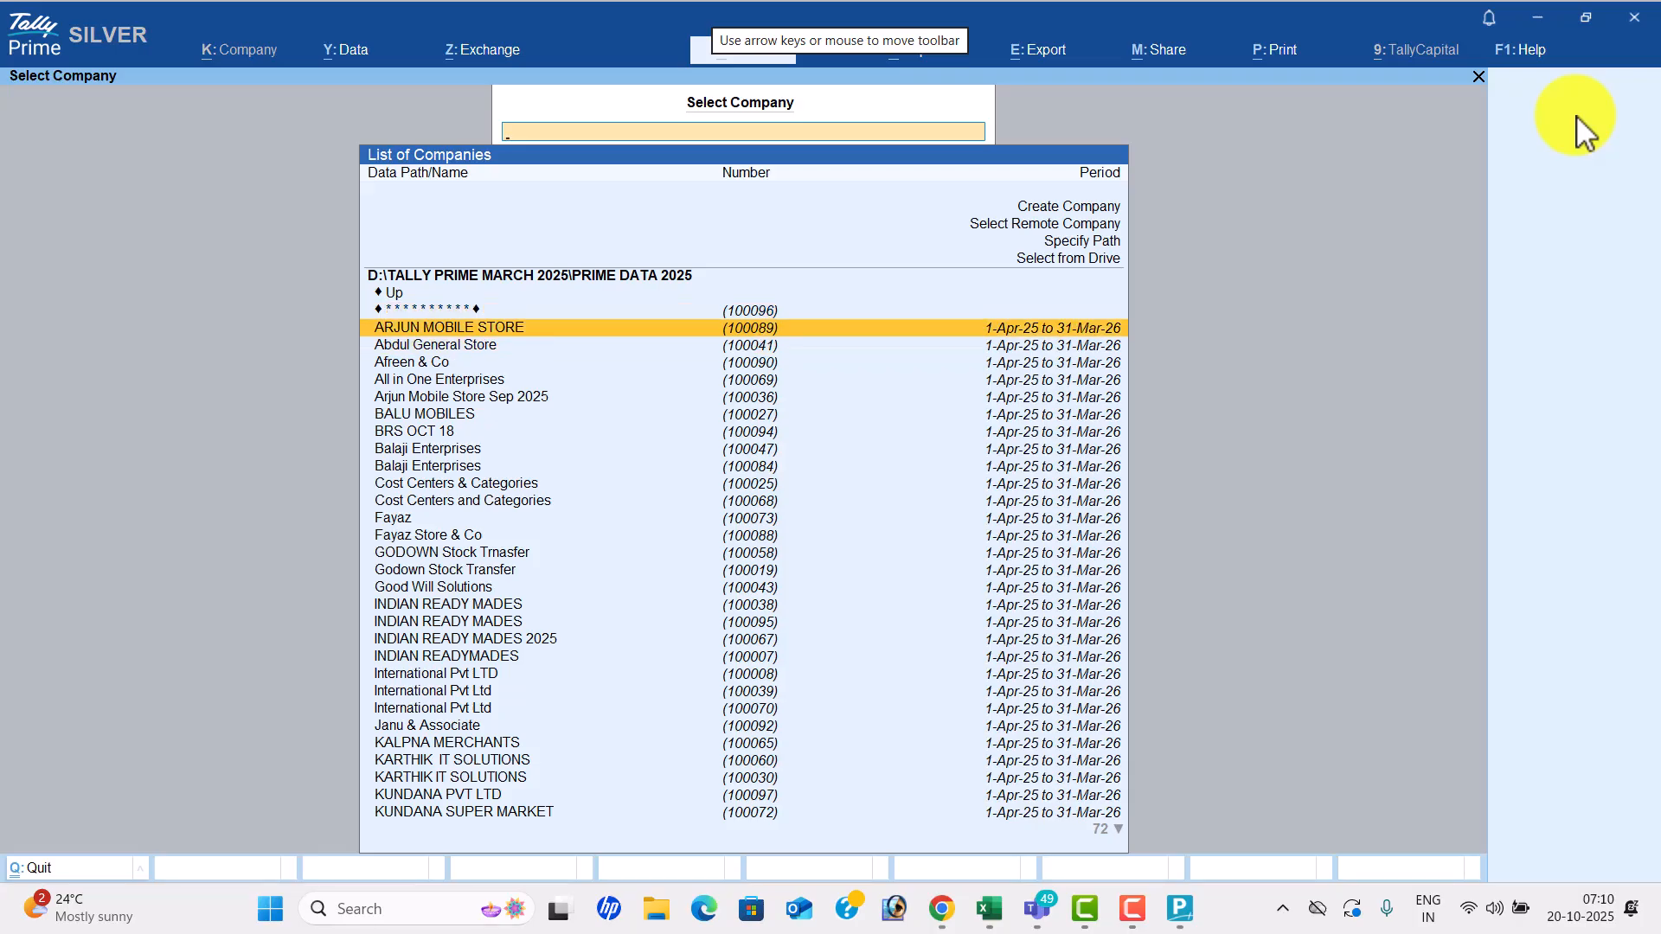
key(Down)
key(Down)
key(Down)
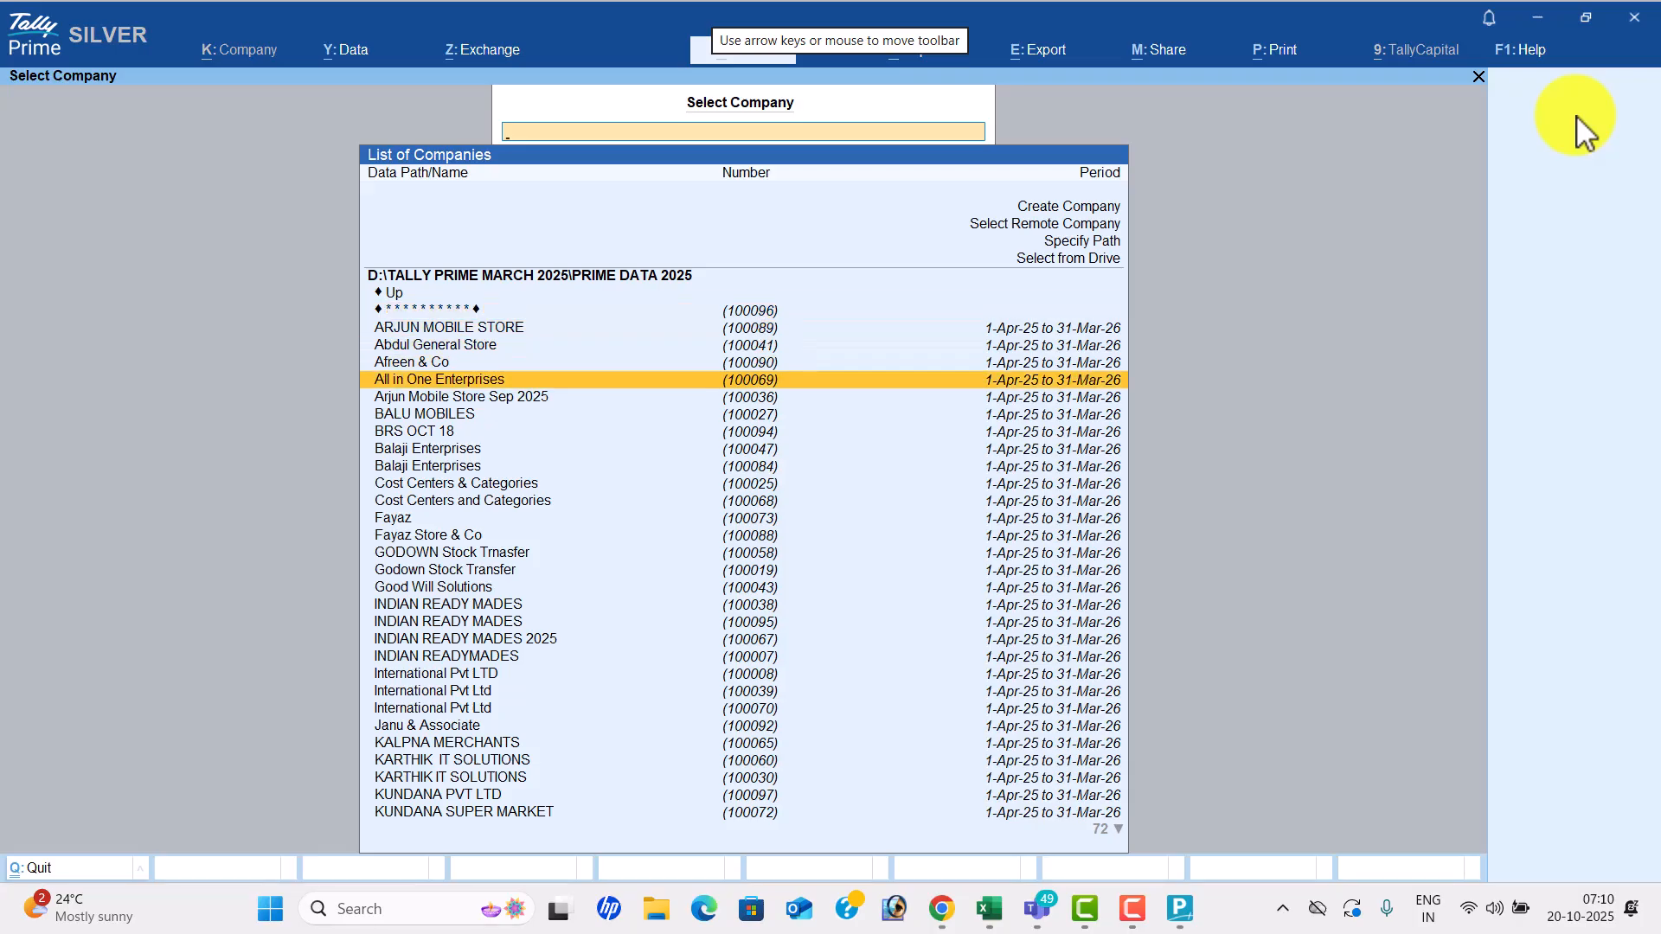
key(Down)
key(Down)
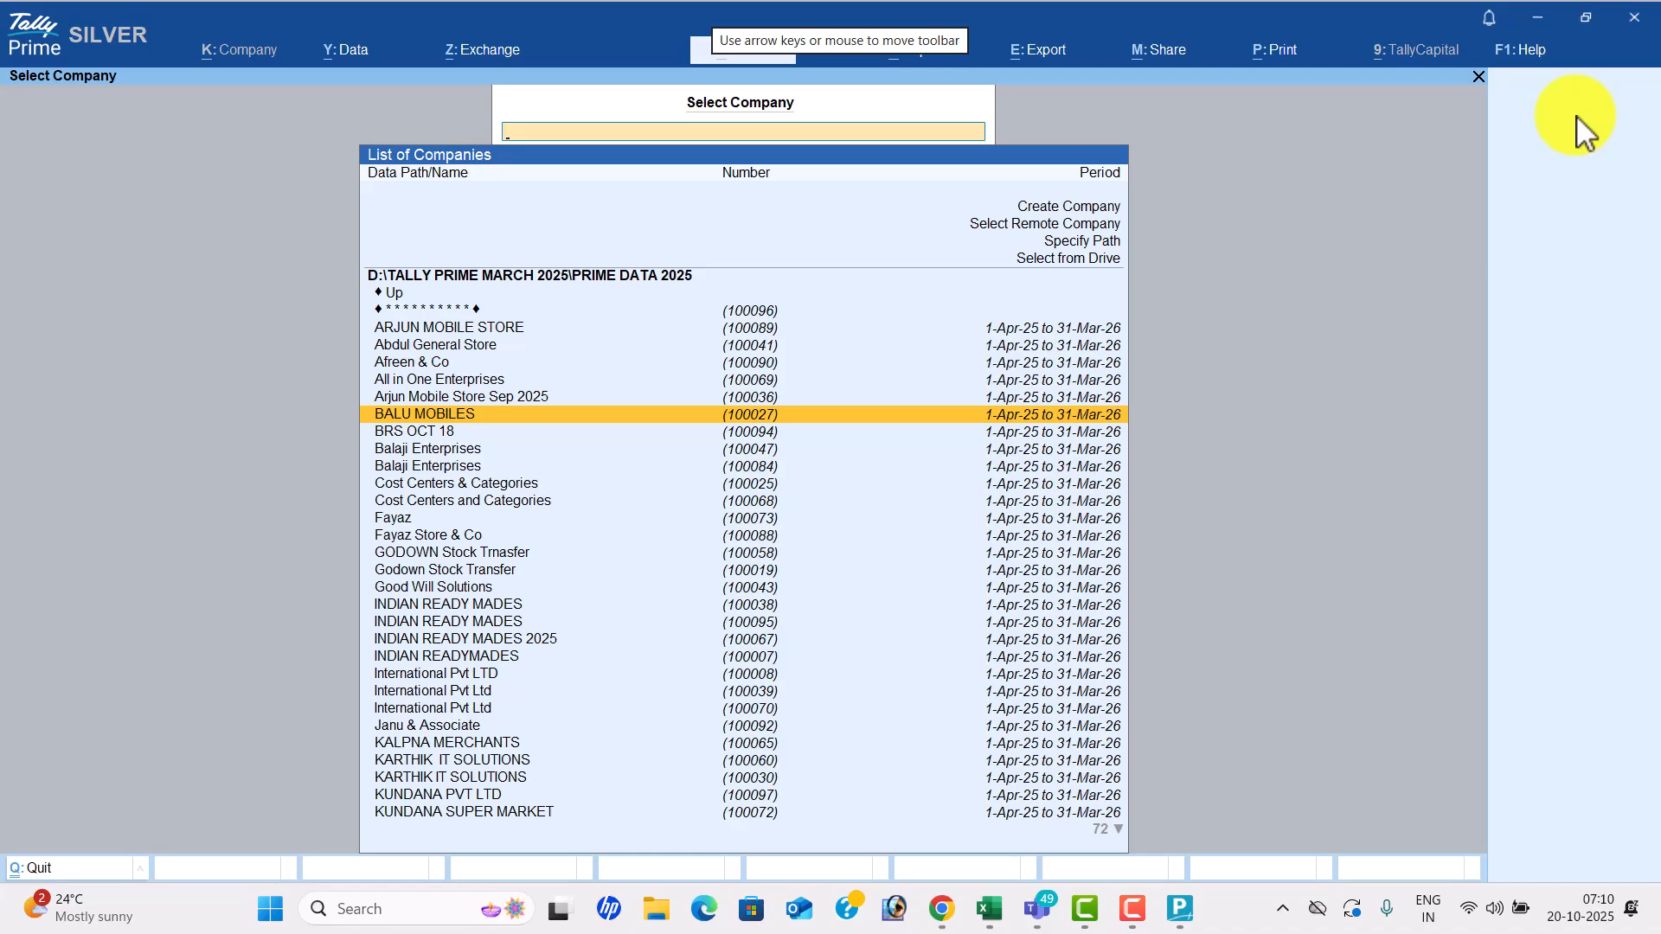
Examine the data path above the company list and review the restored companies listed under it.
key(Up)
key(Up)
key(Up)
key(Up)
key(Up)
key(Up)
key(Up)
key(Up)
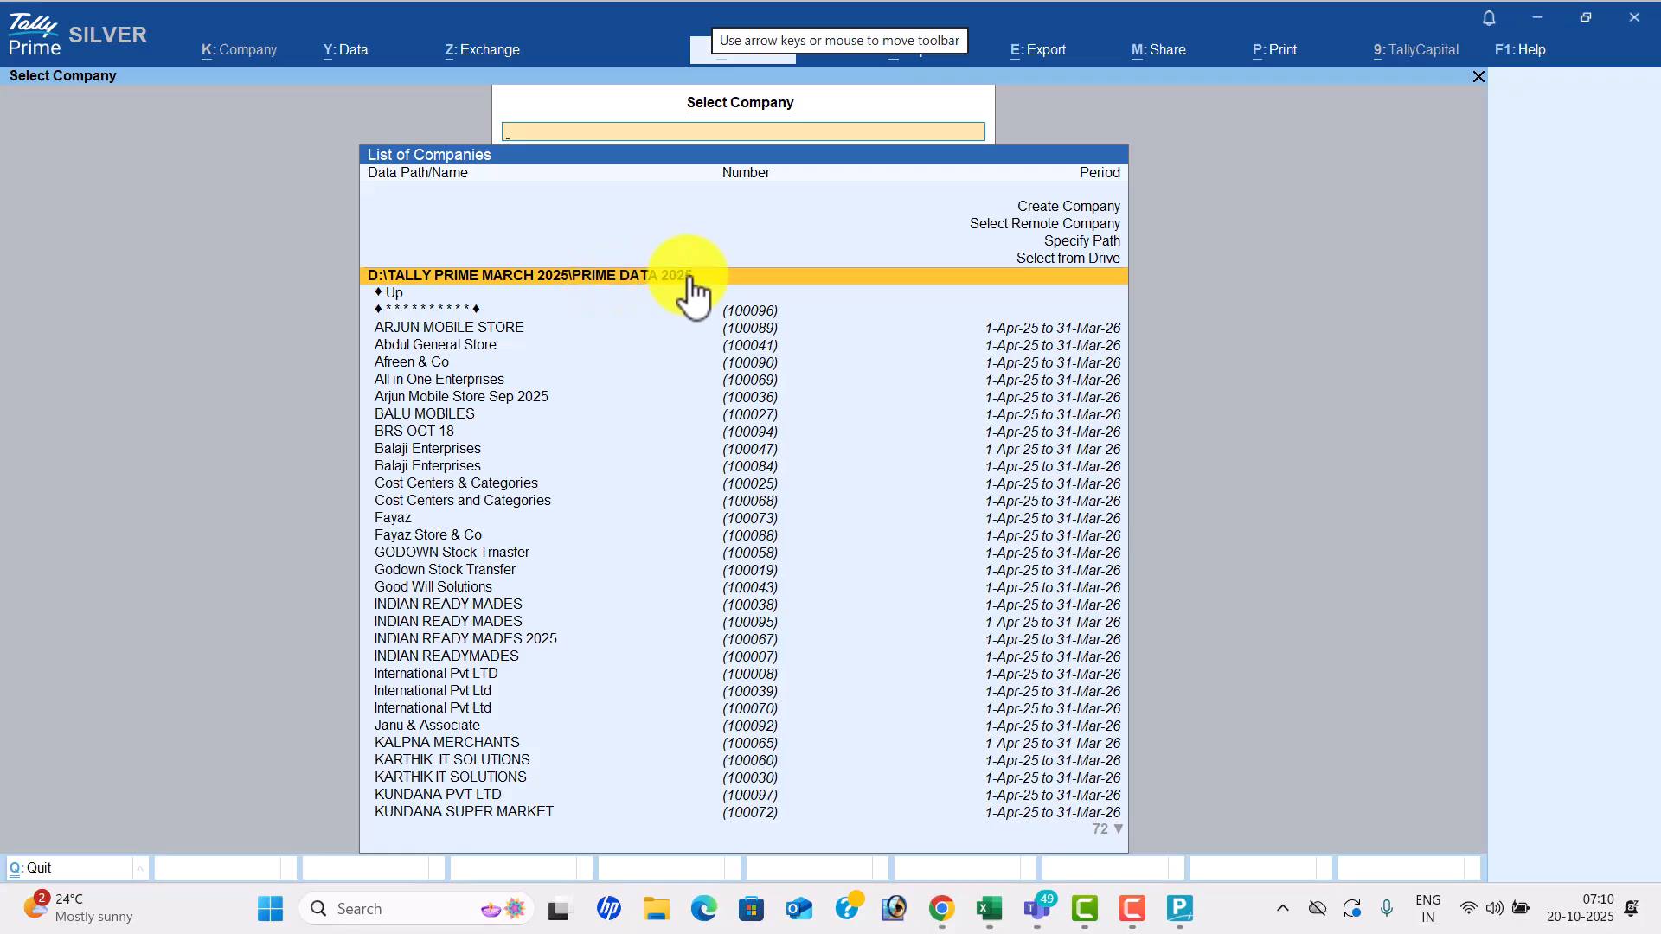
key(Down)
key(Down)
key(Down)
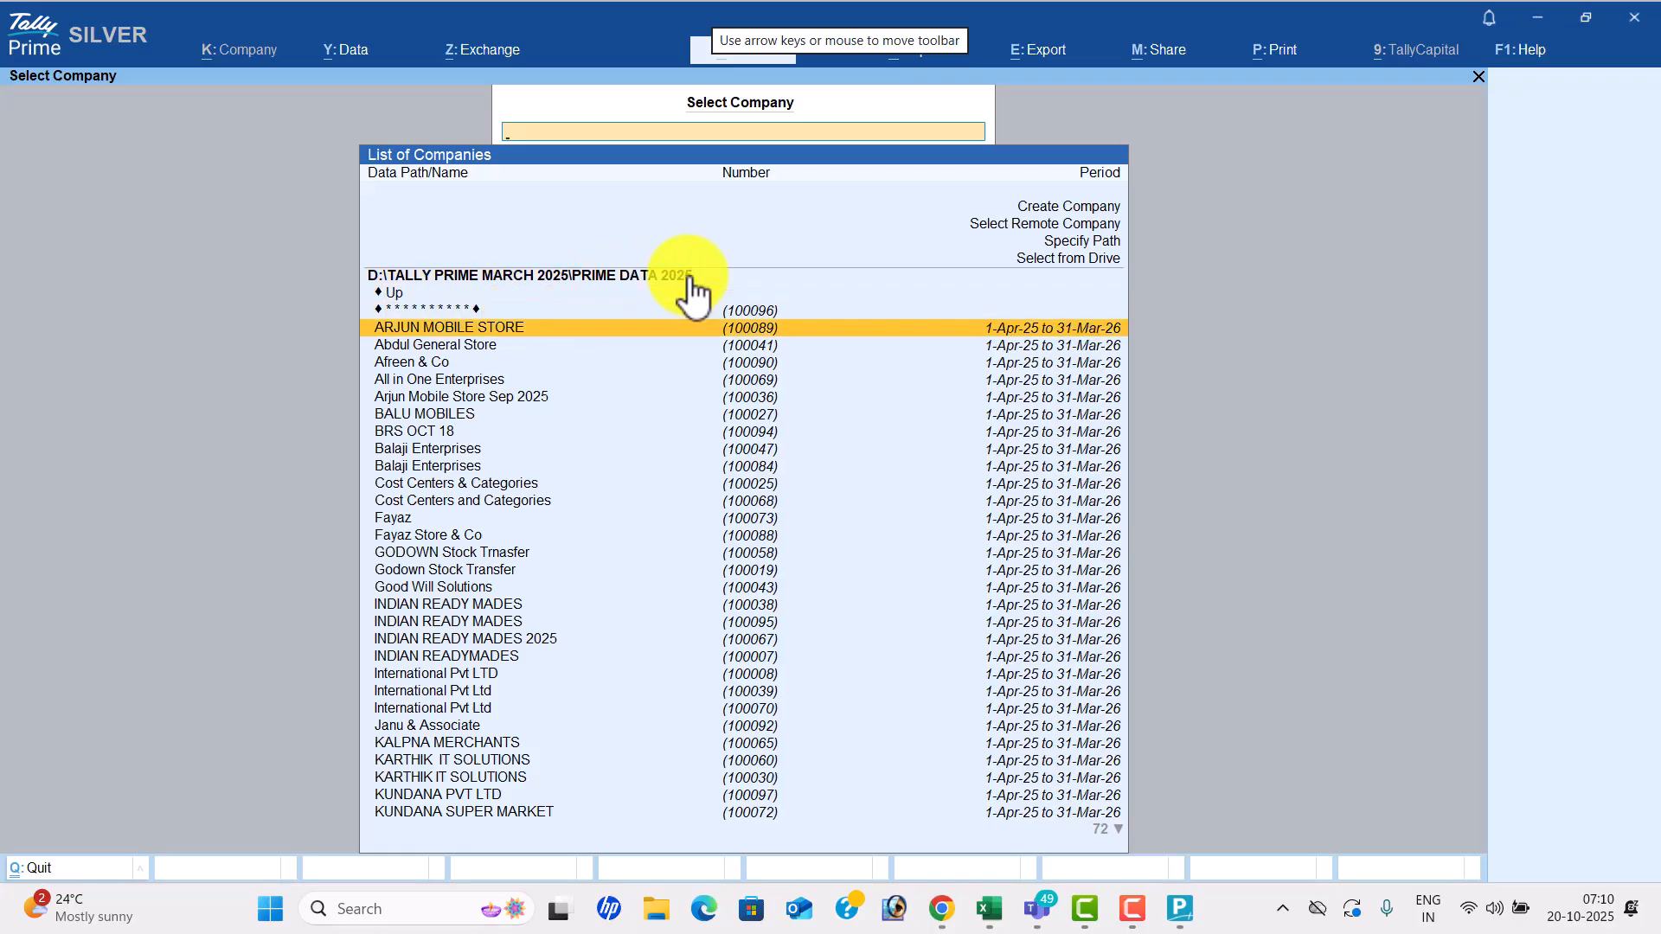
key(Up)
key(Down)
key(Up)
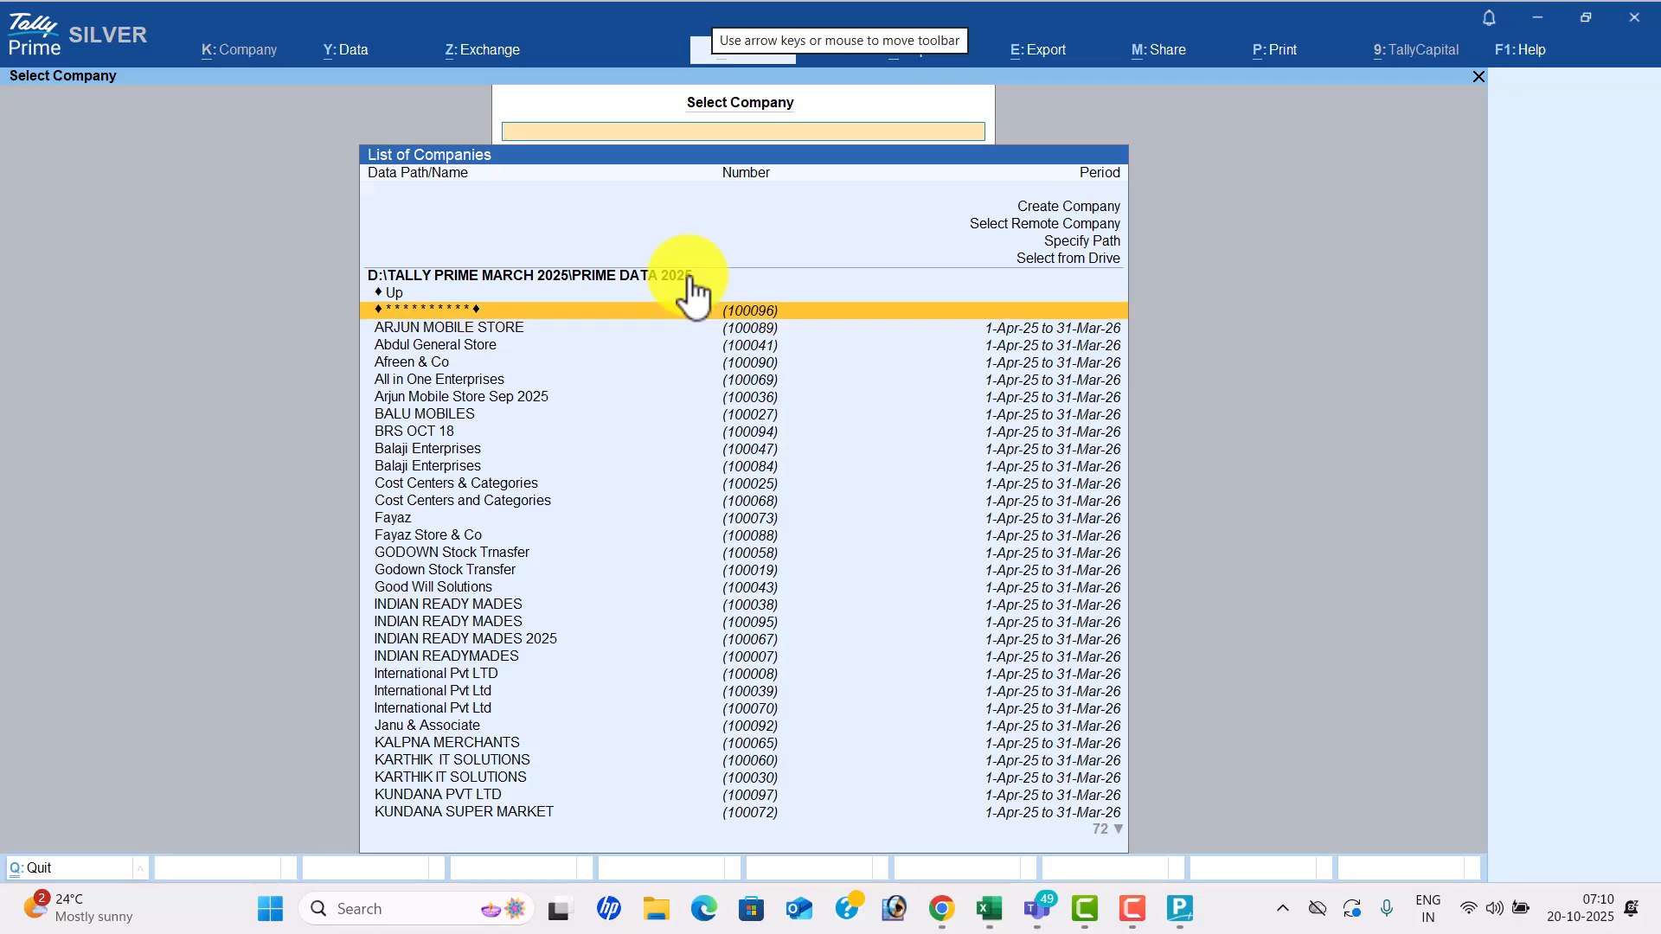
key(Down)
key(Down)
key(Down)
key(Down)
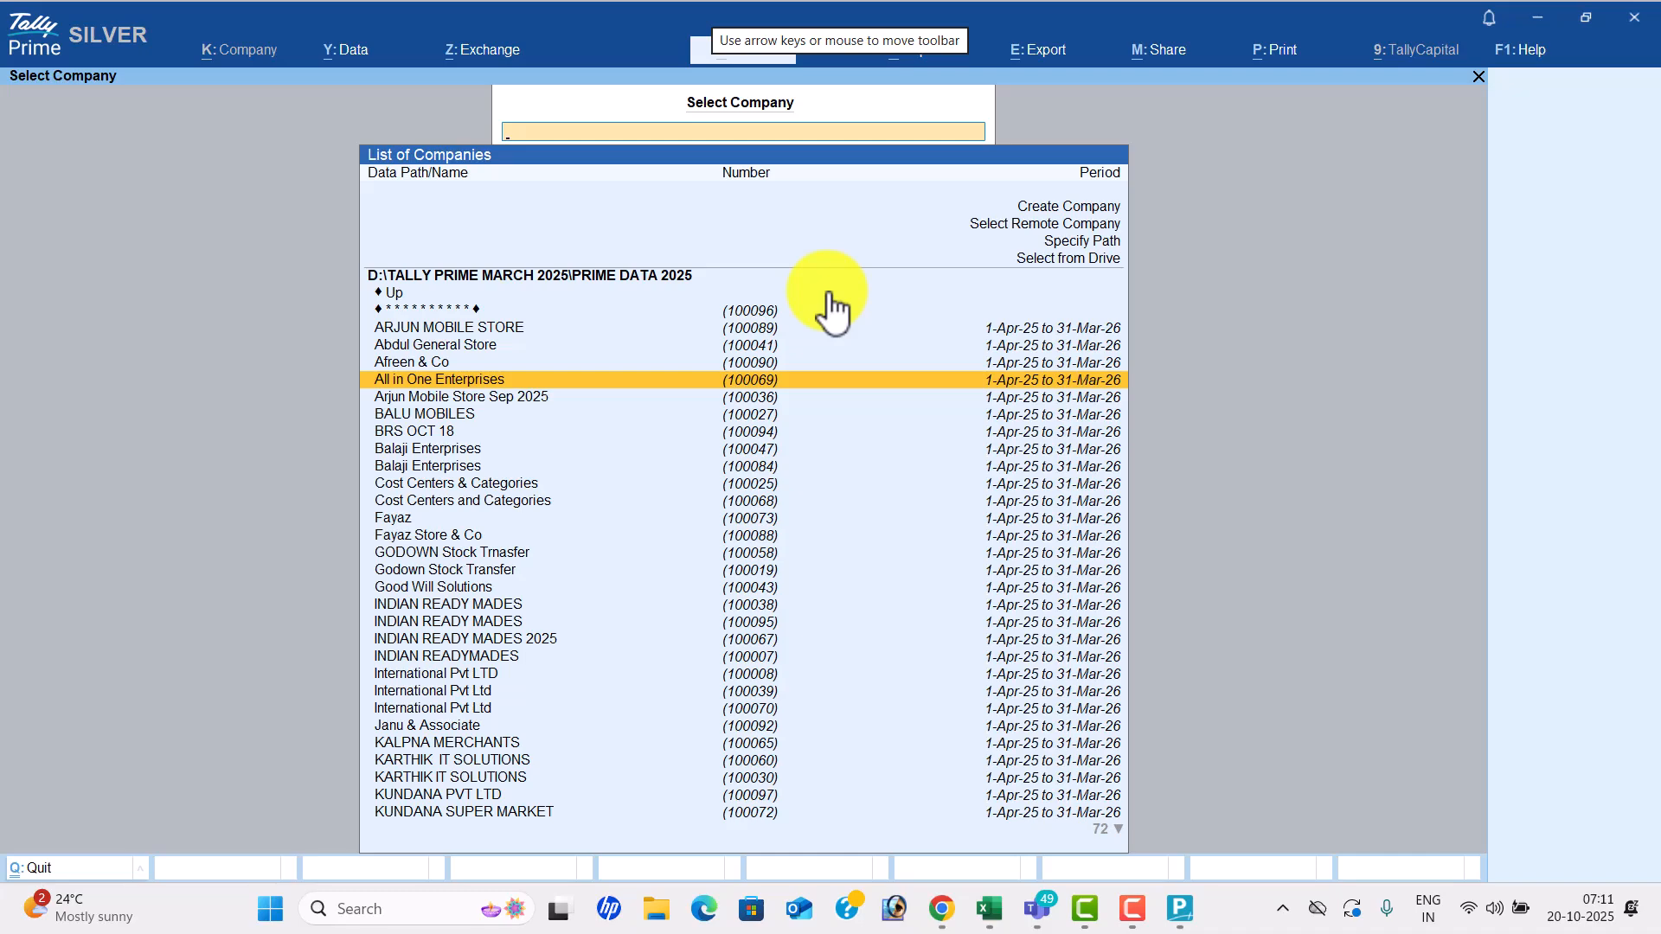
Quit TallyPrime and open a File Explorer window.
key(Escape)
key(Return)
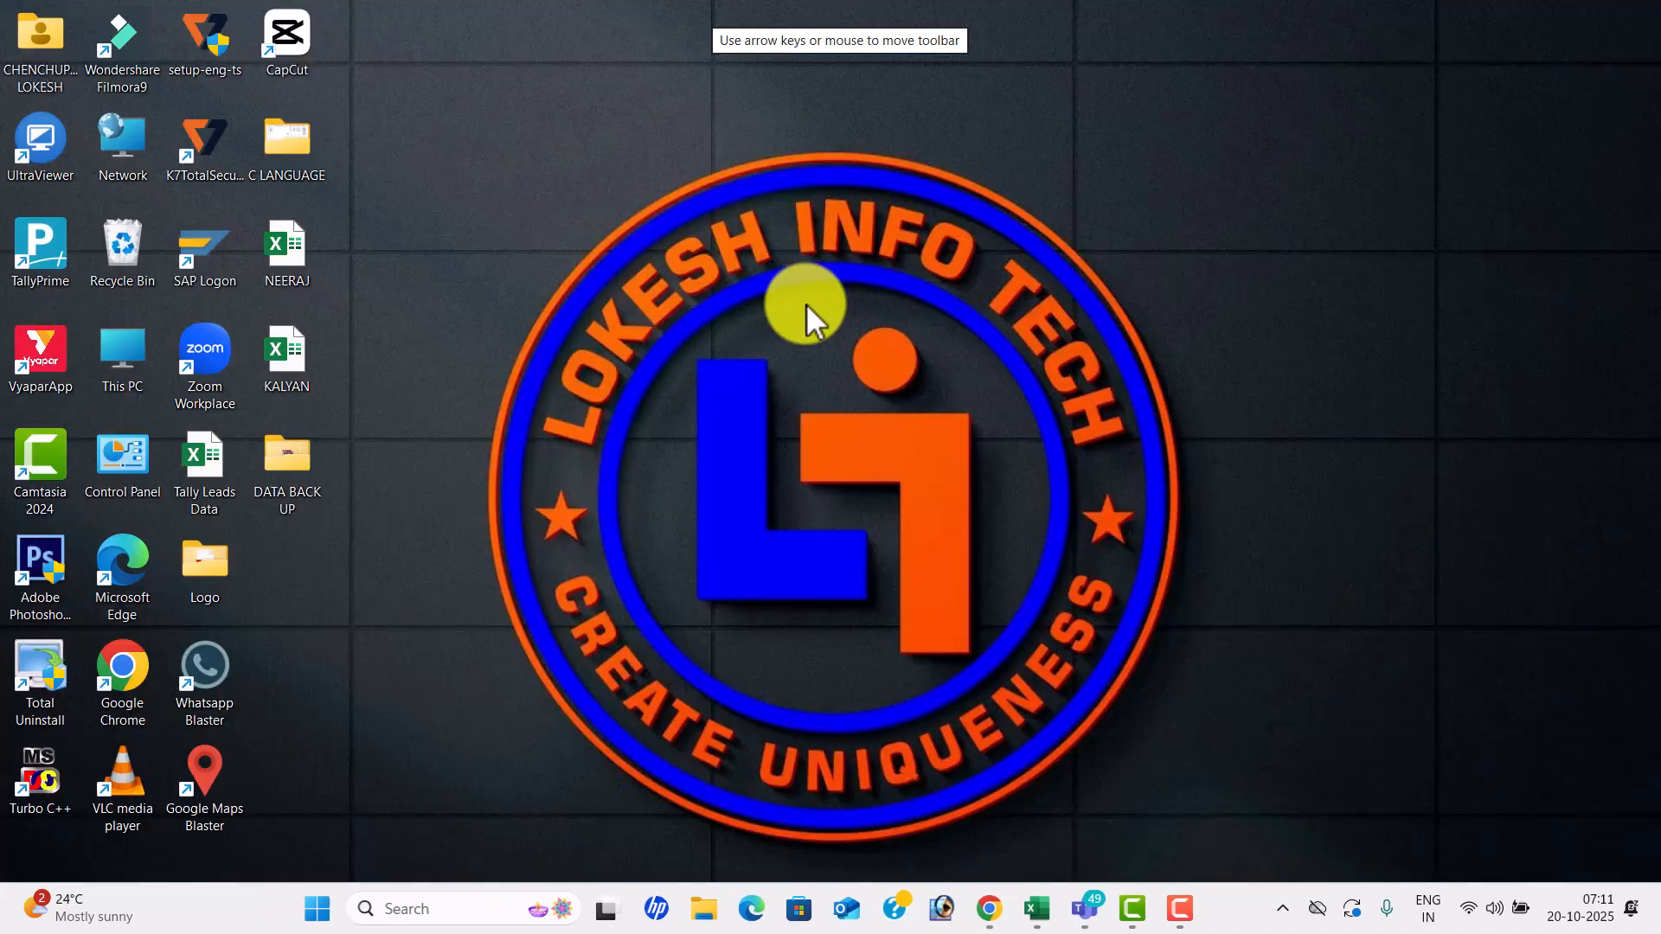
click(708, 910)
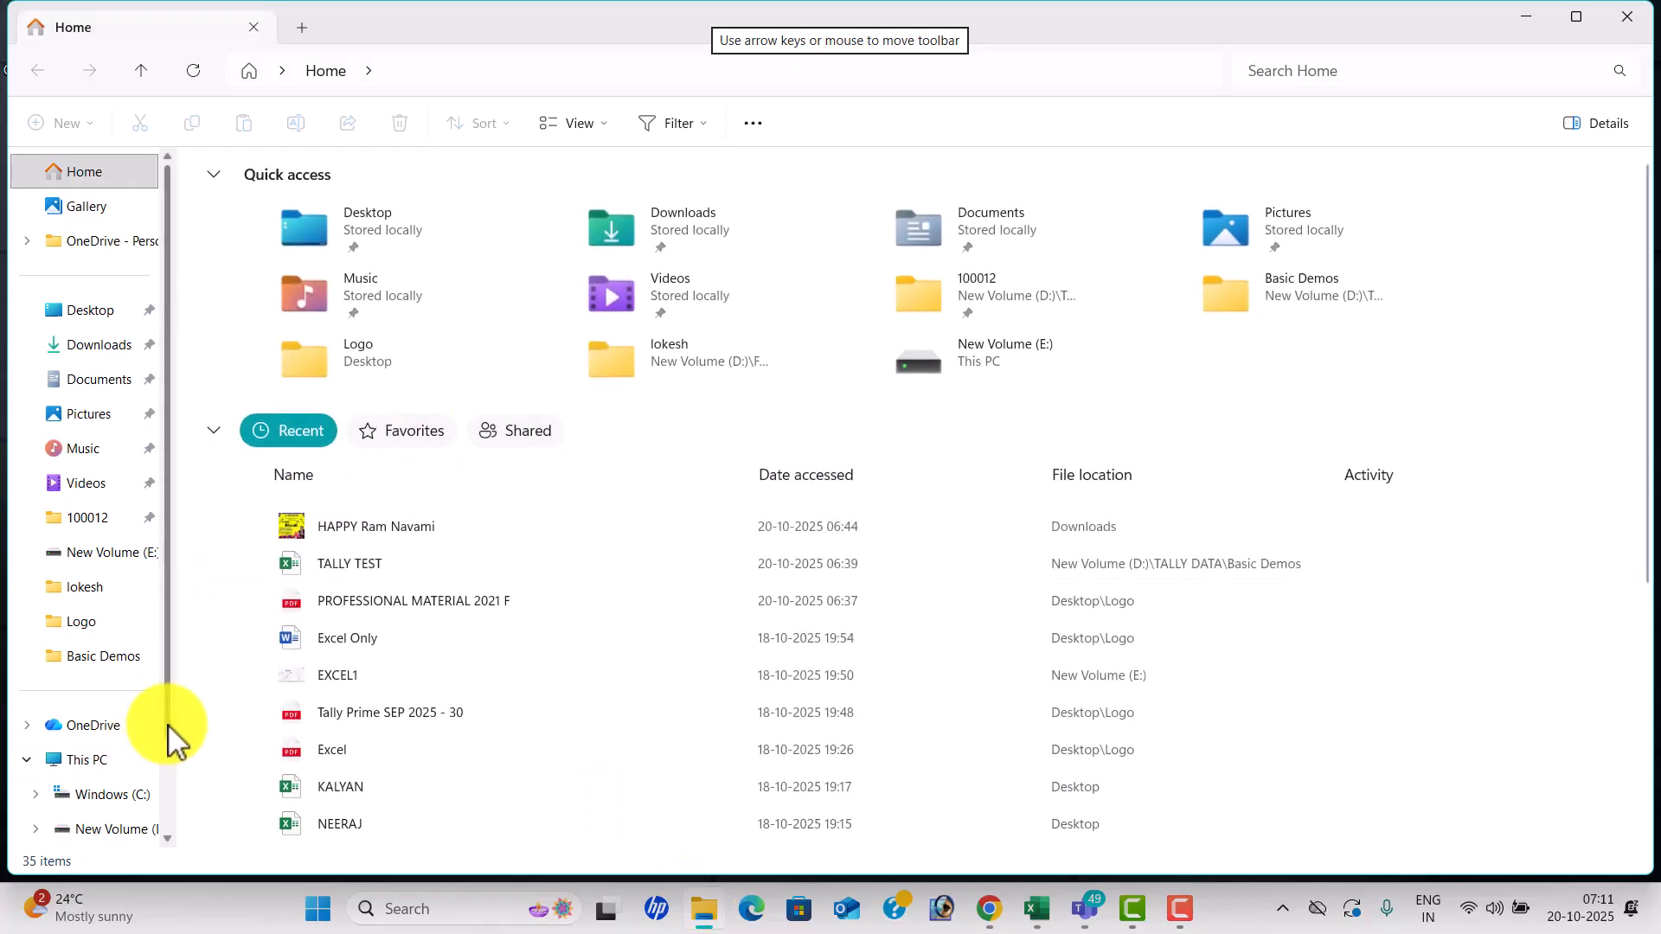
Open the PRIME DATA 2025 folder inside TALLY PRIME MARCH 2025 on the D: drive.
scroll(173, 766, down, 2)
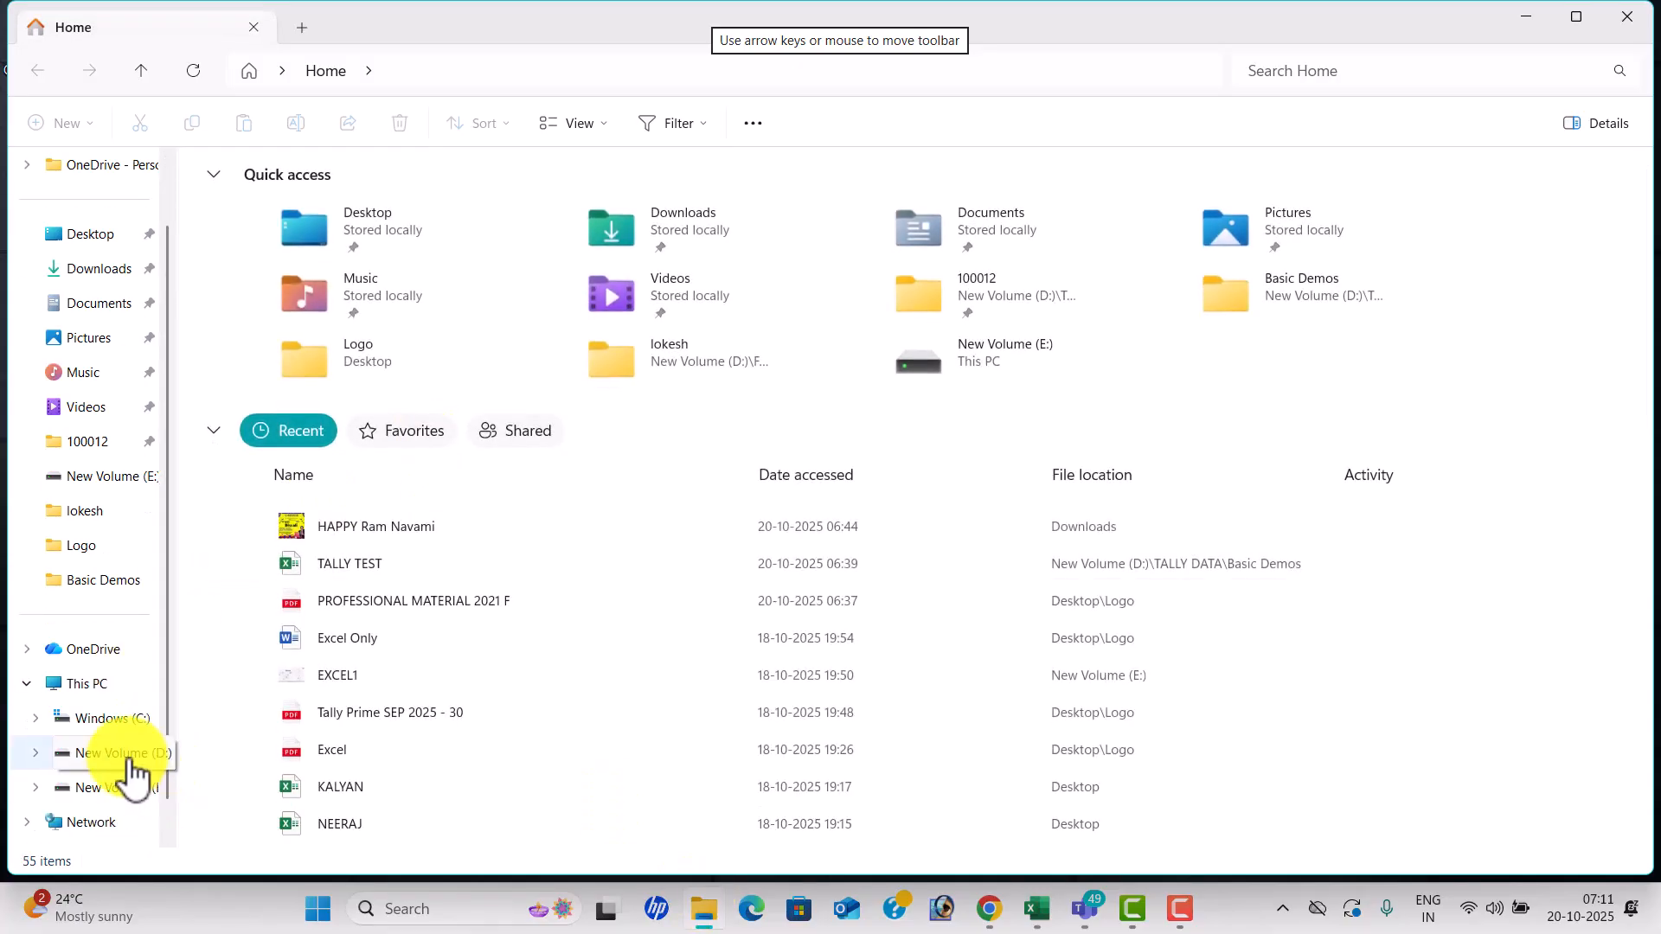
click(128, 755)
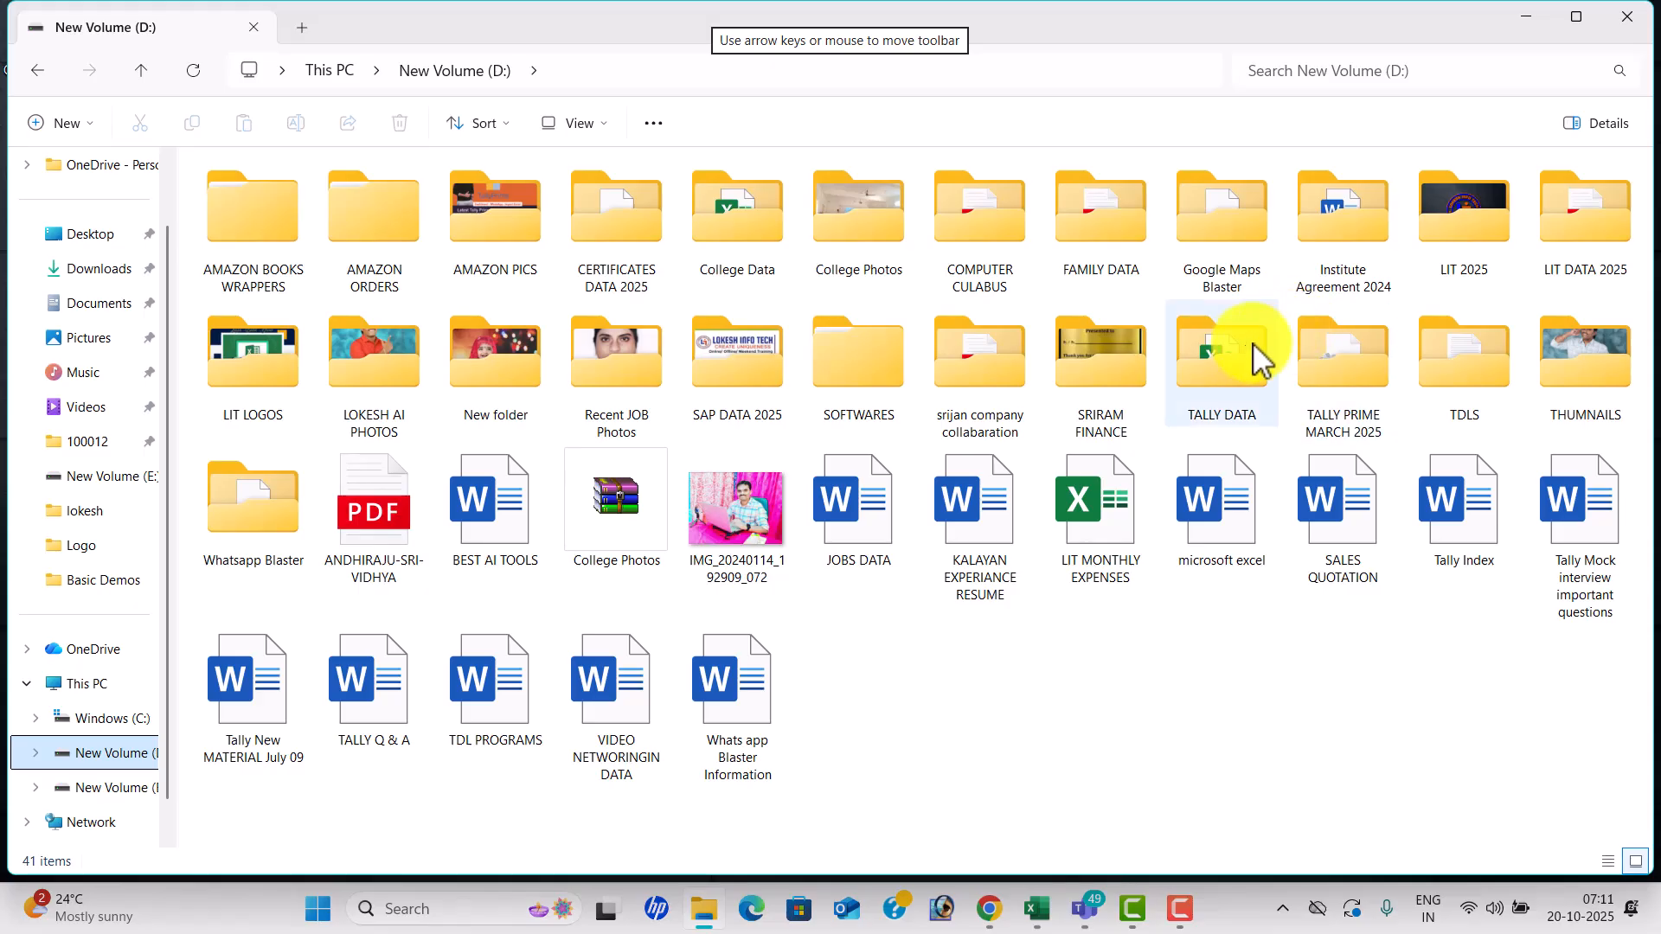
click(1324, 393)
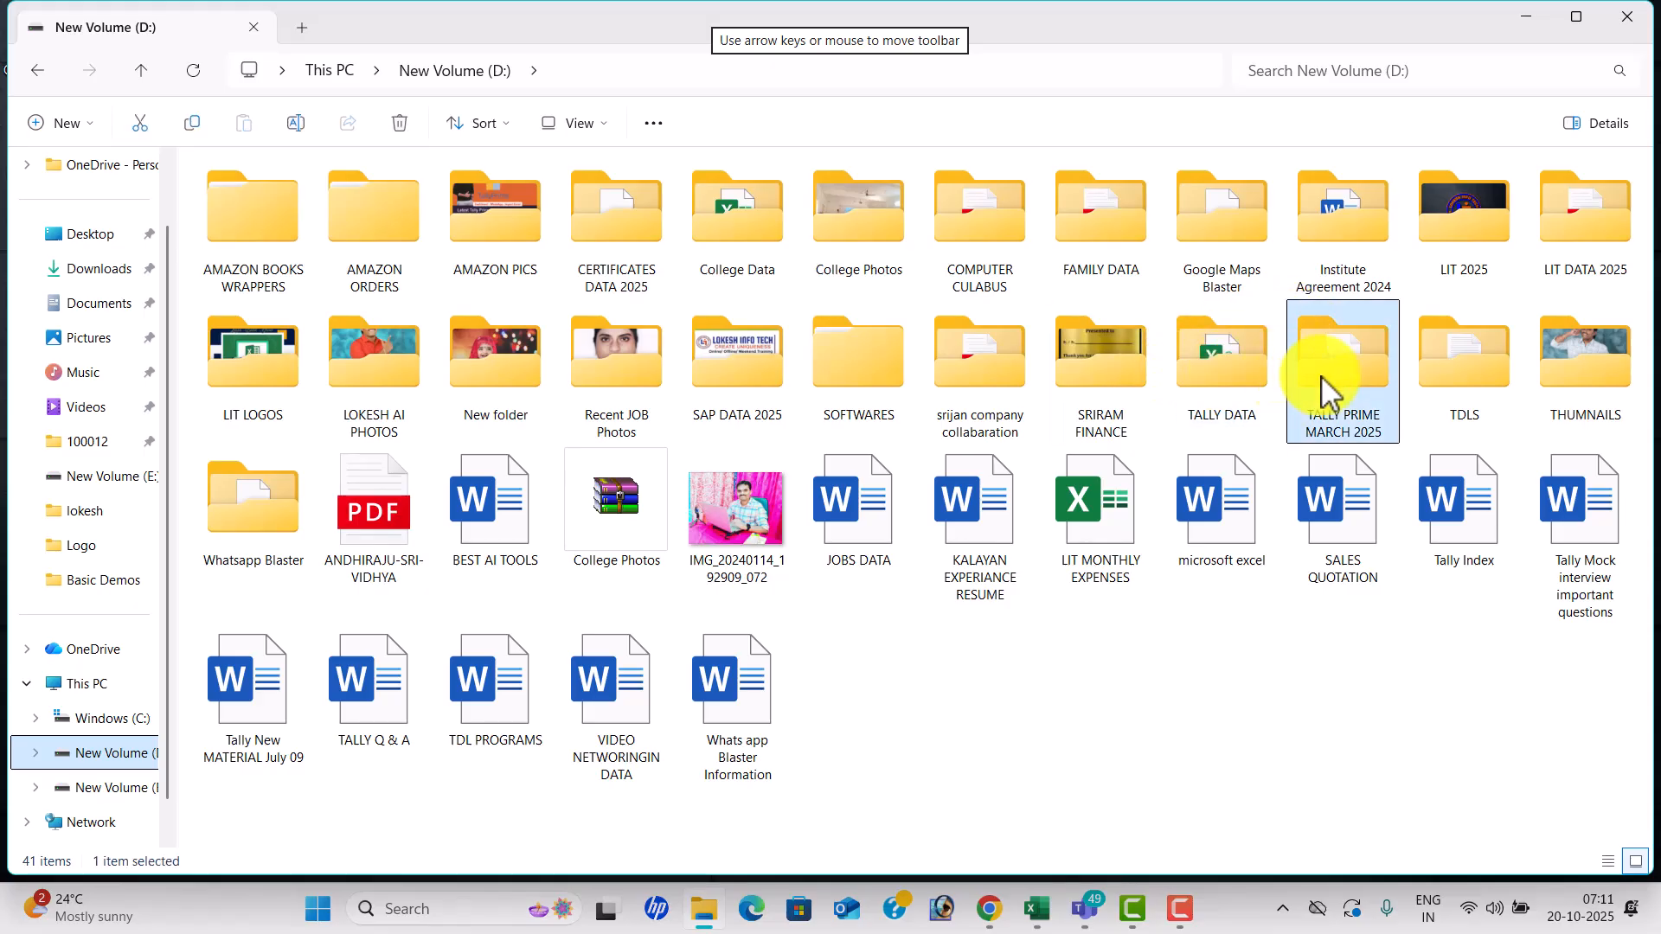
double_click(1323, 394)
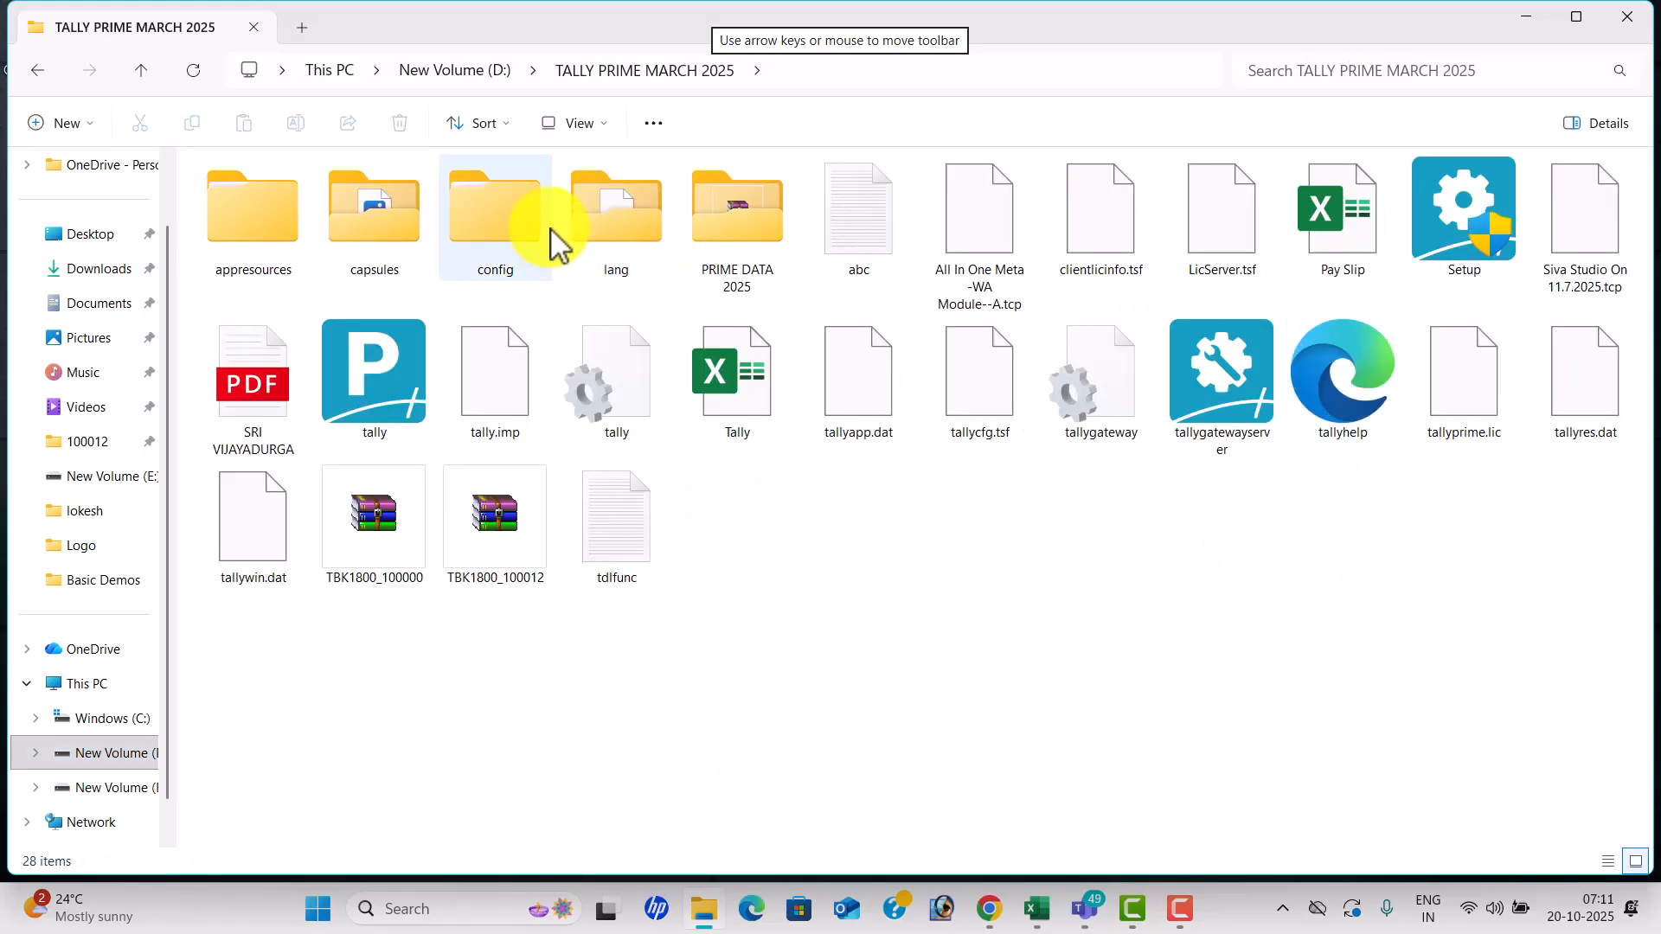
double_click(729, 216)
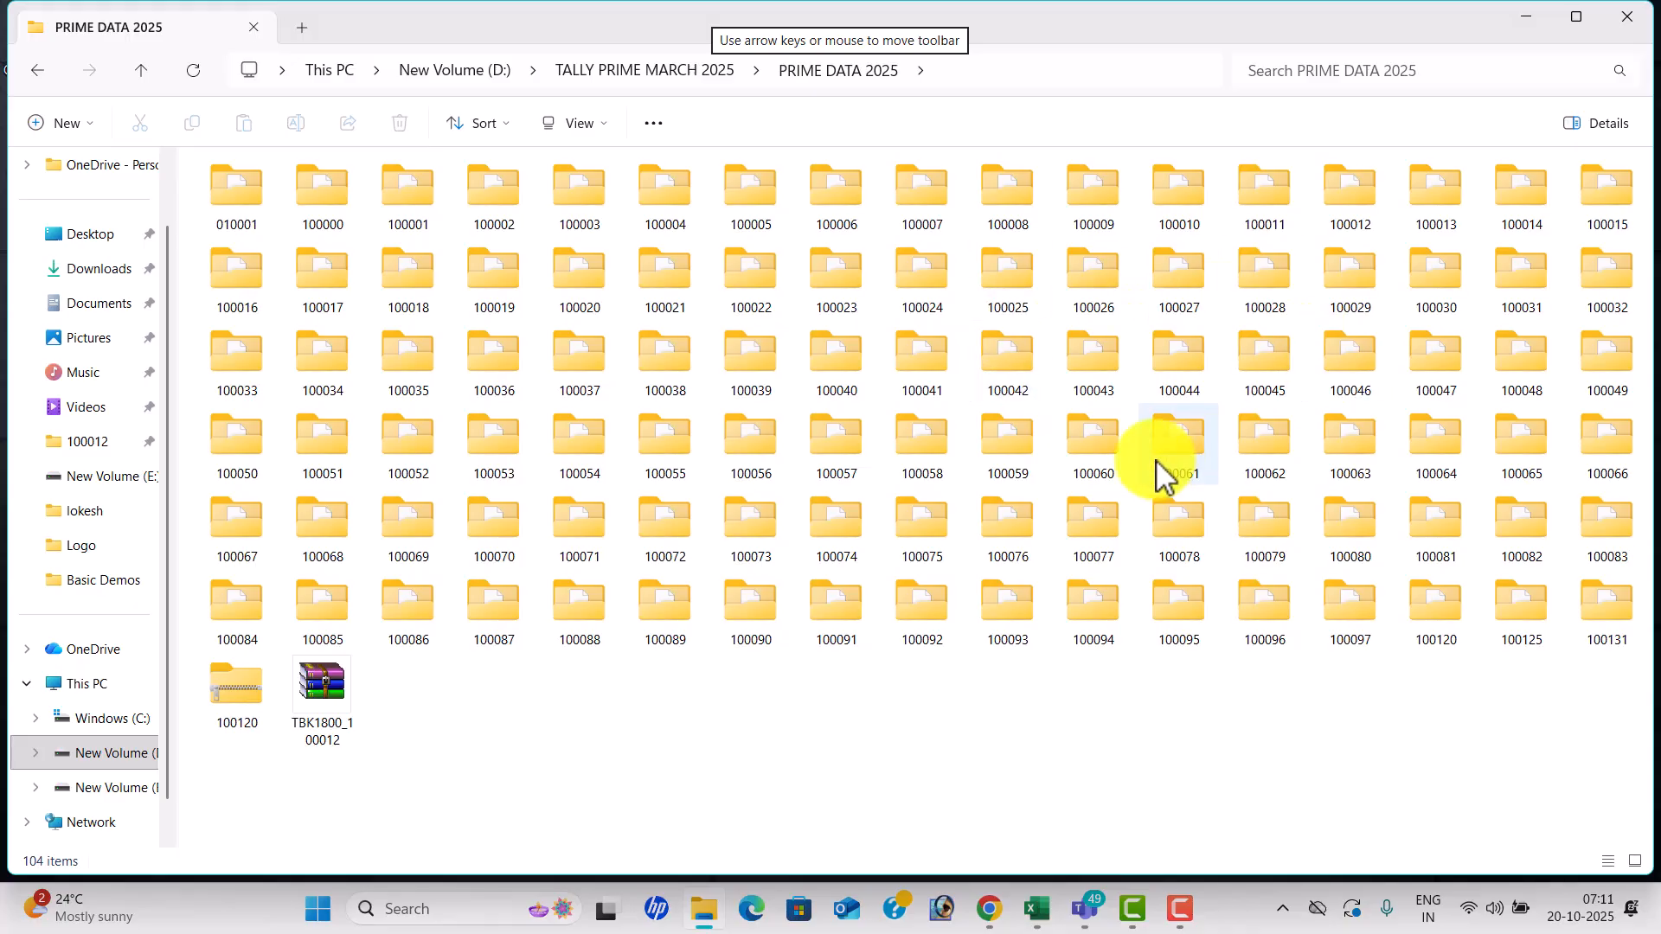
Copy the company data folders 100069 and 100096 from PRIME DATA 2025.
click(415, 546)
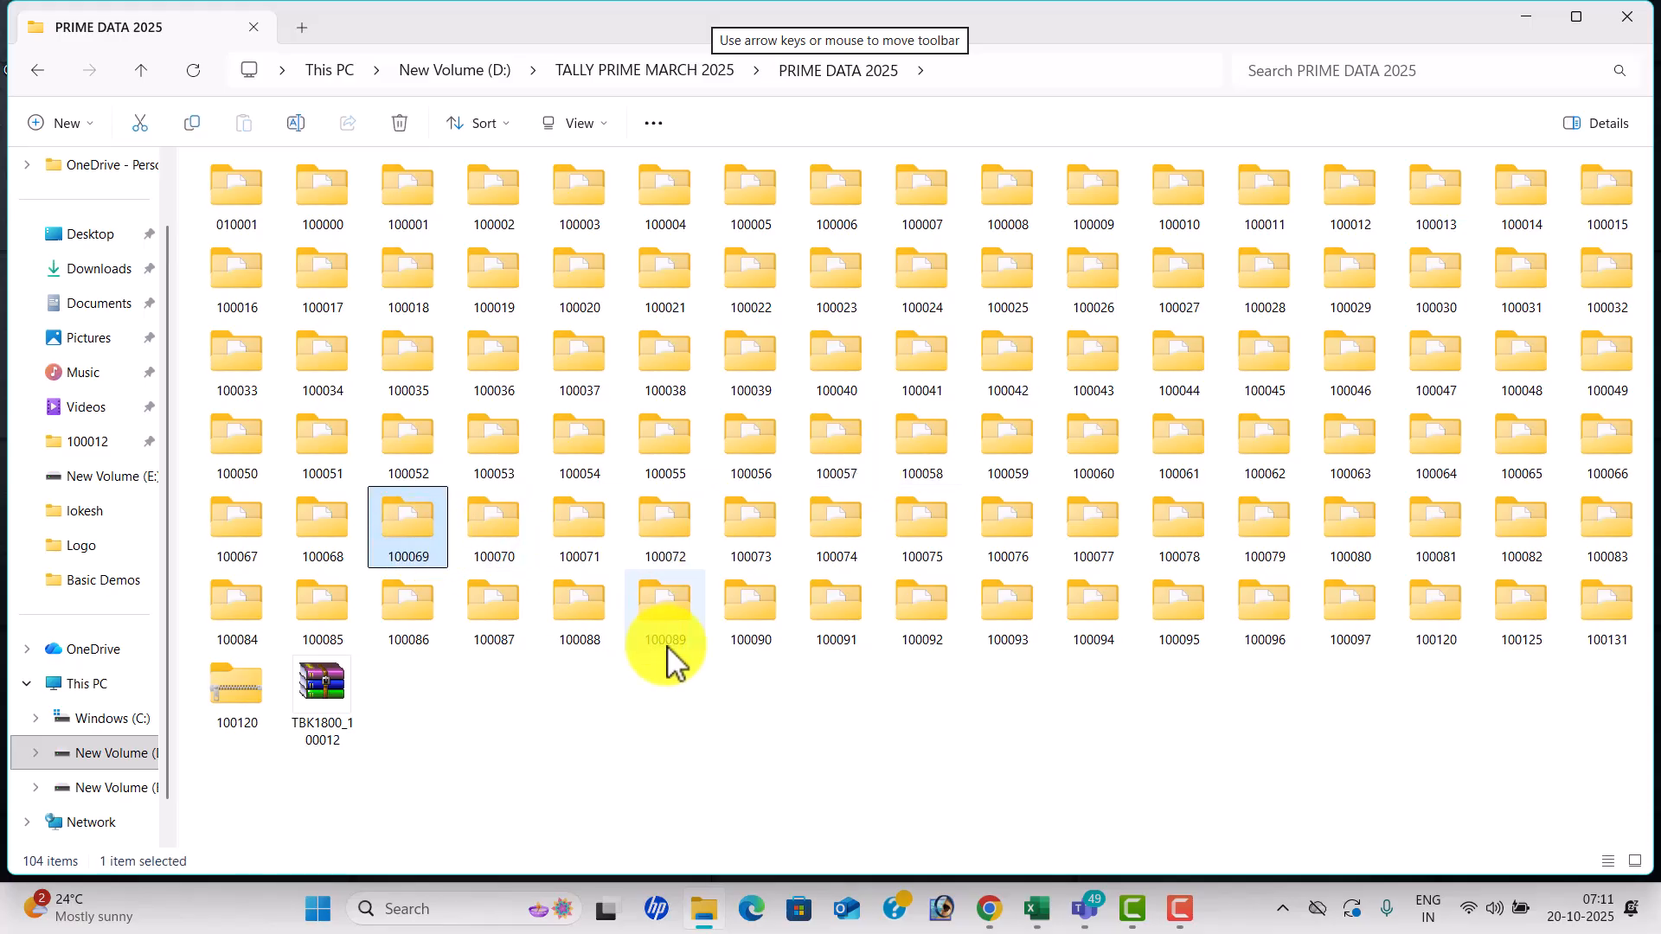
ctrl+click(1255, 616)
key(ctrl+c)
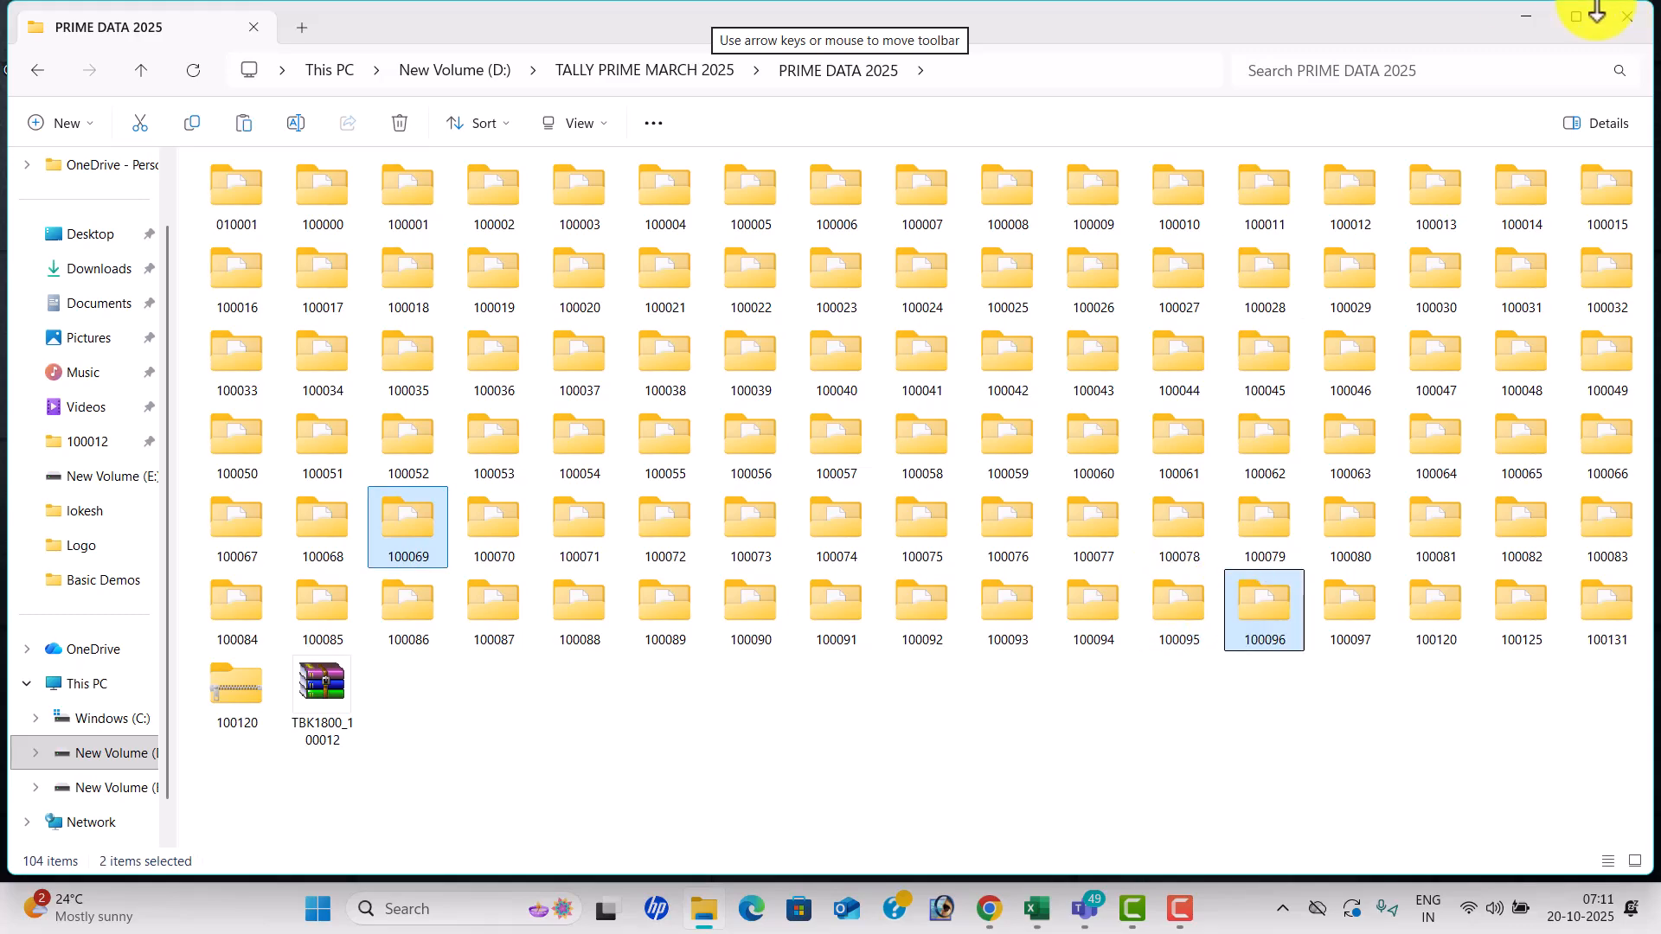
Create a folder named Manual Back Up inside the desktop DATA BACK UP folder.
click(1540, 4)
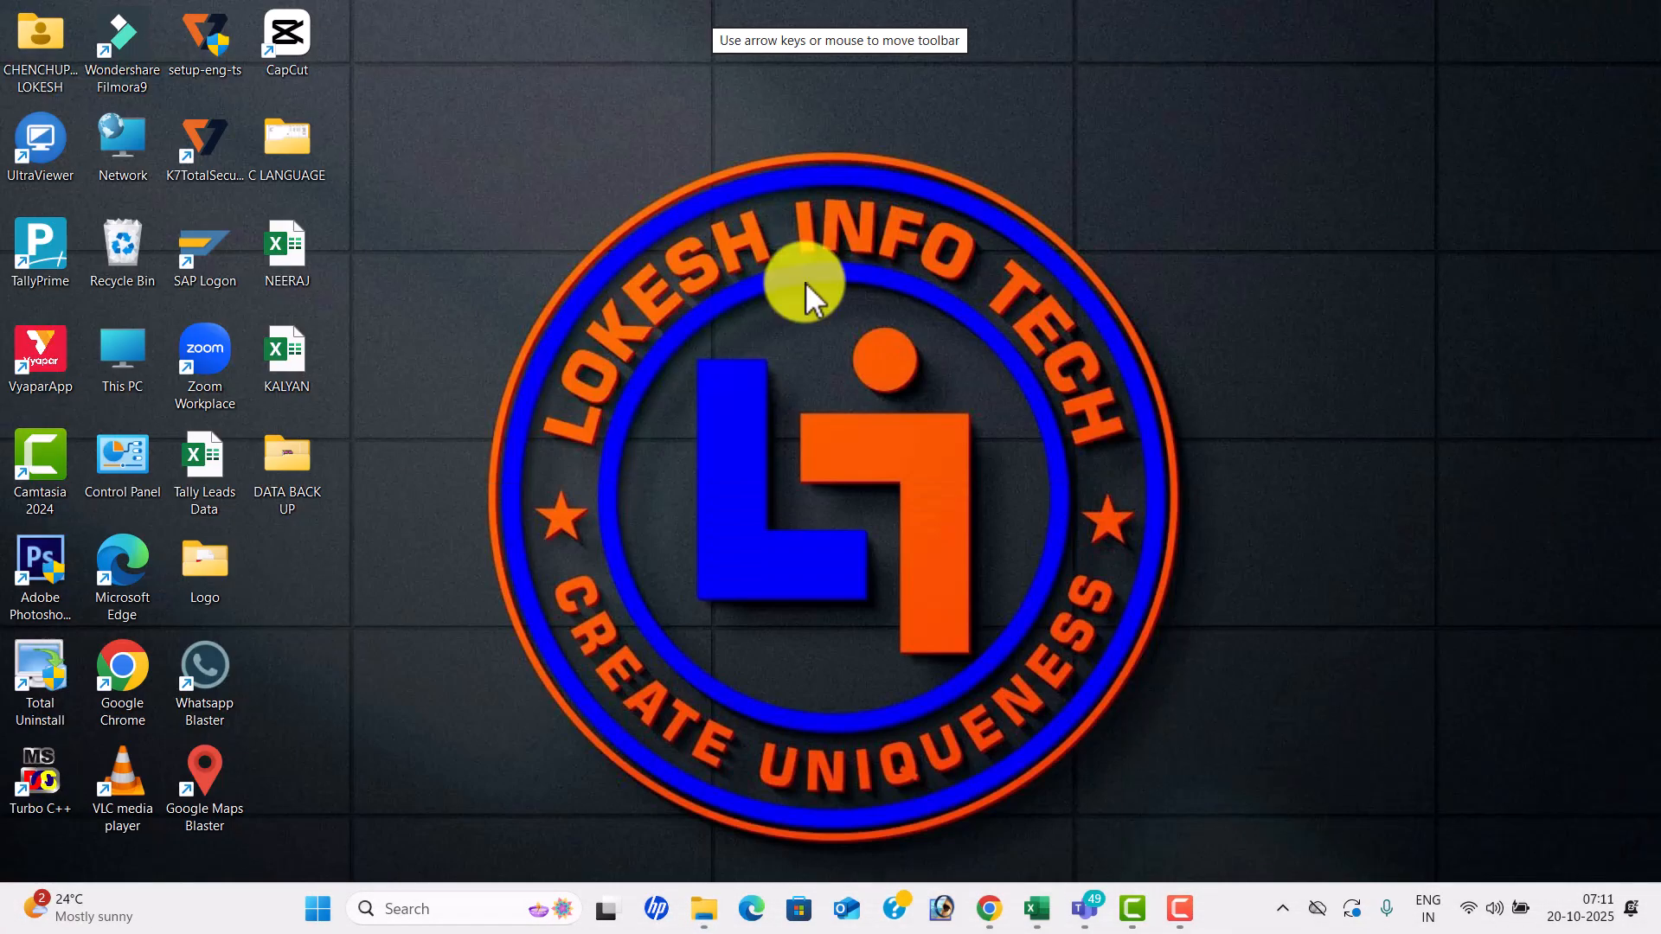
double_click(304, 488)
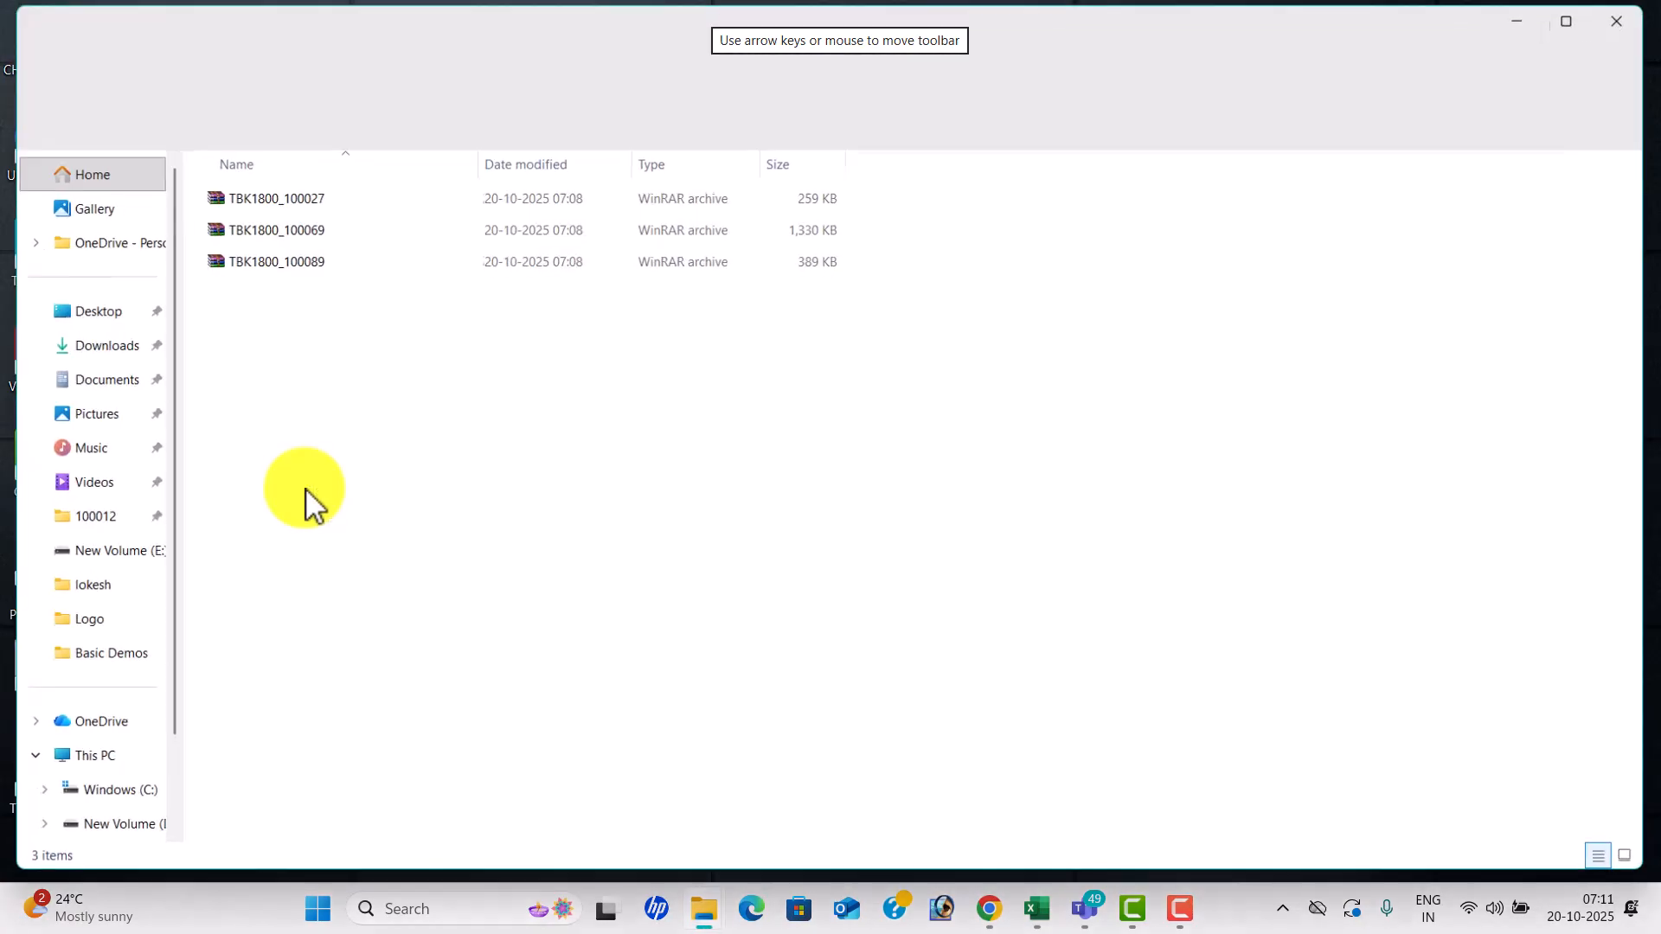
right_click(691, 425)
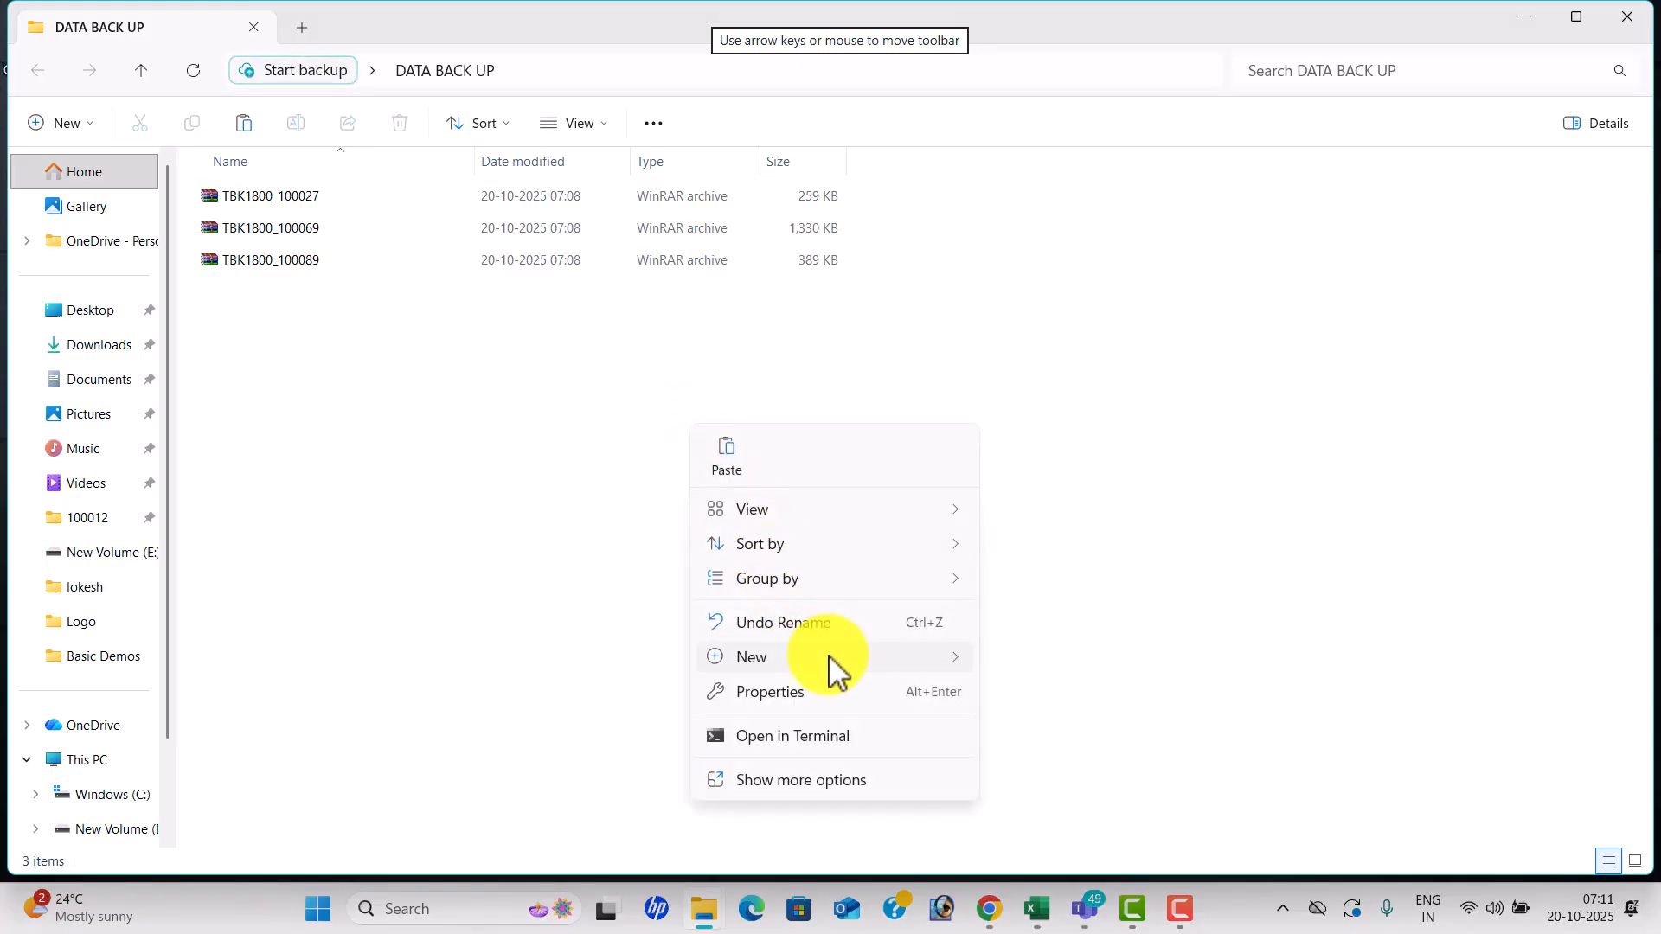
mouse_move(833, 664)
click(1102, 278)
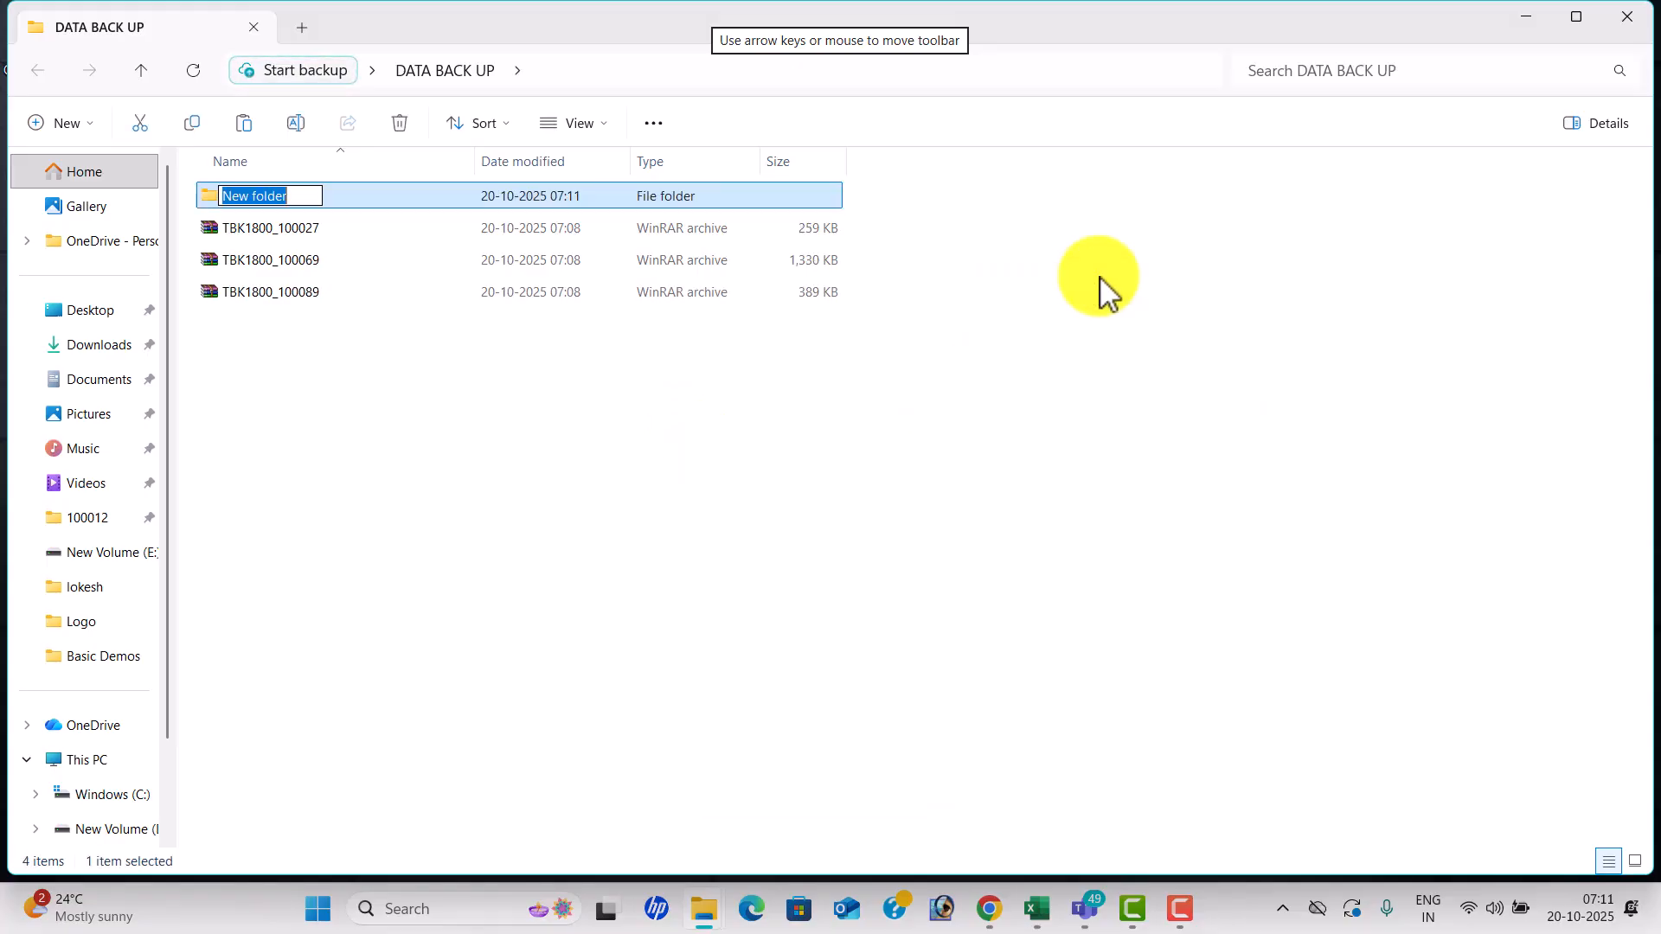
text(M)
key(BackSpace)
text(Manual Bak)
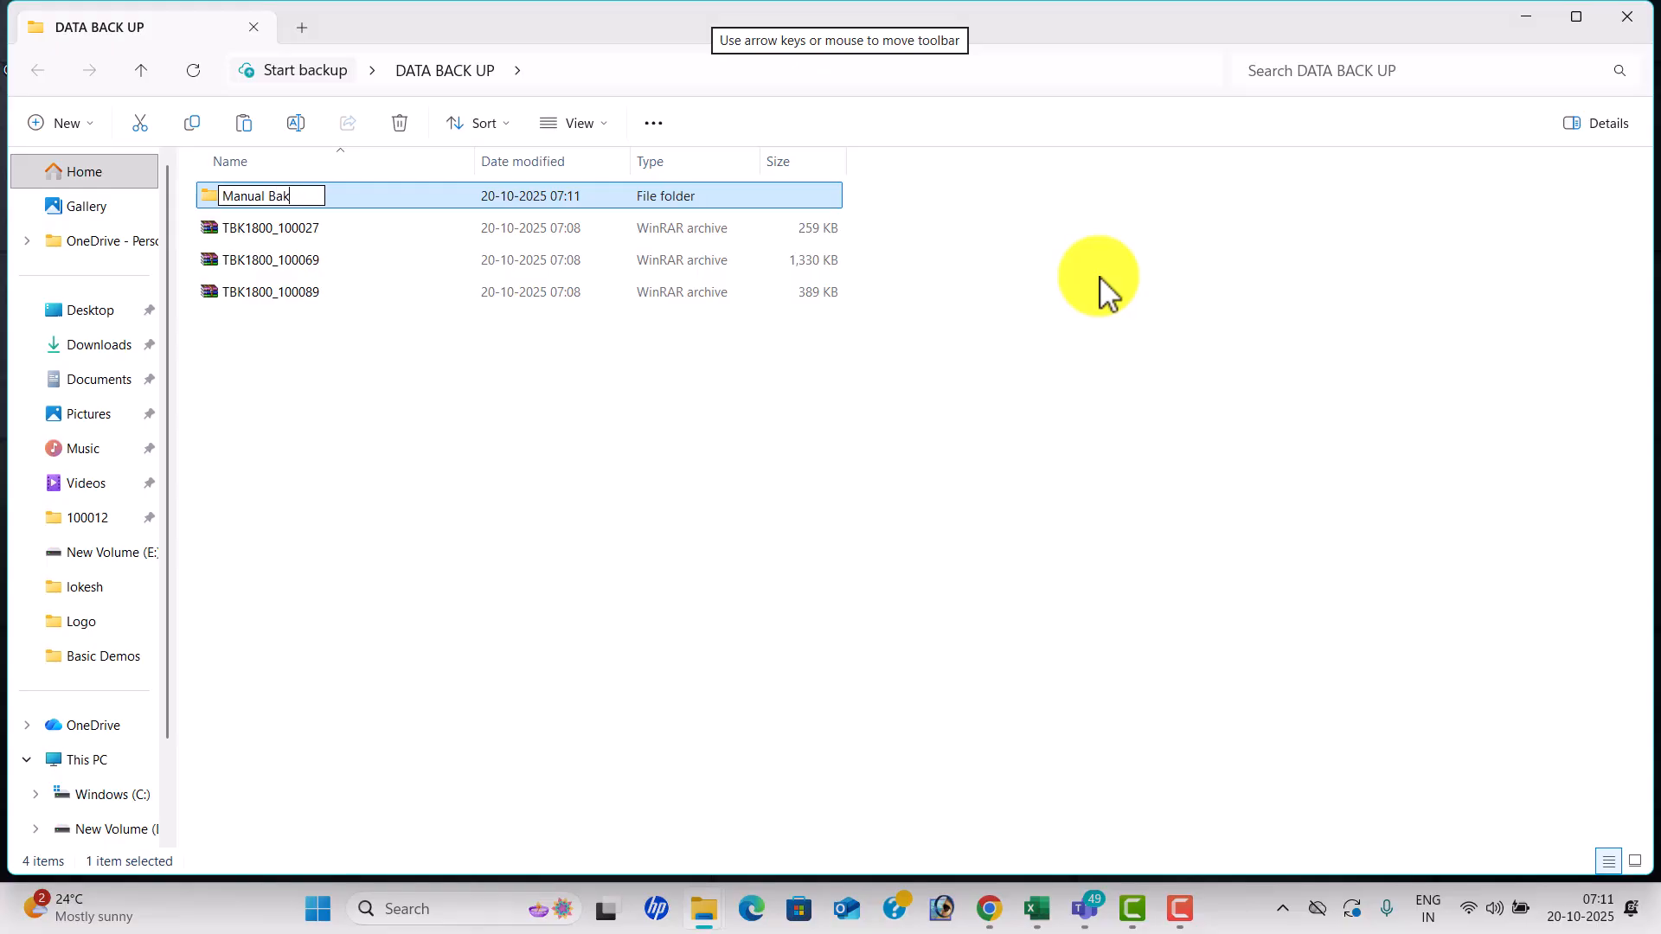
key(BackSpace)
text(ck Up)
key(Return)
Paste the copied company data folders into the Manual Back Up folder.
key(Return)
key(ctrl+v)
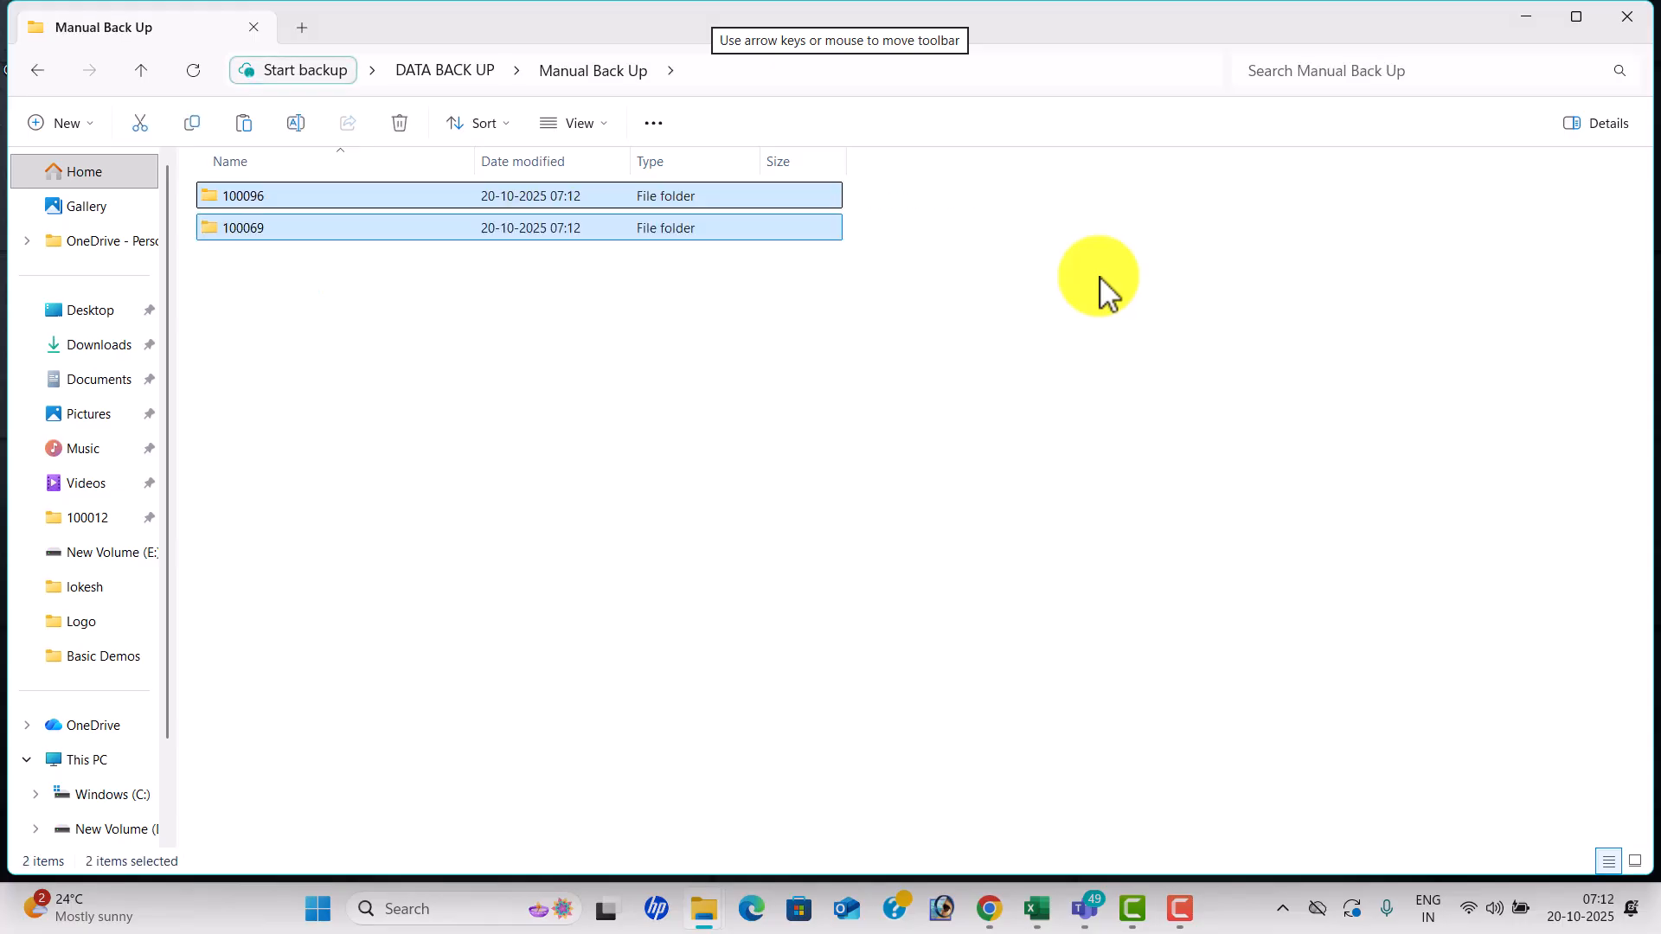
click(1107, 290)
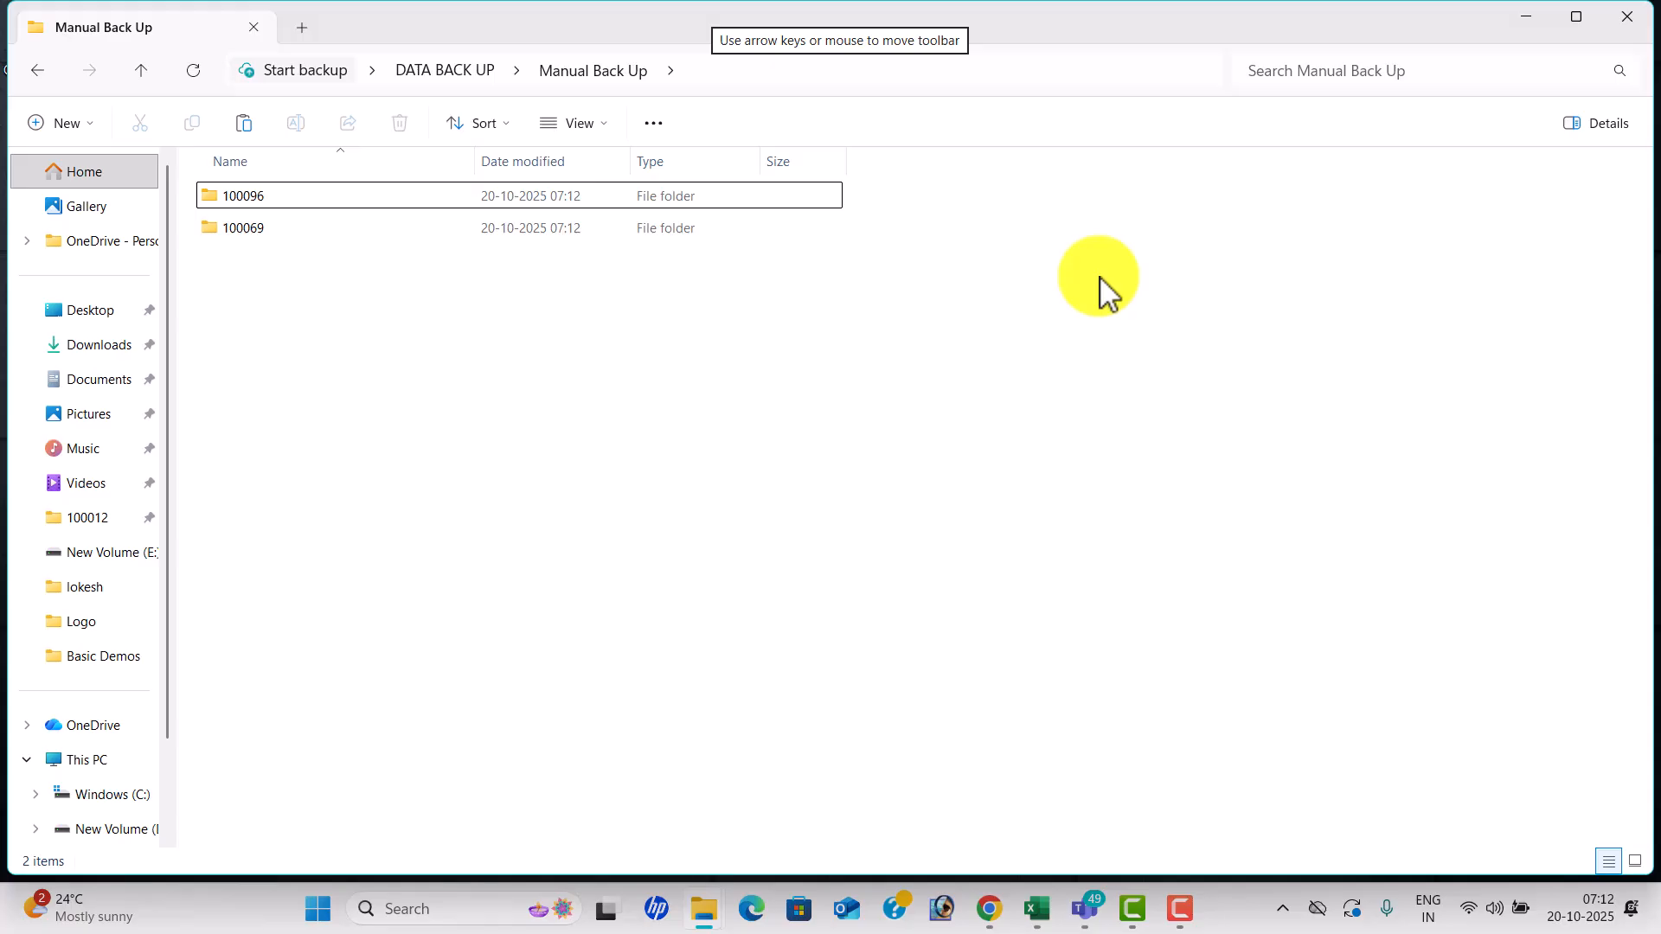
Return to the PRIME DATA 2025 File Explorer window and launch TallyPrime.
key(super+Tab)
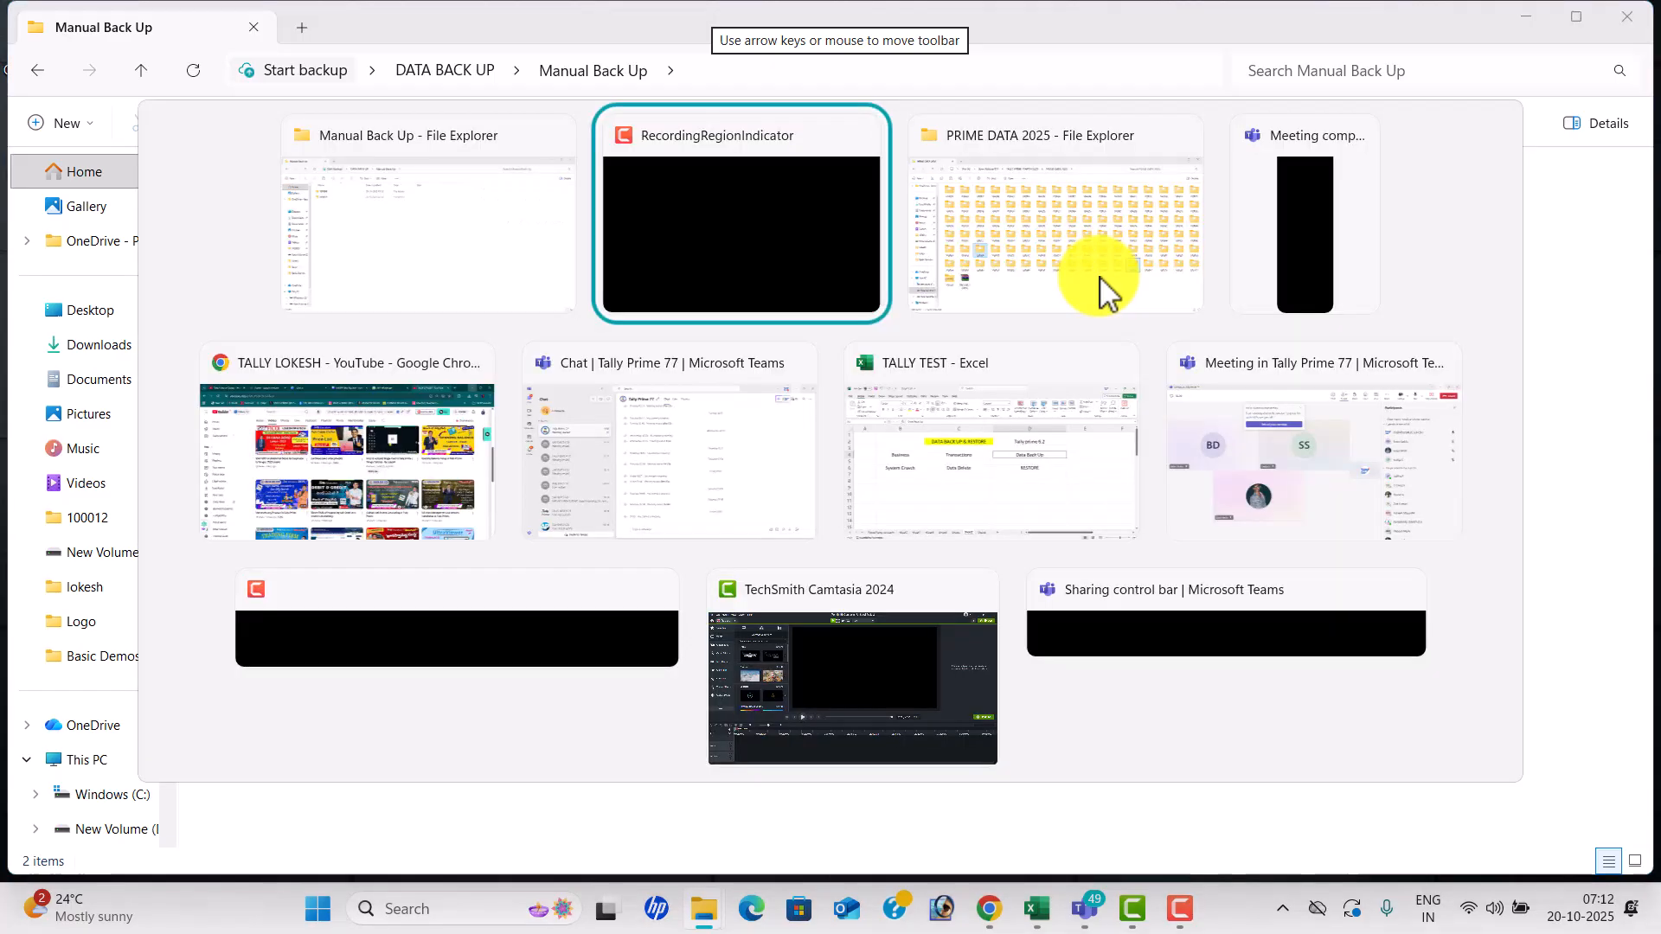
click(1101, 278)
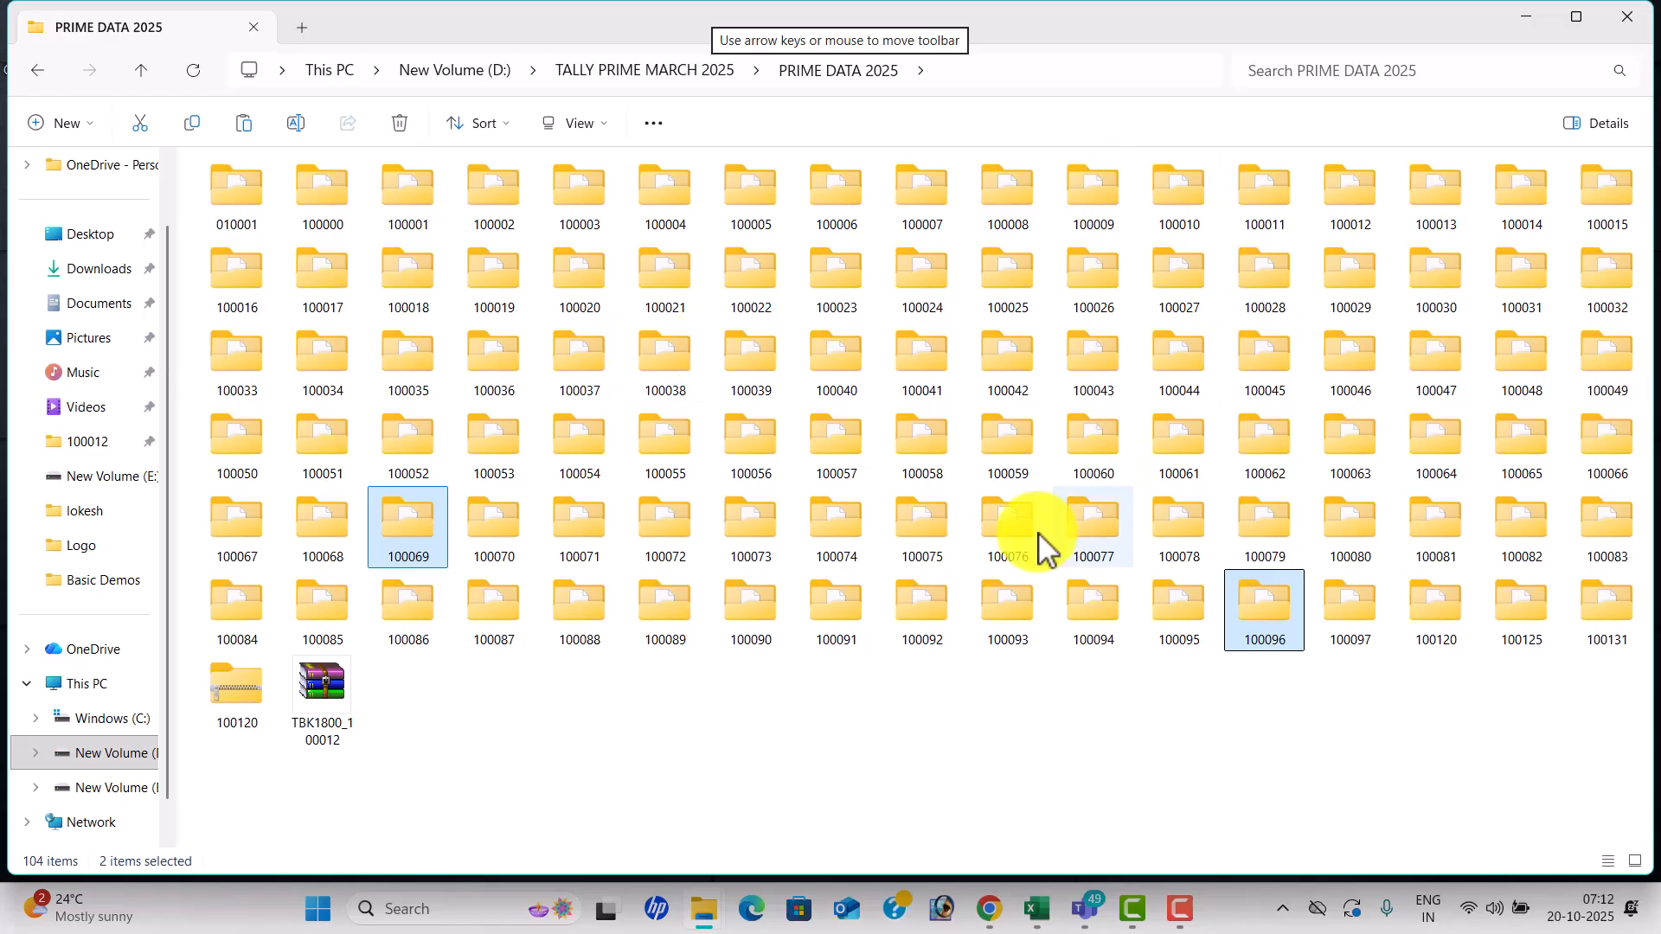
mouse_move(920, 381)
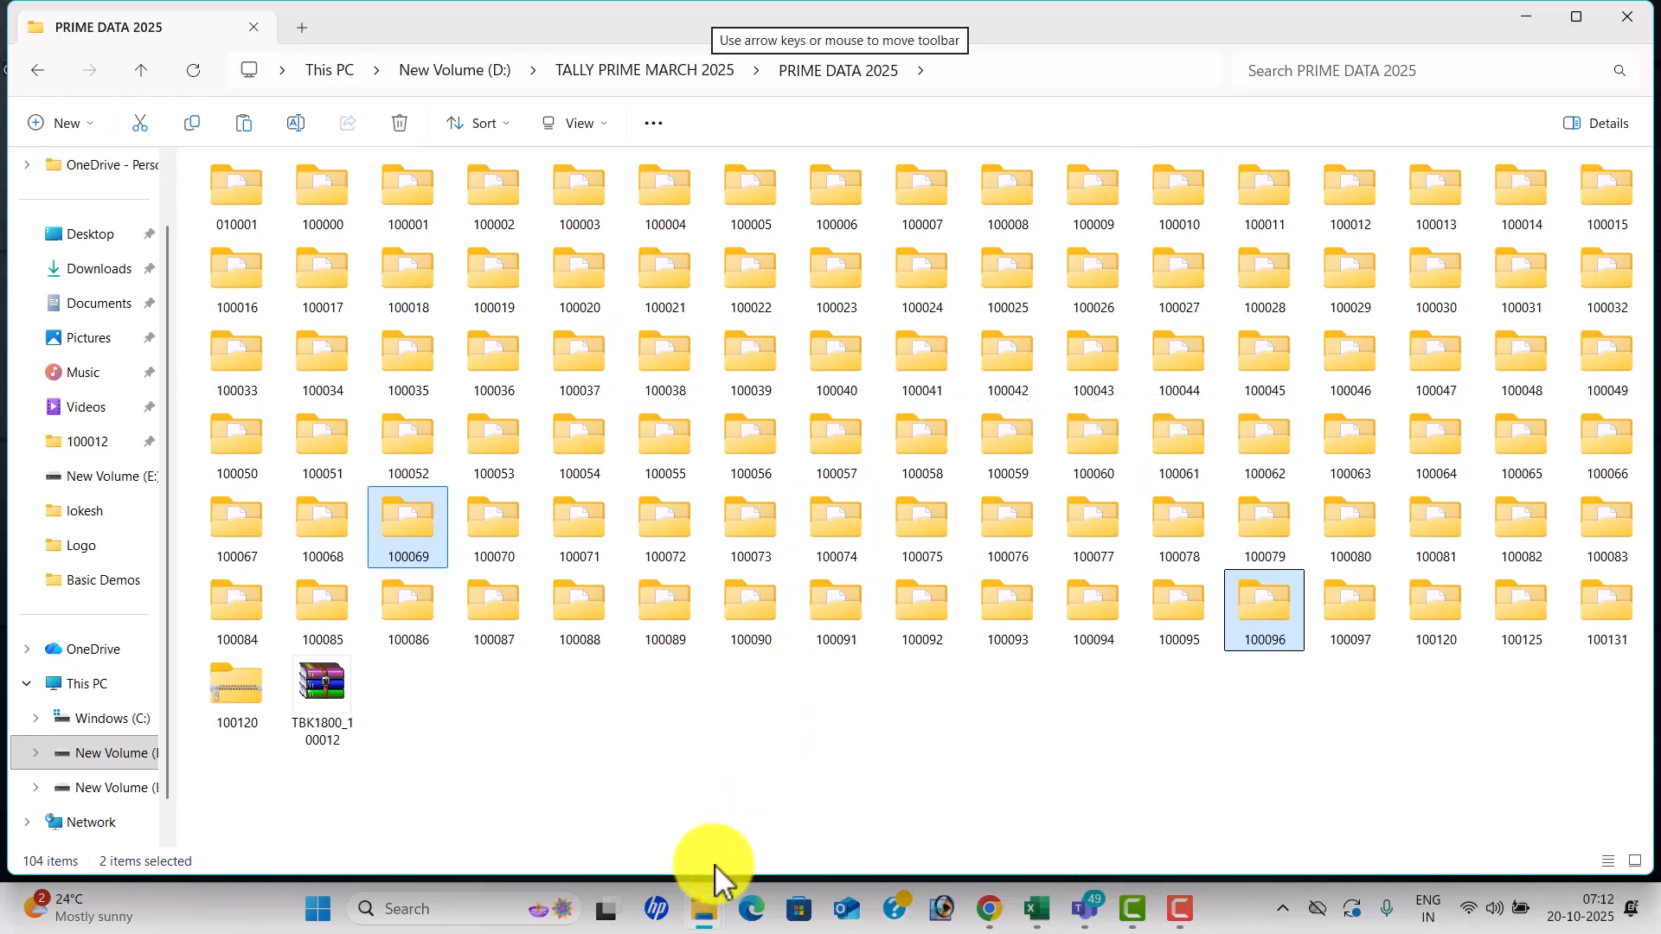
click(498, 915)
text(t)
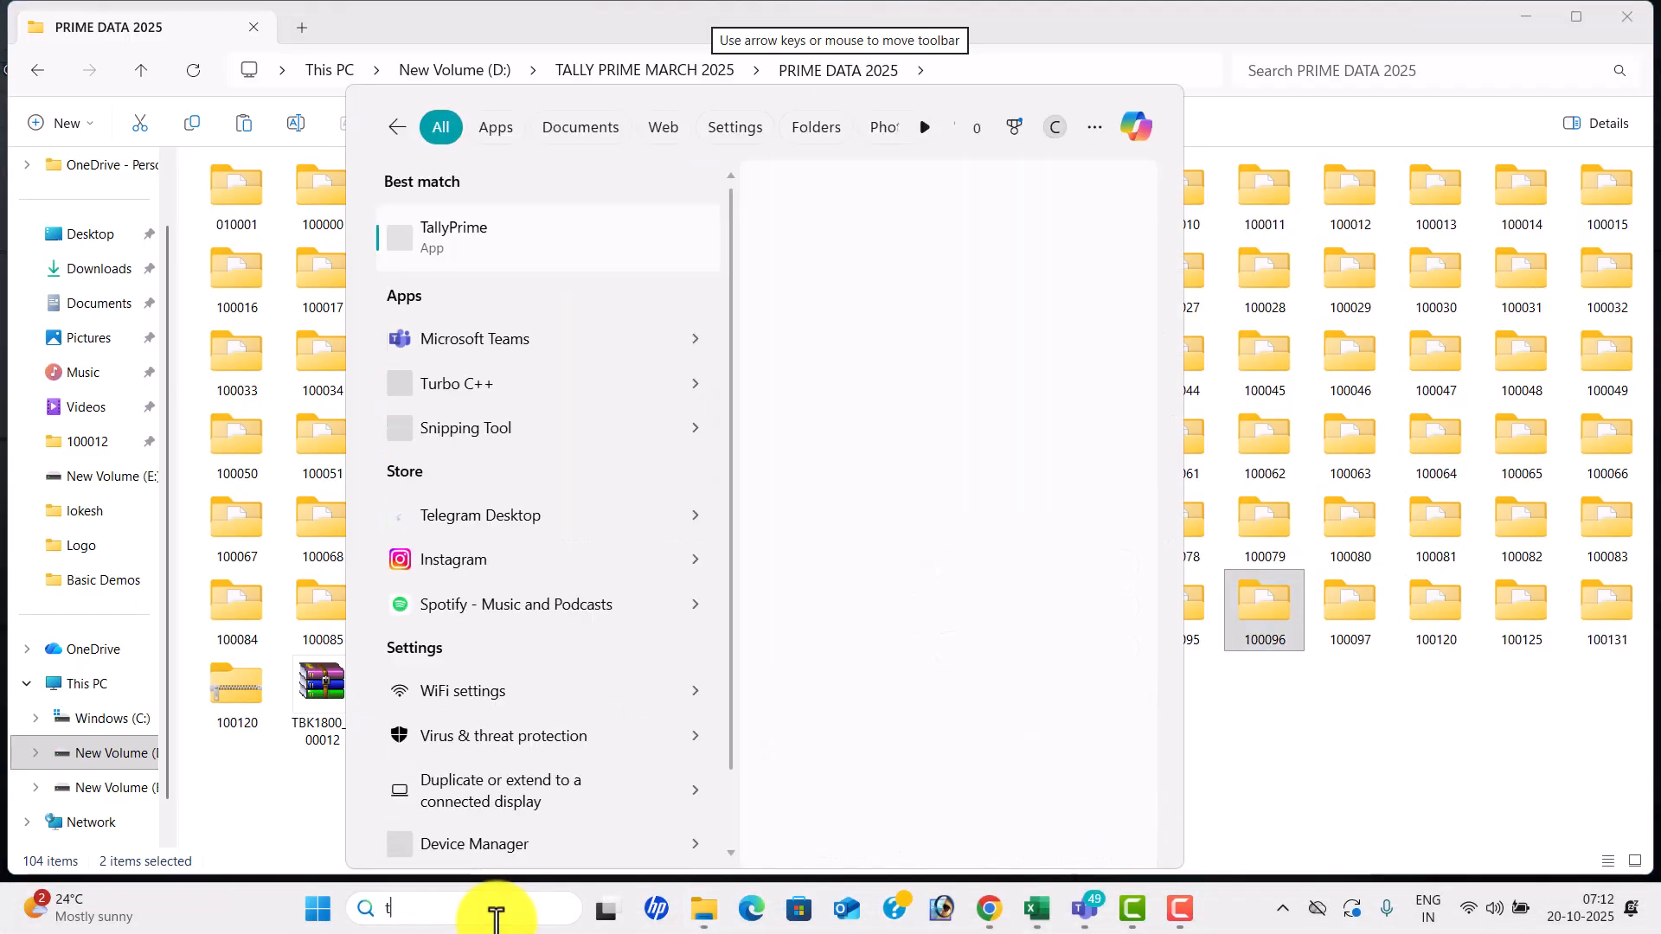
text(ally)
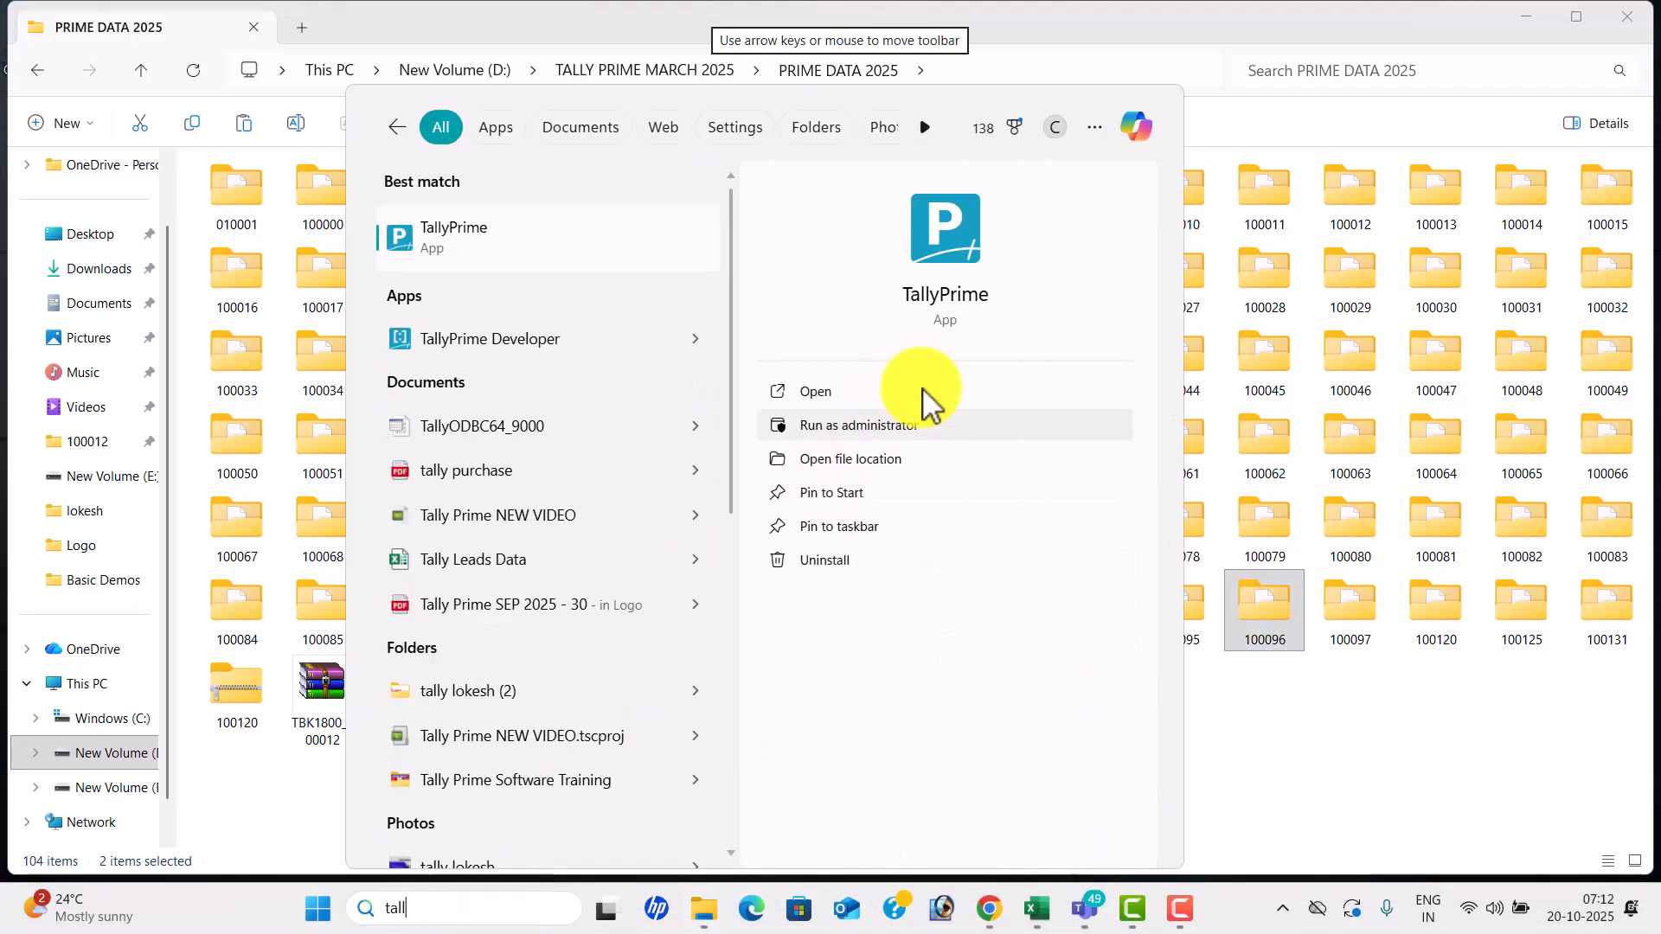
click(923, 394)
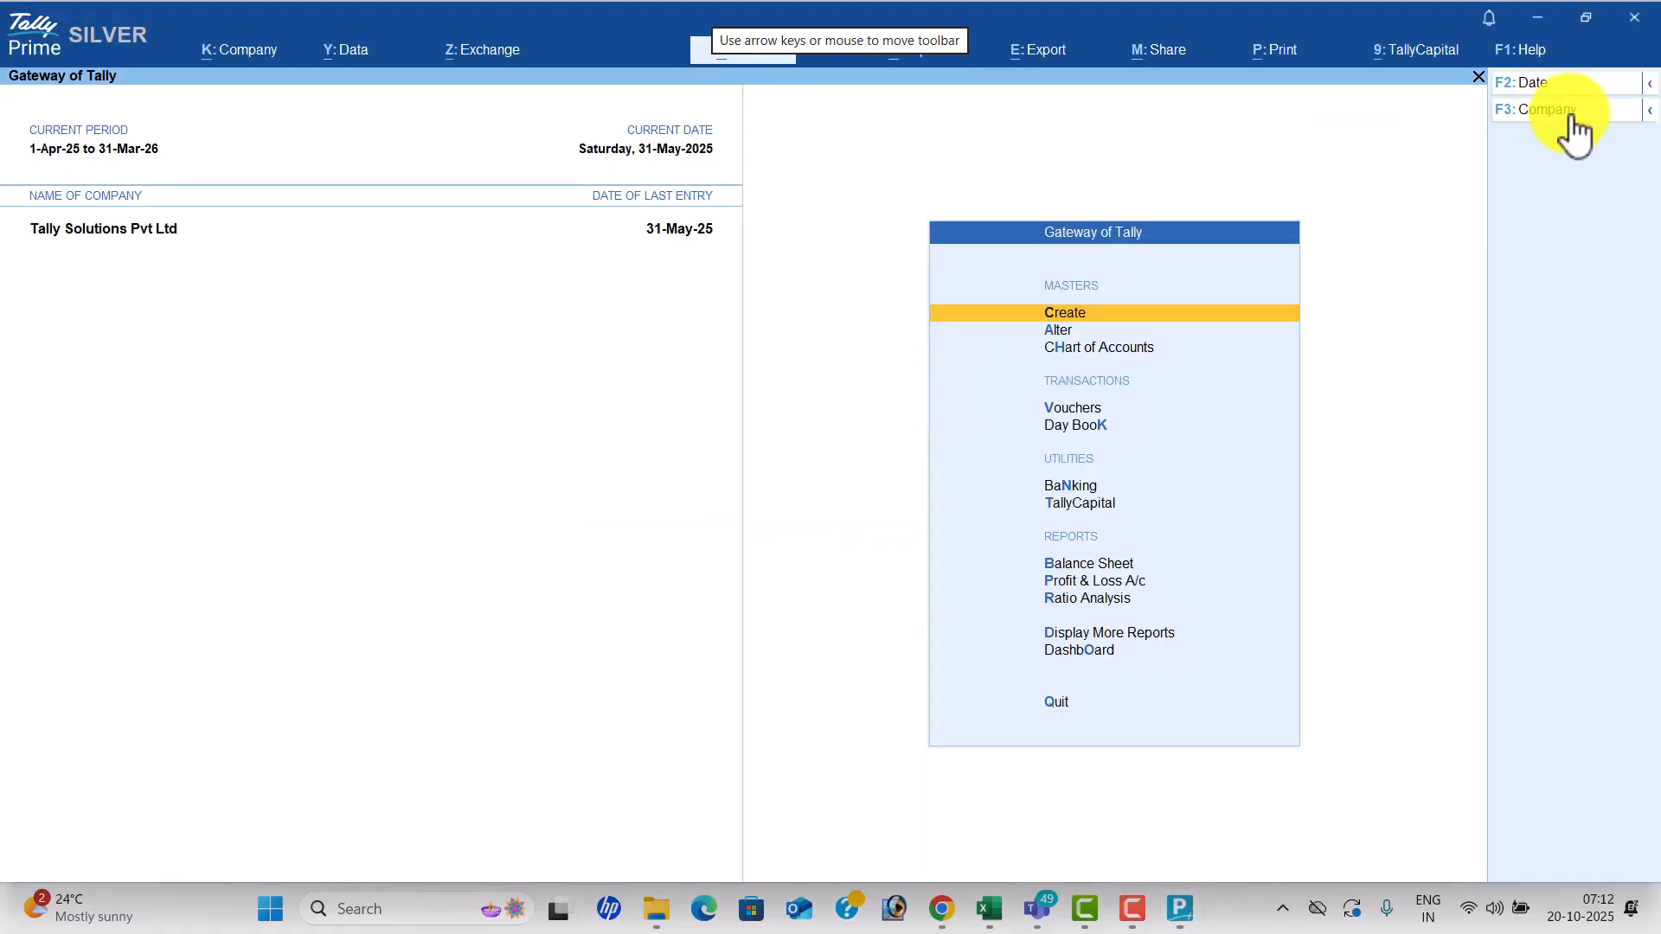
Check the company numbers of Abdul General Store and Afreen & Co in the company list, and quit TallyPrime.
click(1548, 110)
key(Return)
key(Return)
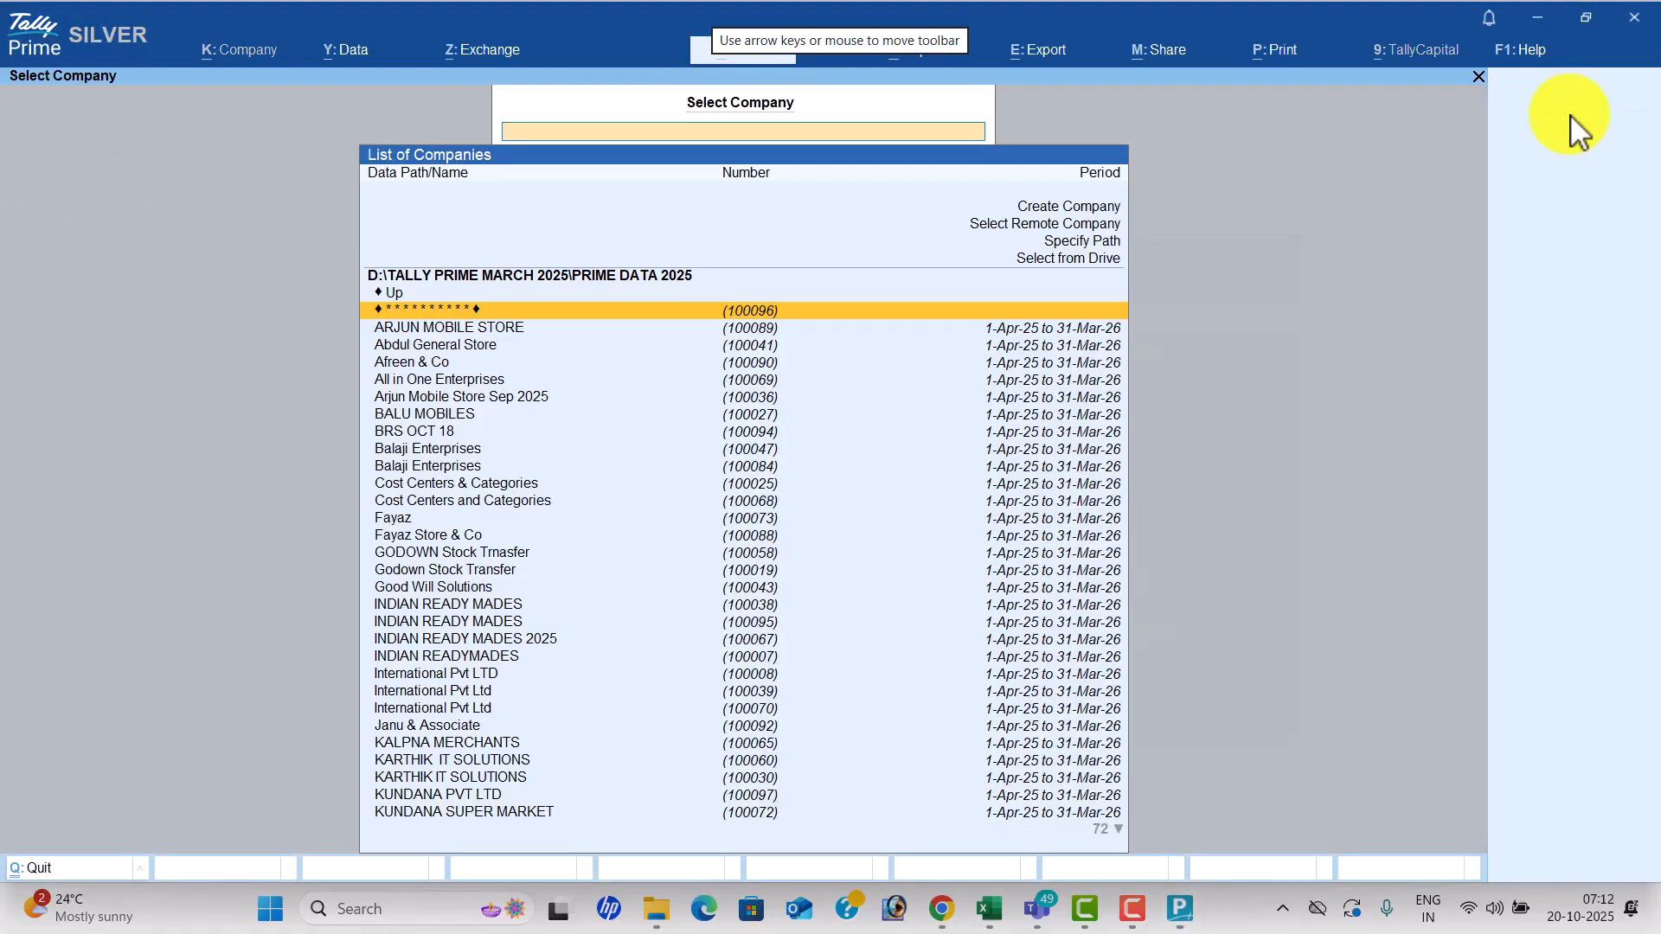
key(Down)
key(Down)
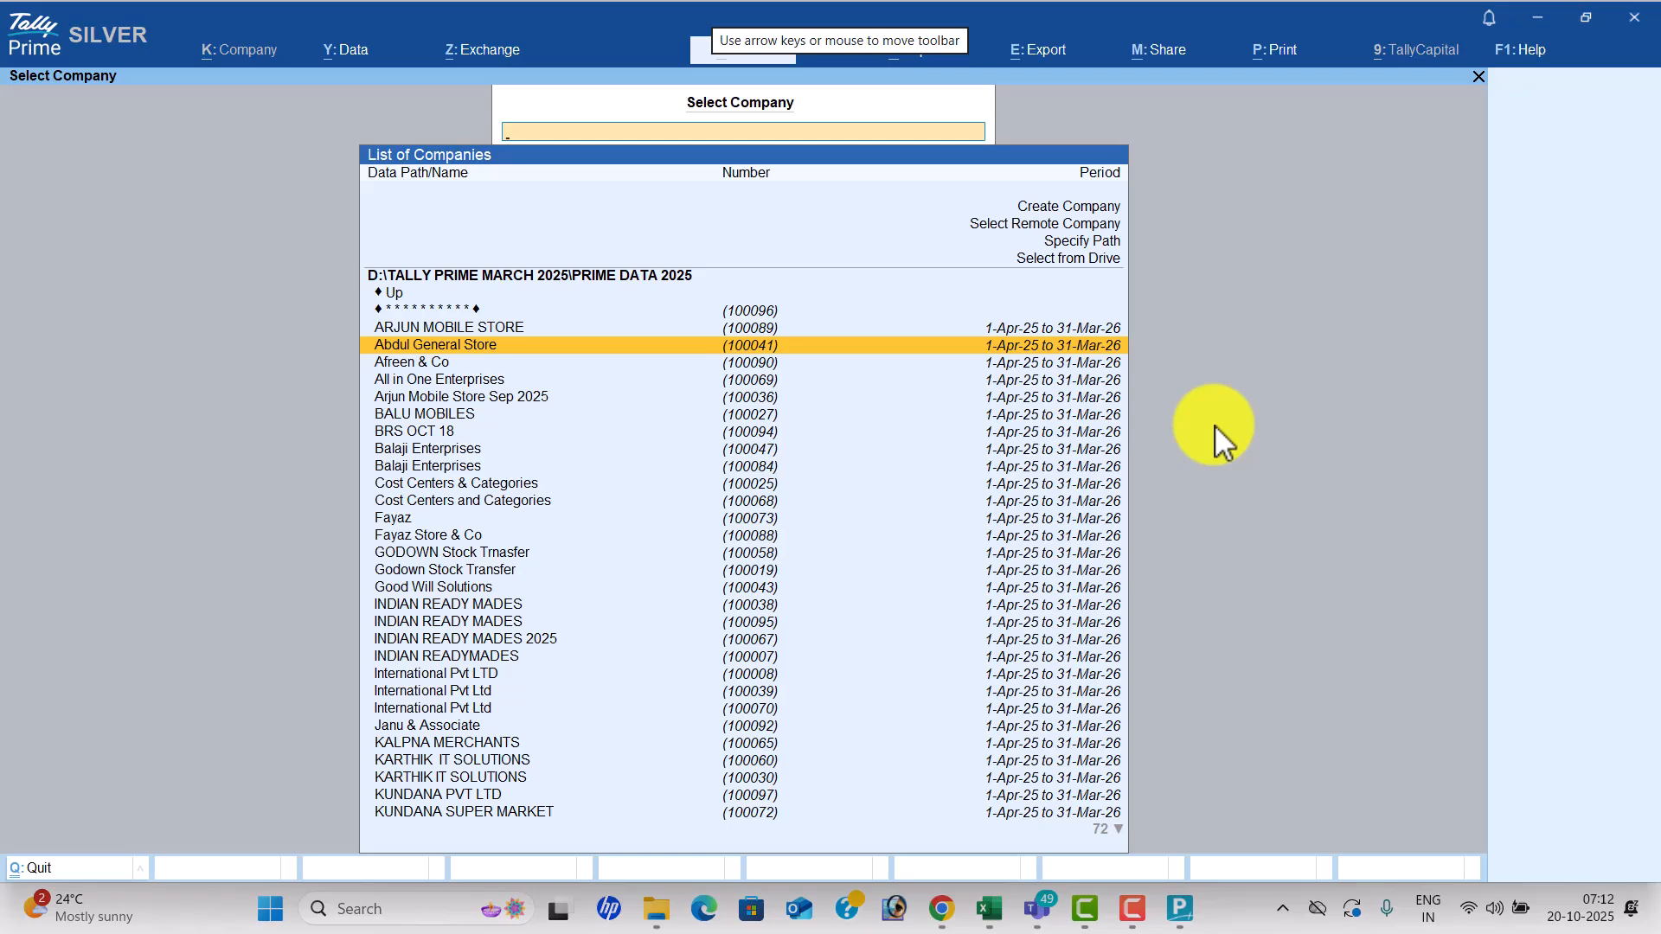
key(Down)
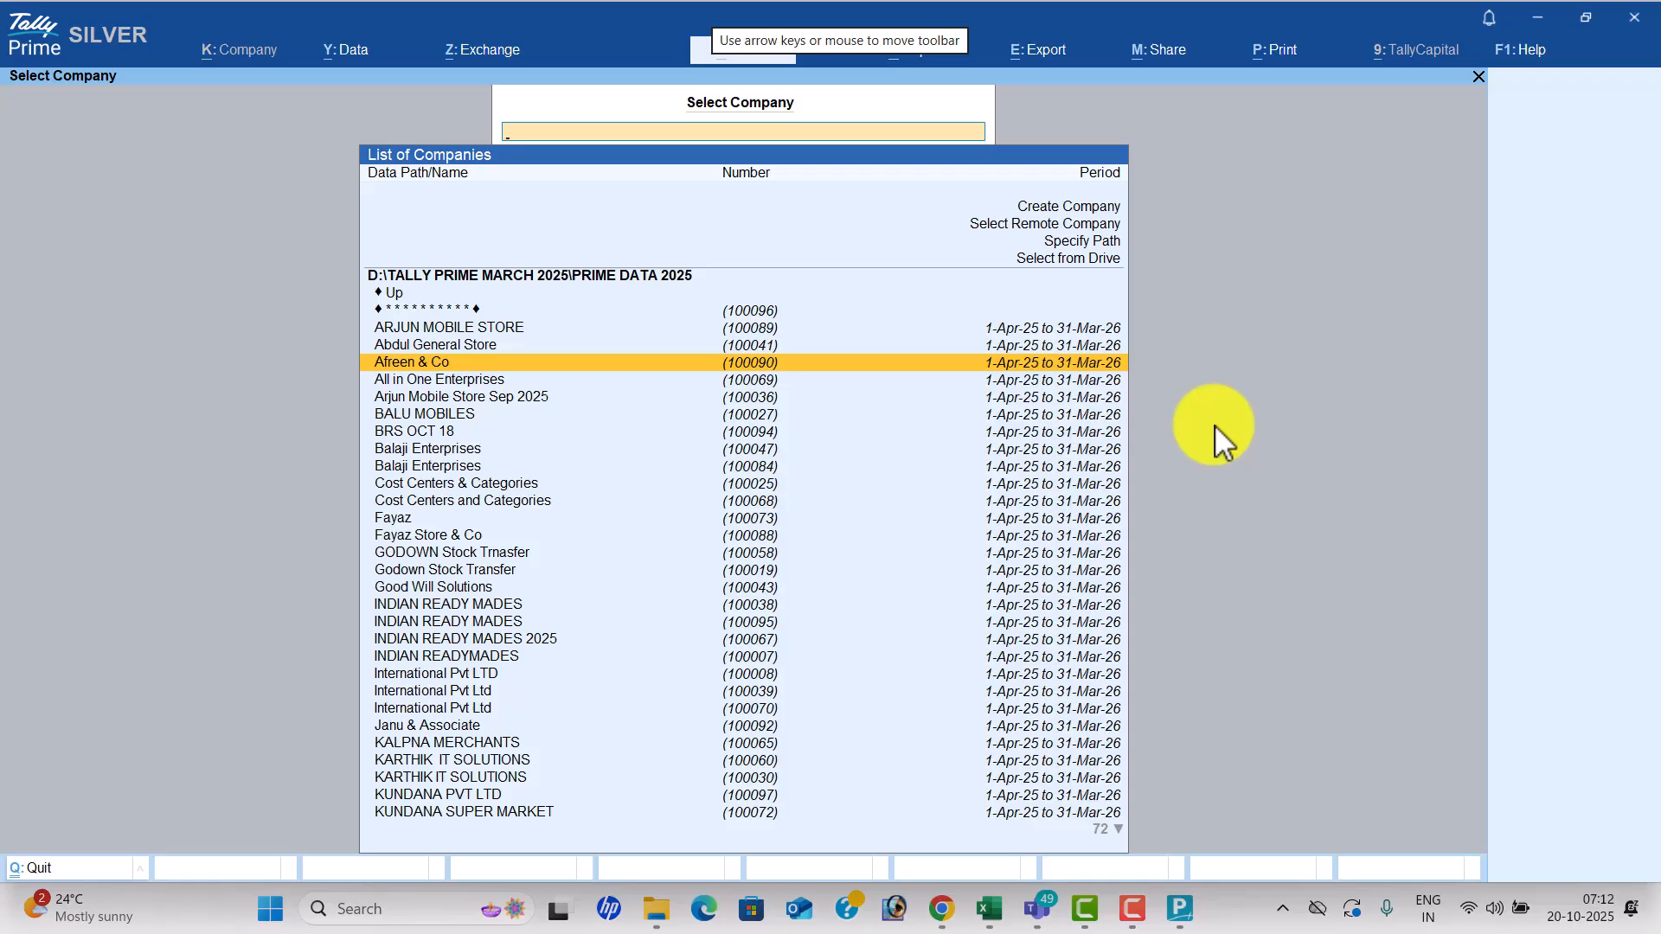
key(Escape)
key(y)
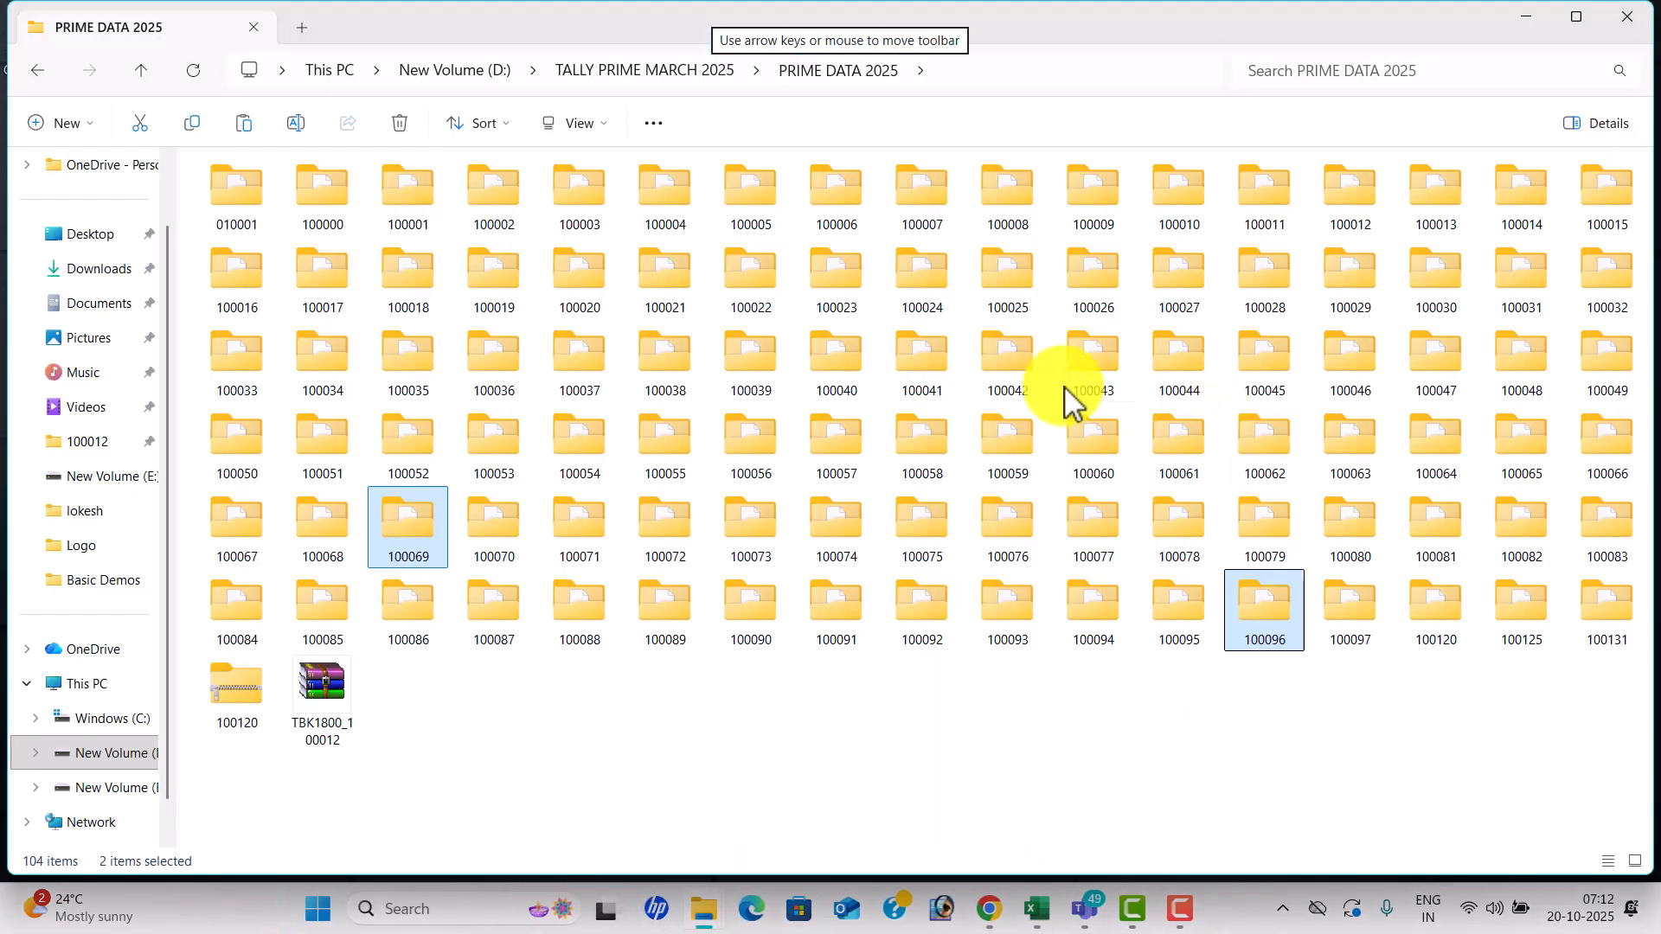
Delete the company data folders 100041 and 100090 from PRIME DATA 2025 in File Explorer.
click(934, 390)
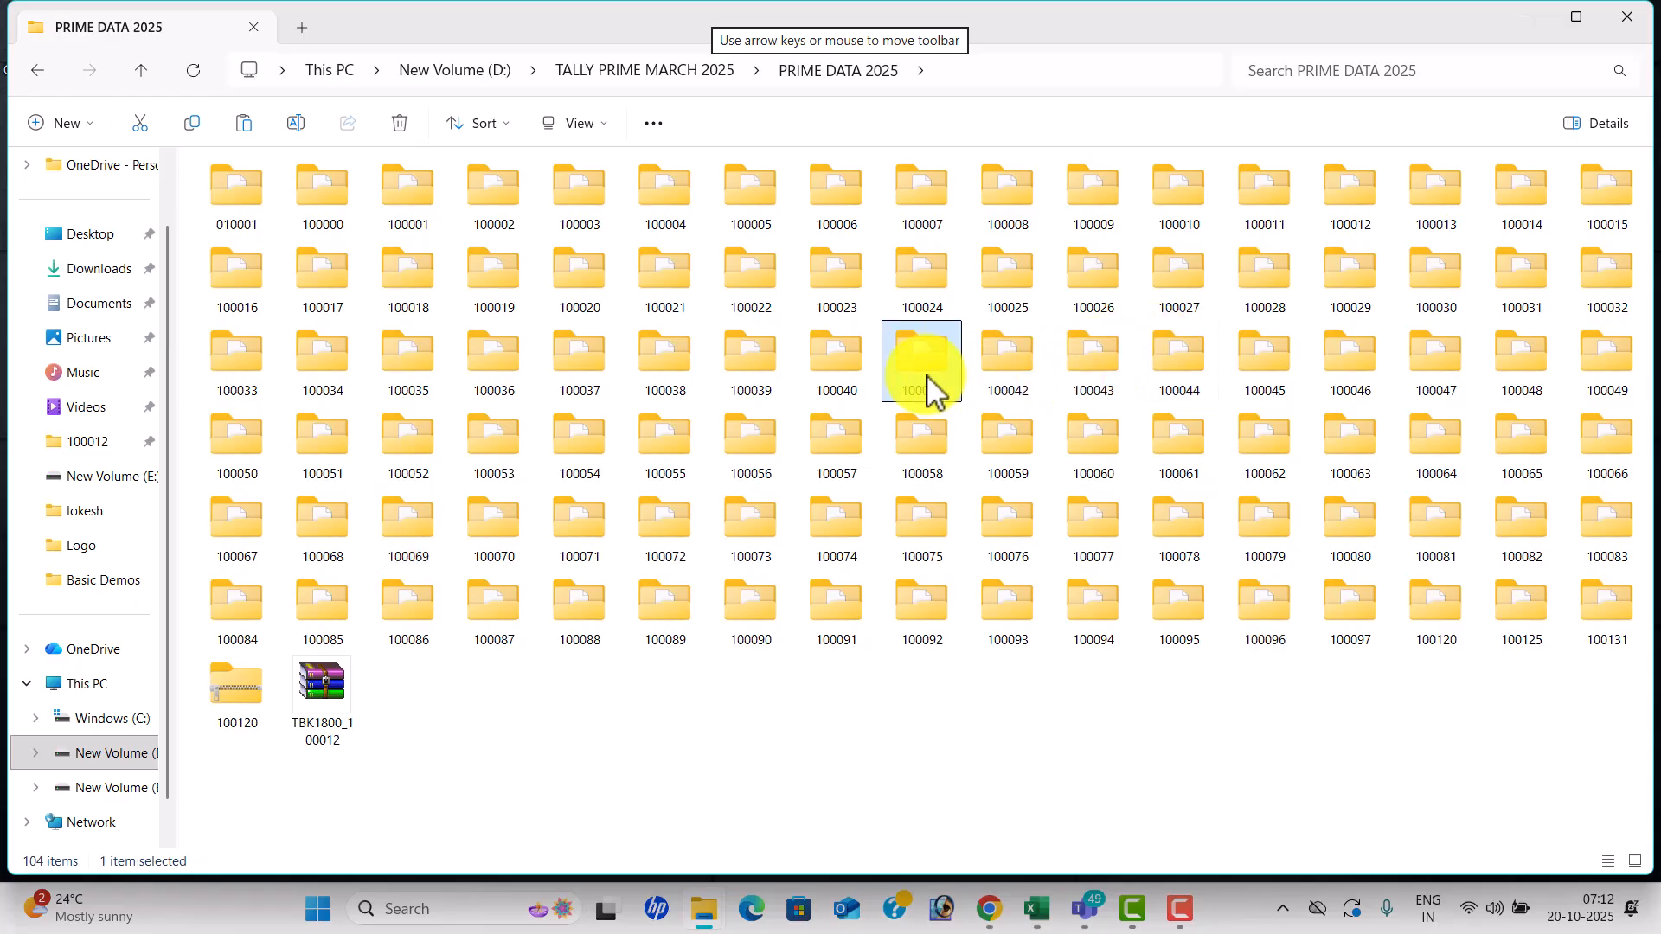
key(Delete)
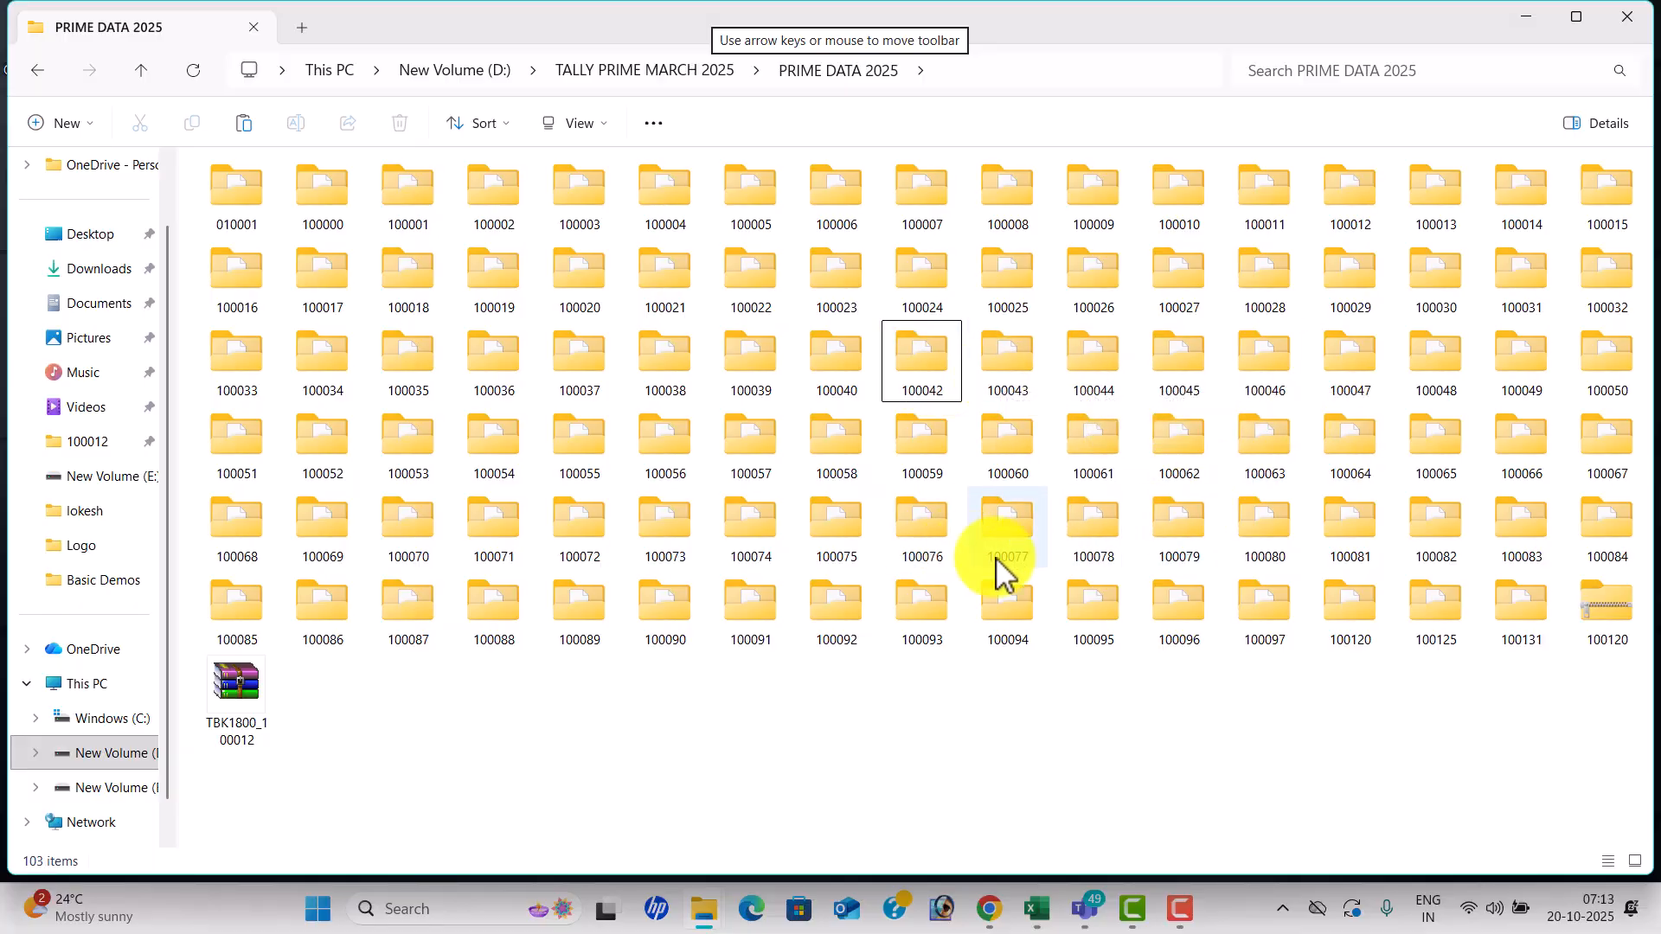
click(682, 621)
click(682, 621)
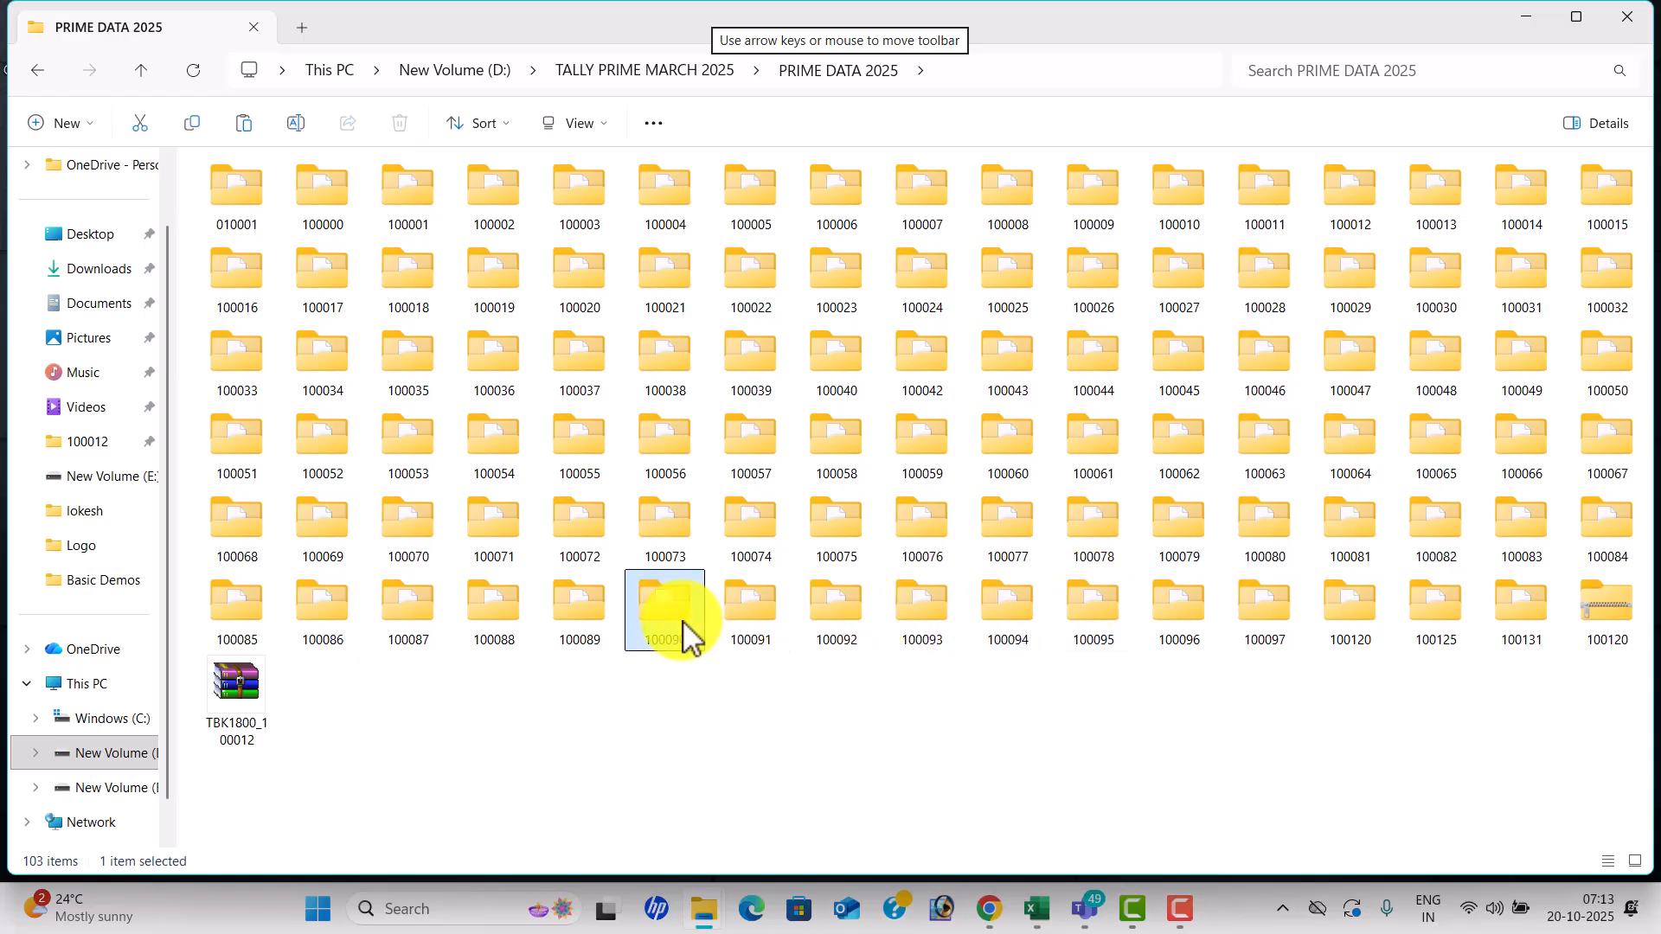
key(Delete)
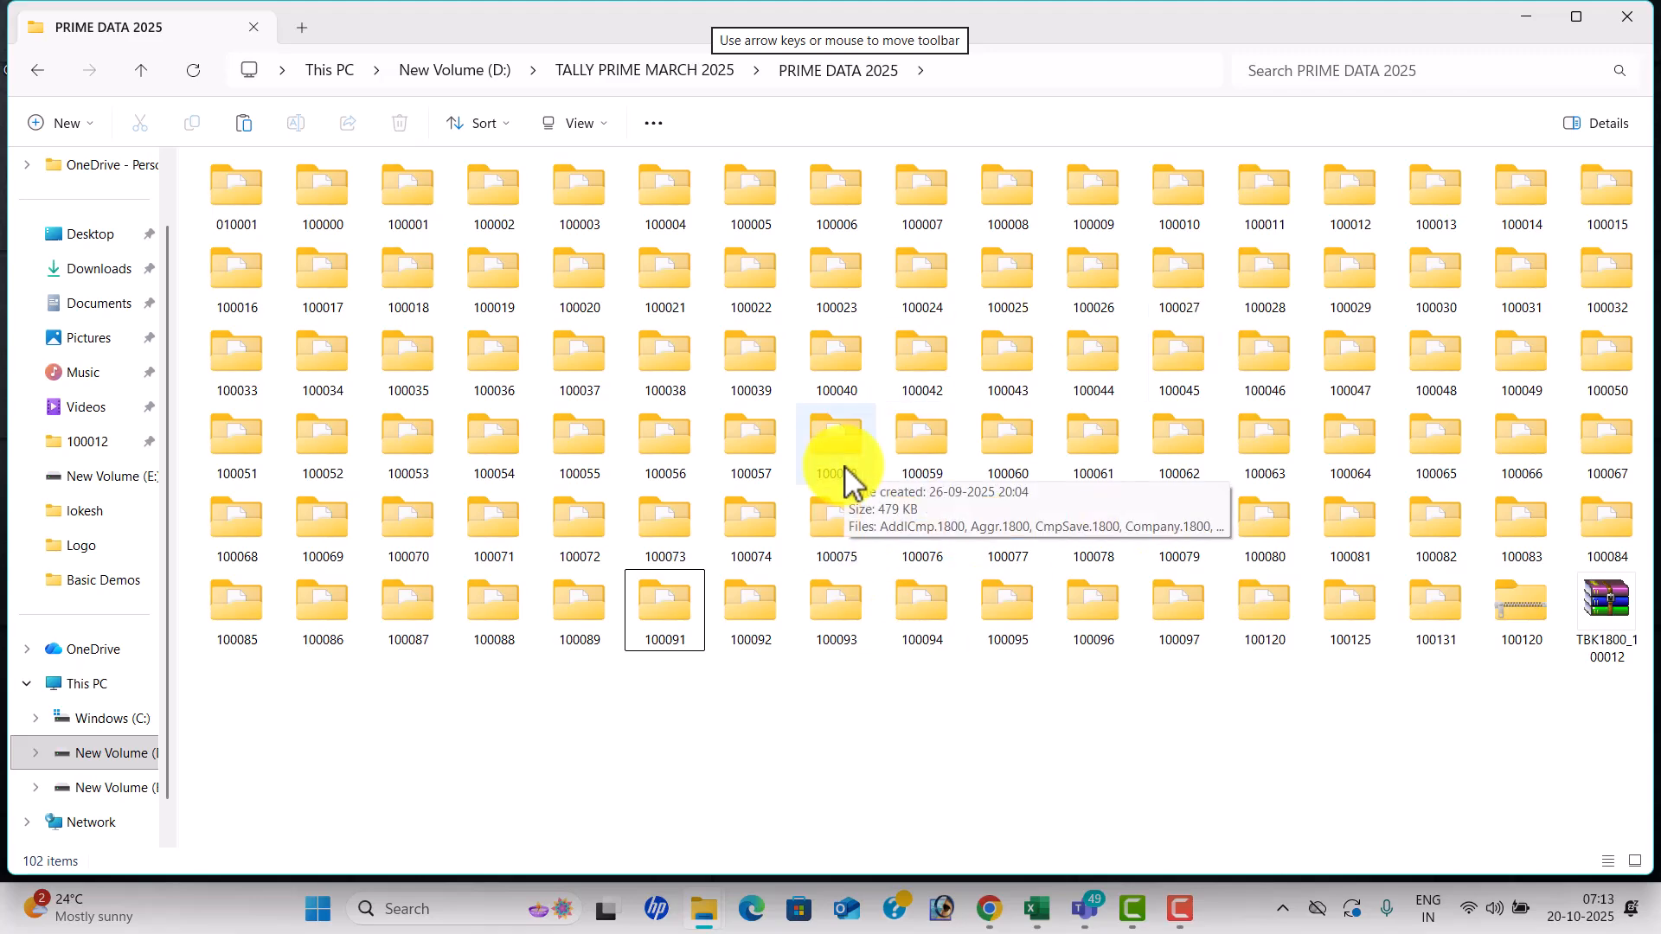
Search Windows for TallyPrime and launch it again.
click(416, 905)
text(tall)
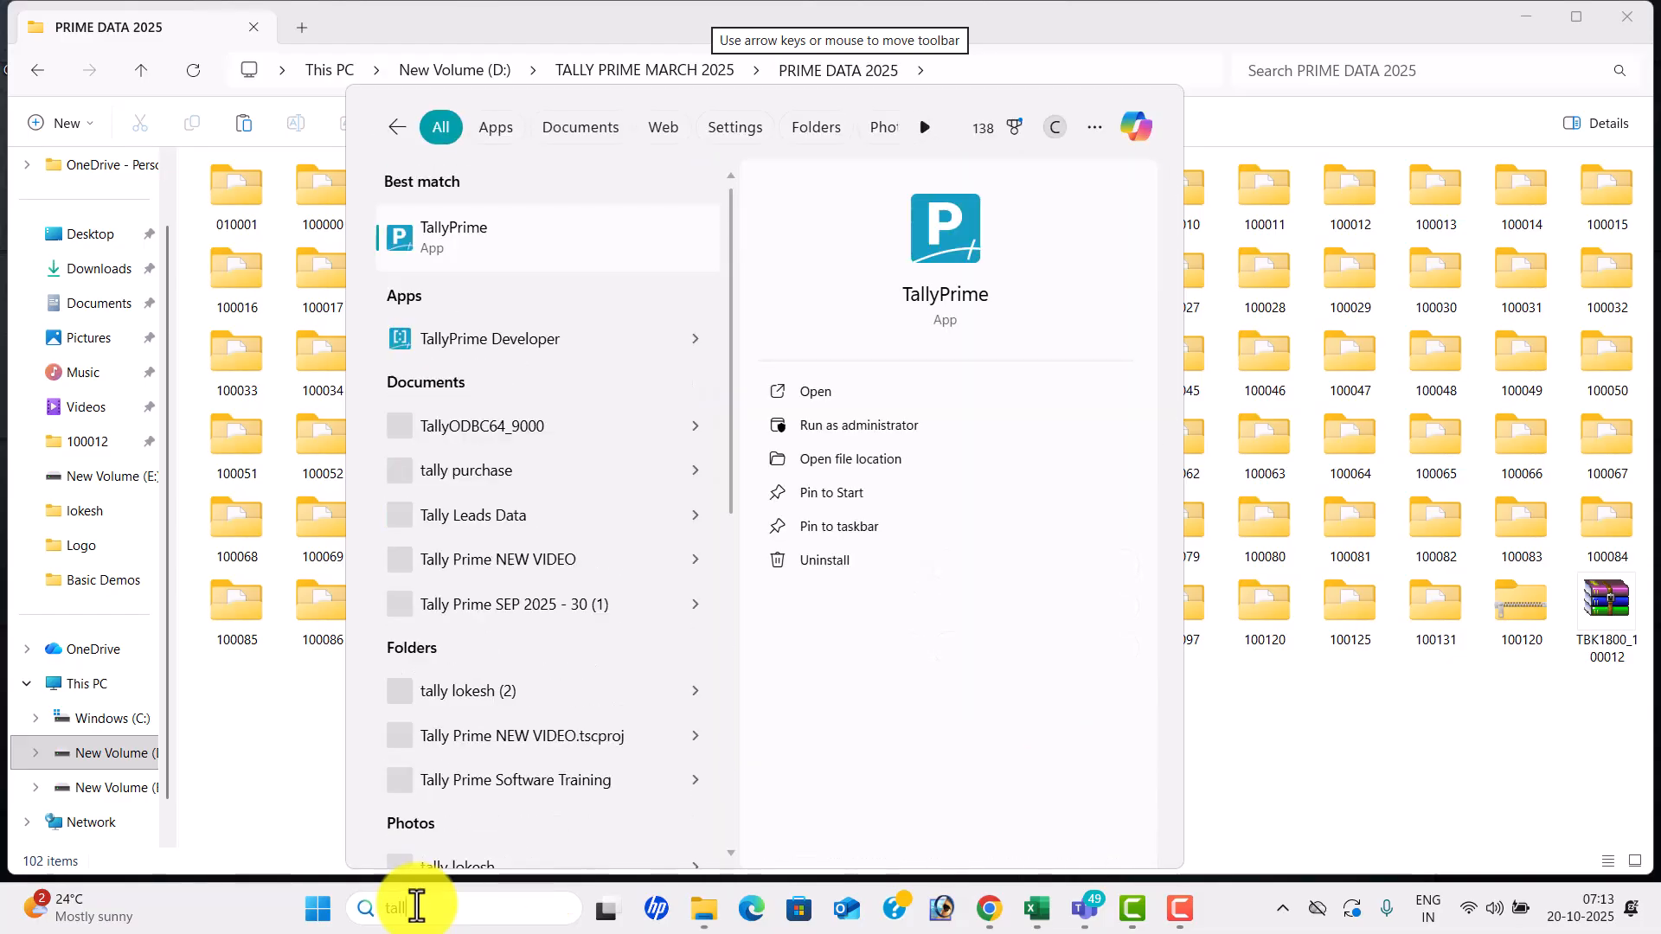
click(898, 394)
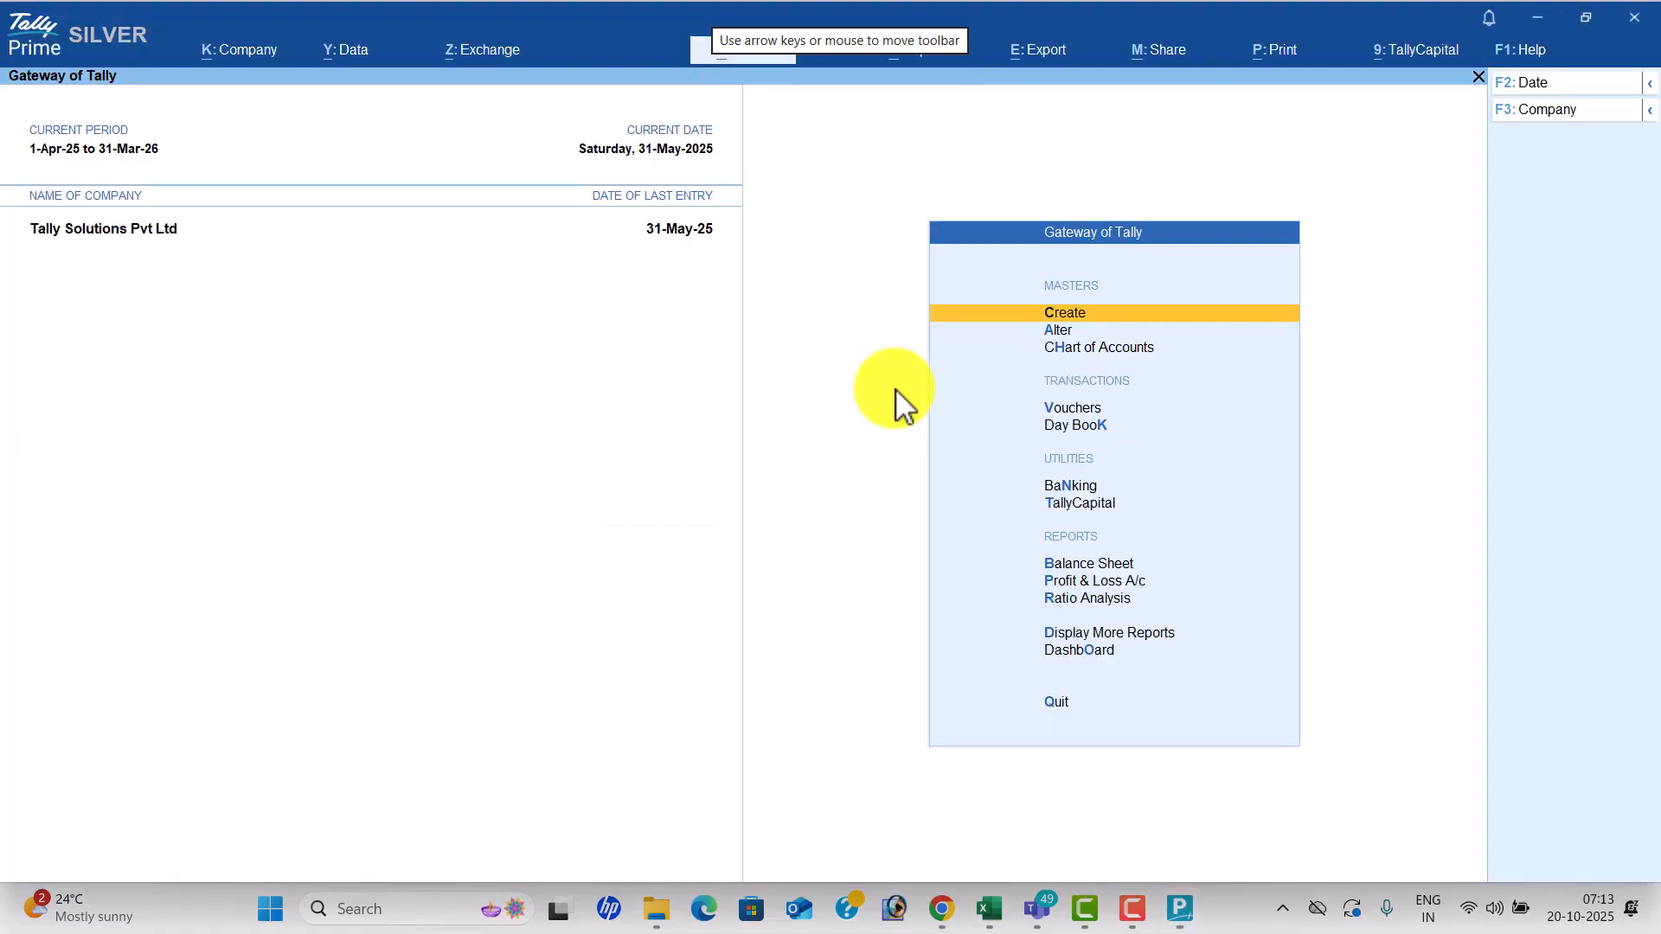
Shut Tally Solutions Pvt Ltd and check the company list for Abdul General Store and Afreen & Co.
click(1549, 114)
key(Up)
key(Return)
key(Return)
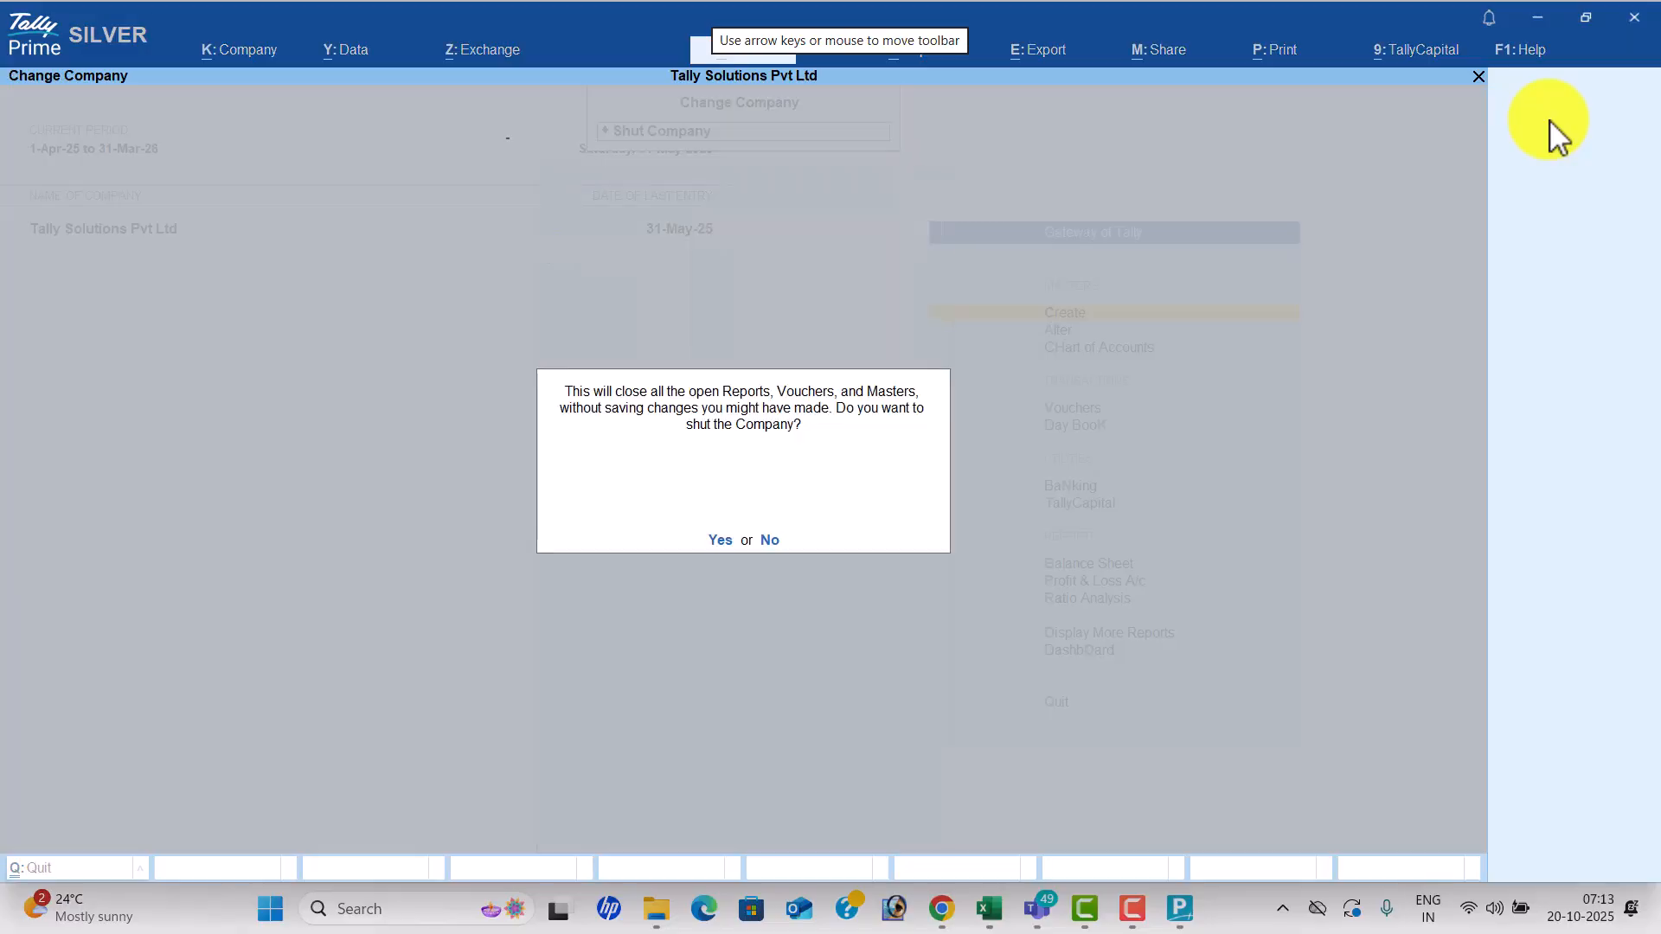
key(Return)
key(Down)
key(Down)
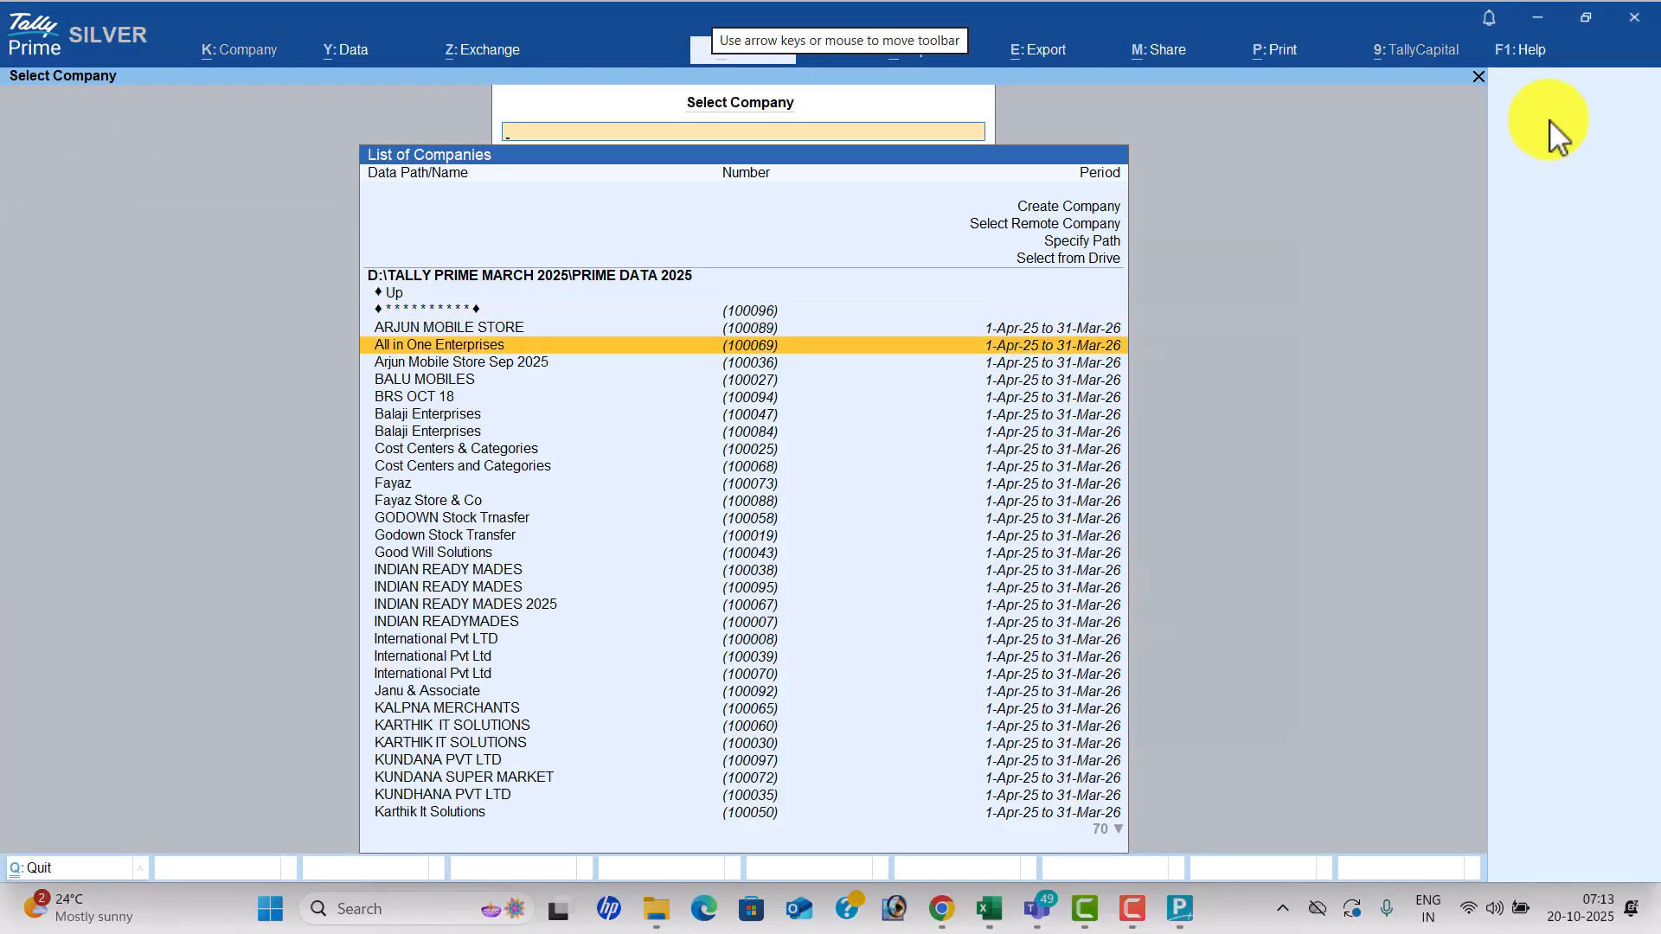
key(Down)
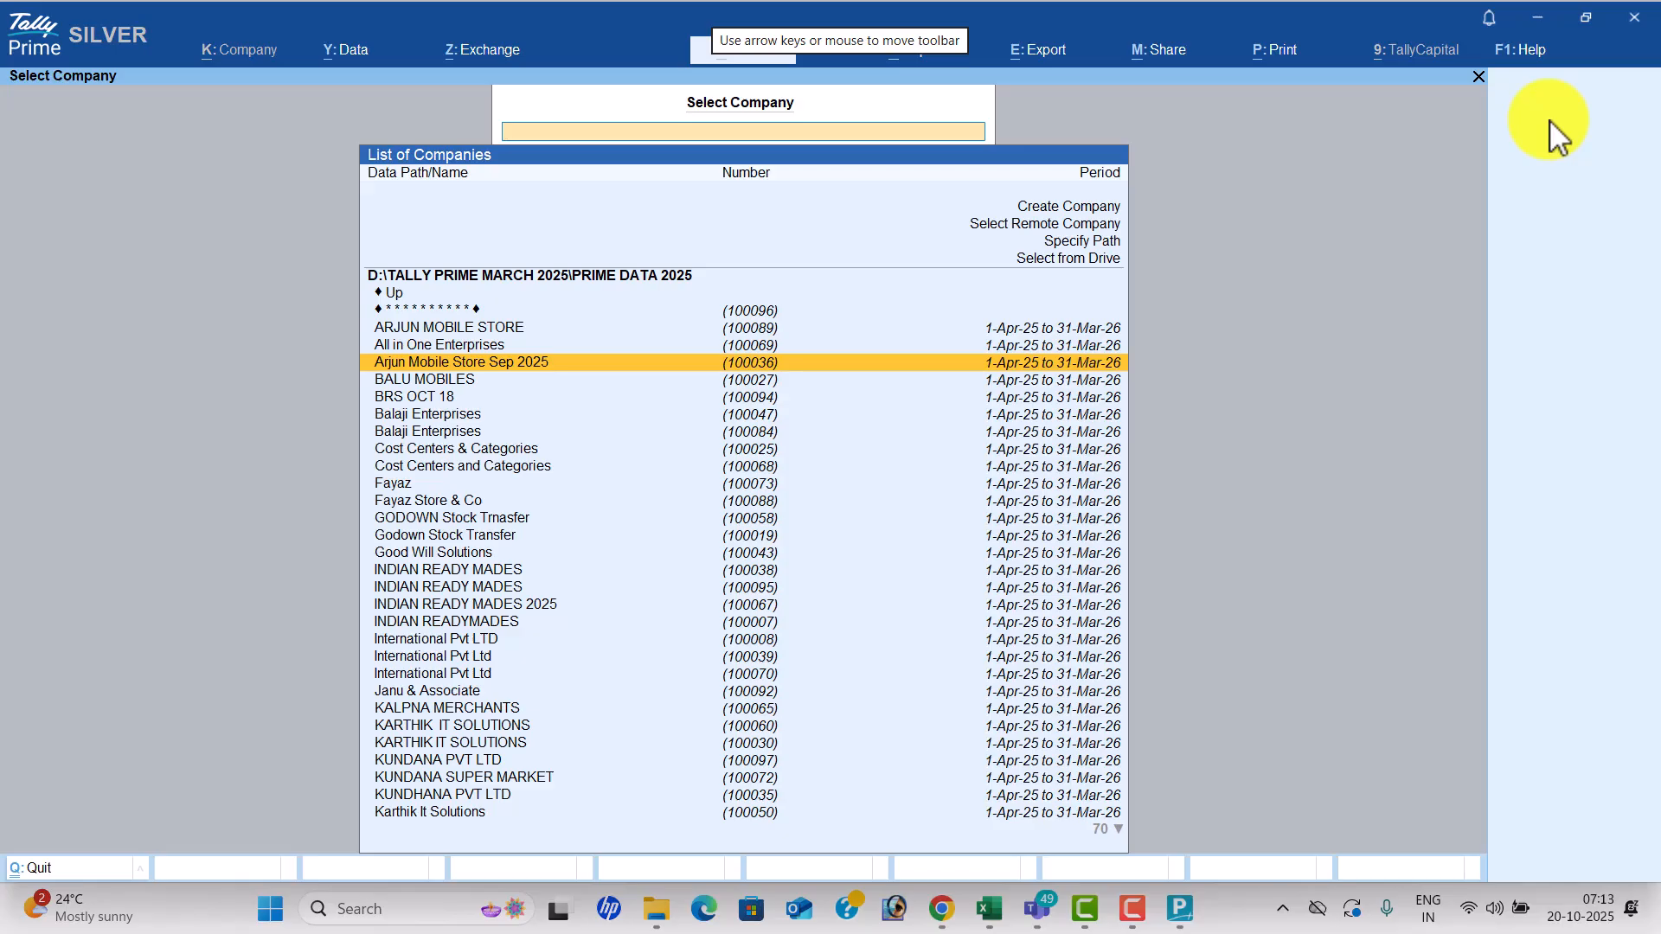
Switch to the Tally Prime 77 meeting window in Microsoft Teams.
key(alt+Tab)
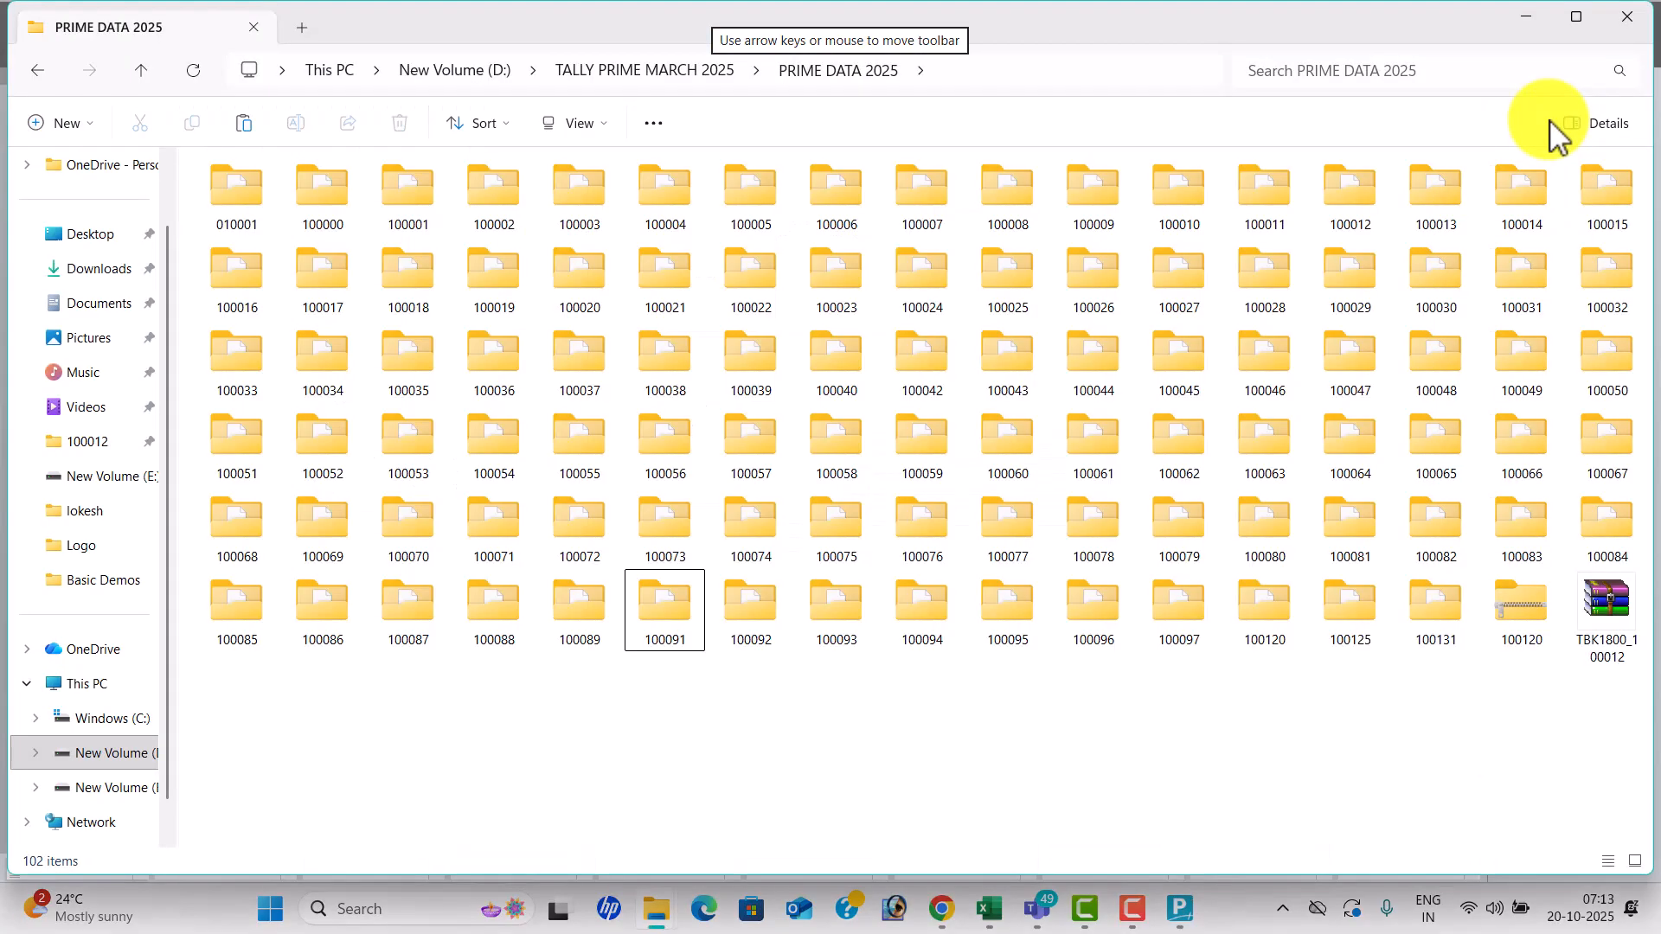
key(alt+Tab)
key(Tab)
key(Tab)
key(Tab)
key(Tab)
key(Tab)
key(Tab)
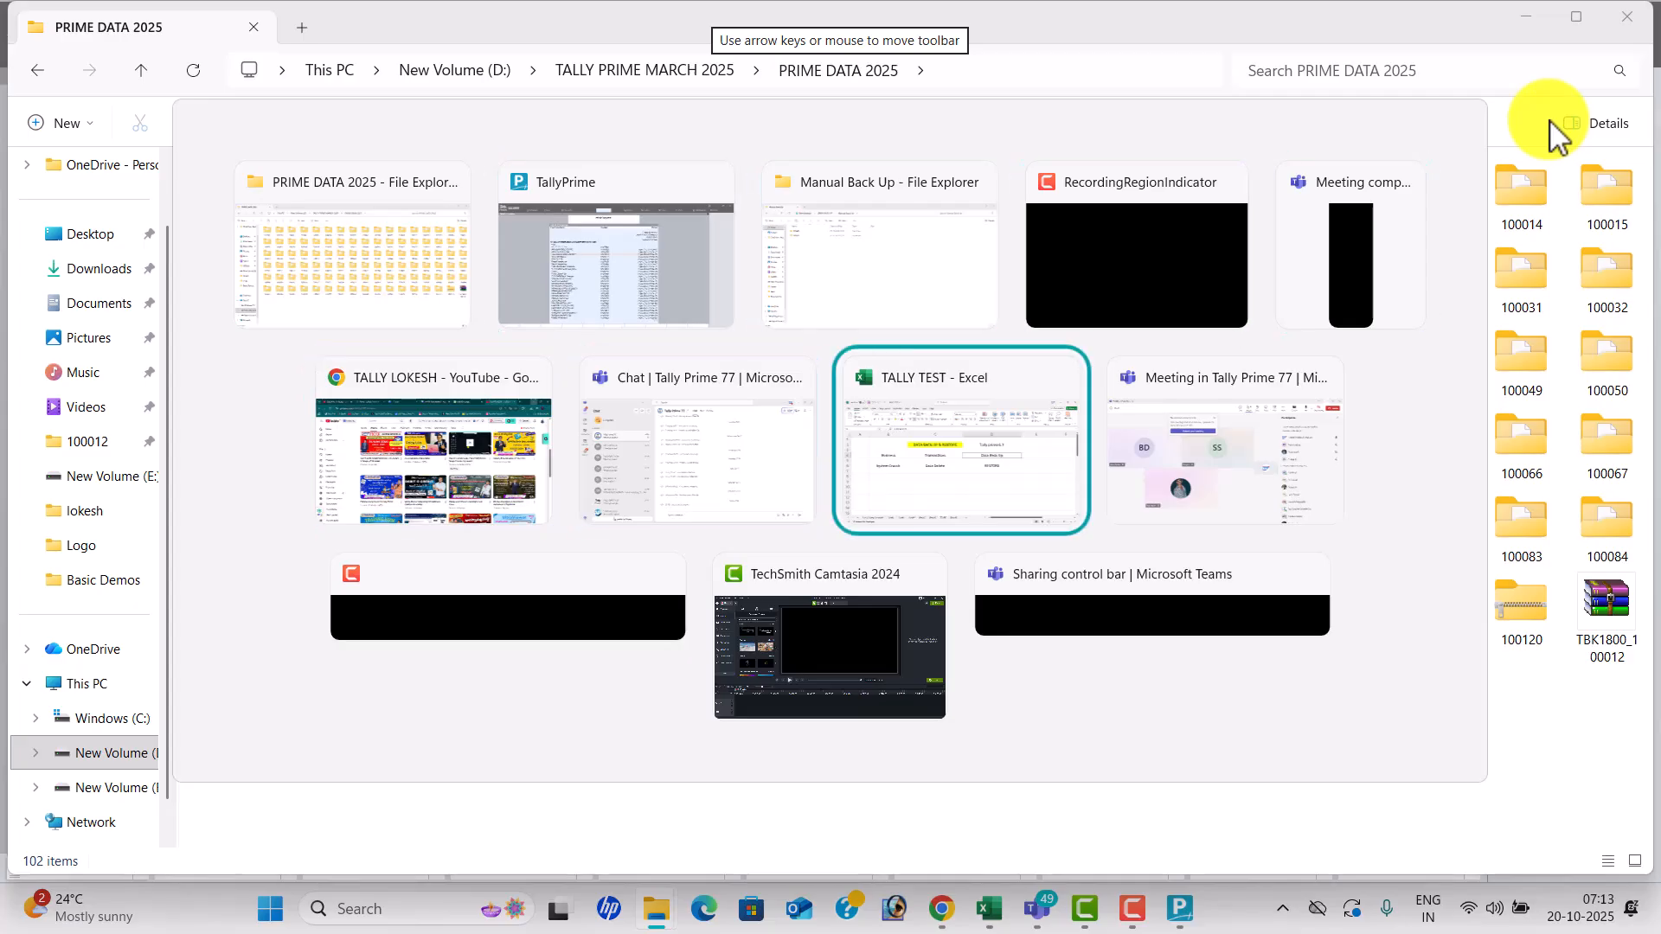
key(Tab)
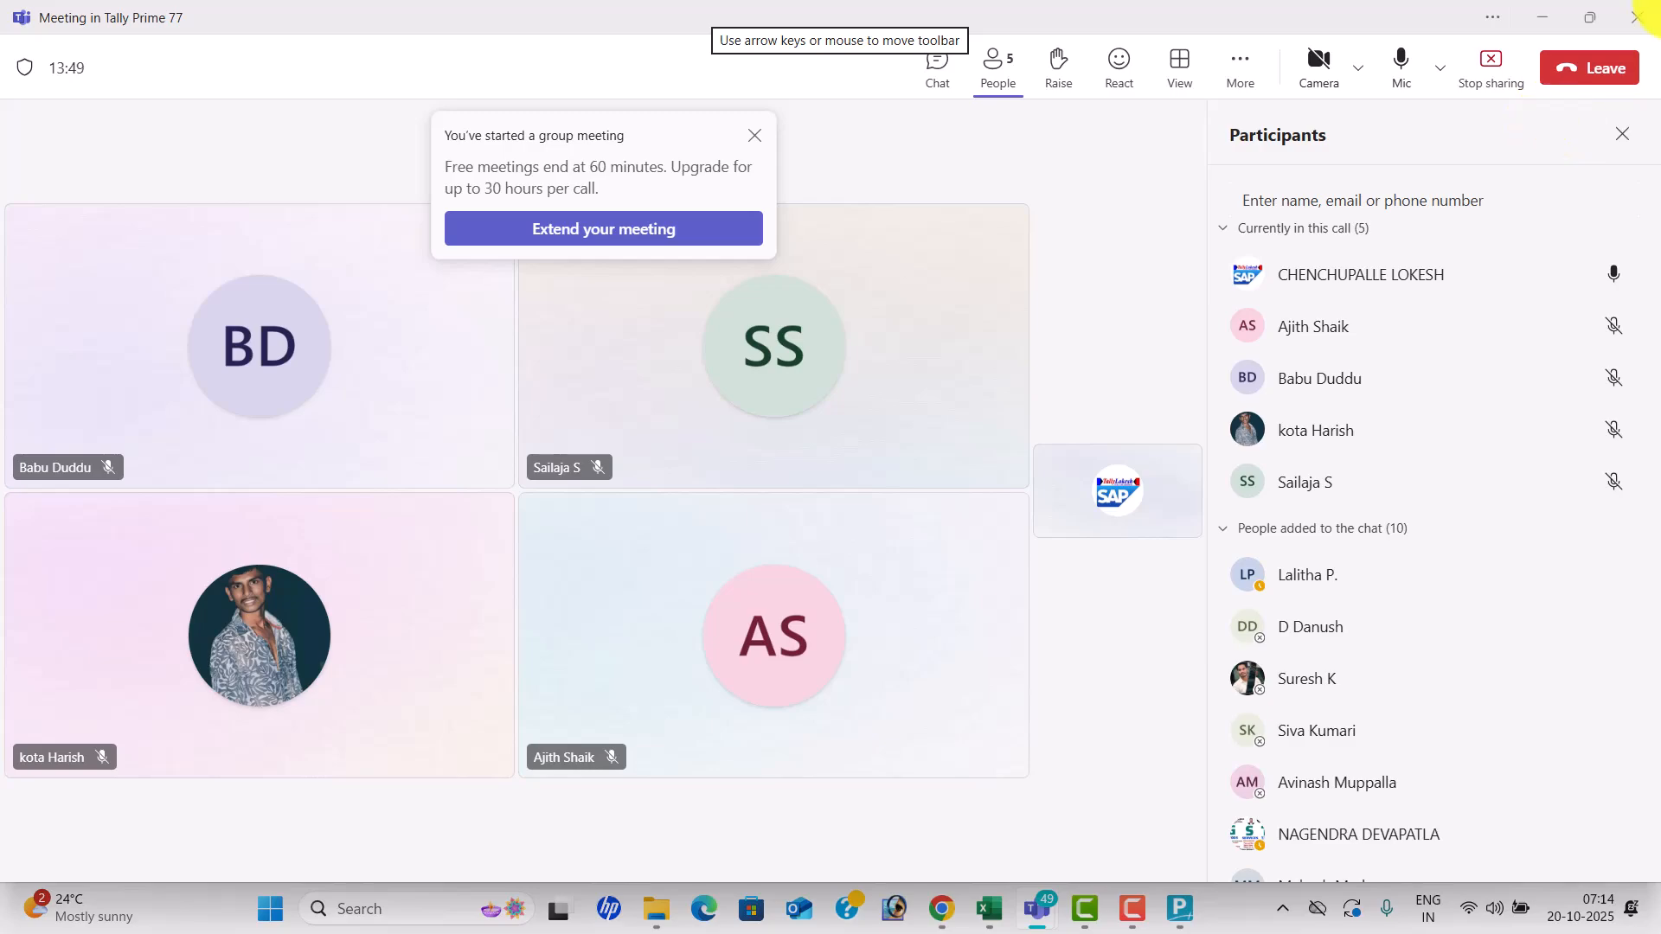
Request four offline members near the start of the added-to-chat list to join the meeting.
click(1556, 632)
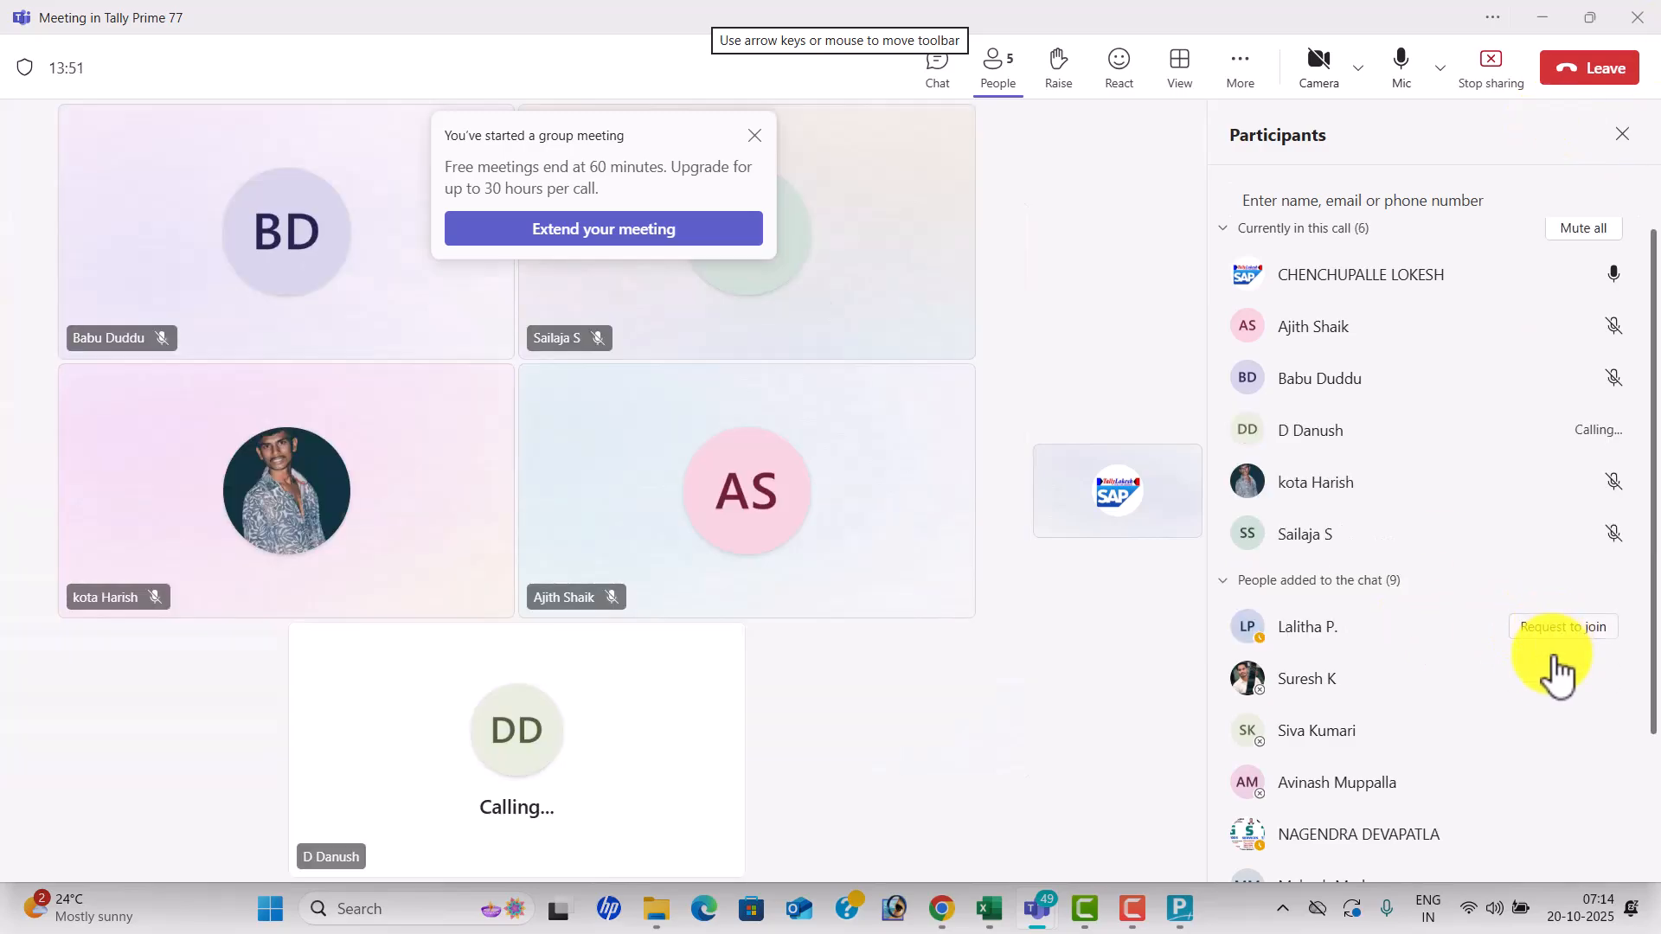
click(1557, 679)
click(1557, 731)
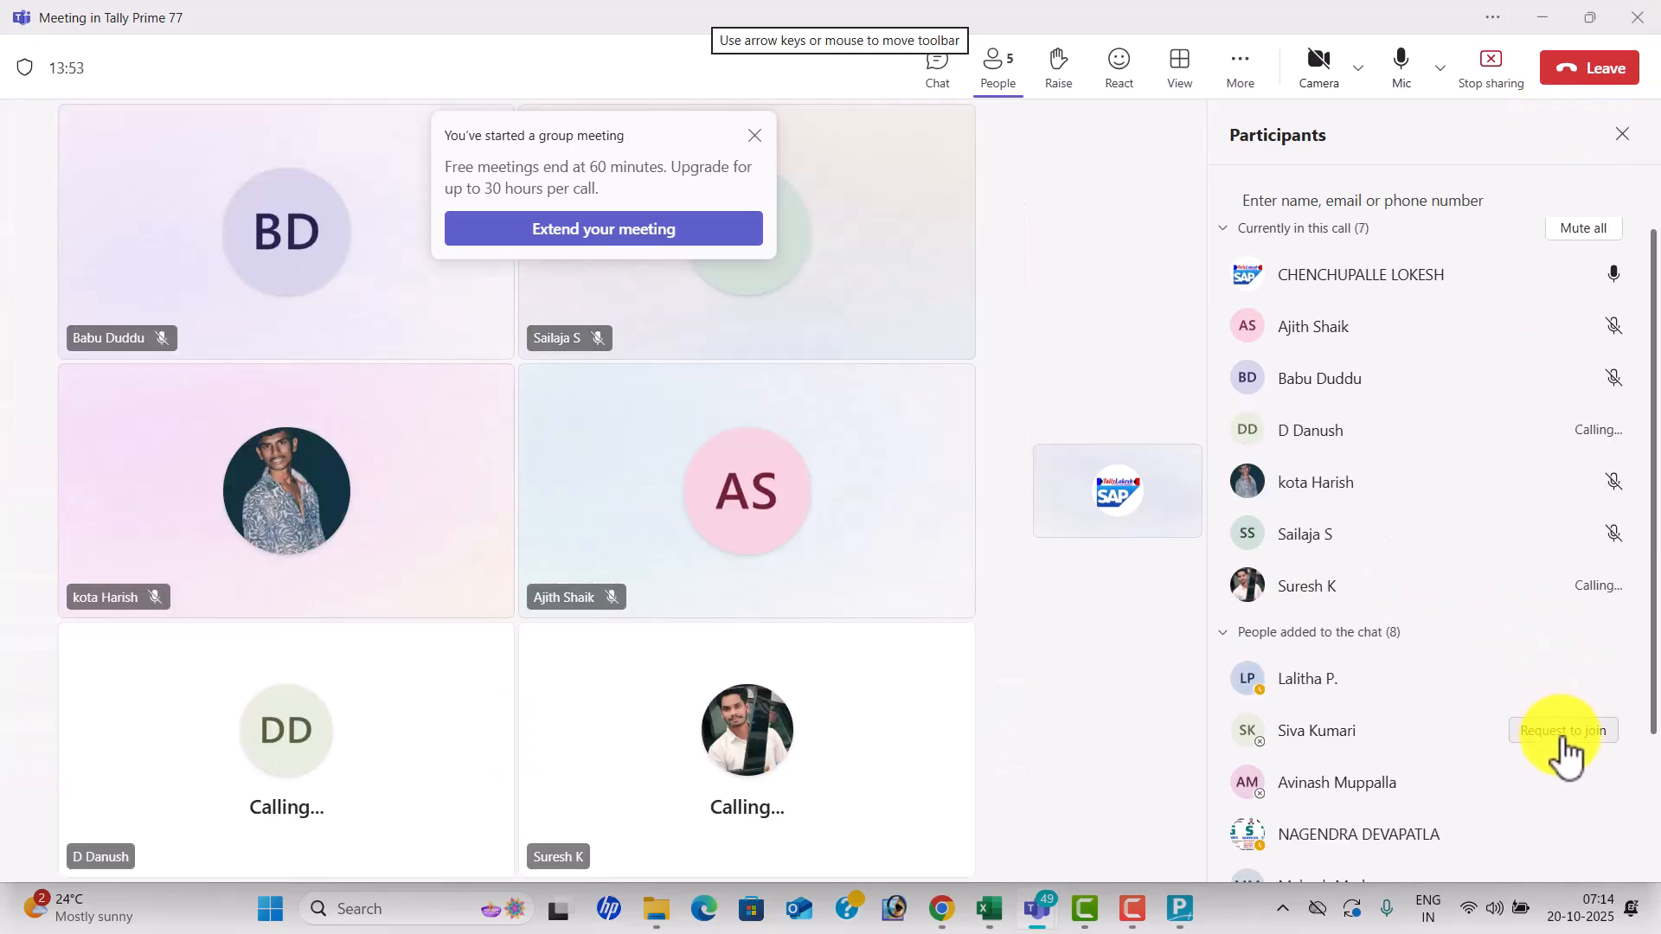
click(1571, 783)
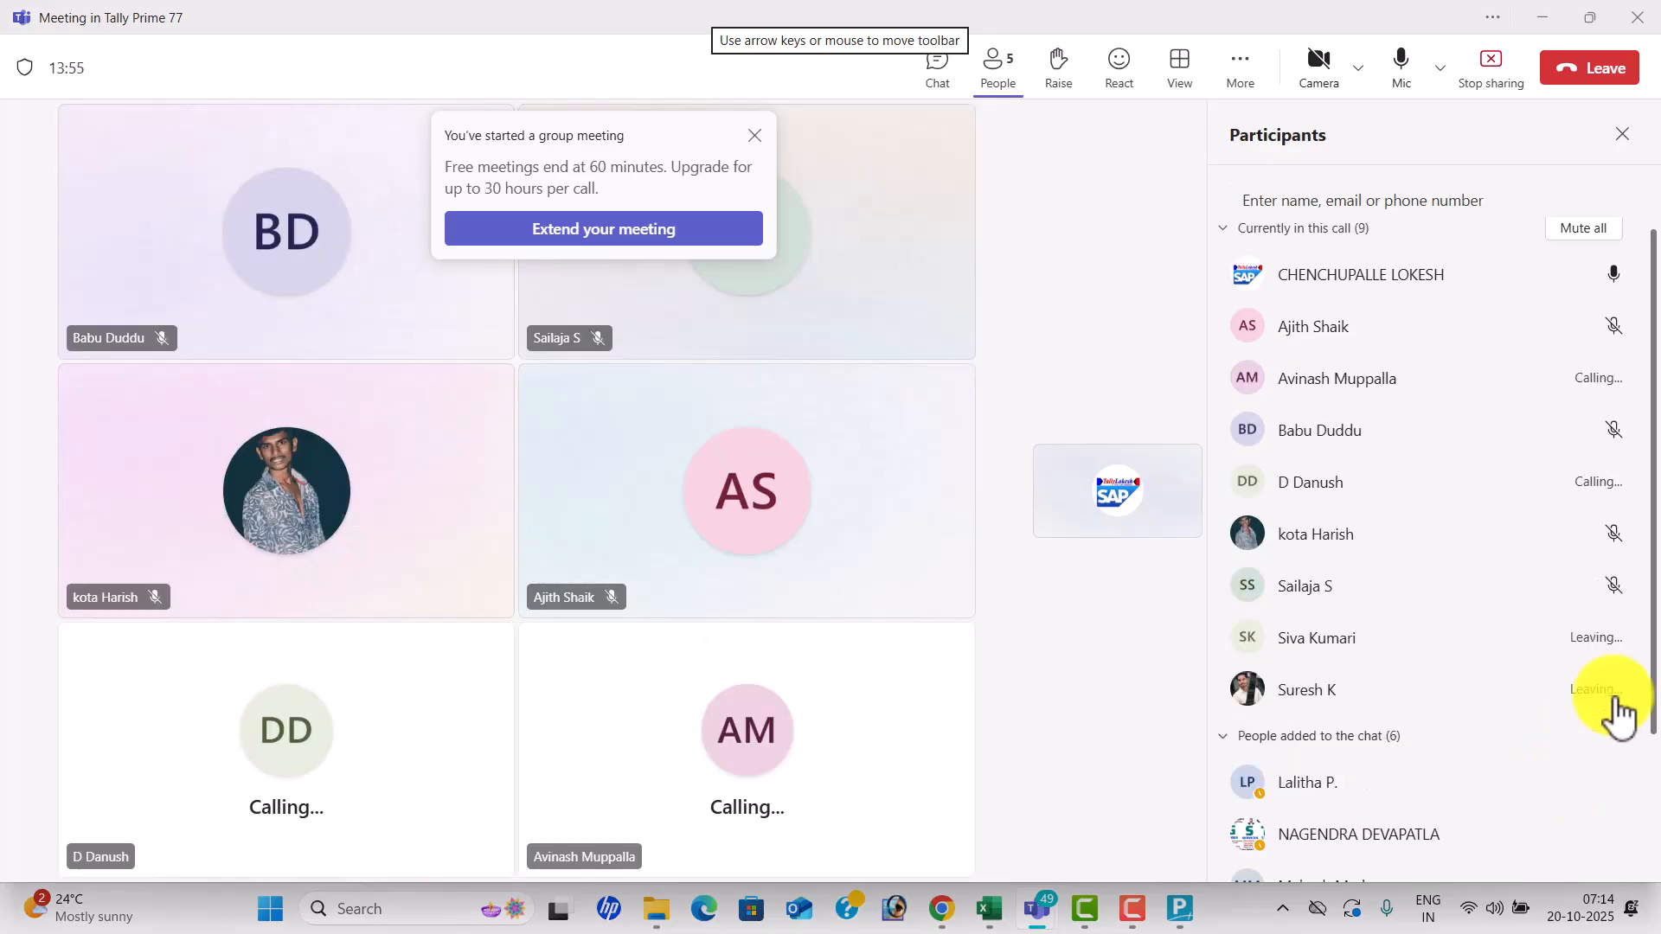
Request the remaining offline members further down the participants list to join the meeting.
scroll(1657, 685, down, 2)
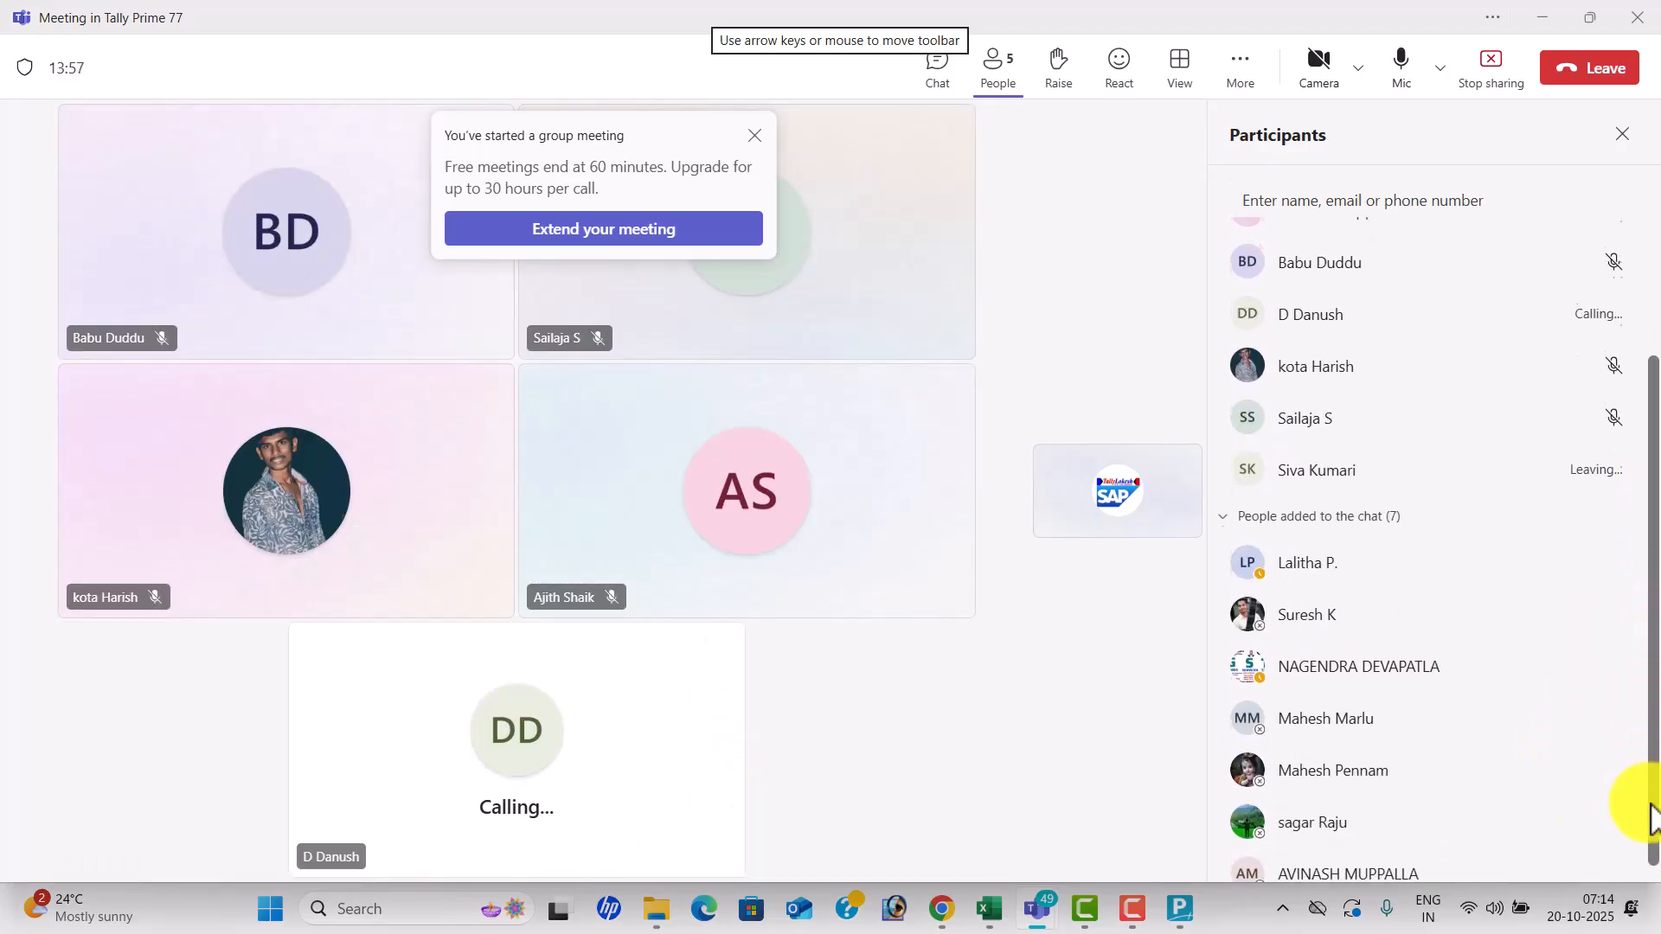
mouse_move(1564, 714)
click(1565, 716)
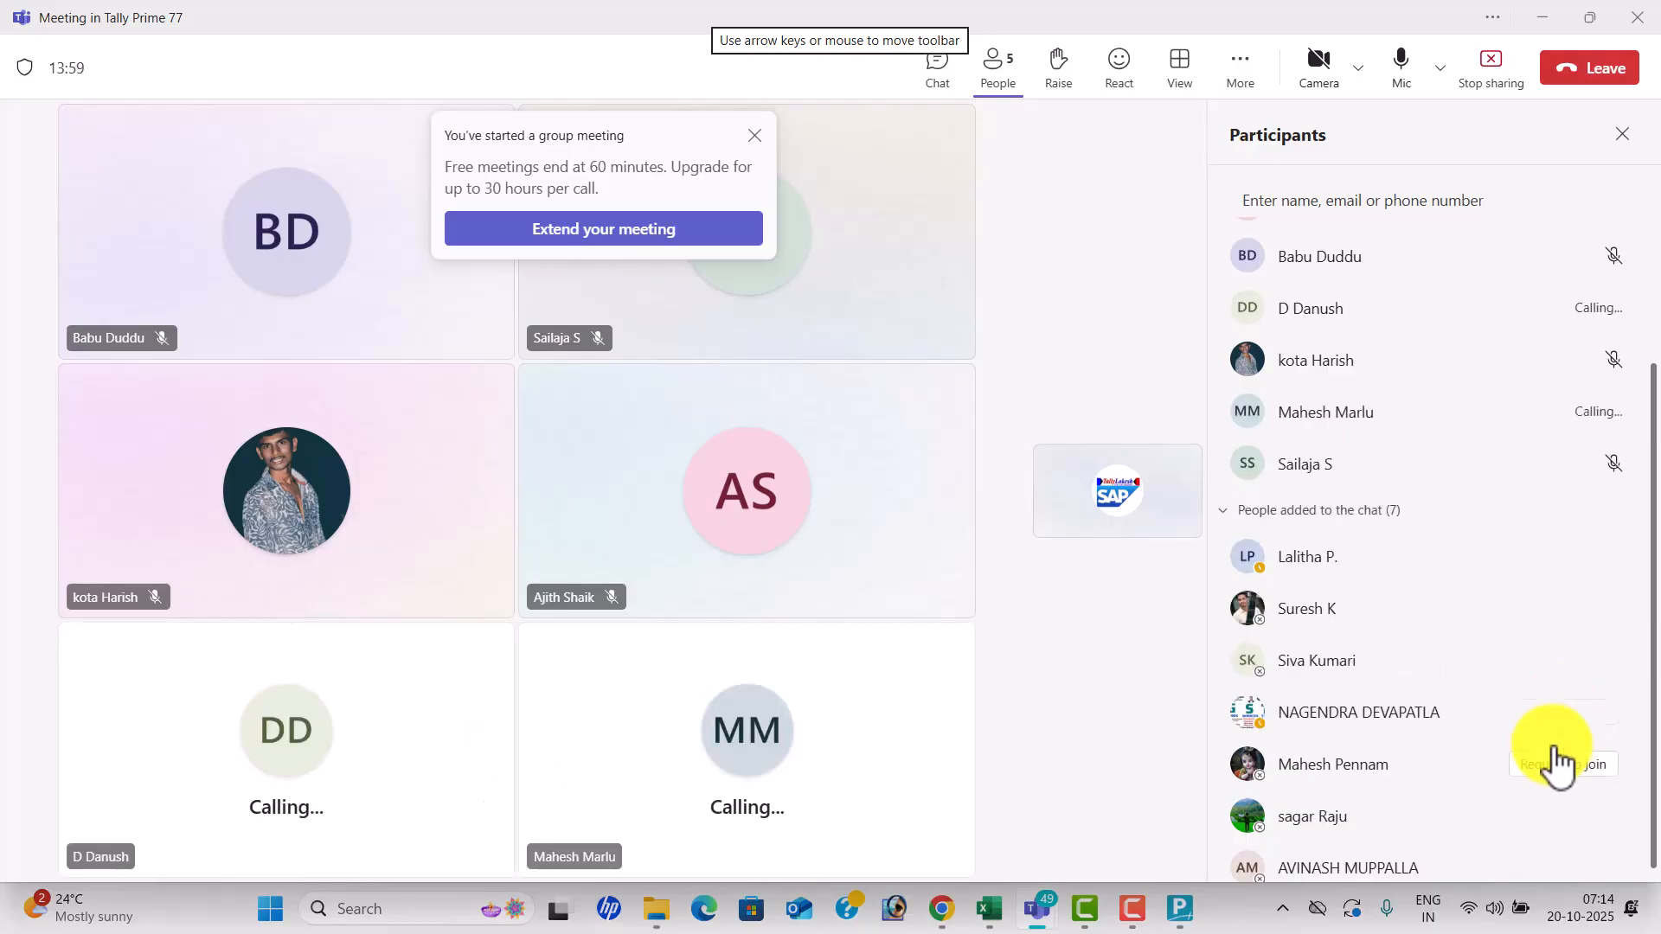
click(1562, 766)
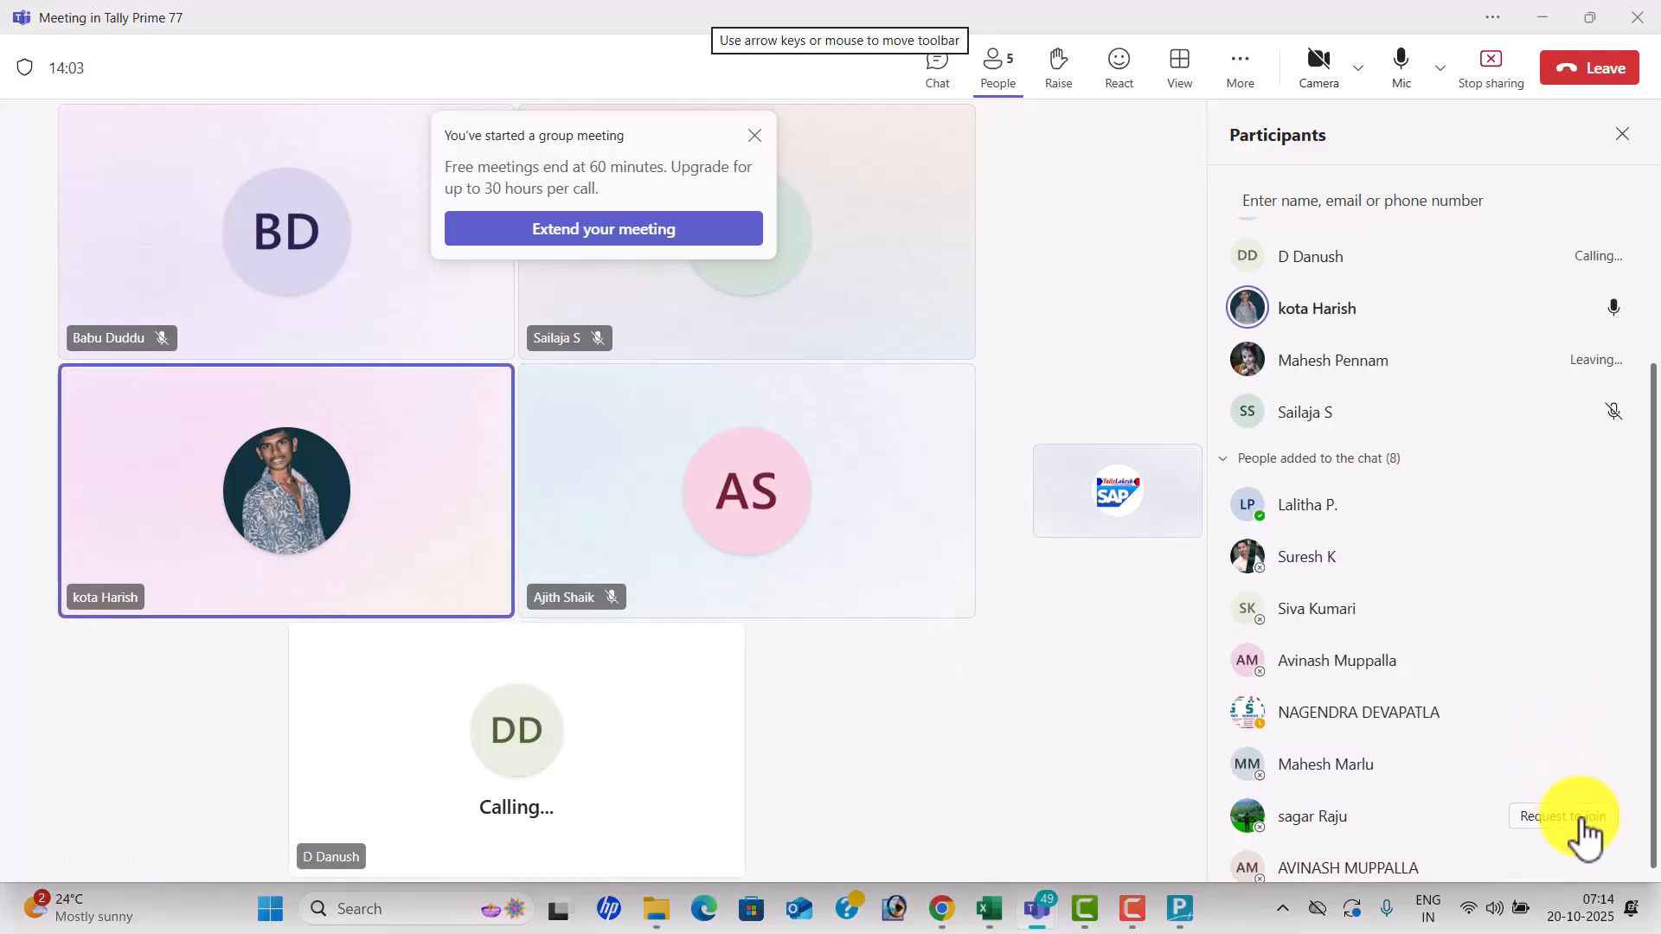
click(1581, 820)
click(1590, 869)
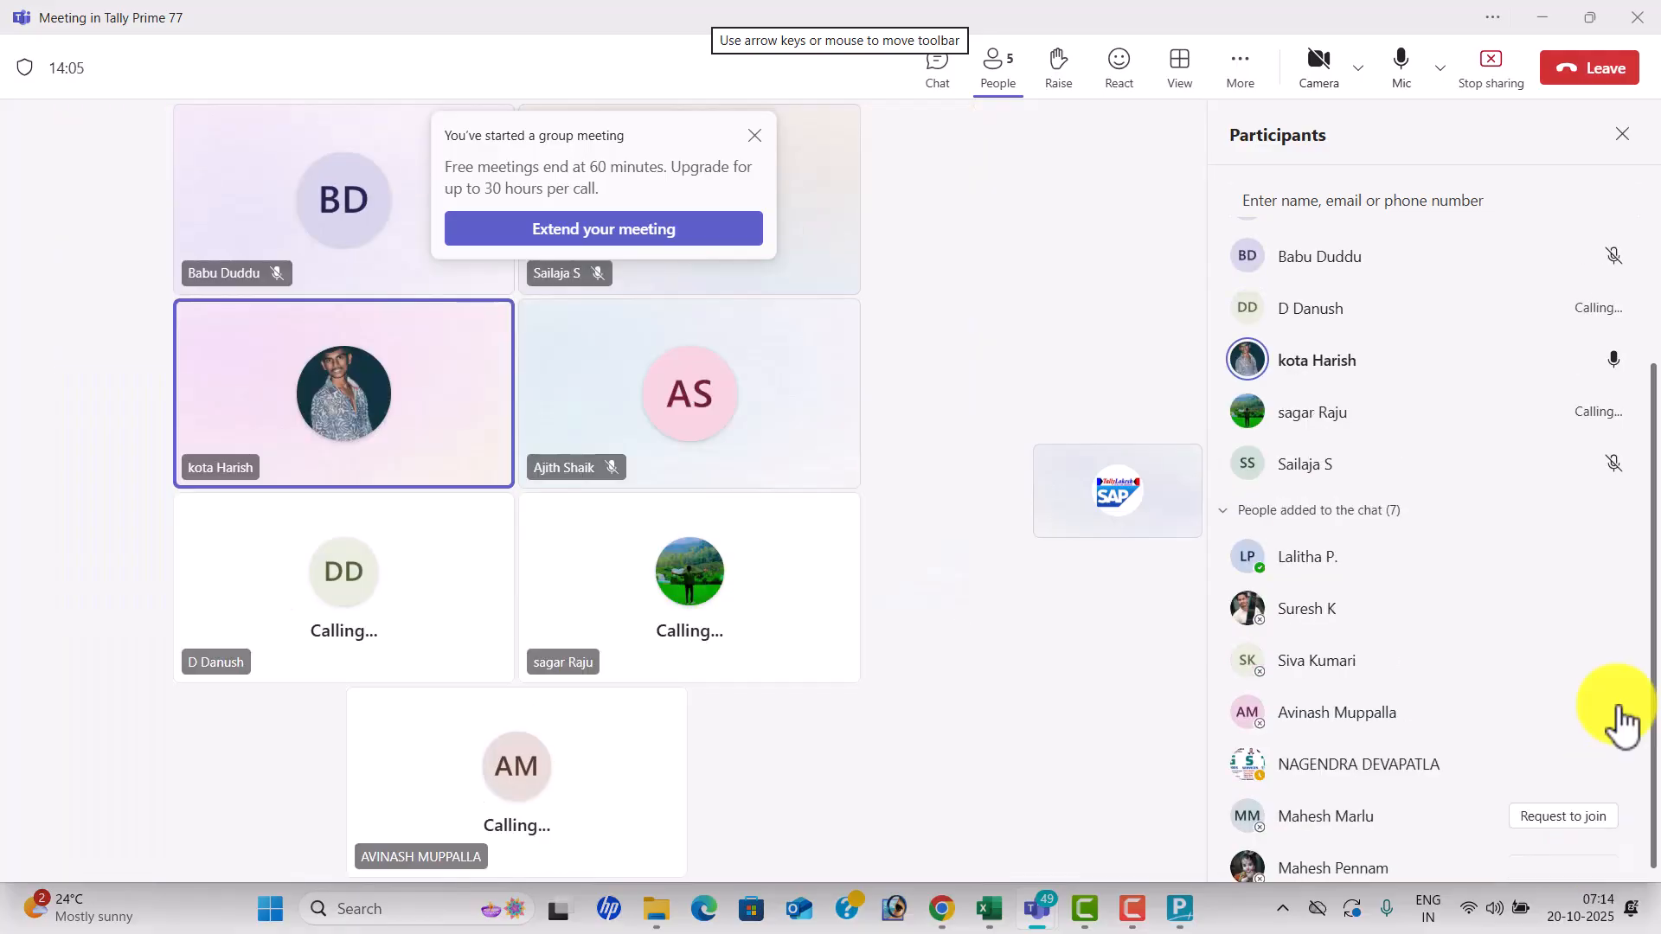
drag(1658, 561, 1656, 660)
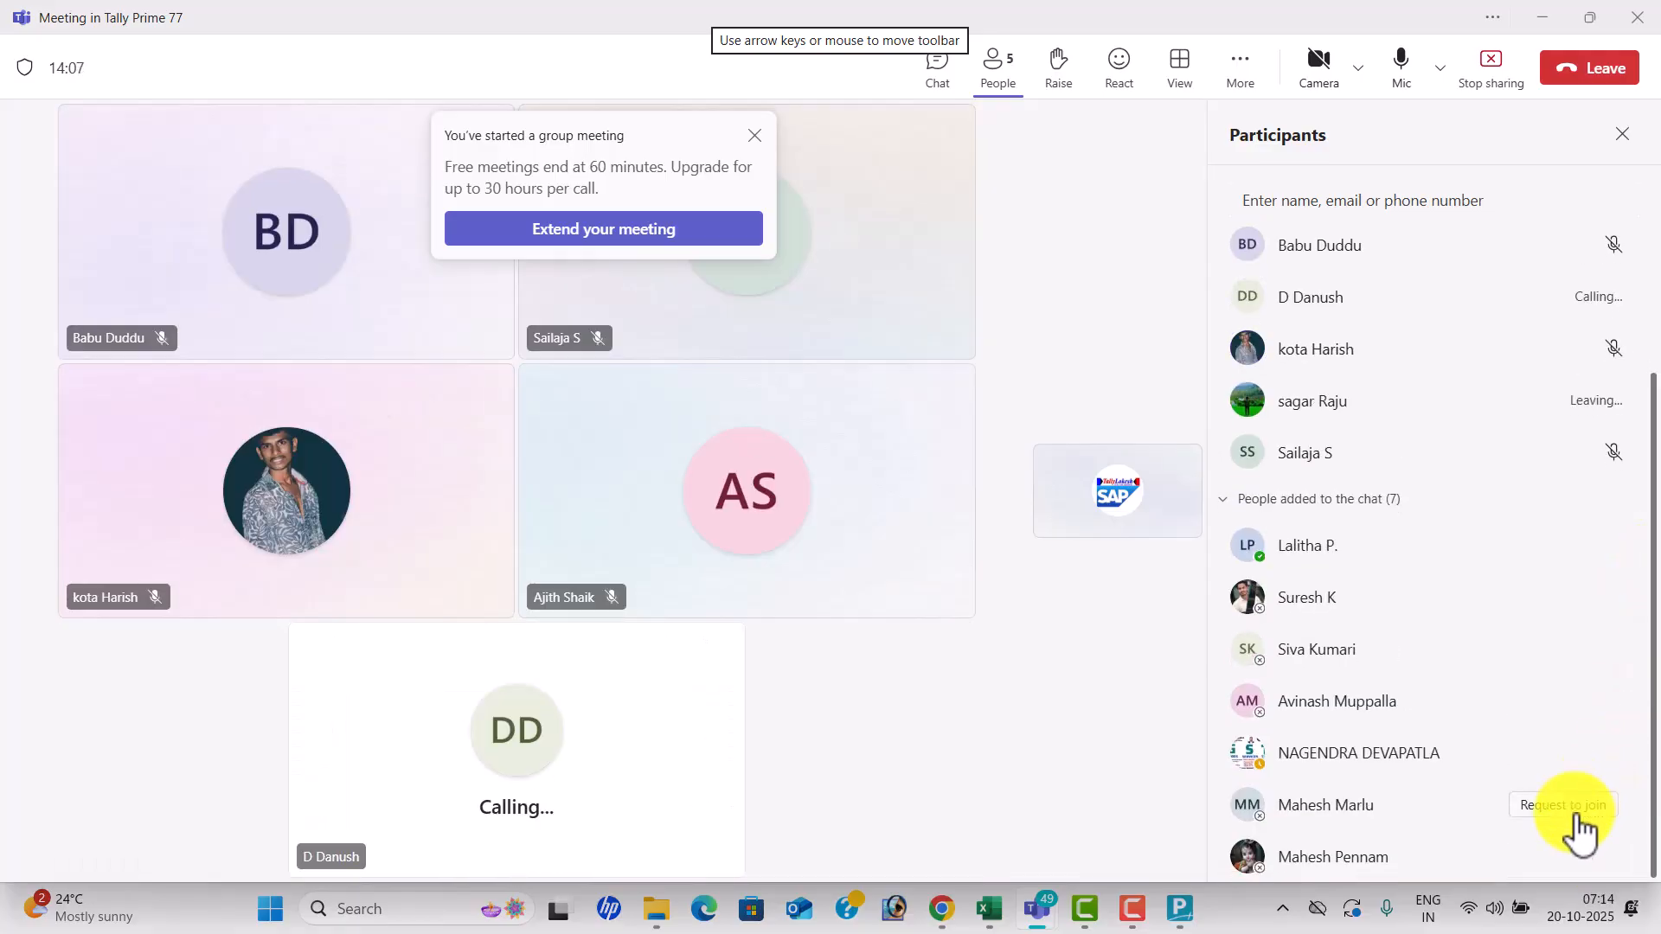
click(1564, 858)
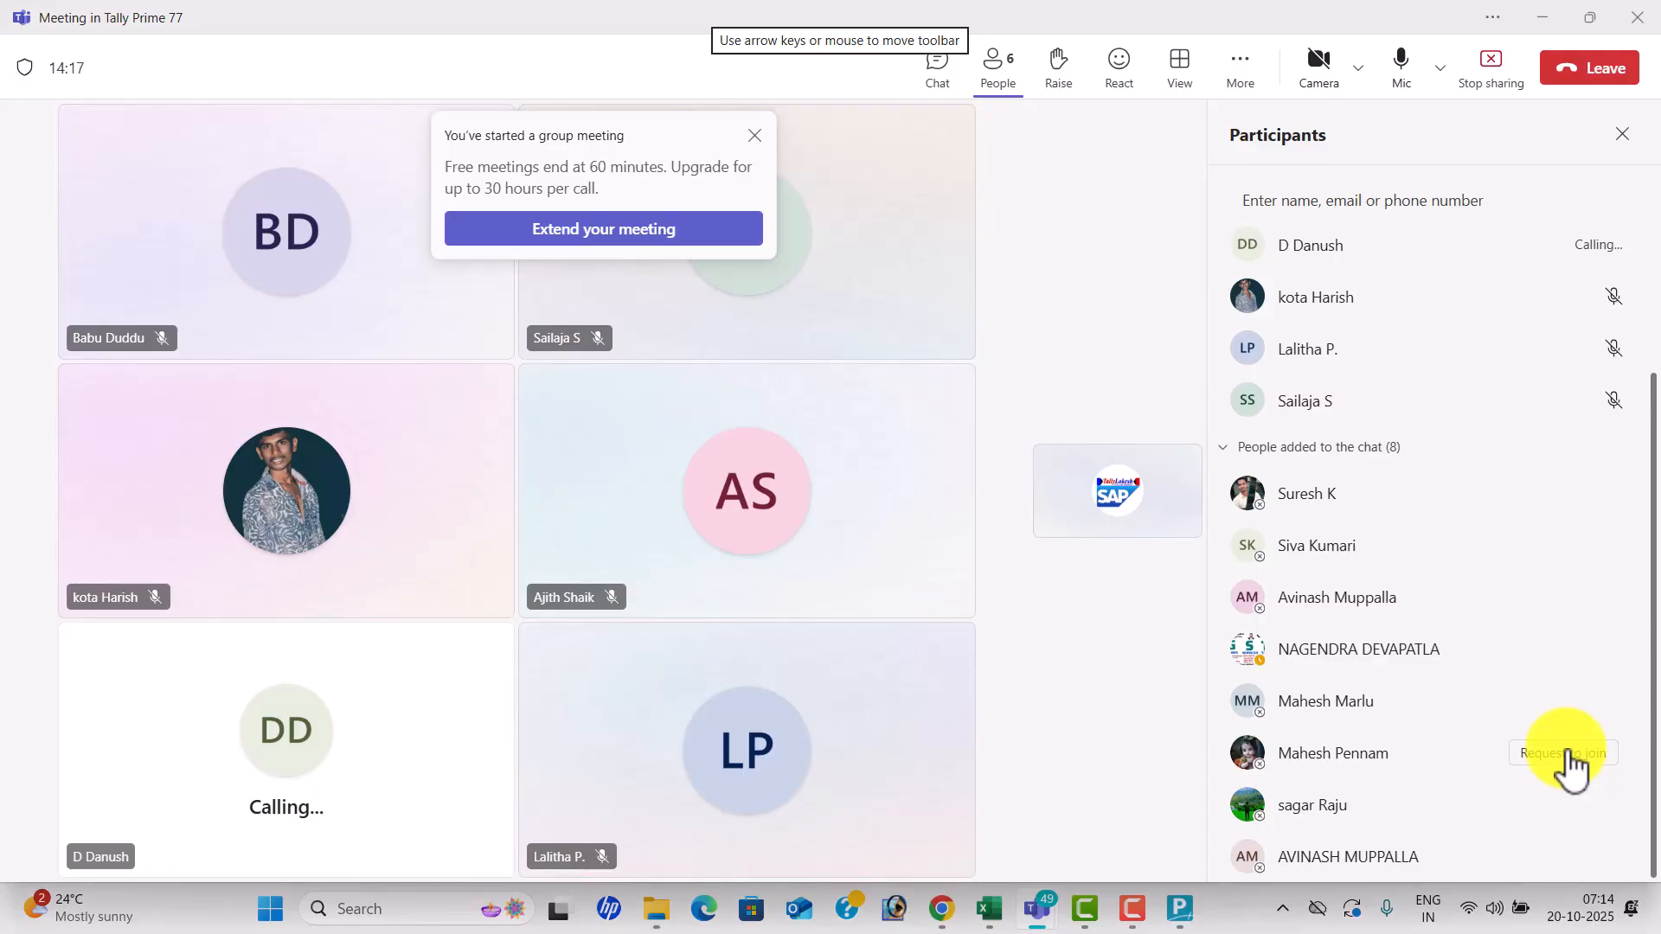
Send another join request to each offline chat member who has not joined the meeting.
click(1587, 550)
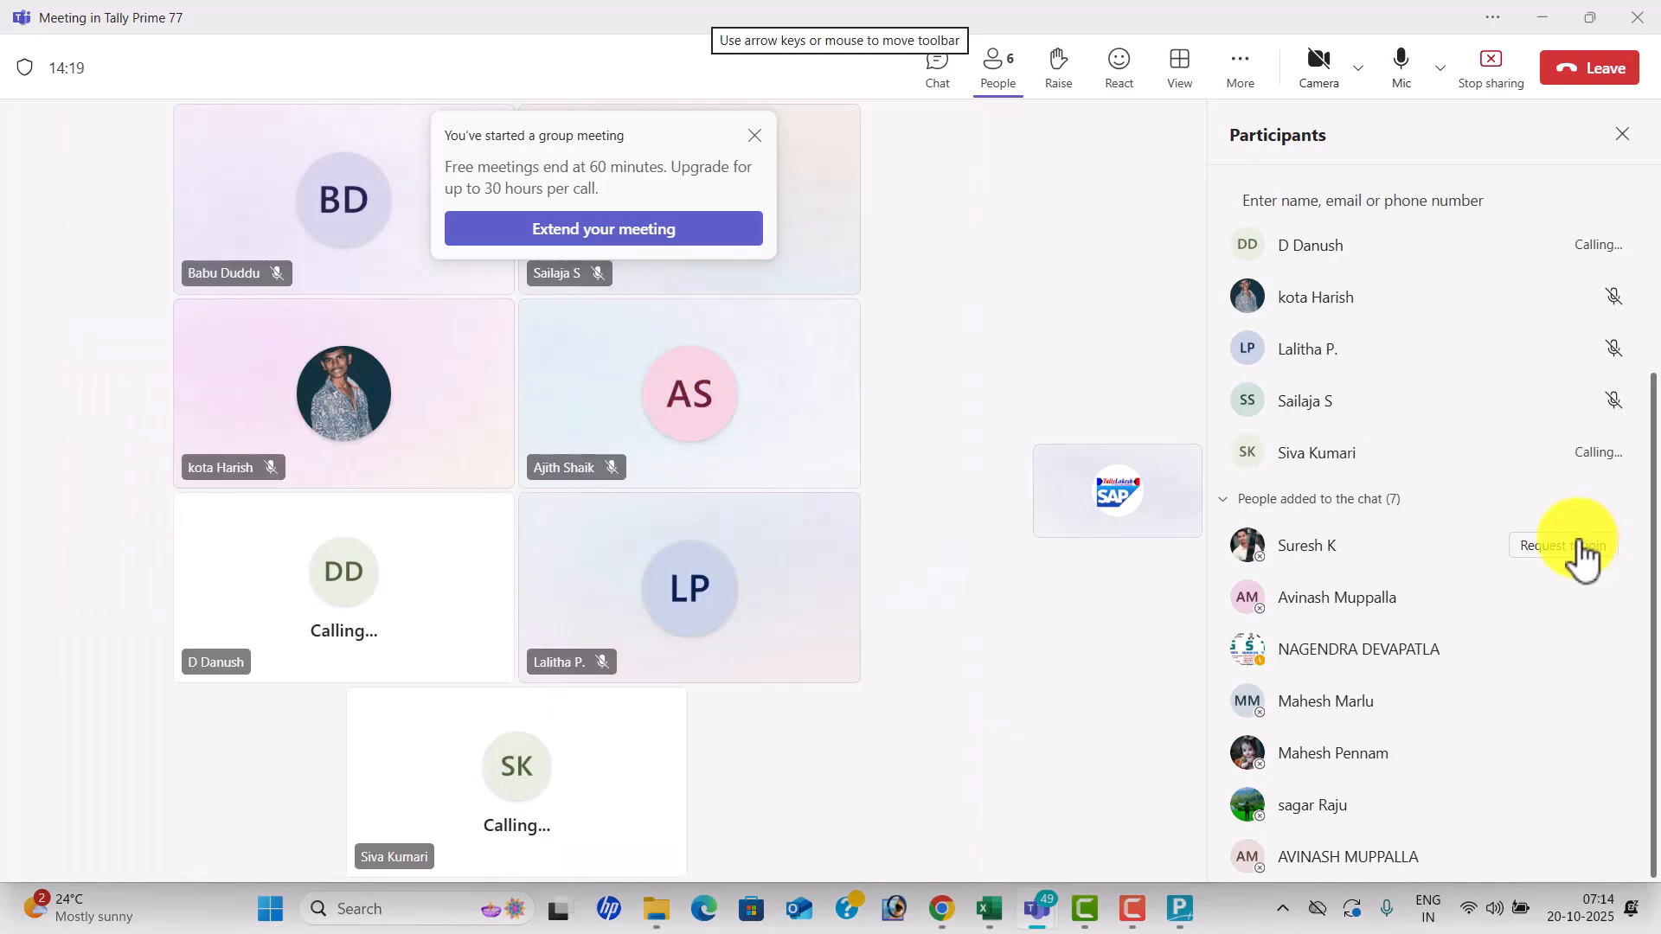
click(1580, 551)
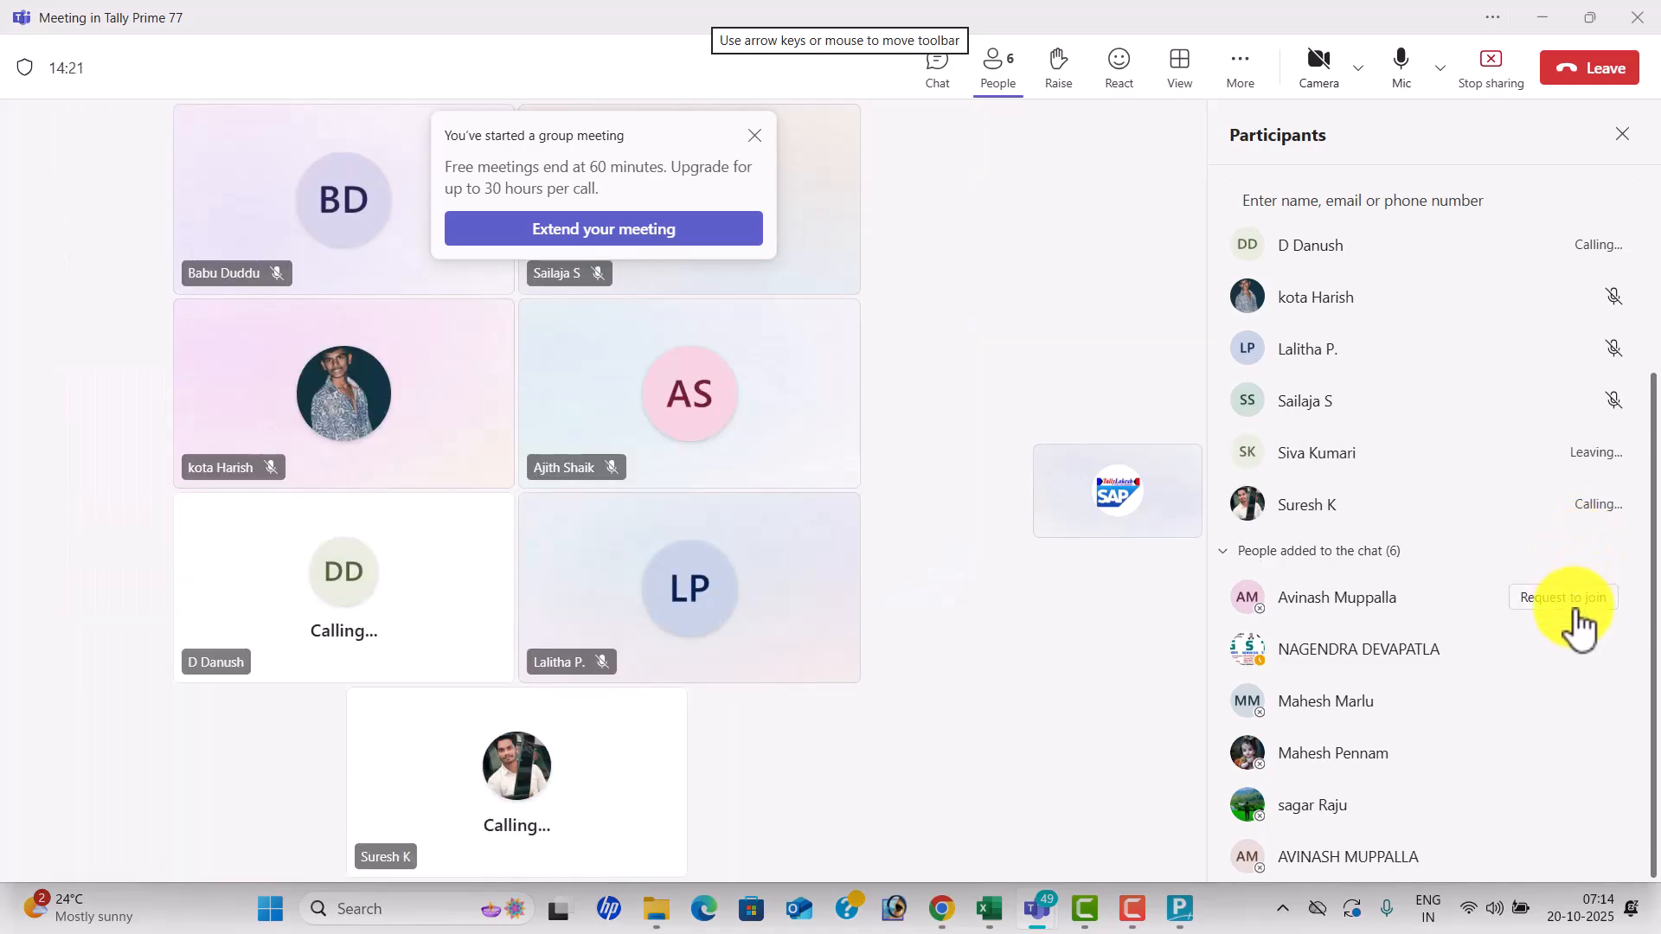
click(1572, 605)
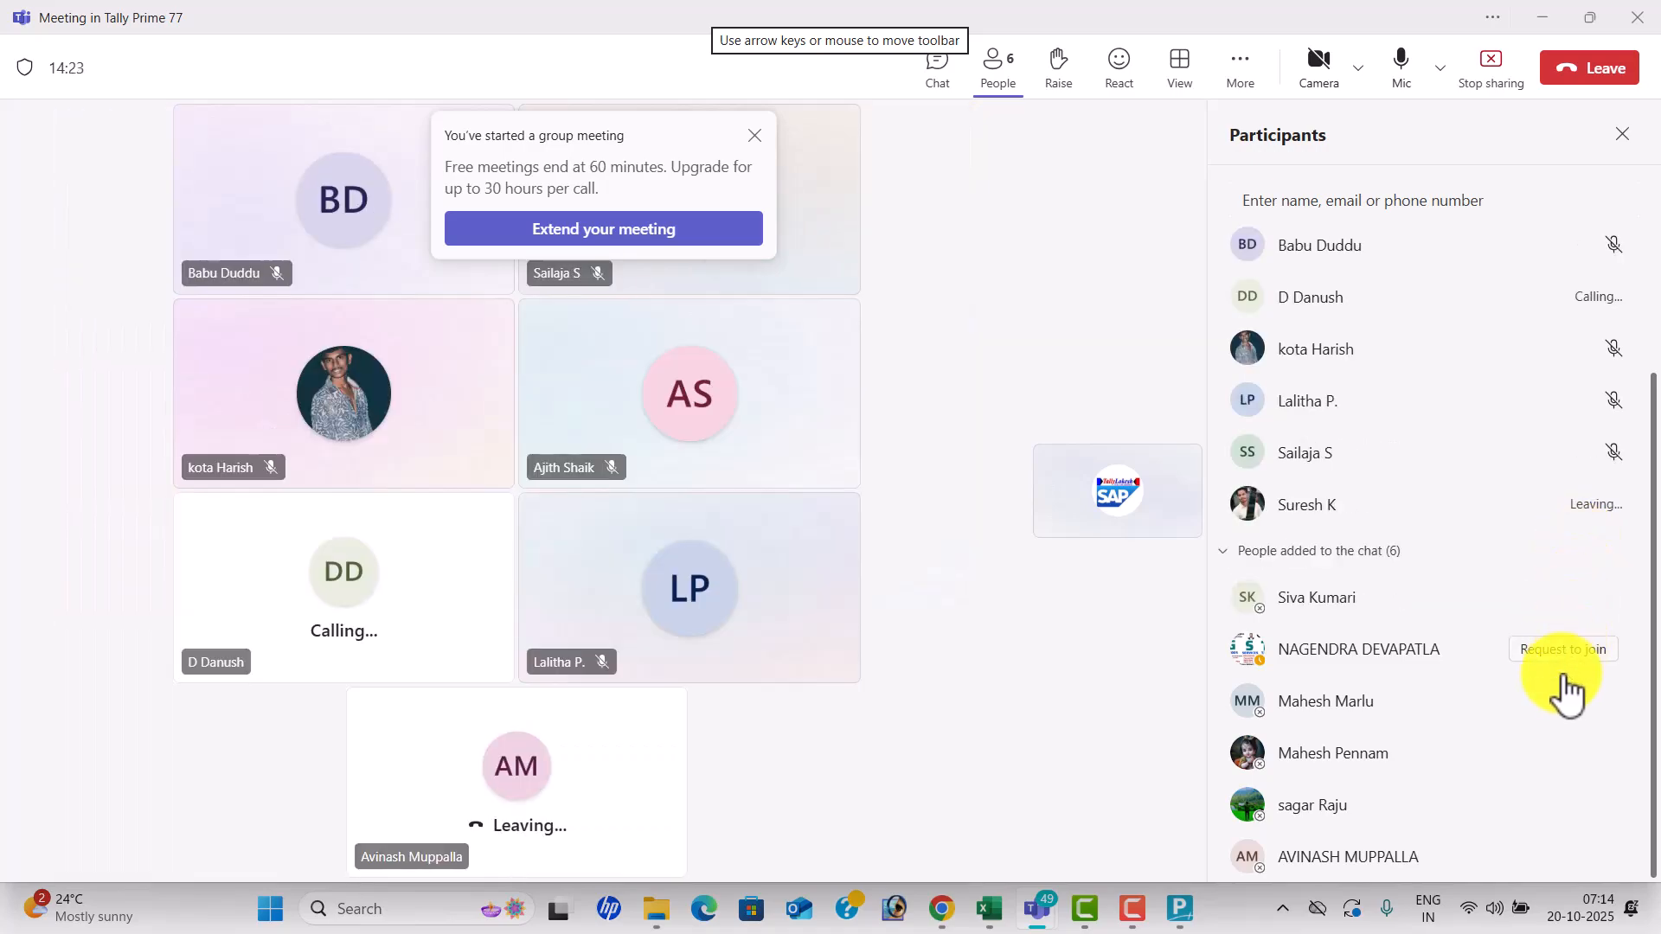
click(1563, 702)
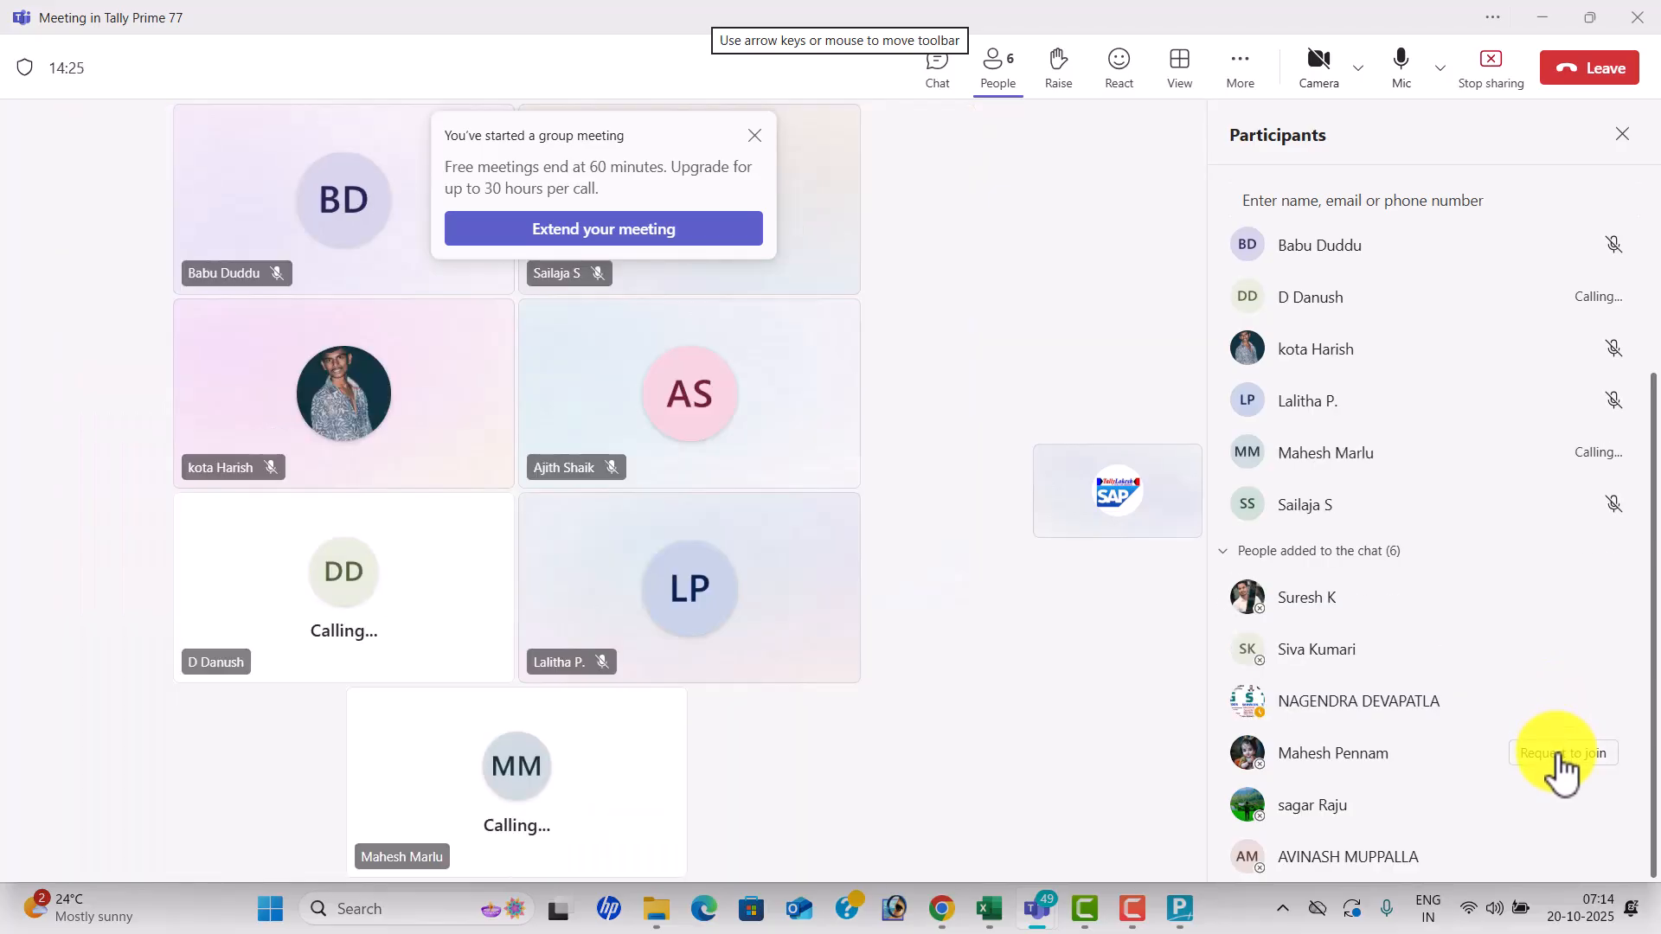
click(1562, 754)
click(1563, 804)
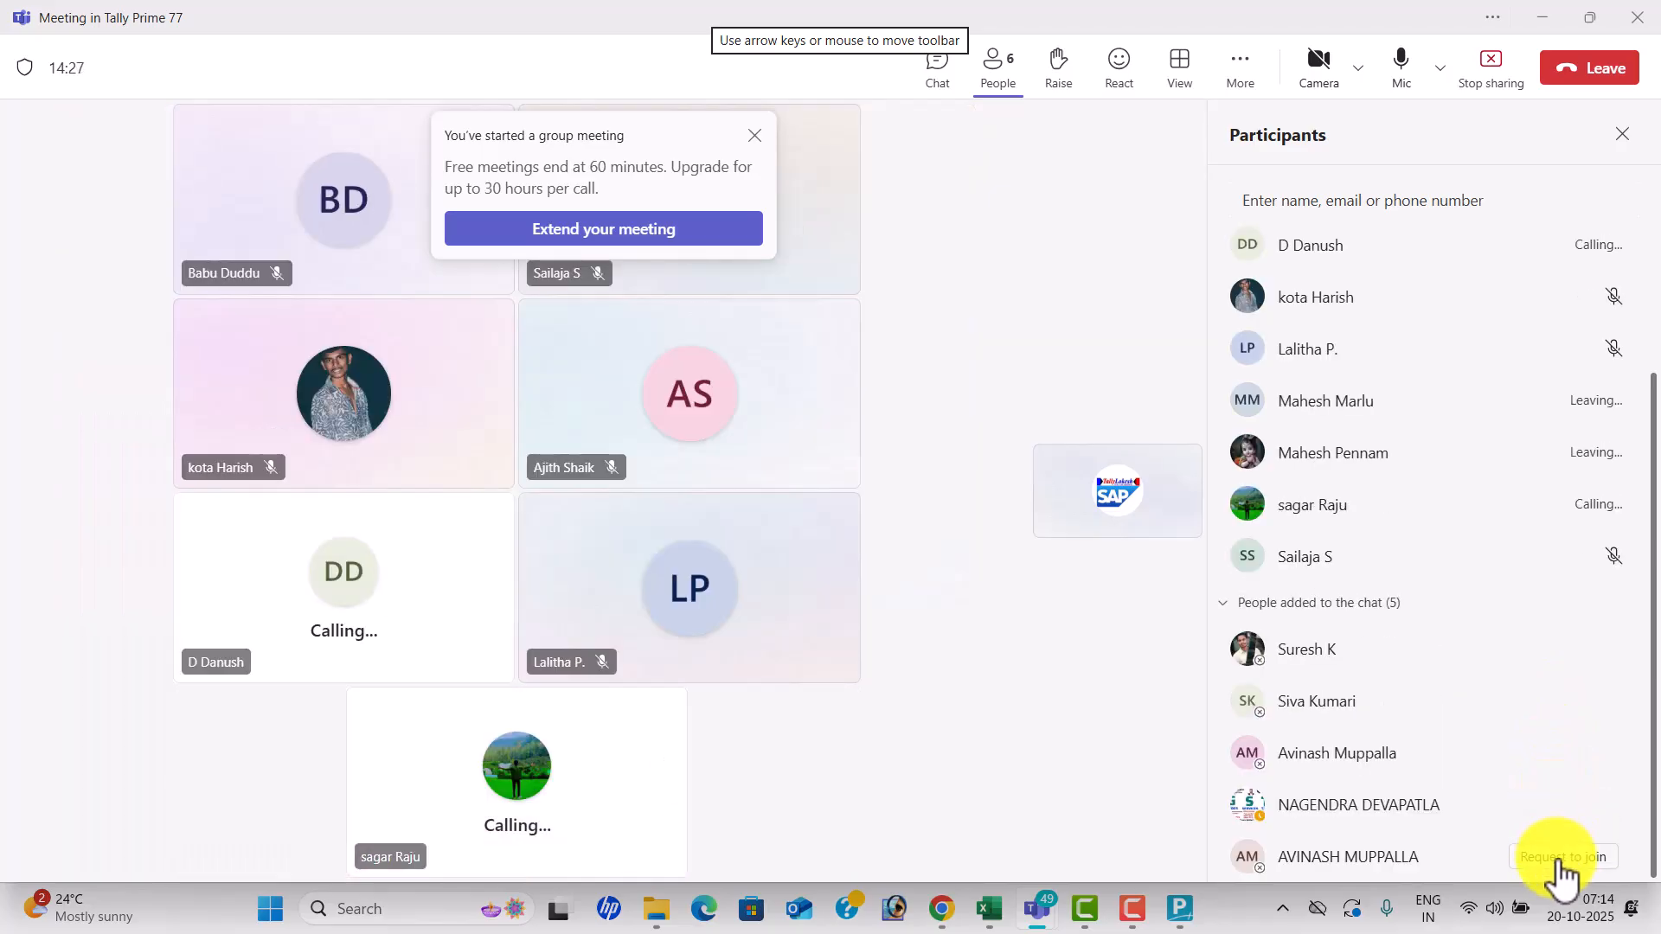
click(1560, 858)
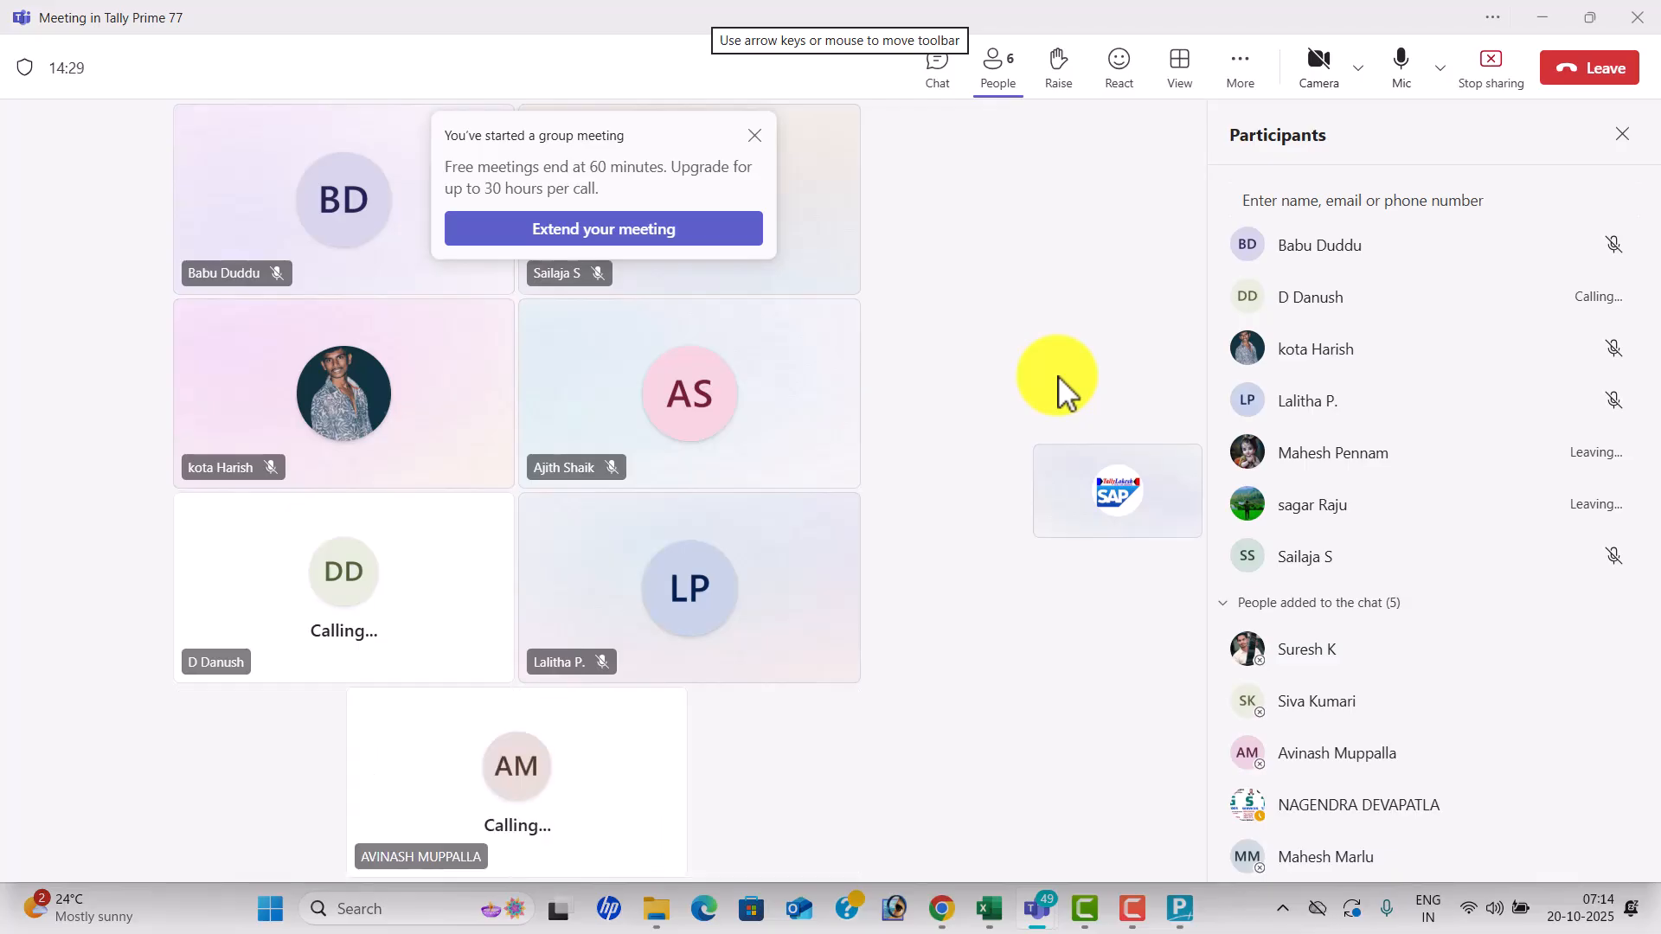